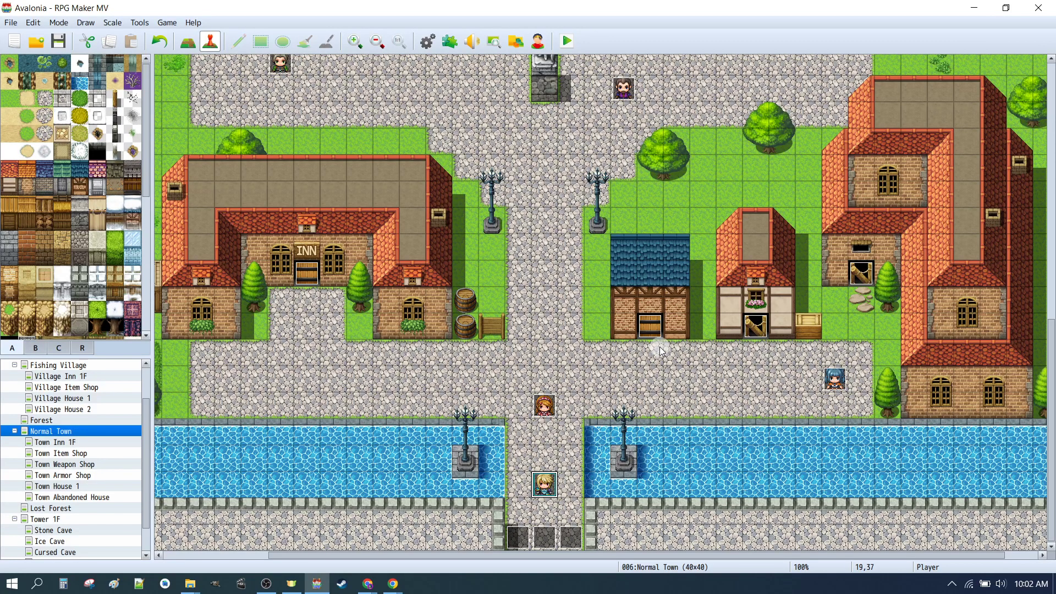
Look over the World 1 overworld map, then return to the Normal Town map.
scroll(589, 407, "up", 5)
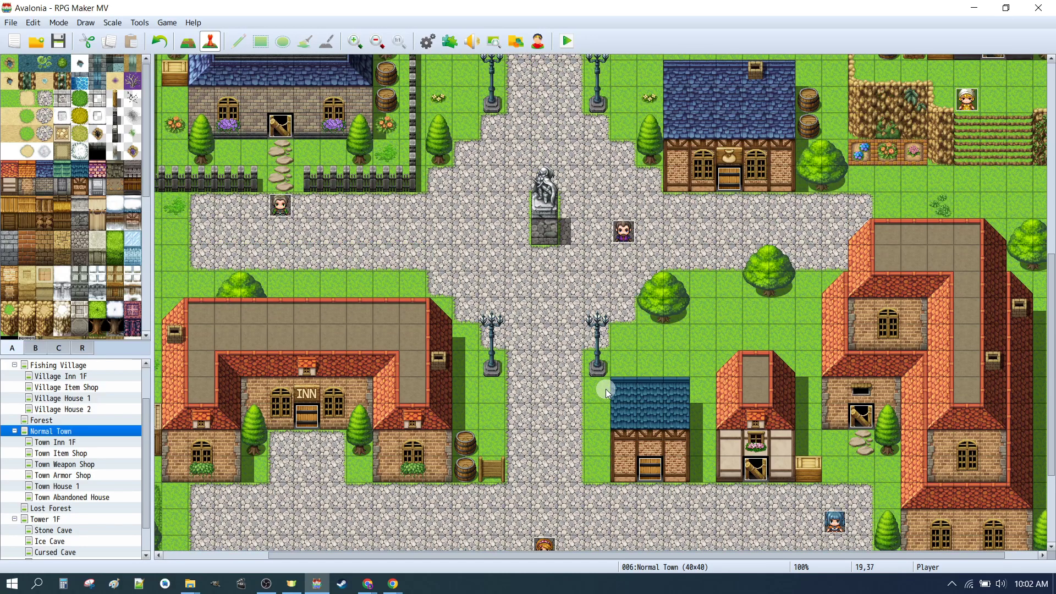
scroll(606, 391, "up", 2)
scroll(93, 387, "up", 2)
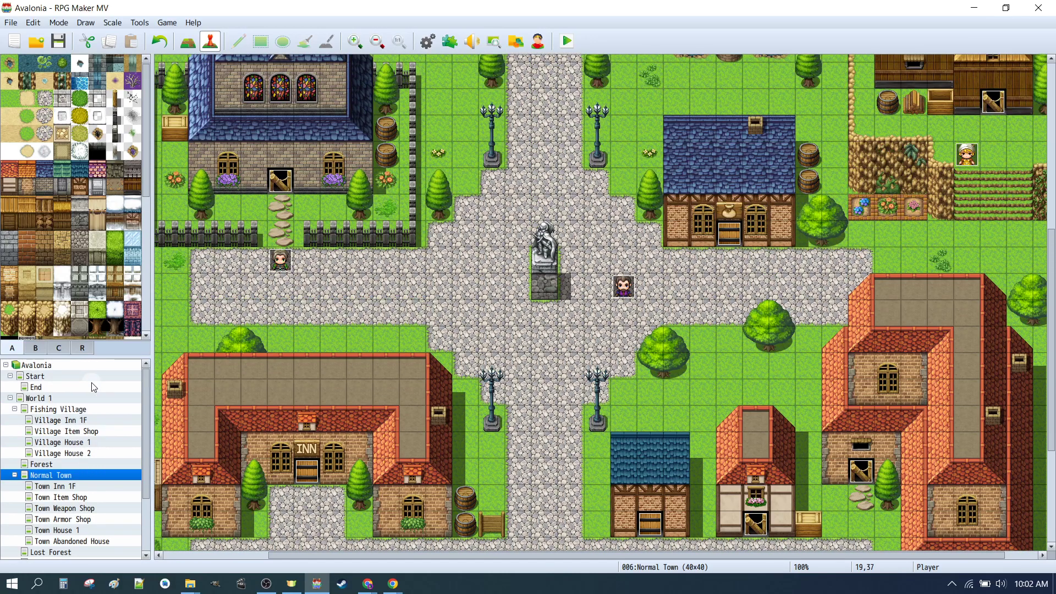
left_click(70, 397)
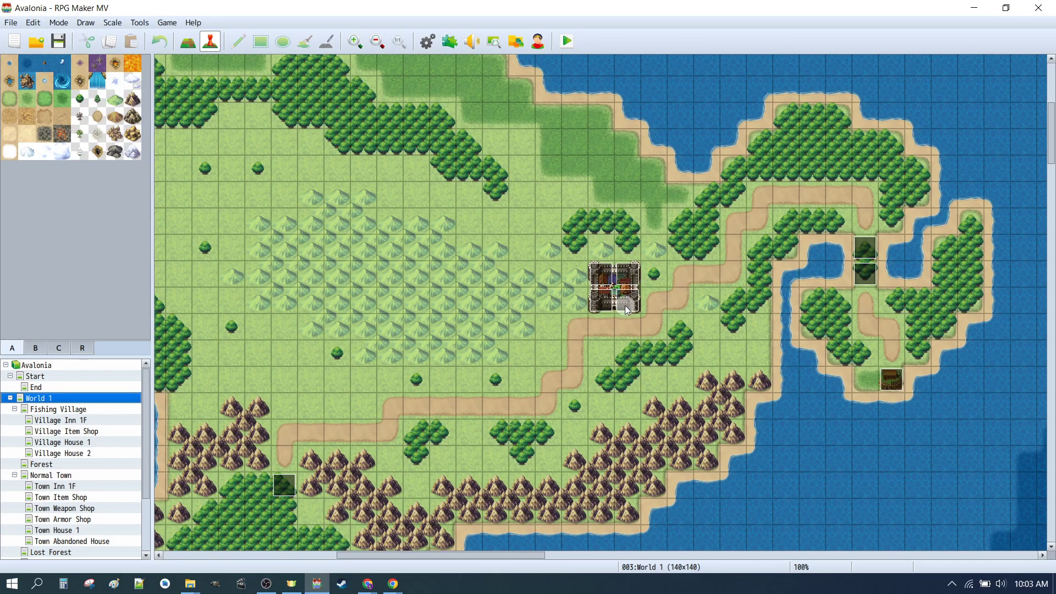
left_click(81, 474)
scroll(605, 201, "down", 5)
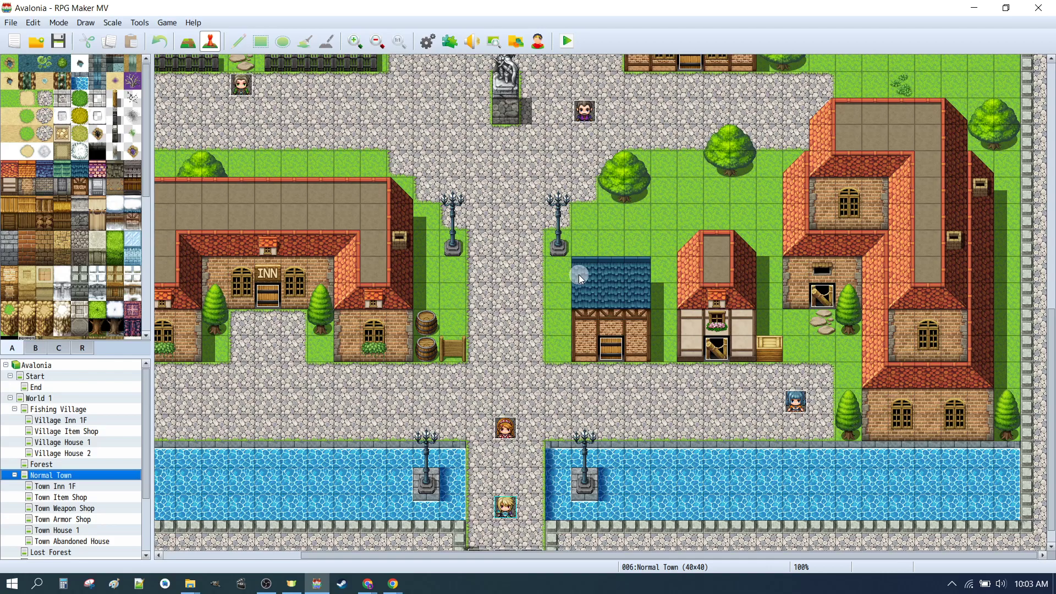
View Town Inn 1F, Item, Weapon and Armor Shops, House 1 and Abandoned House, then reopen Normal Town.
left_click(71, 486)
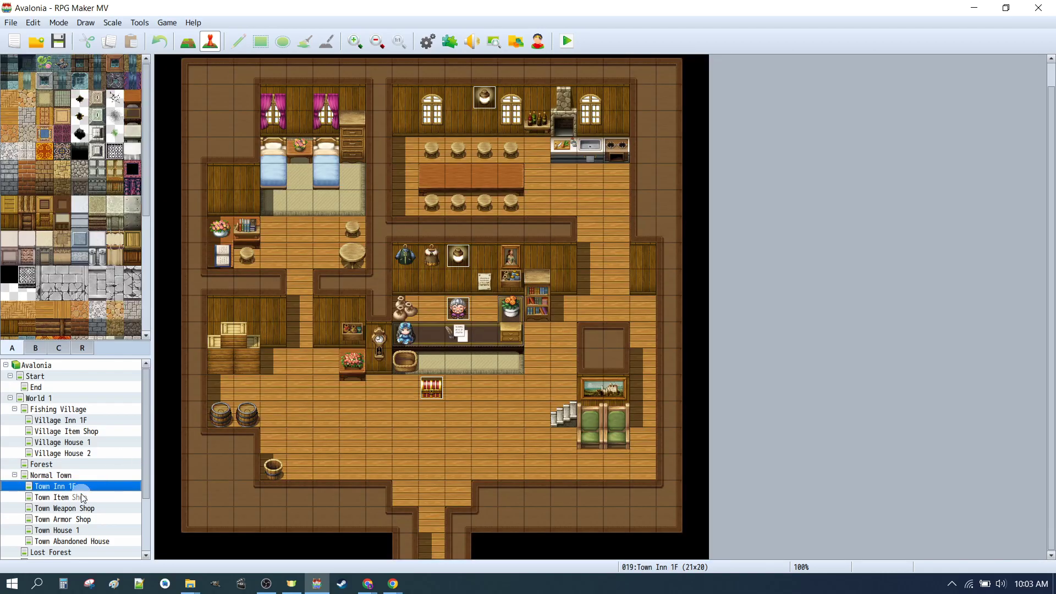
left_click(86, 500)
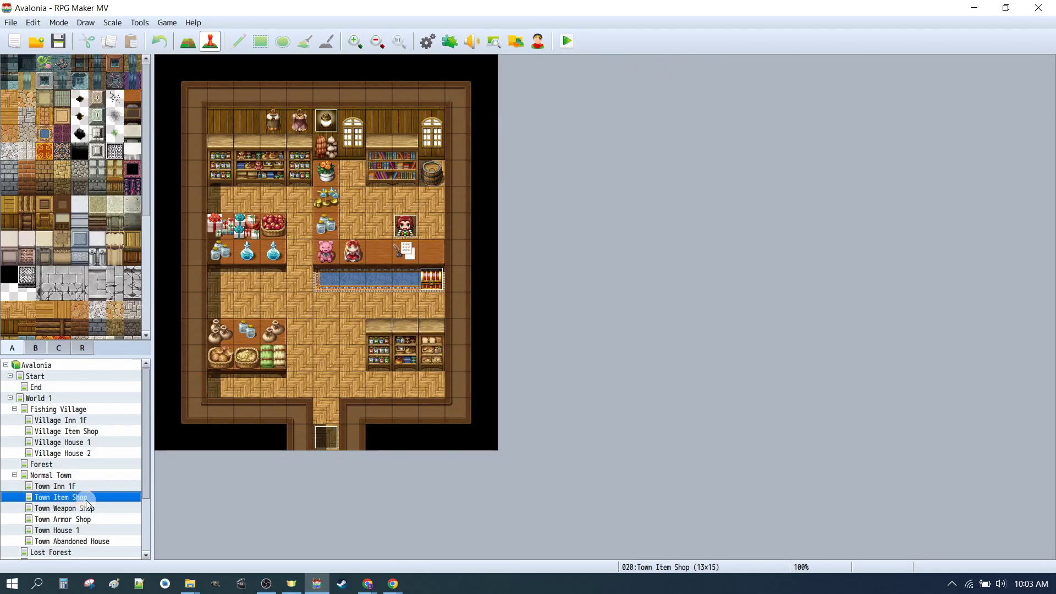
left_click(93, 506)
left_click(83, 520)
left_click(83, 530)
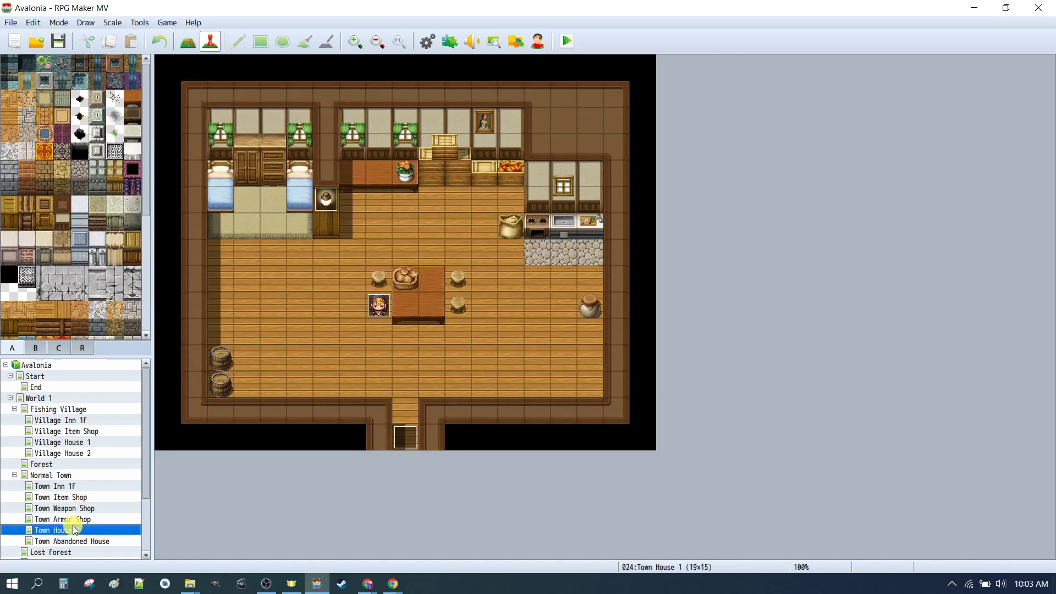
left_click(84, 540)
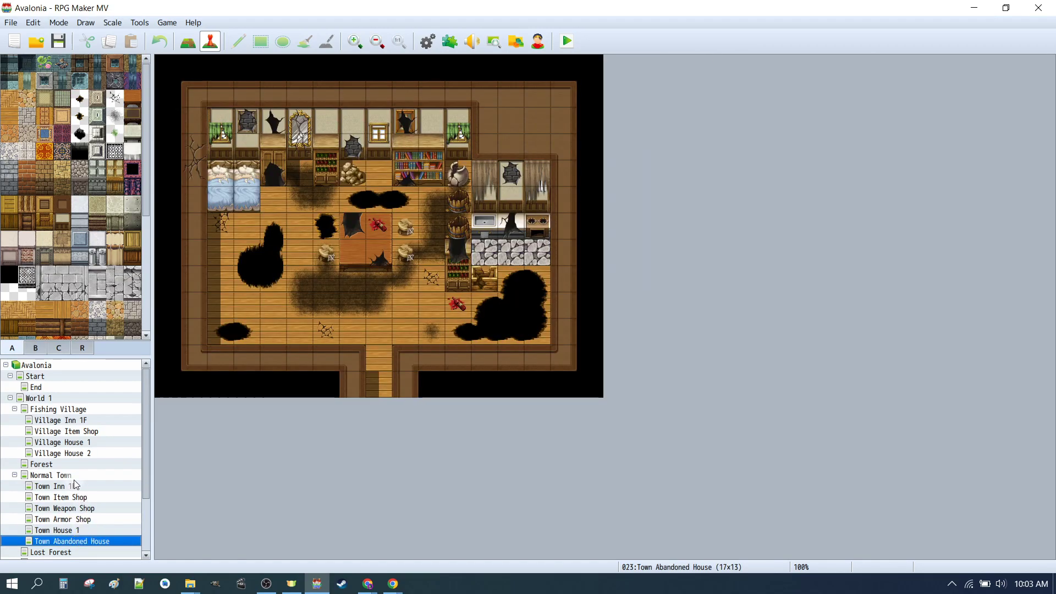
left_click(70, 475)
Pan Normal Town, check tileset tabs B and A, and select the blue-haired villager's event.
scroll(444, 296, "up", 10)
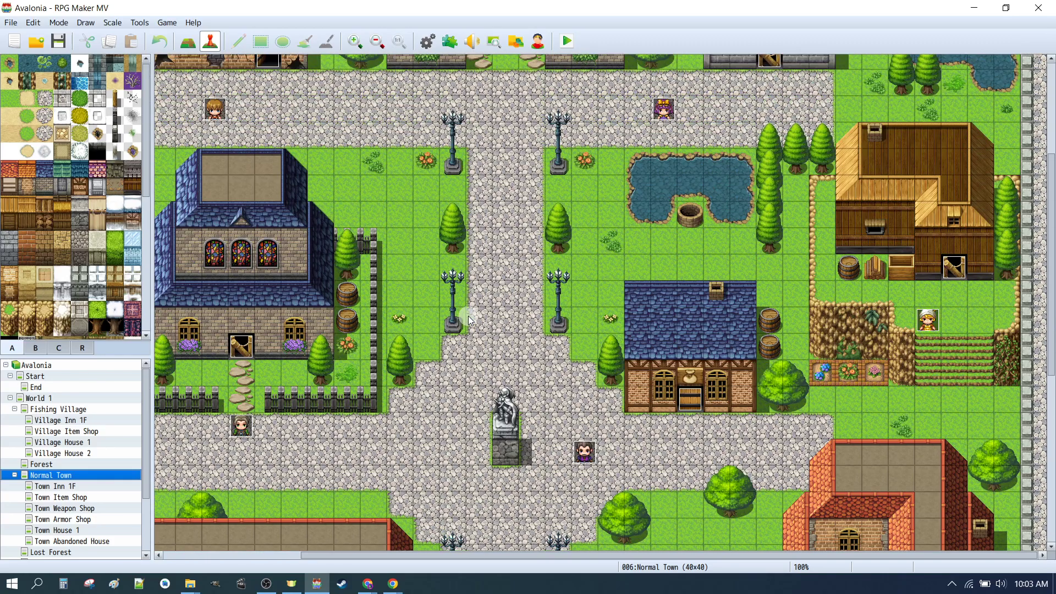
scroll(467, 315, "up", 4)
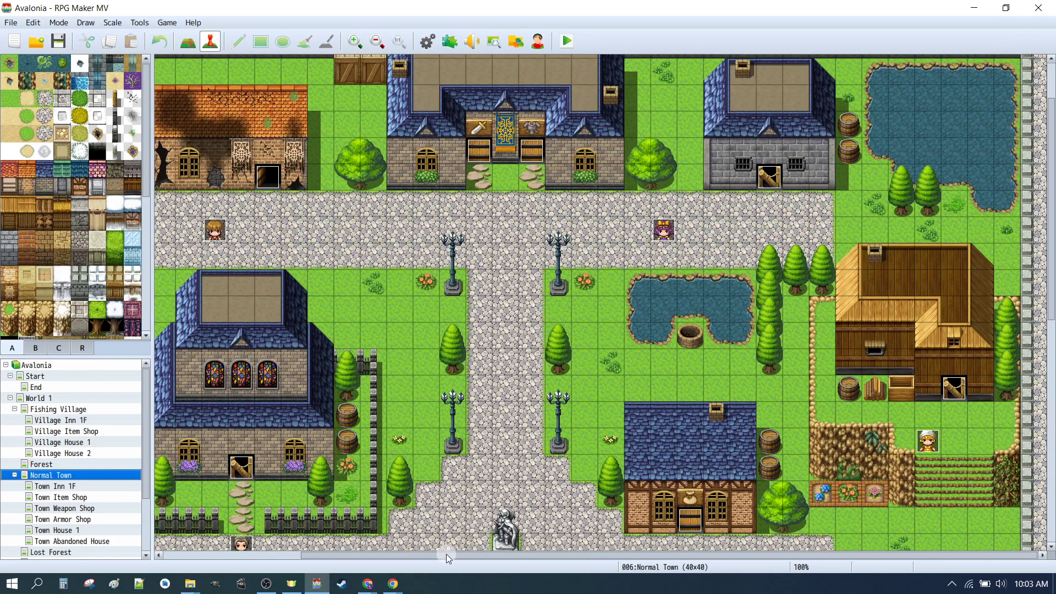
scroll(446, 553, "left", 2)
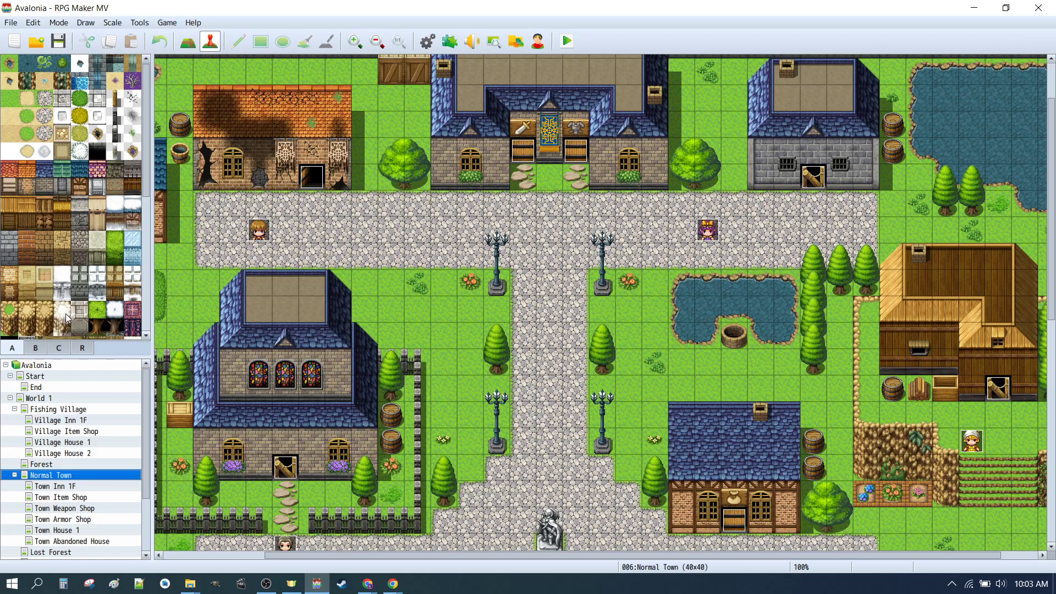
left_click(35, 348)
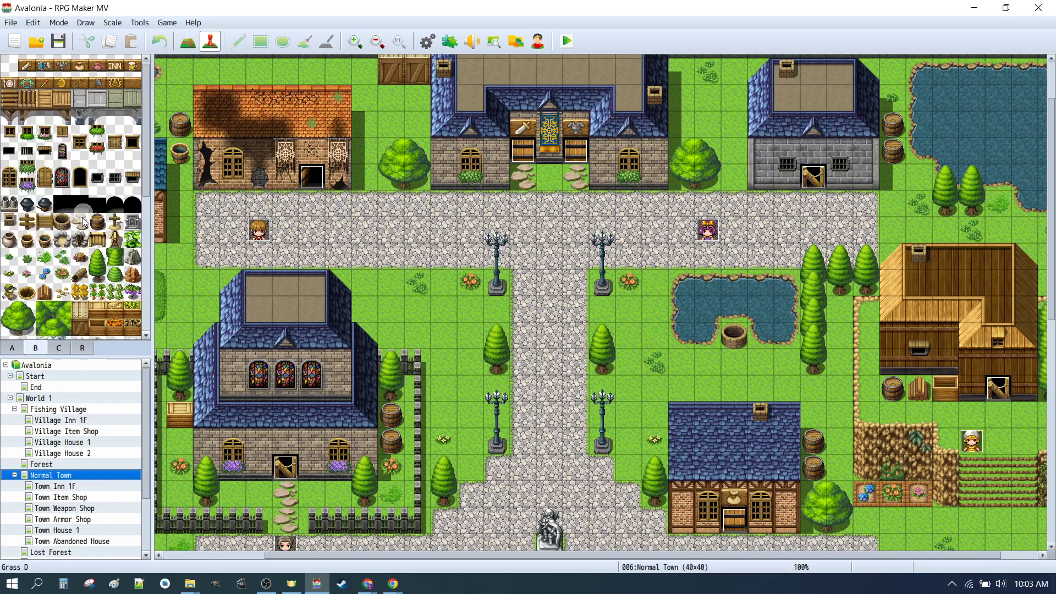
scroll(93, 226, "down", 5)
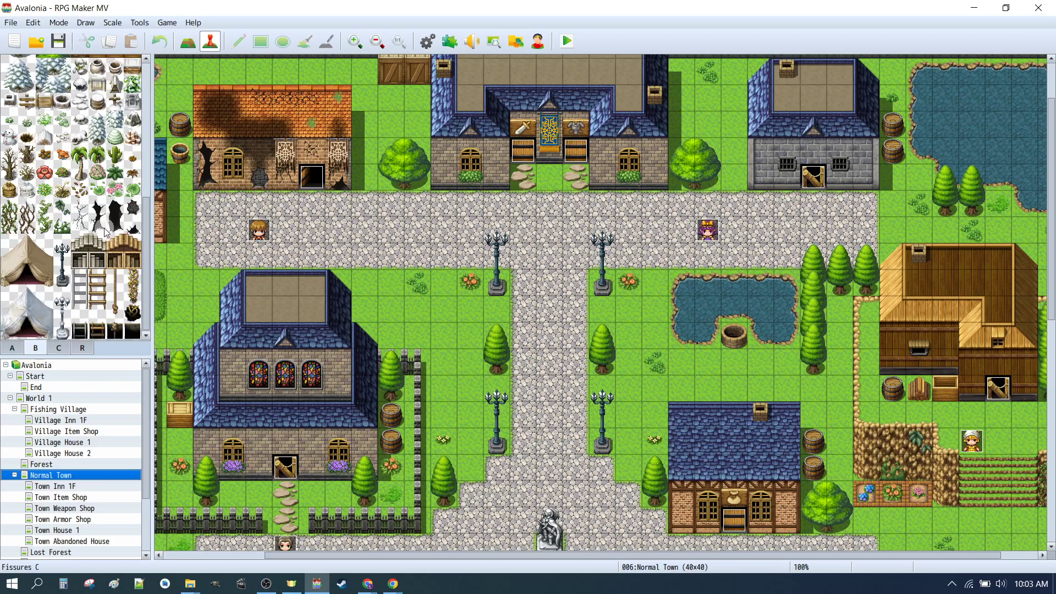
left_click(12, 348)
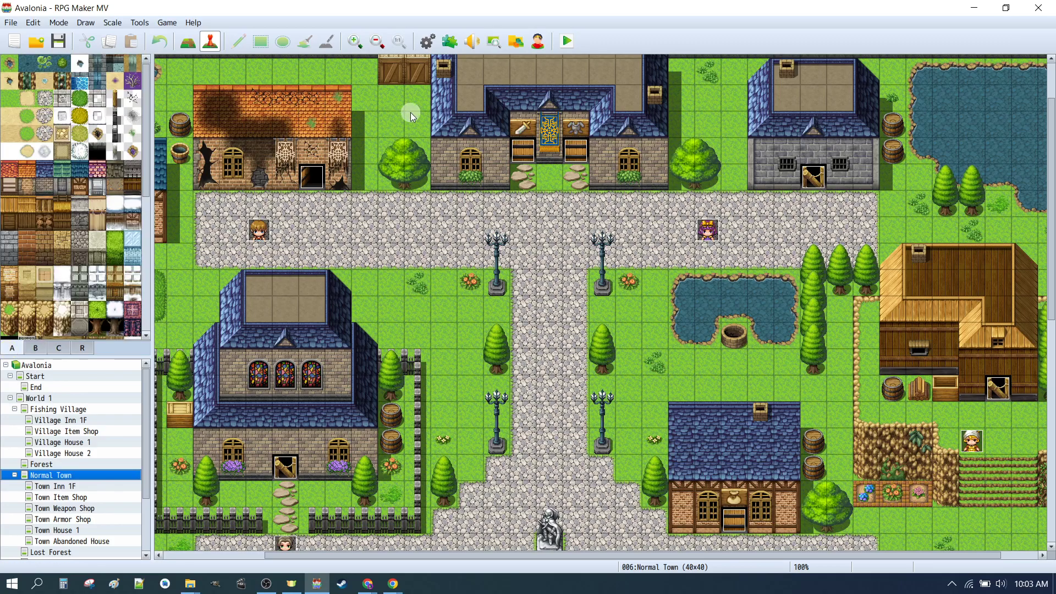
scroll(428, 117, "down", 10)
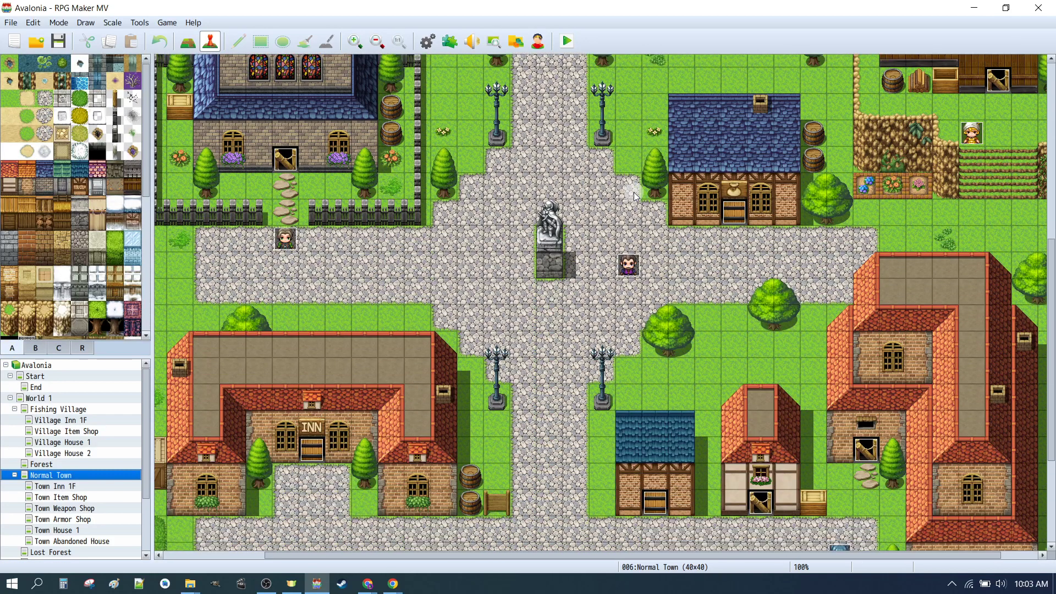
scroll(629, 198, "down", 5)
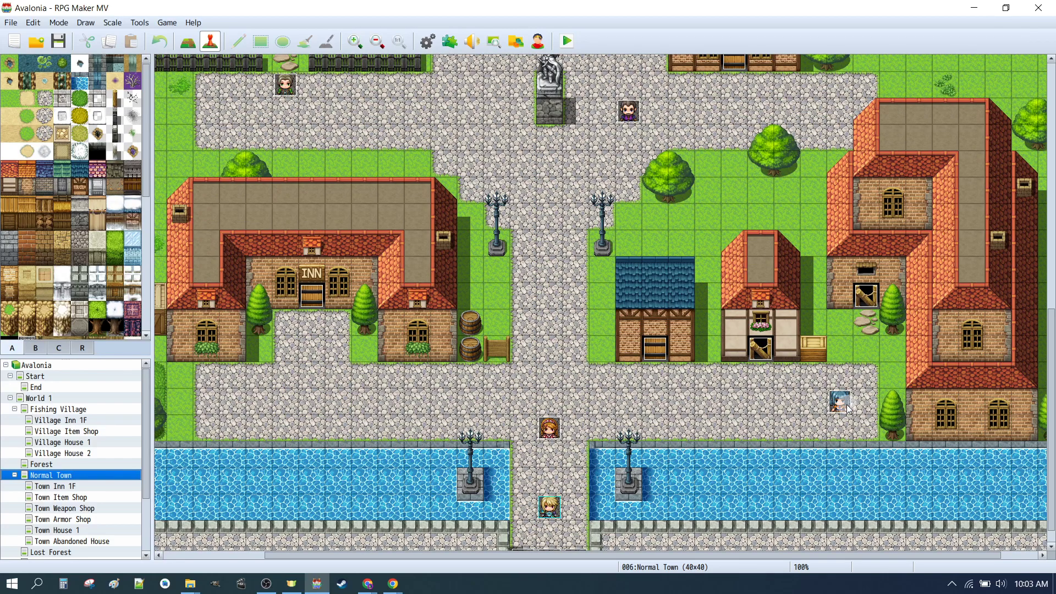
left_click(847, 407)
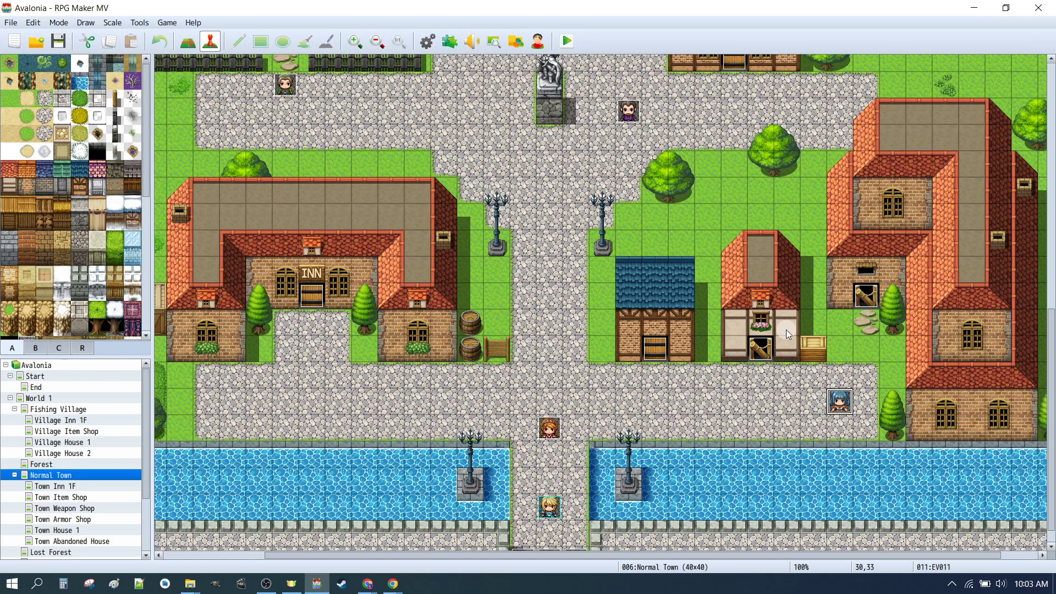
double_click(847, 399)
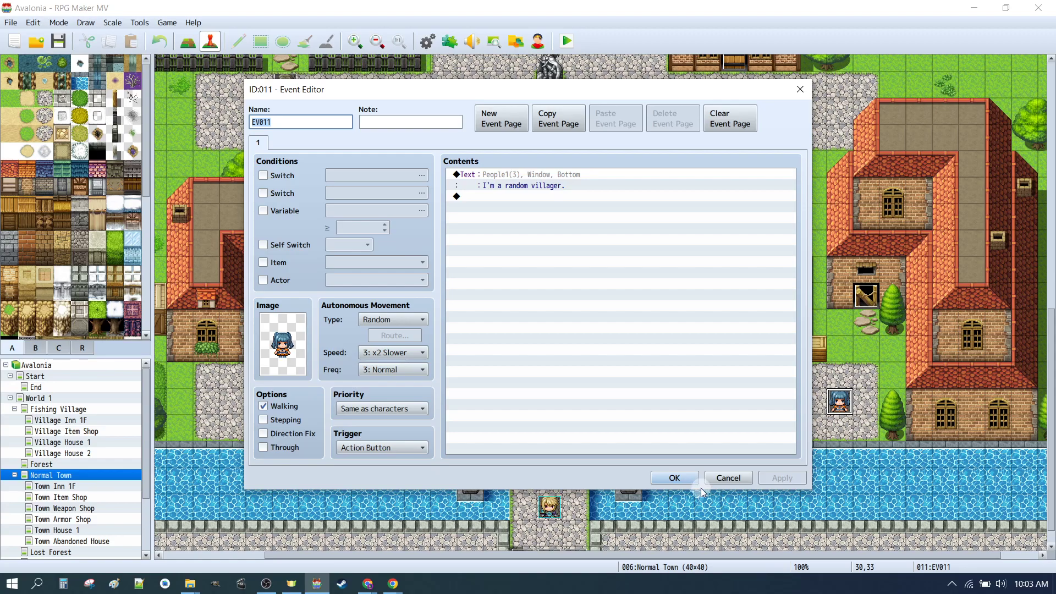
left_click(688, 478)
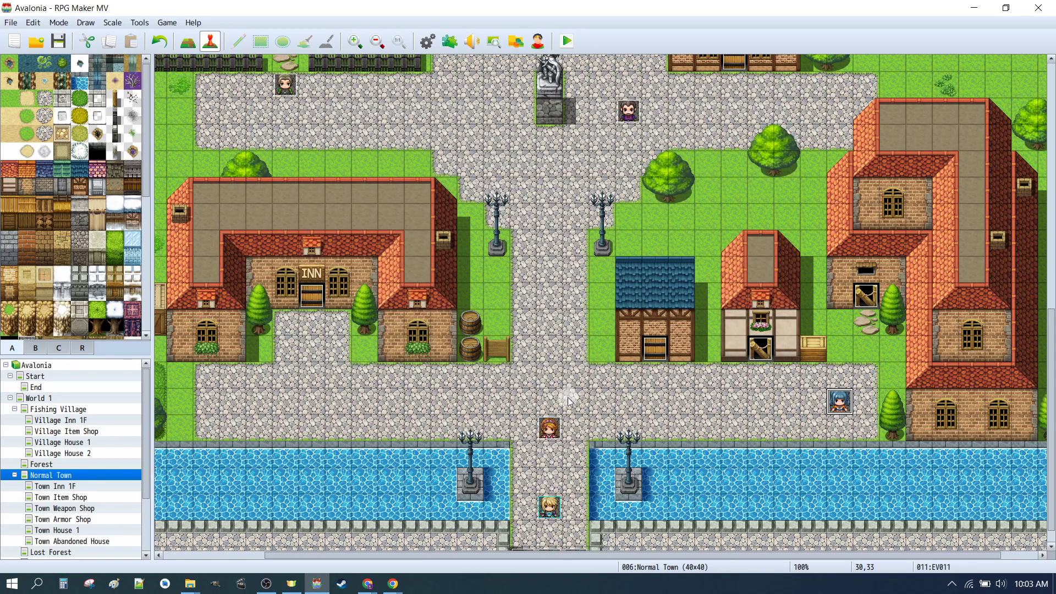
double_click(550, 428)
left_click(678, 483)
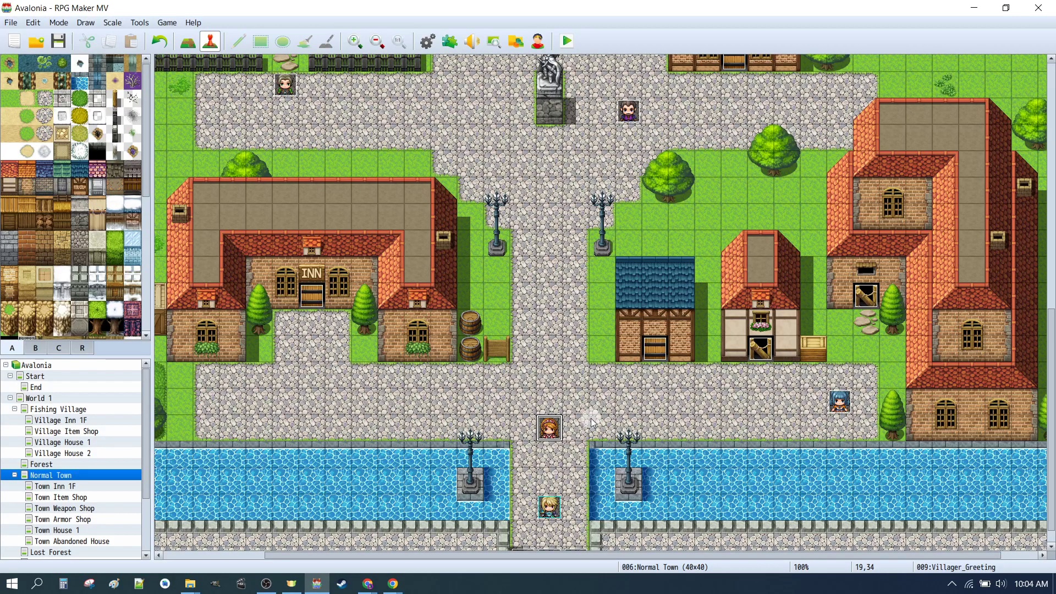
double_click(558, 427)
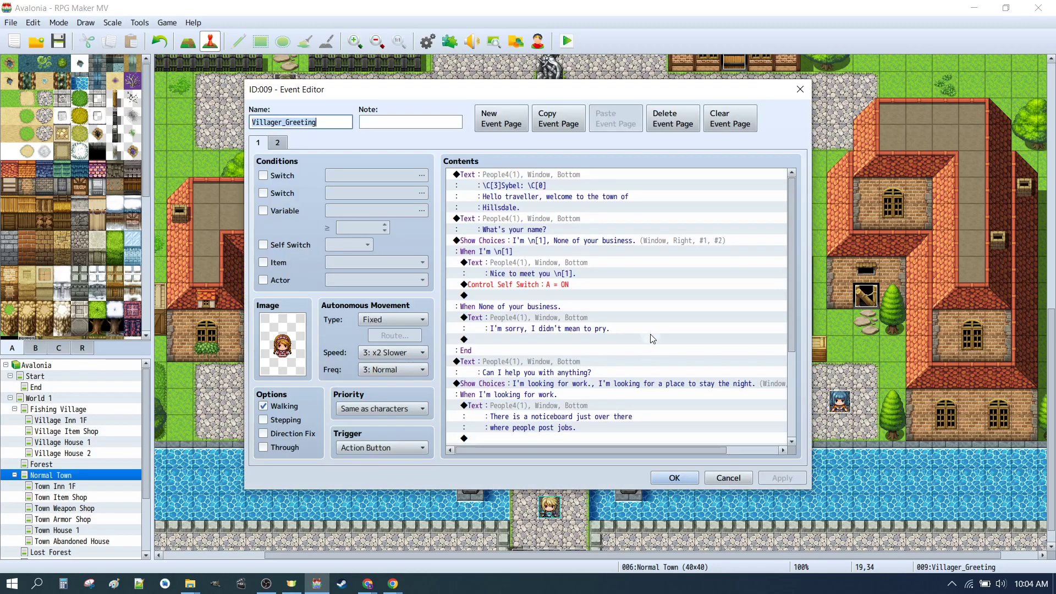
scroll(587, 304, "down", 4)
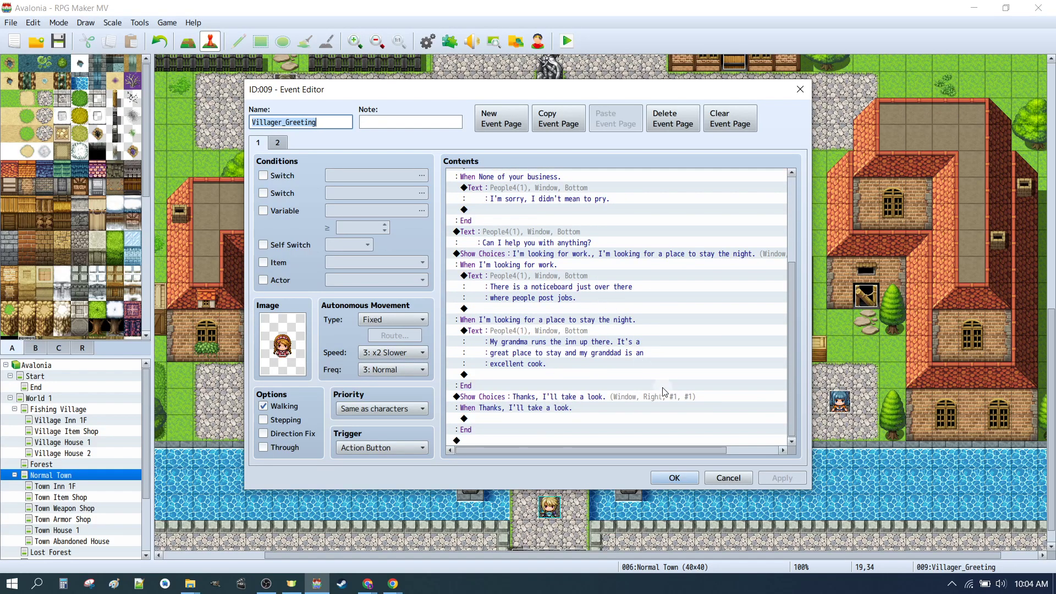
left_click(673, 480)
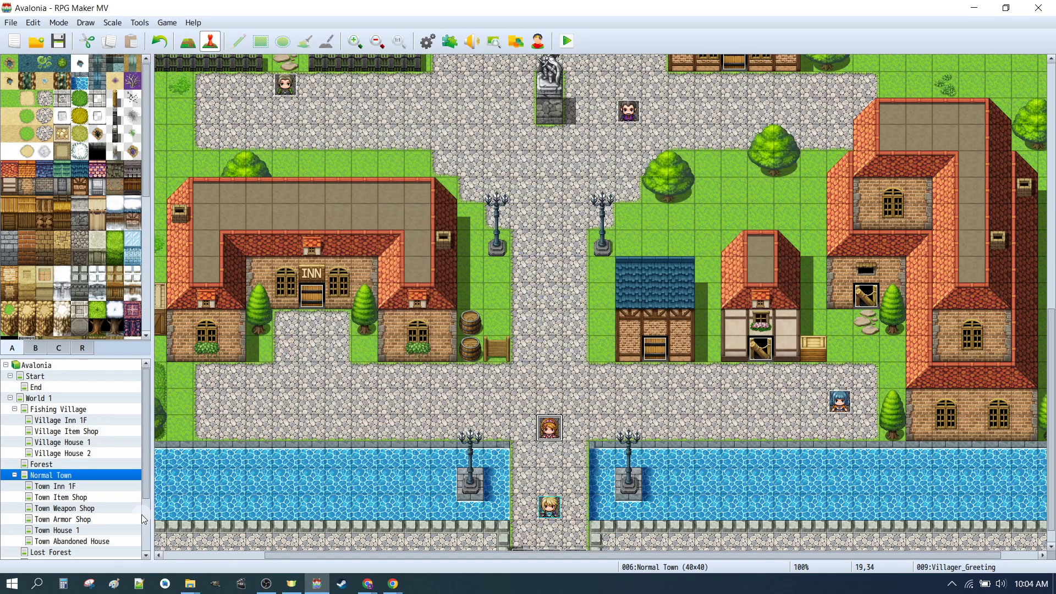
Open the innkeeper's event on Town Inn 1F and edit its first dialogue line.
left_click(82, 486)
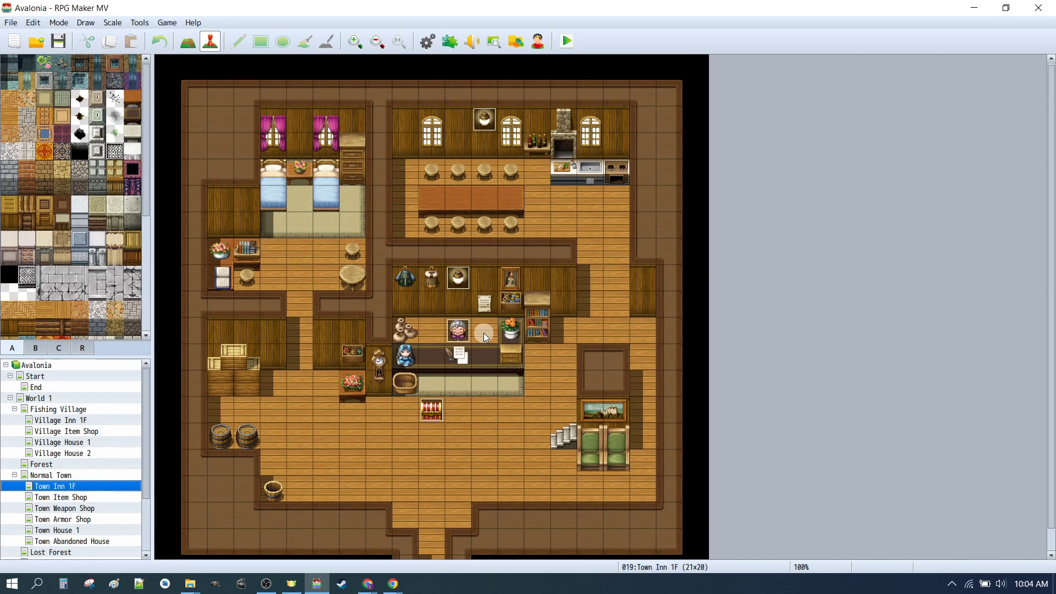
double_click(462, 333)
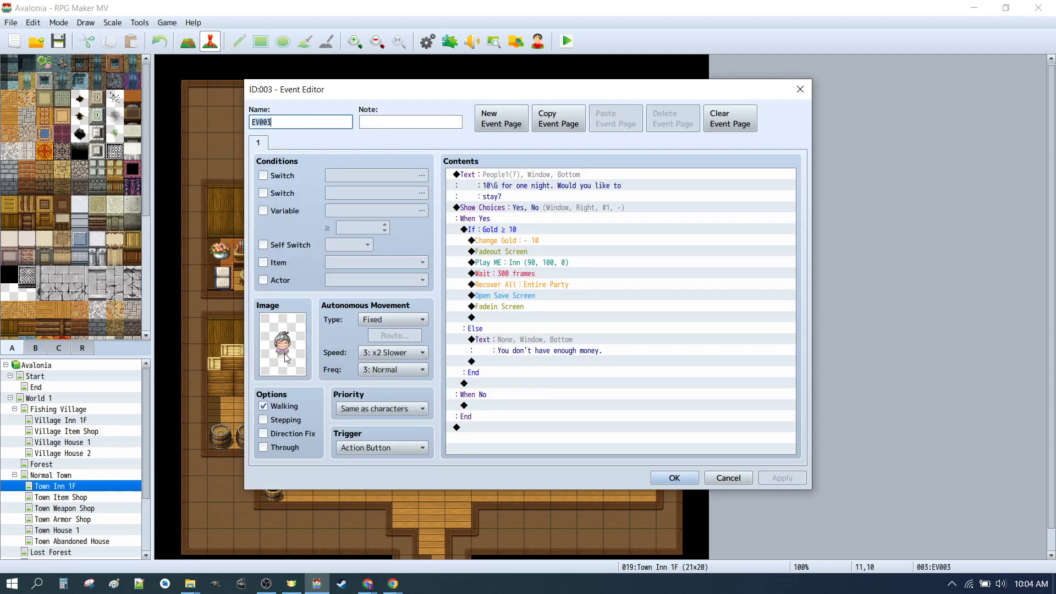
double_click(493, 175)
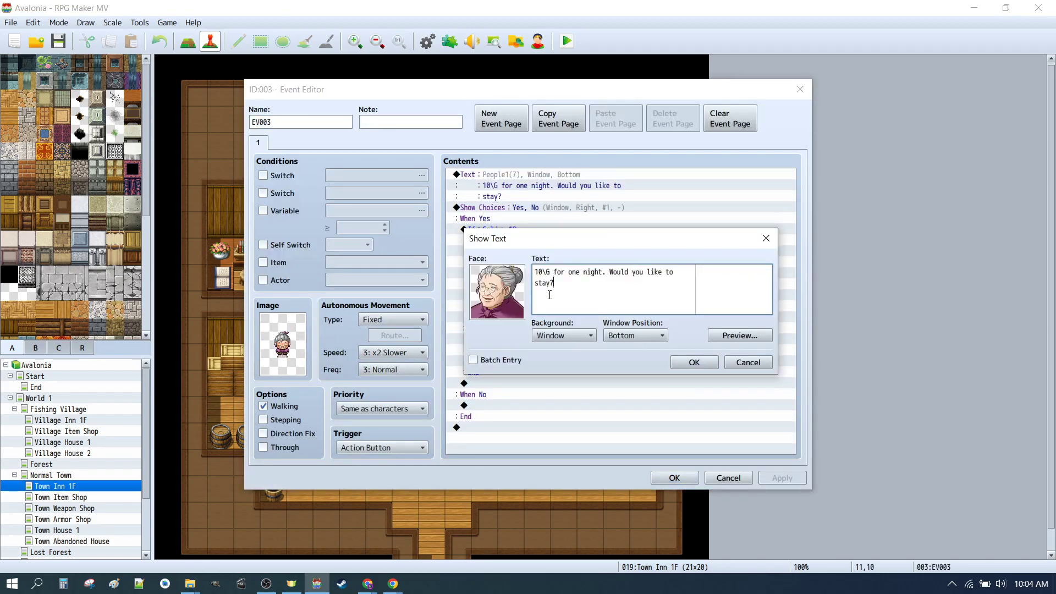
Compare the People2, People3, People4 and Nature face sheets, keeping the People1 old woman's face.
double_click(509, 293)
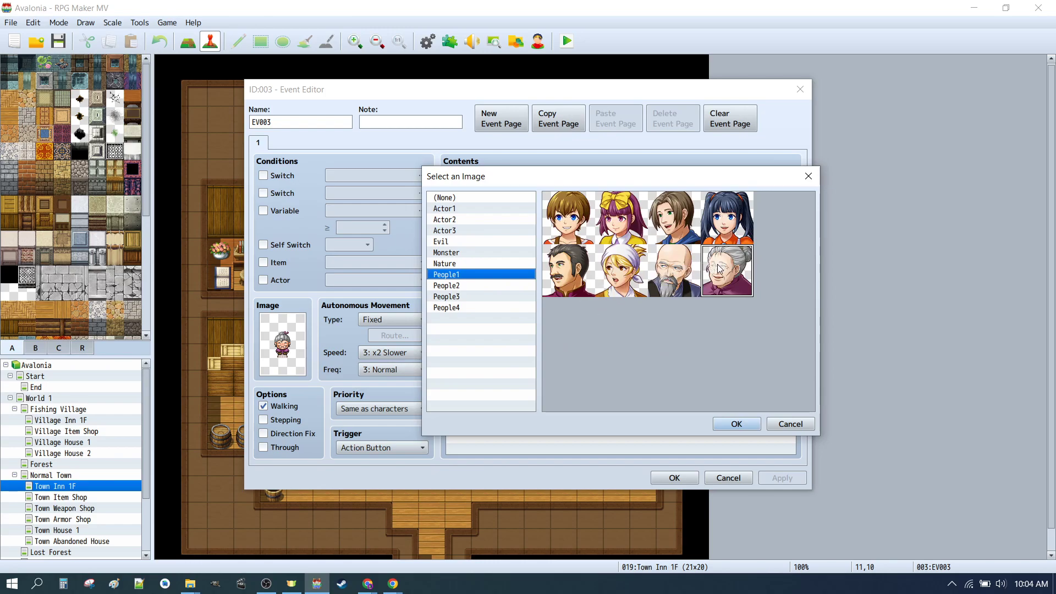
left_click(466, 286)
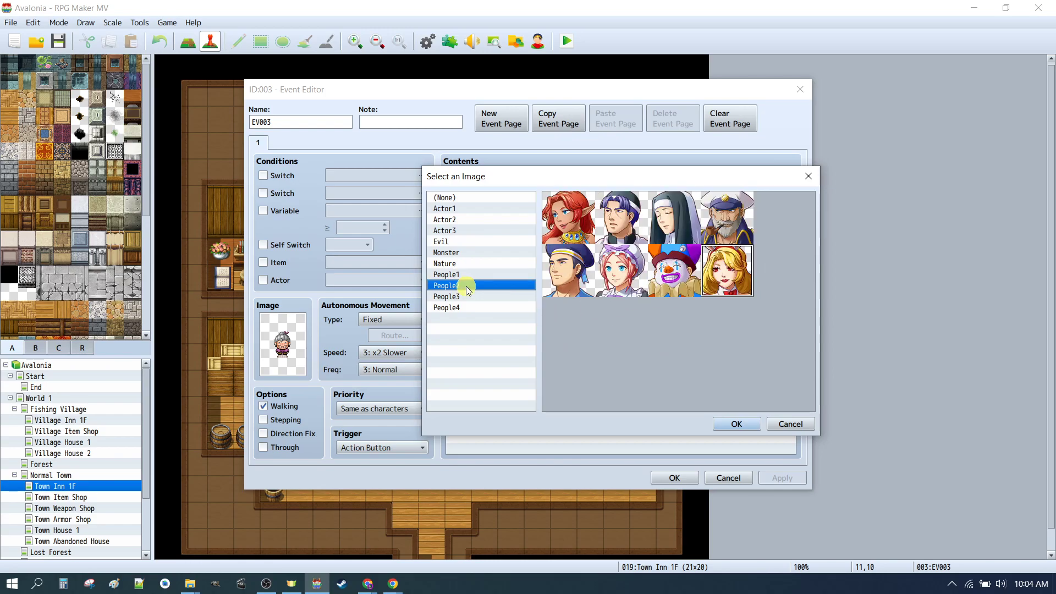
left_click(462, 296)
left_click(462, 308)
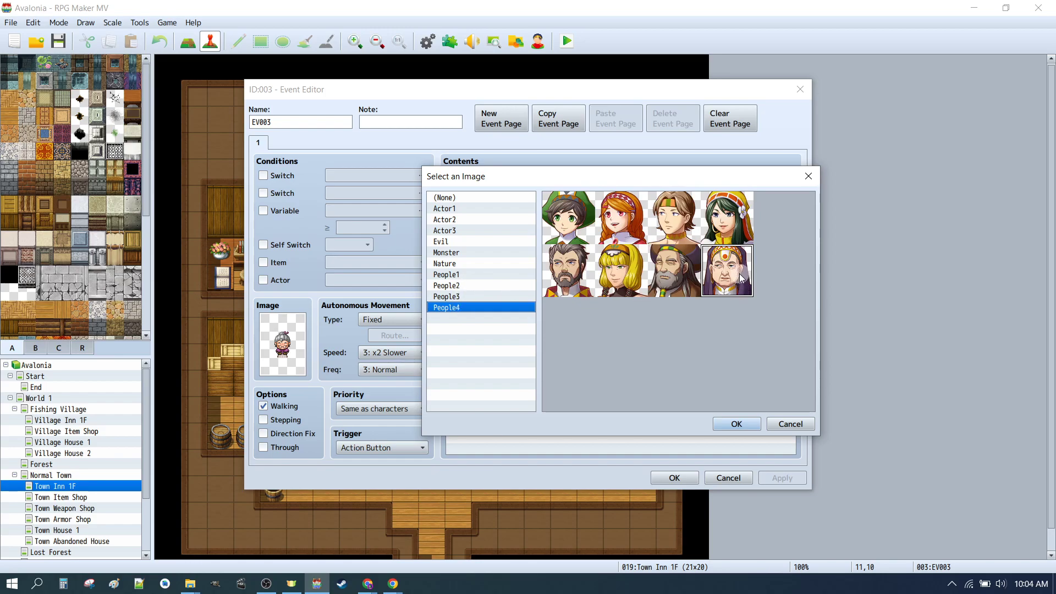
left_click(466, 266)
left_click(465, 275)
left_click(654, 374)
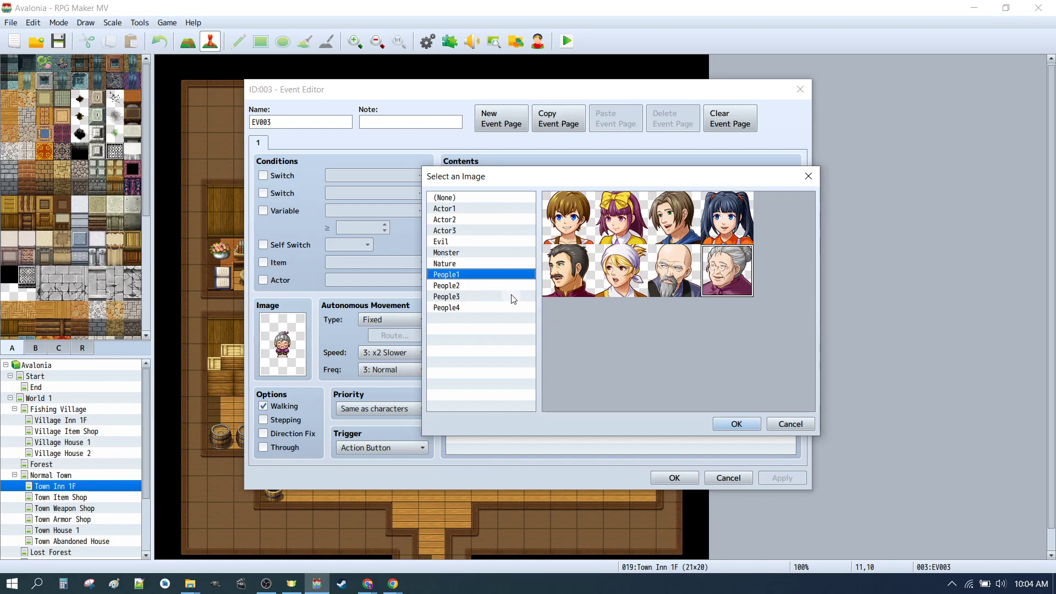
left_click(747, 421)
Confirm the innkeeper's dialogue line and close the Event Editor.
left_click(692, 358)
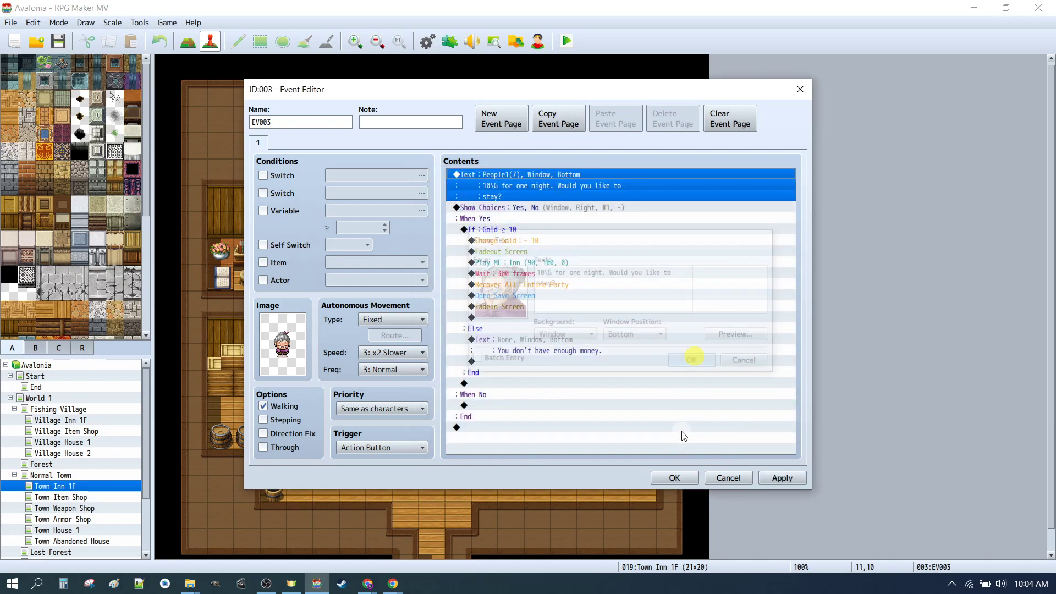
left_click(674, 478)
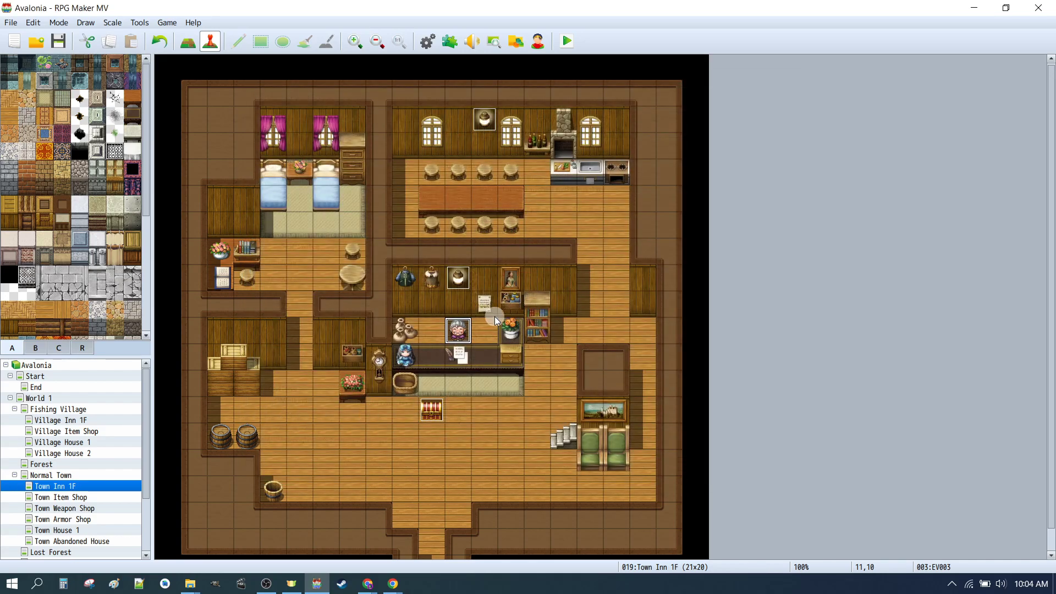
scroll(494, 316, "down", 1)
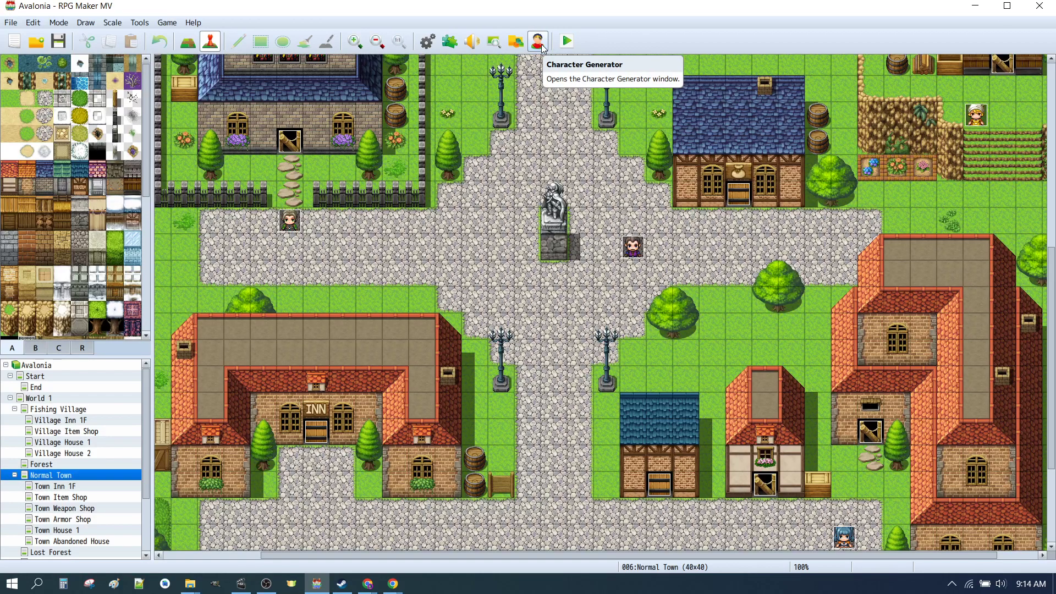
Open the Character Generator and compare the Female, Kid and Male tabs.
left_click(538, 42)
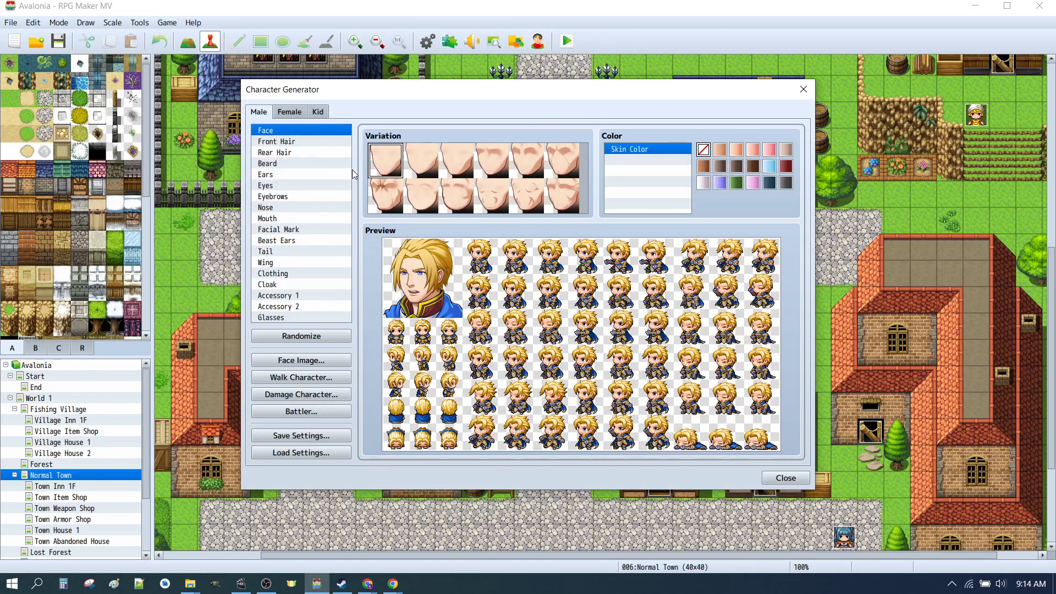
left_click(288, 113)
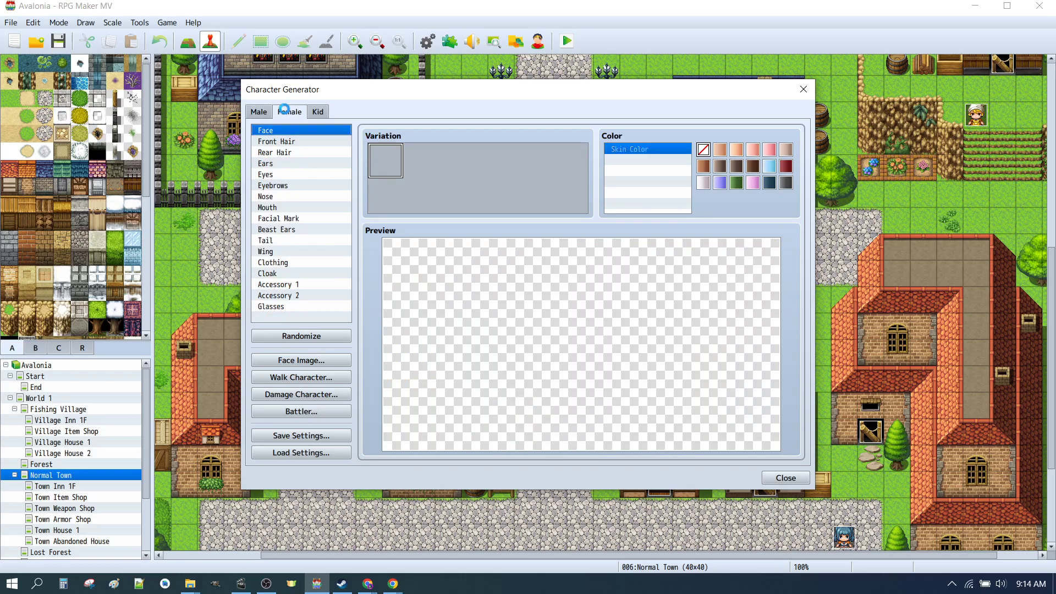
left_click(317, 113)
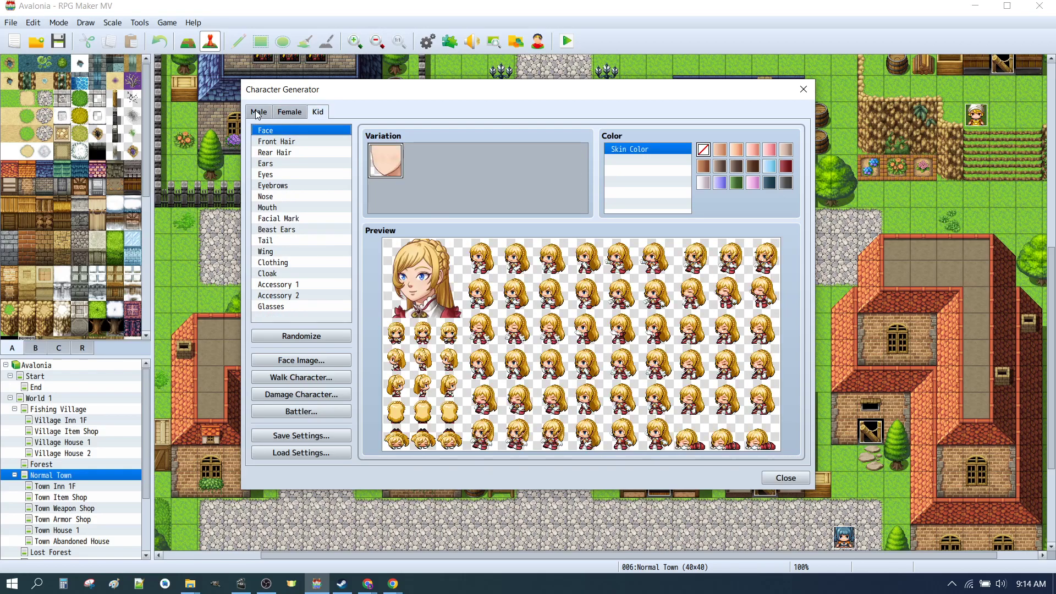
left_click(256, 112)
left_click(316, 112)
Review the kid's front hair, rear hair, ears, eyes, eyebrows, mouth and face options.
left_click(299, 144)
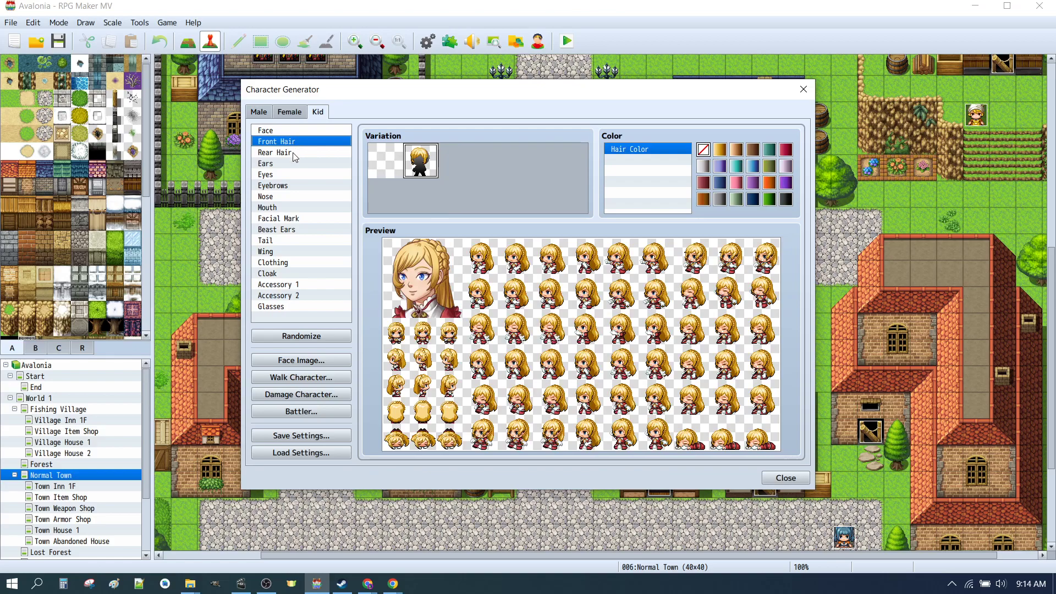
left_click(297, 154)
left_click(293, 164)
left_click(286, 176)
left_click(284, 187)
left_click(287, 208)
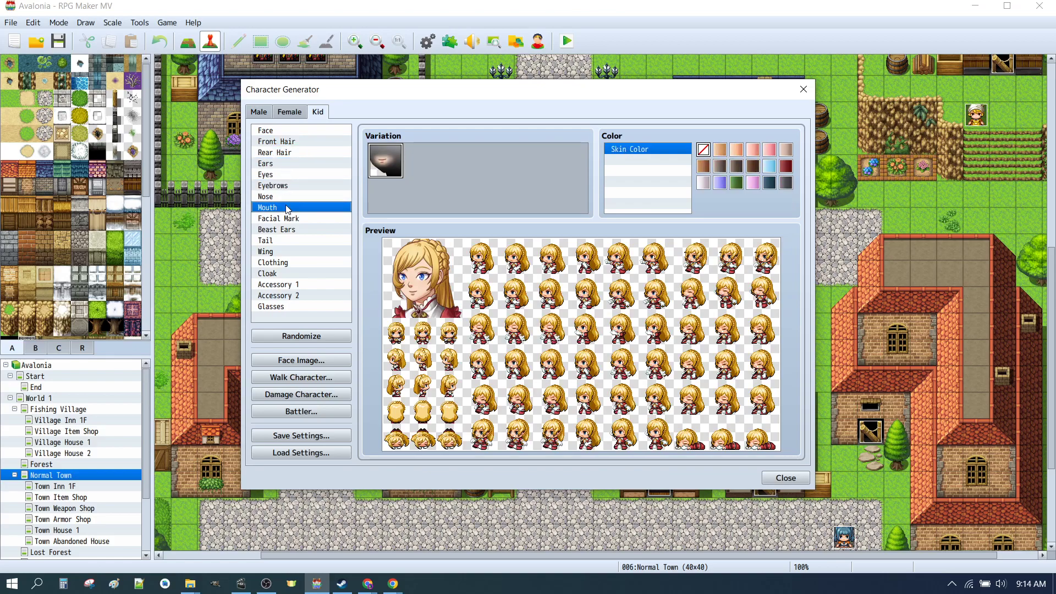
left_click(277, 131)
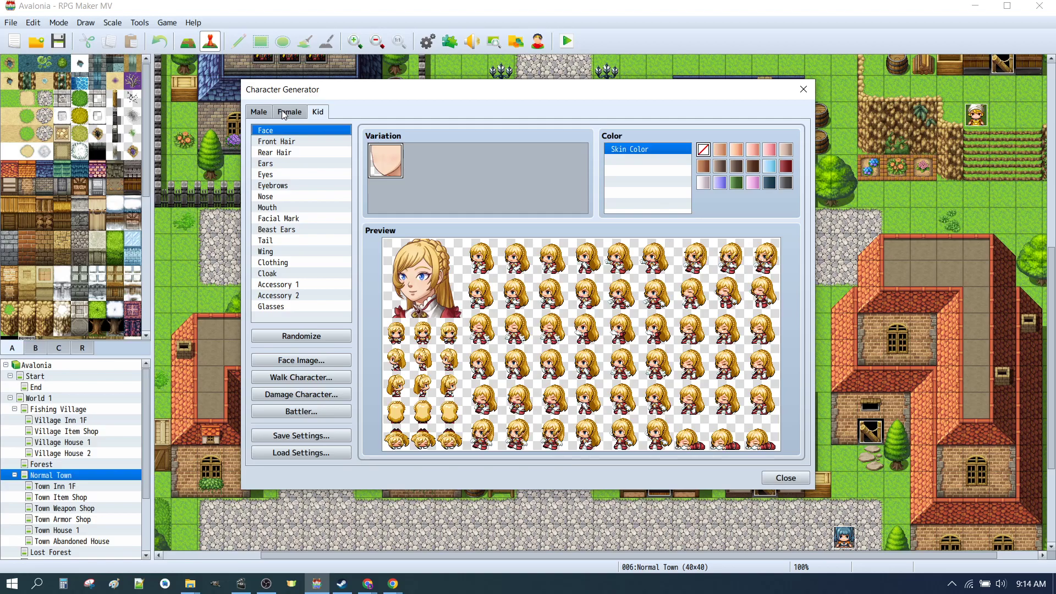
On the Male tab, set Accessory 1 to a grey mask.
left_click(283, 111)
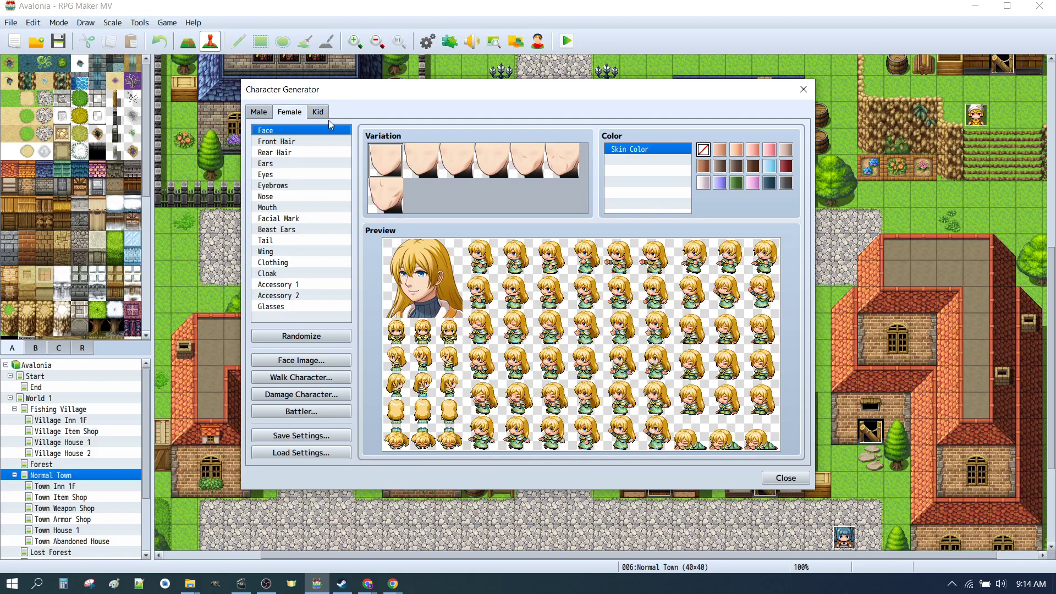
left_click(262, 113)
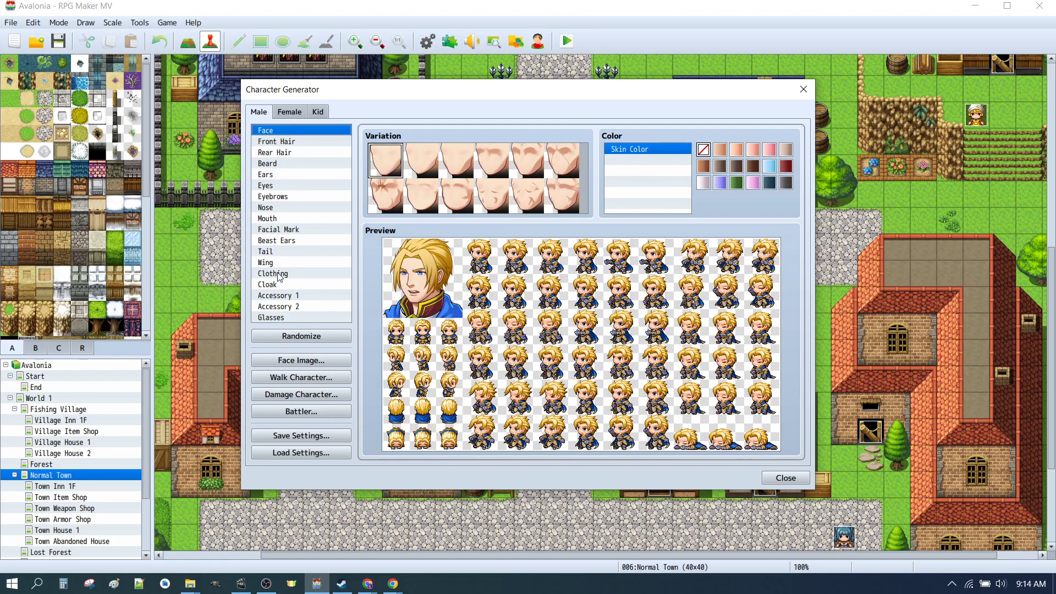
left_click(281, 297)
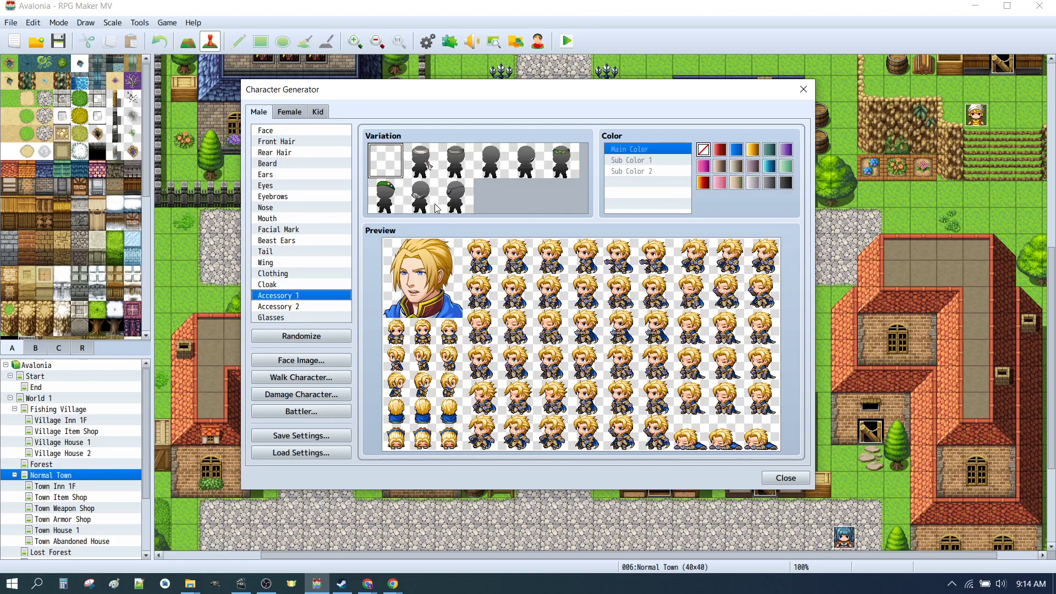
left_click(421, 193)
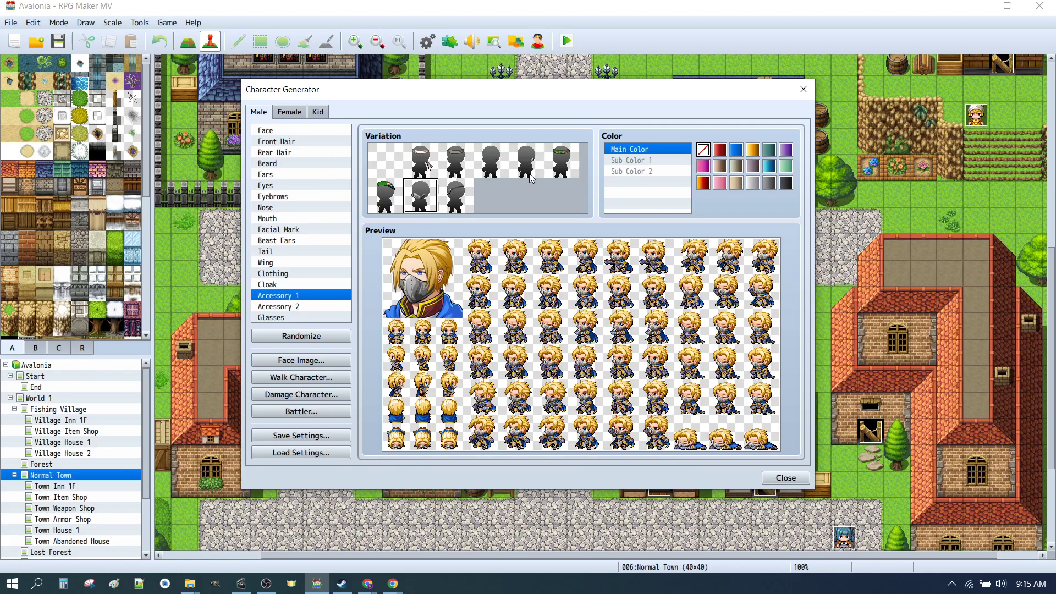
Try goggles and several hats for Accessory 2, settling on the blue beret.
left_click(302, 308)
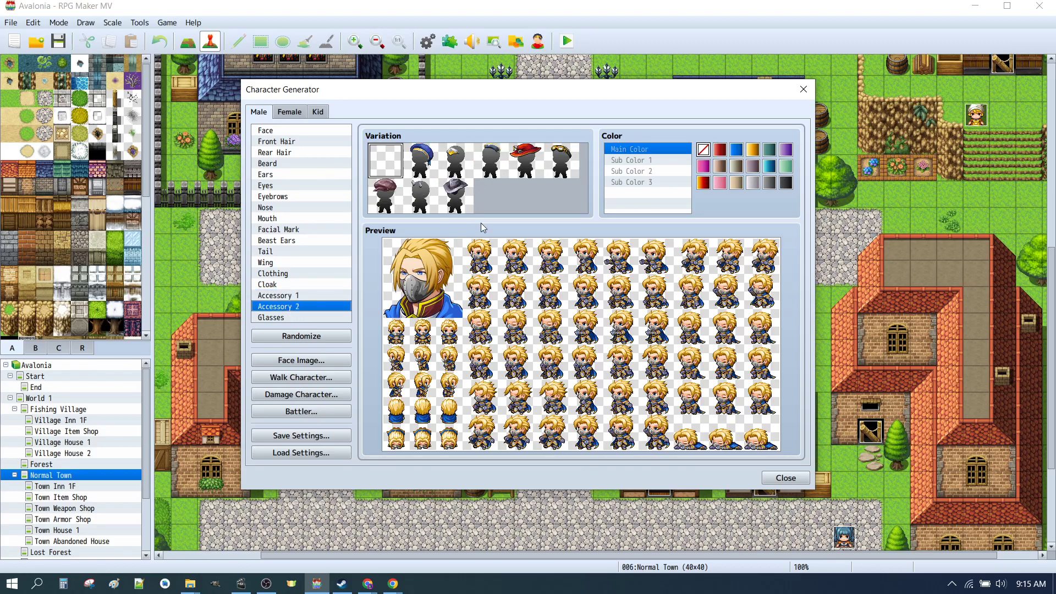
left_click(564, 161)
left_click(514, 164)
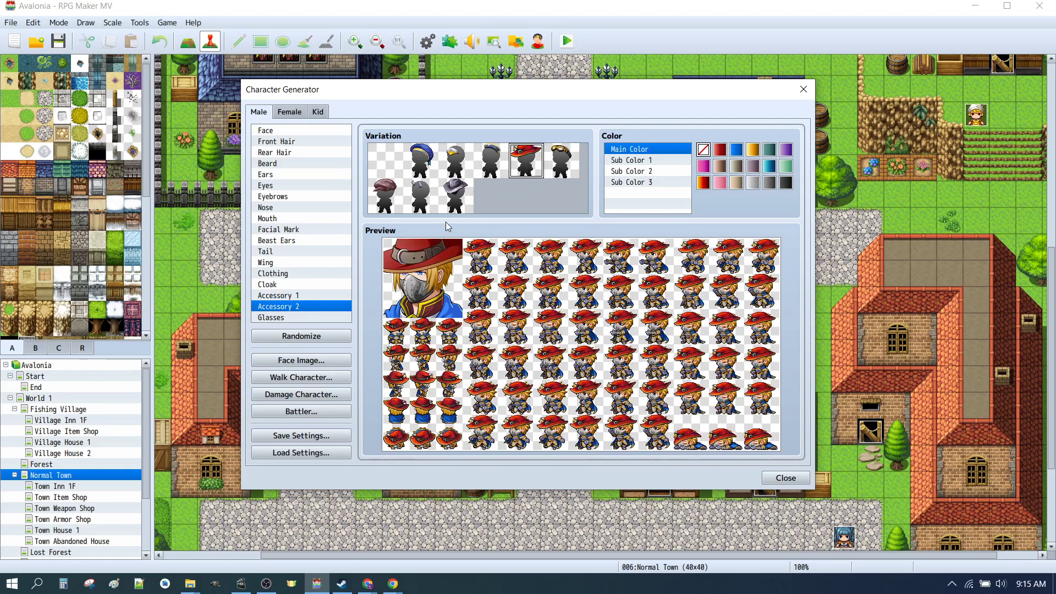
left_click(461, 164)
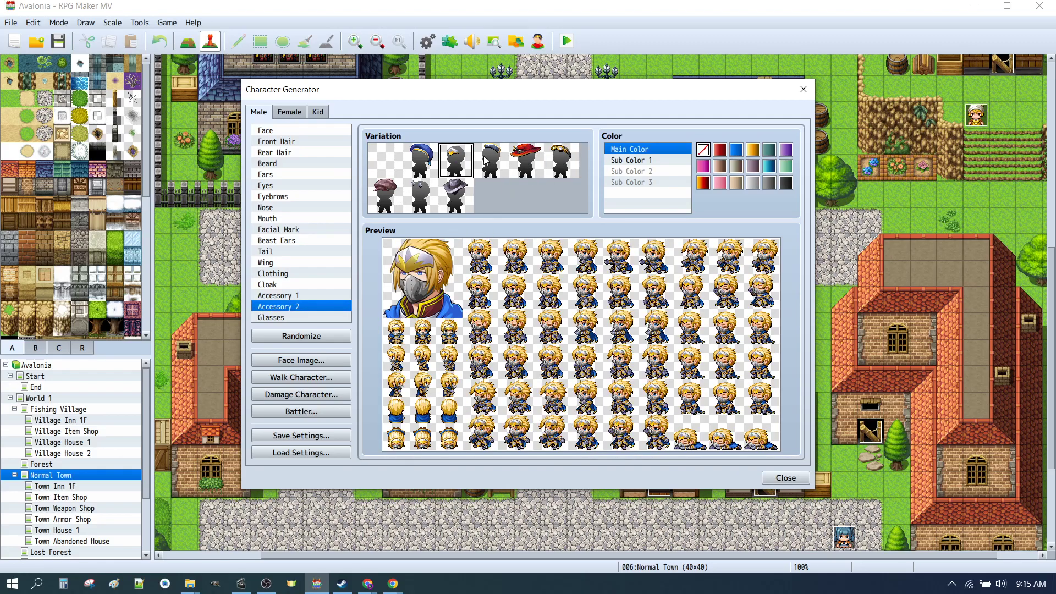
left_click(487, 161)
left_click(423, 161)
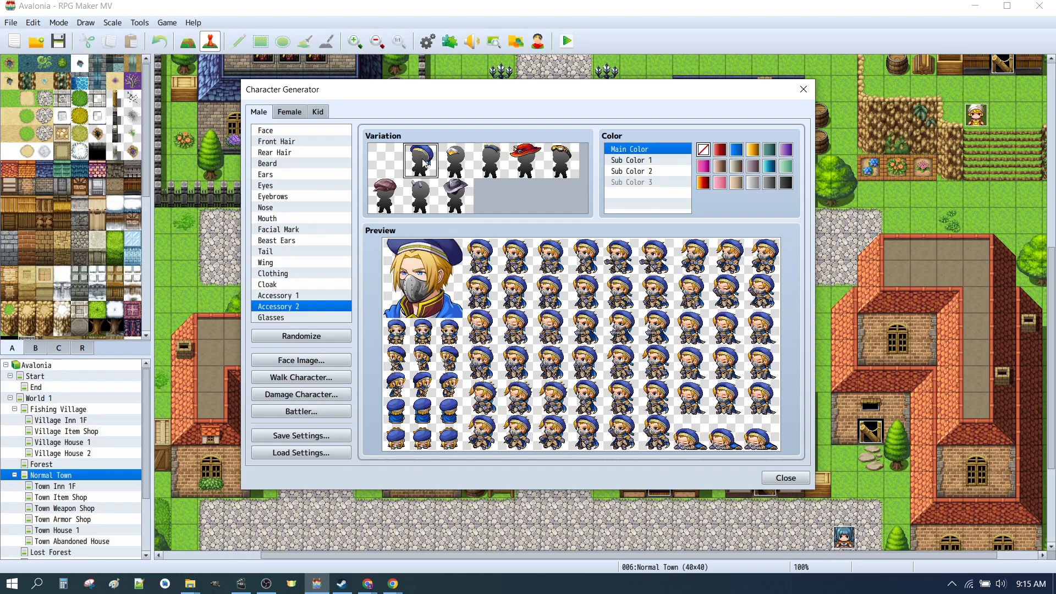
left_click(307, 296)
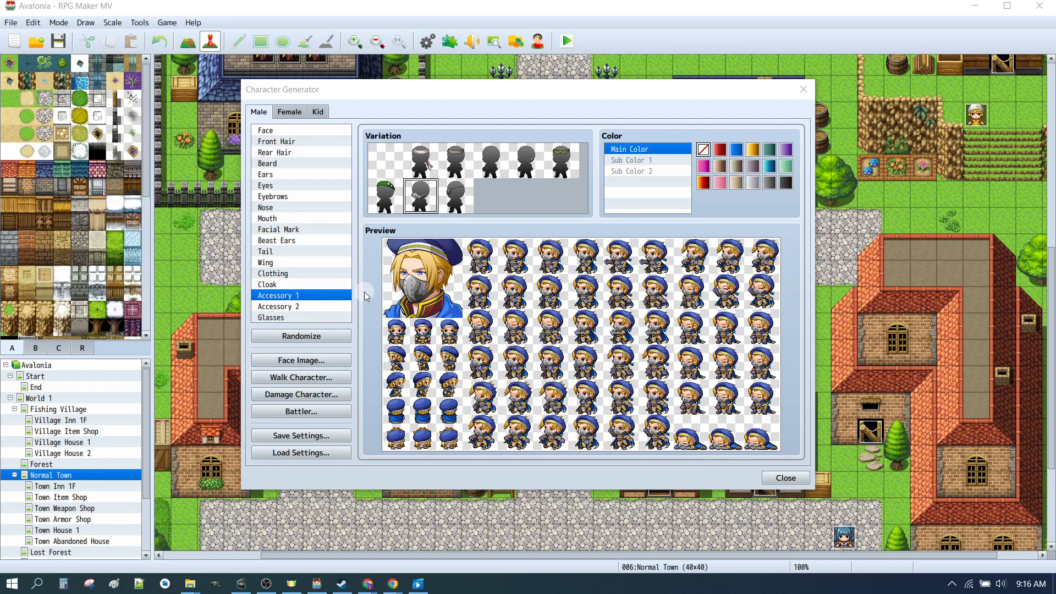
Randomize the male character twice.
left_click(311, 336)
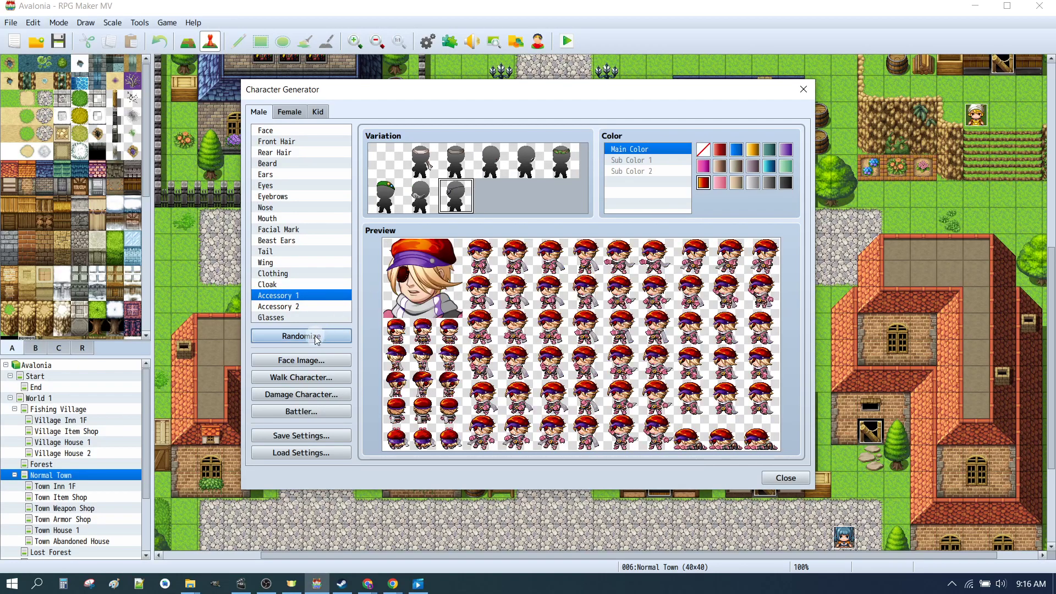
left_click(279, 132)
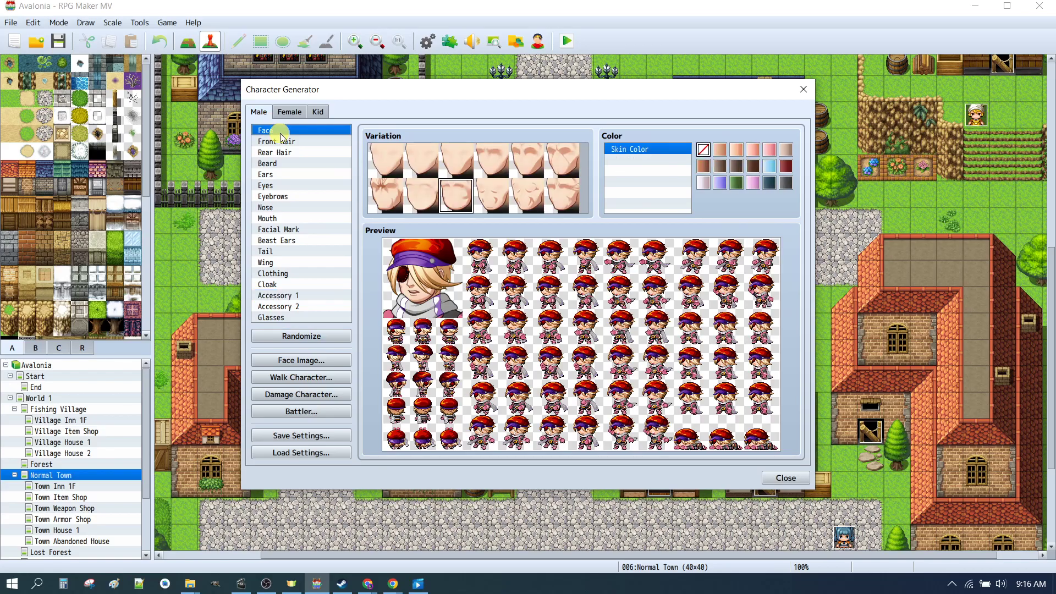
left_click(311, 336)
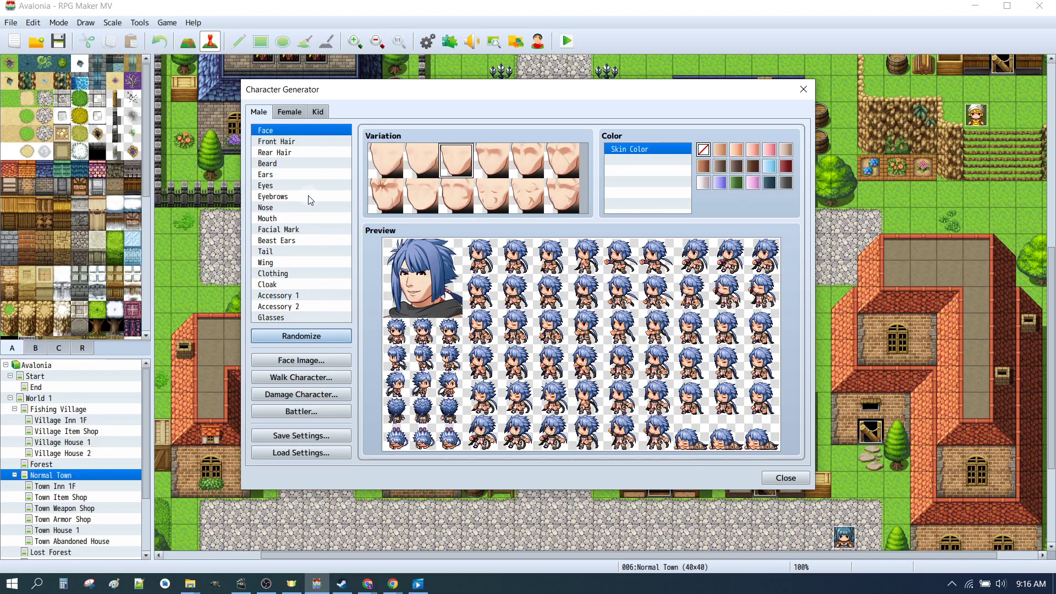
Randomize the female character repeatedly until a purple-haired girl with a white flower appears.
left_click(286, 112)
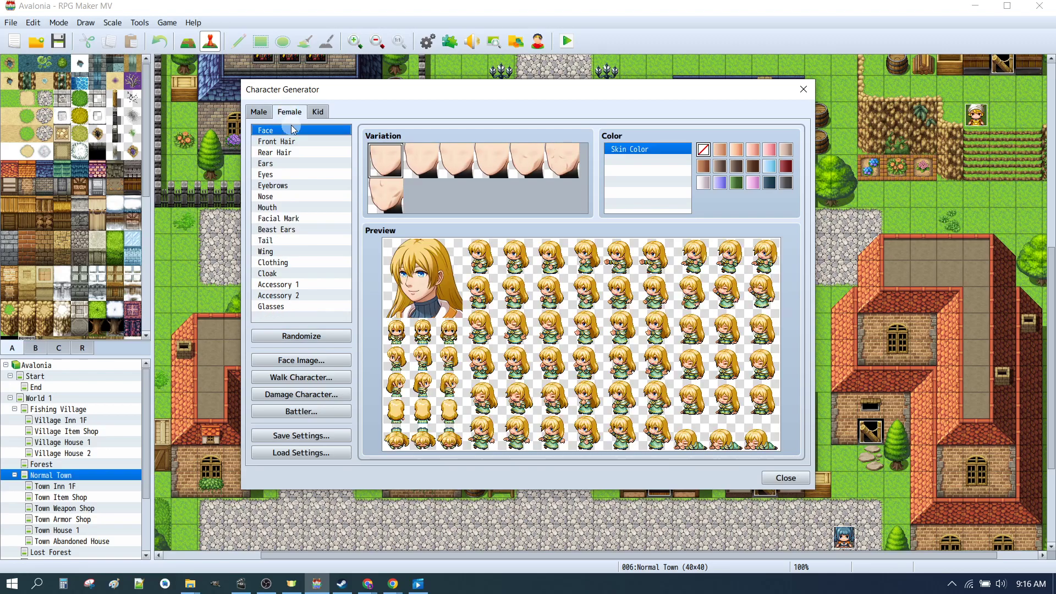
left_click(307, 336)
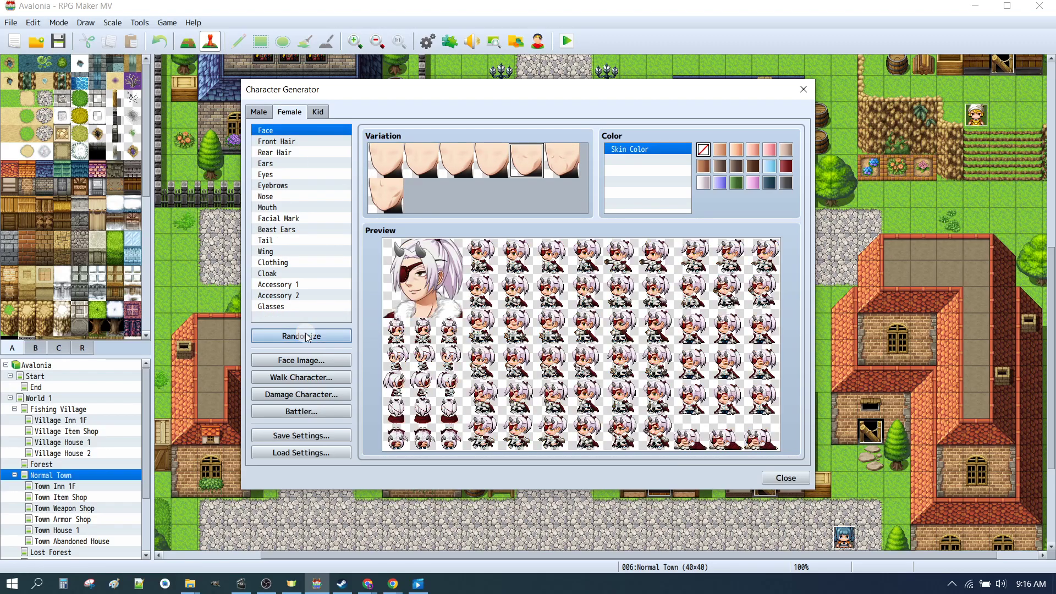
left_click(306, 337)
left_click(306, 337)
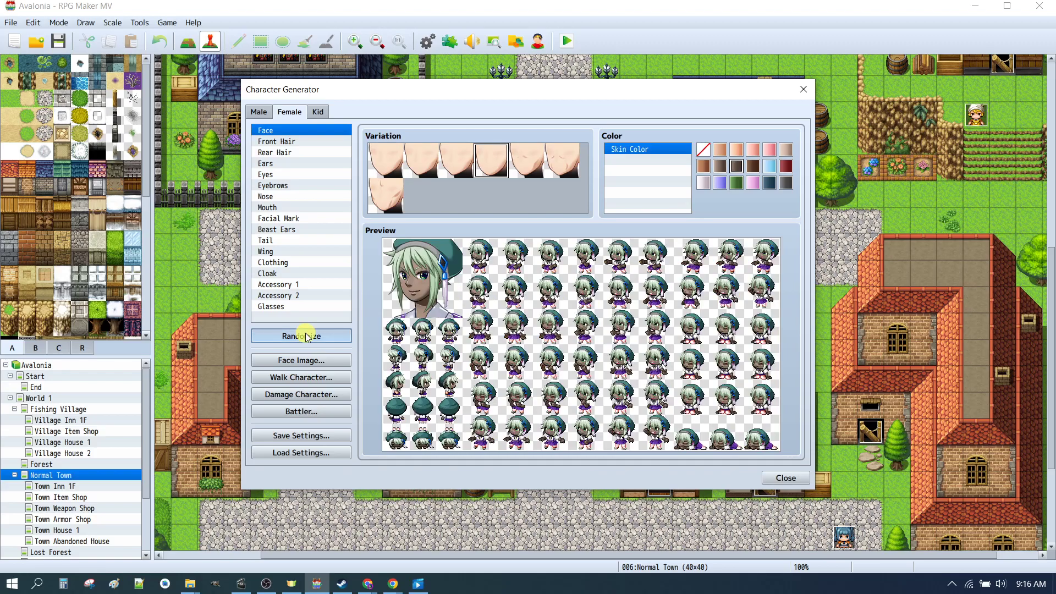
left_click(306, 337)
left_click(307, 336)
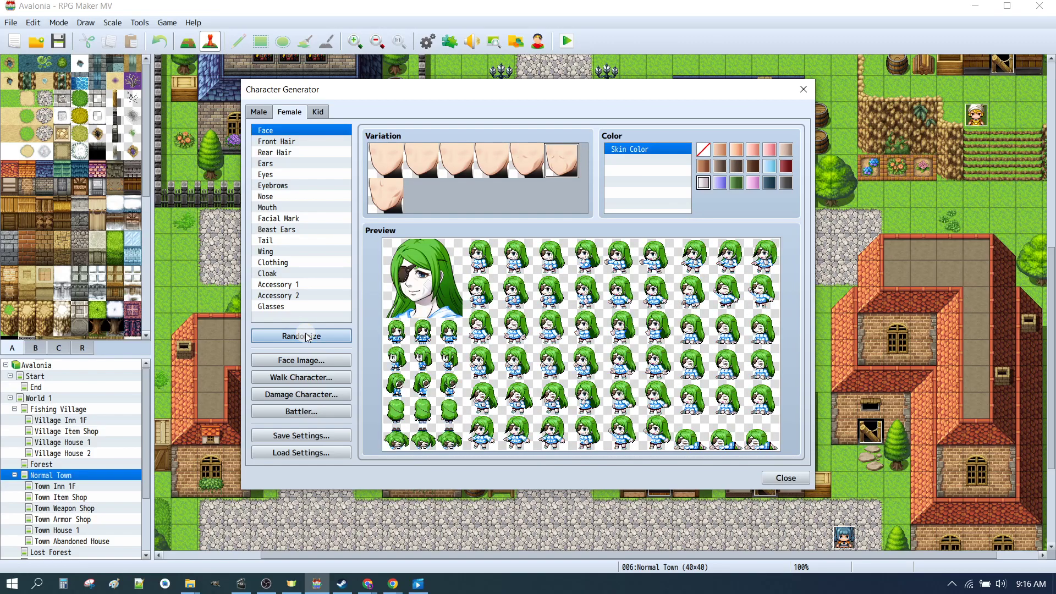
left_click(307, 337)
left_click(306, 336)
left_click(307, 336)
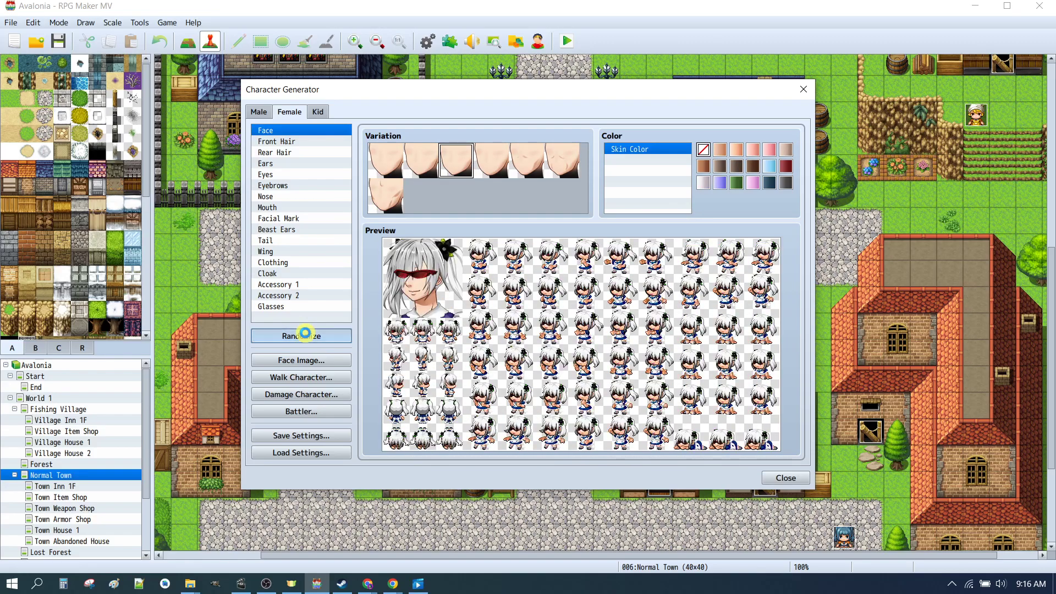
left_click(306, 337)
left_click(307, 337)
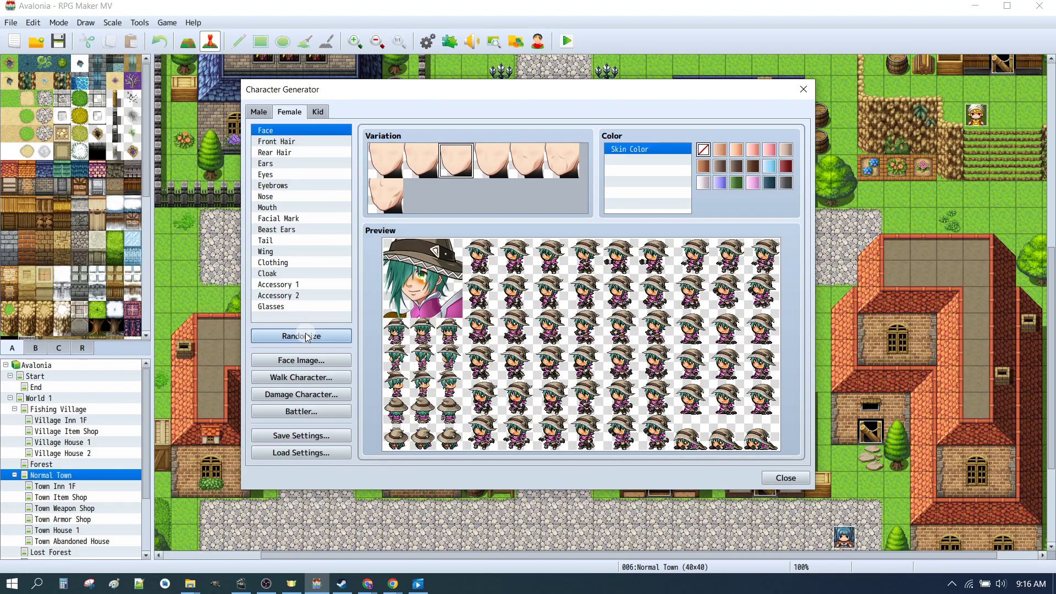
left_click(306, 337)
left_click(306, 337)
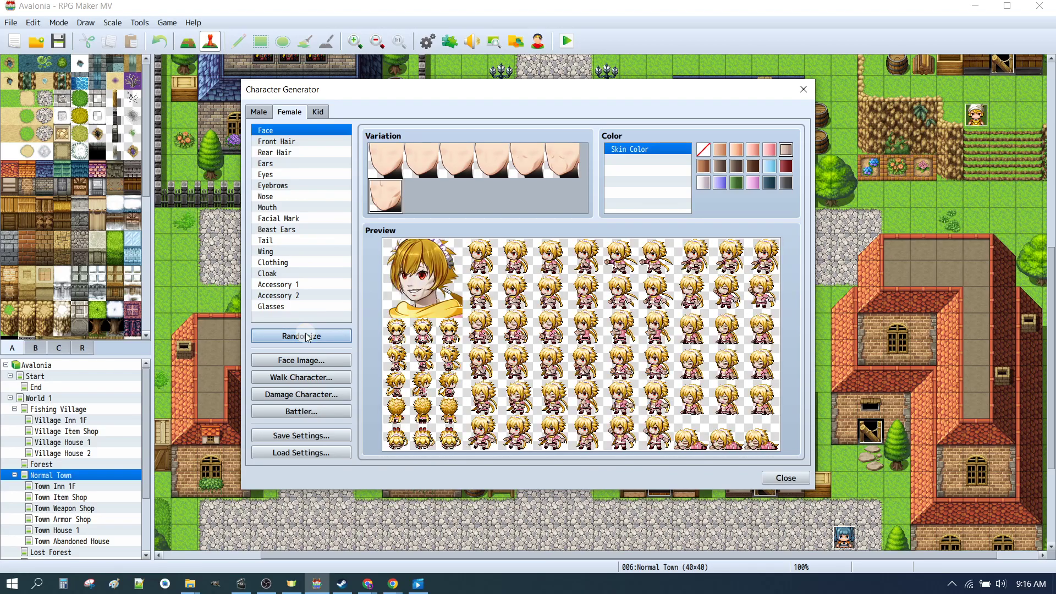
left_click(306, 336)
left_click(307, 336)
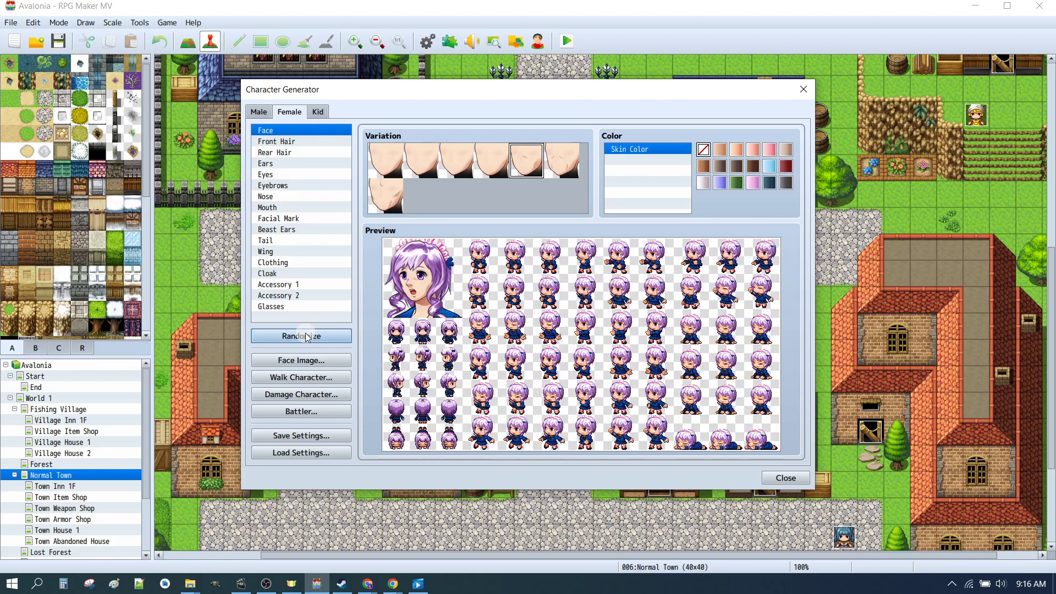
left_click(307, 336)
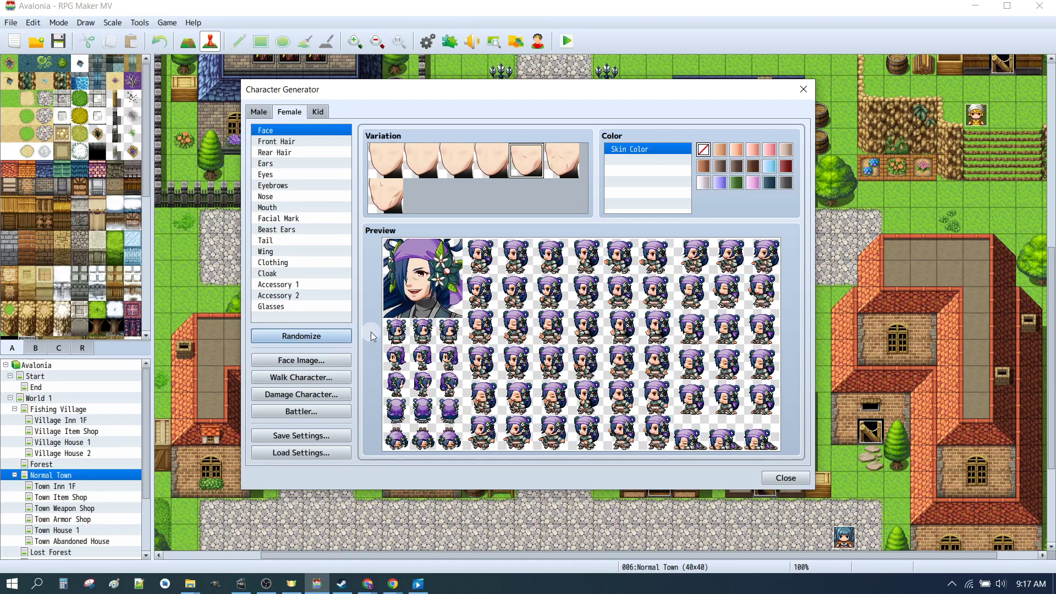
Give the female character the second-row face shape.
left_click(387, 198)
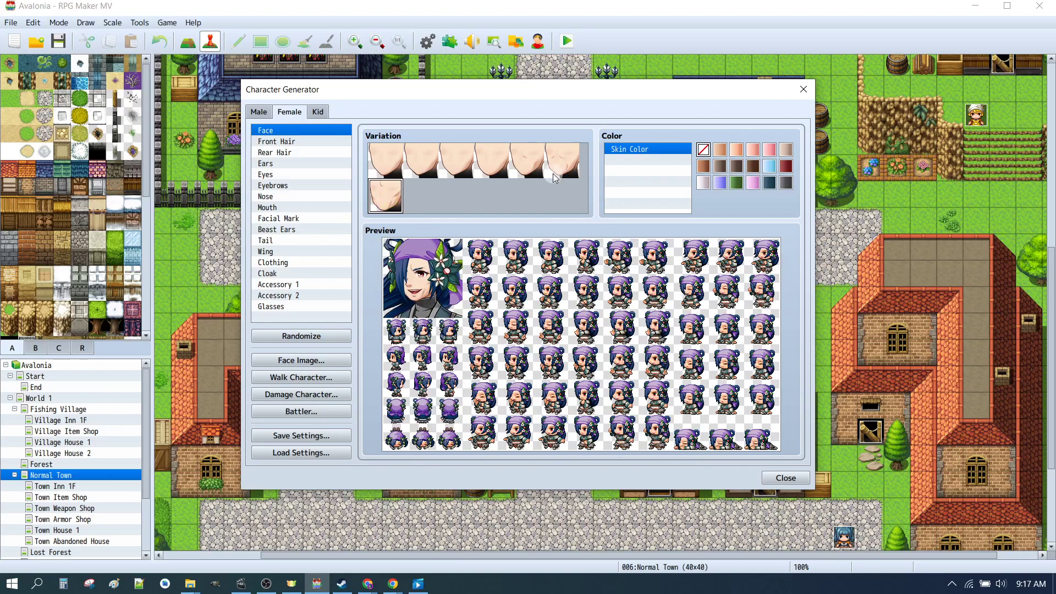
left_click(303, 142)
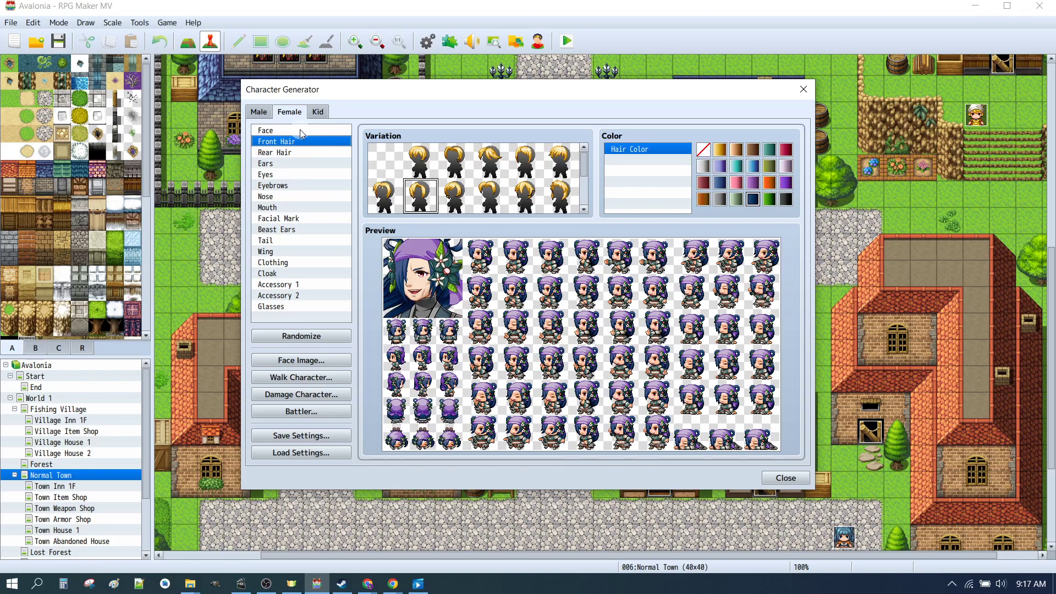
left_click(300, 131)
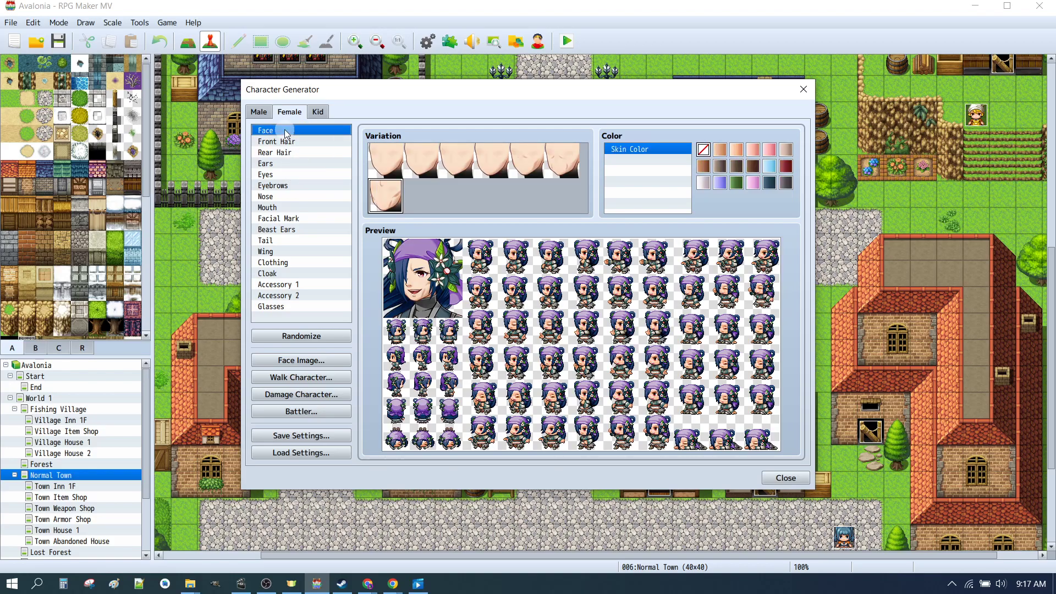
left_click(295, 135)
Try the Beast Ears styles and settle on round beast ears.
left_click(287, 229)
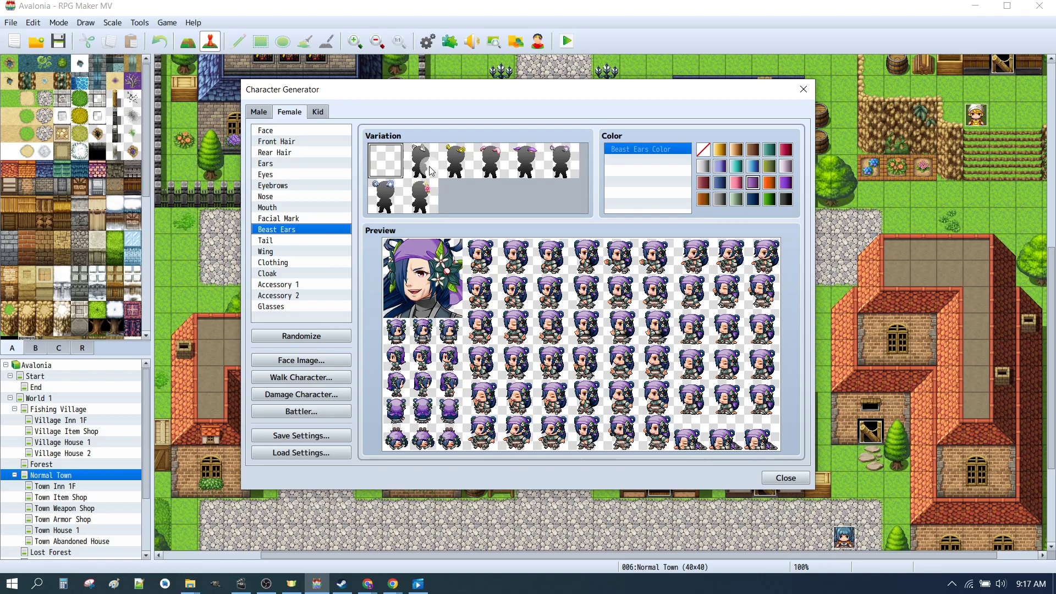
left_click(409, 161)
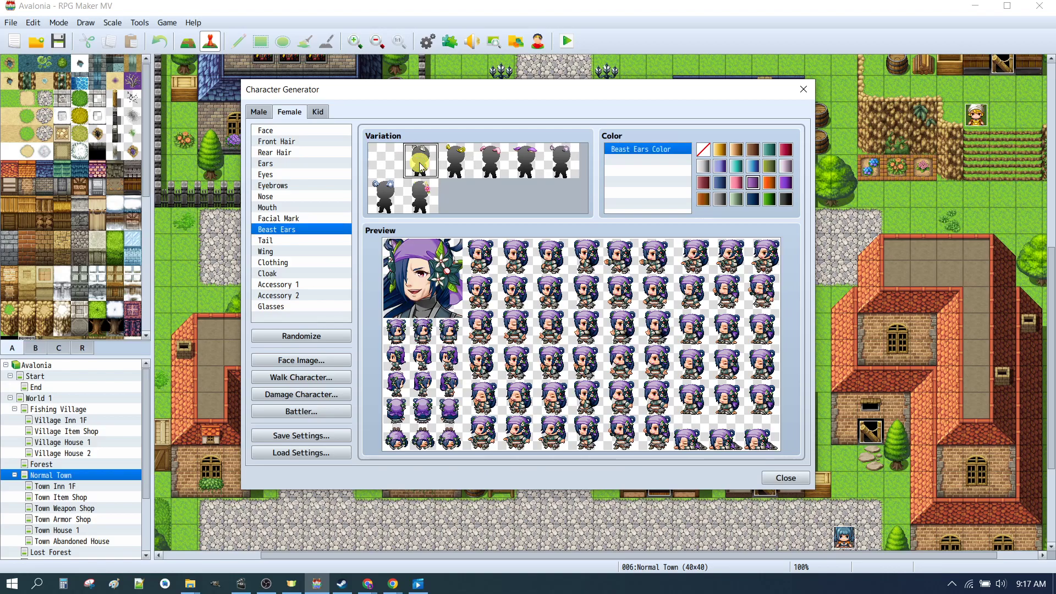
left_click(384, 146)
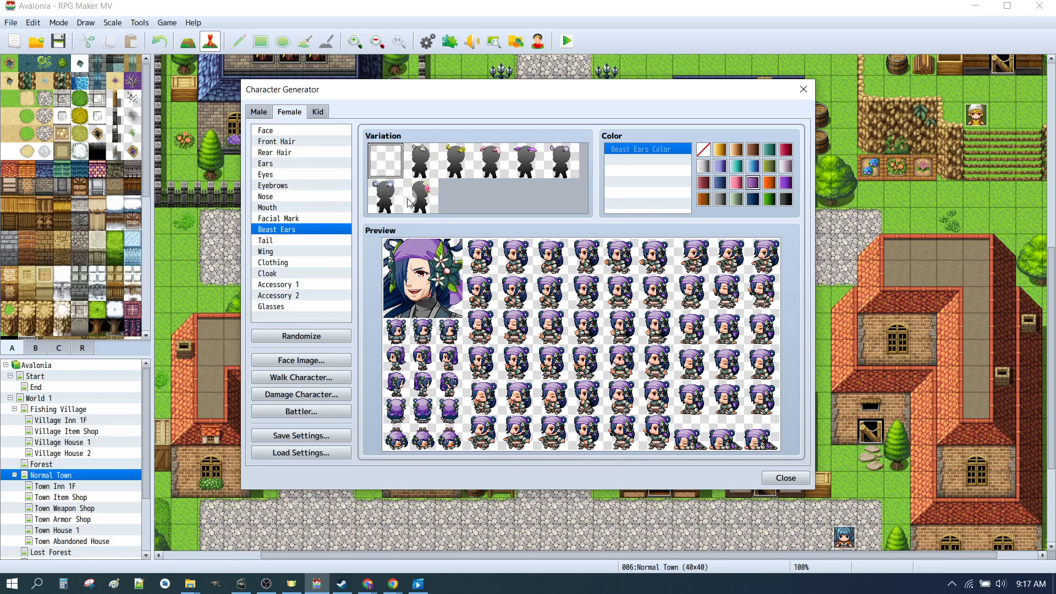
left_click(391, 195)
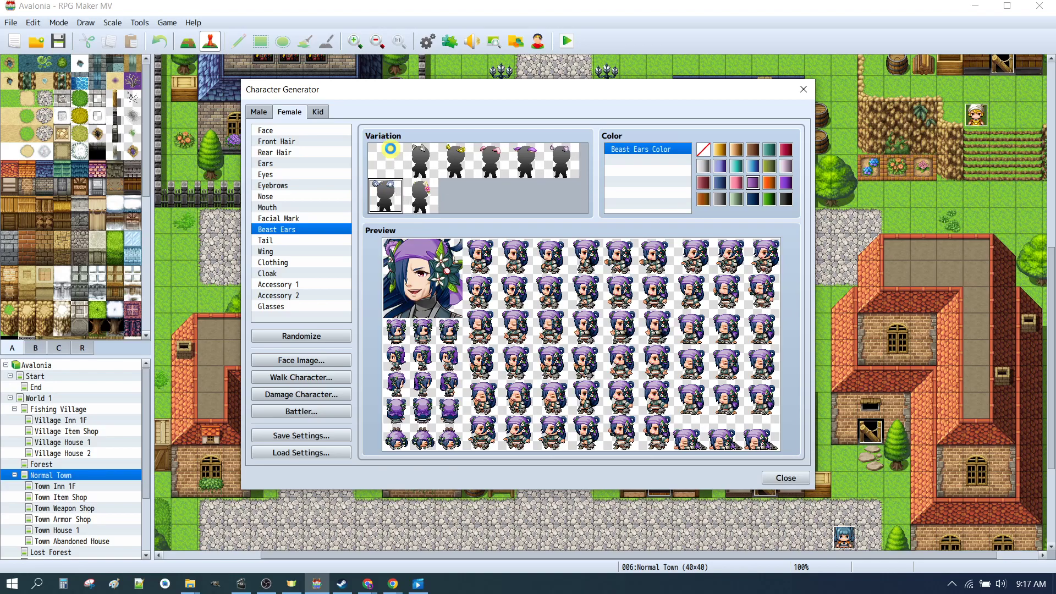
Review the Clothing, Cloak, Accessory 1, Accessory 2 and Glasses options.
left_click(289, 239)
left_click(280, 251)
left_click(288, 263)
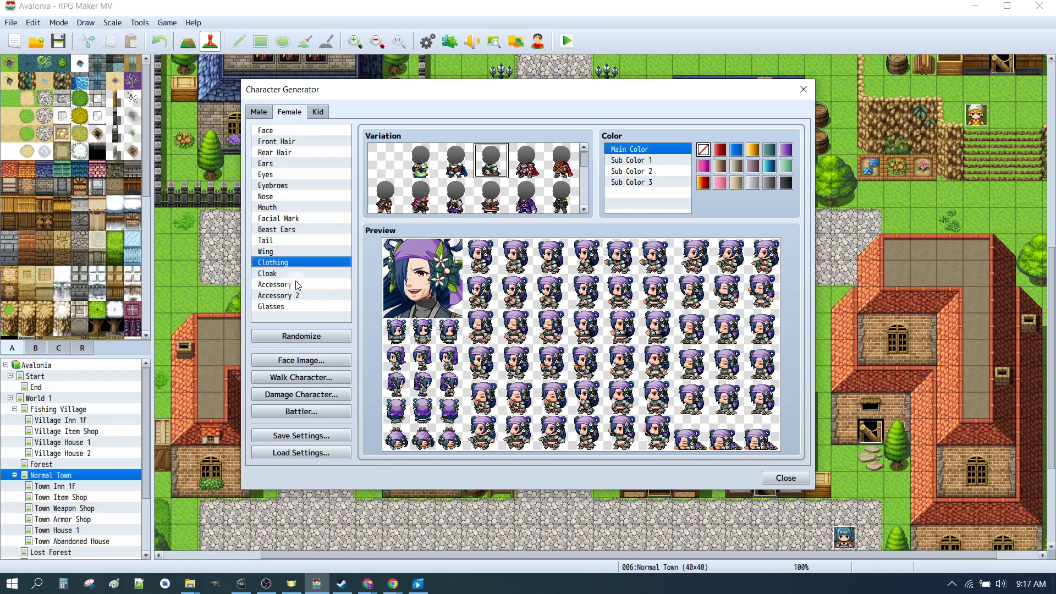
left_click(291, 275)
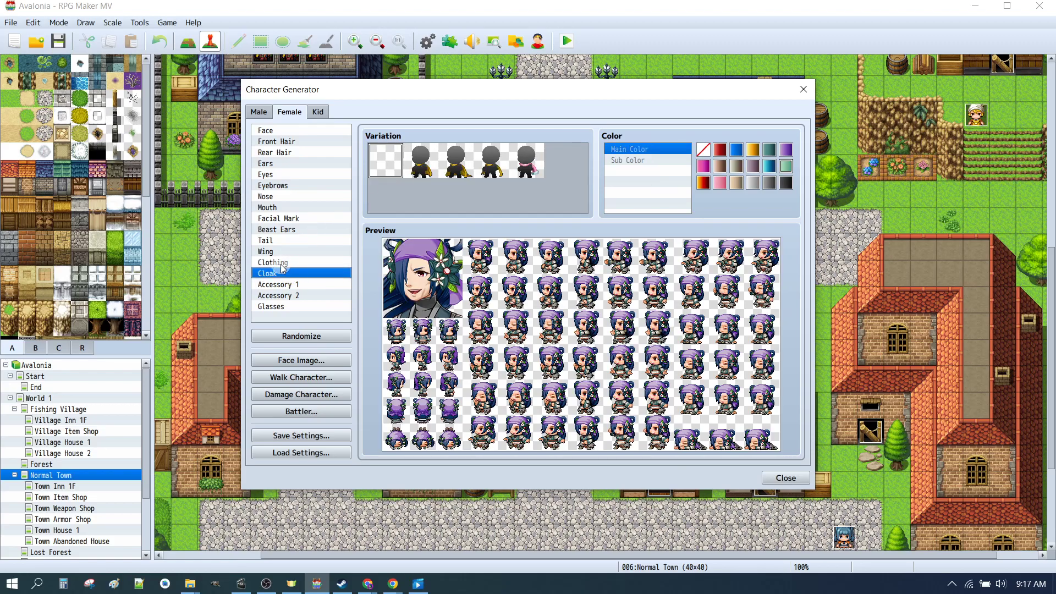
left_click(284, 284)
left_click(286, 295)
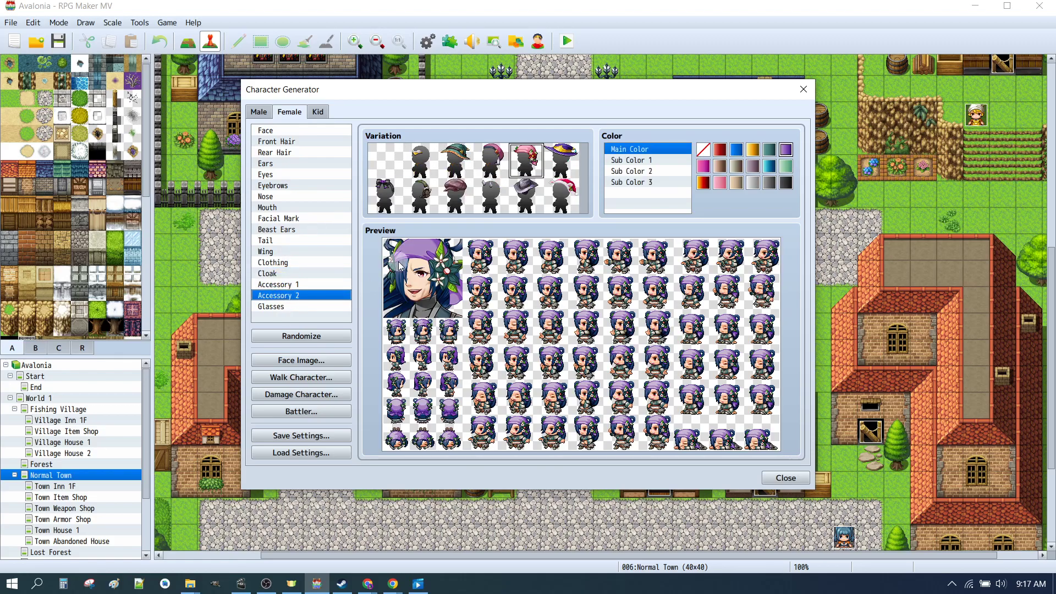
left_click(272, 309)
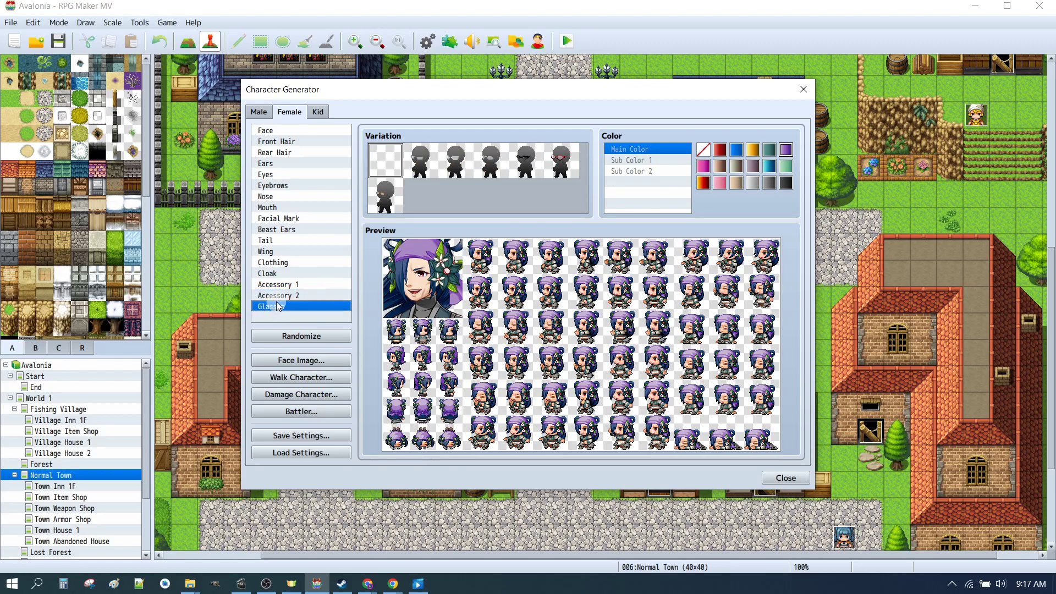
left_click(286, 275)
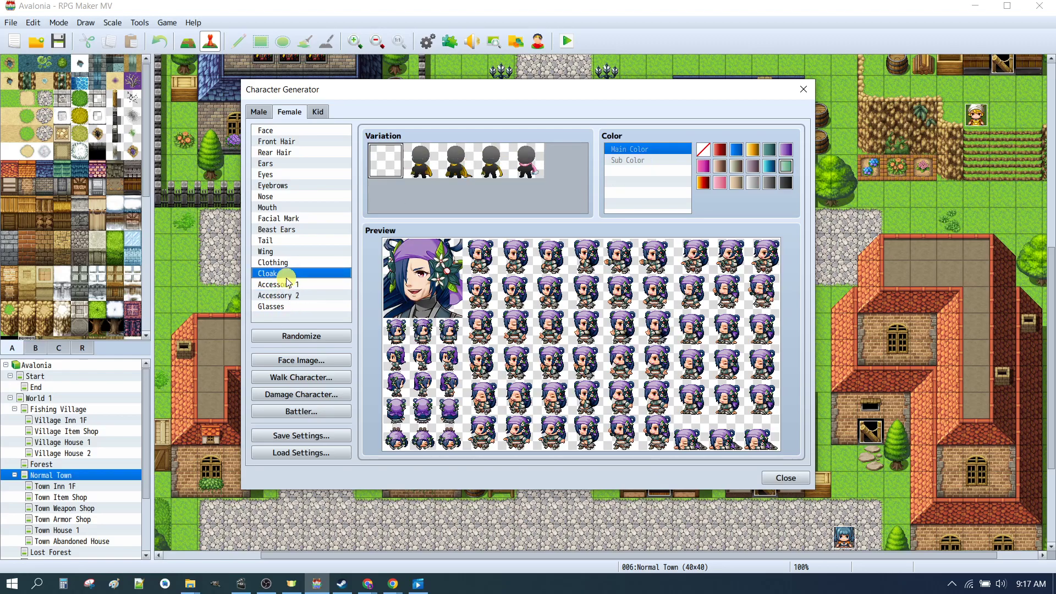
left_click(278, 131)
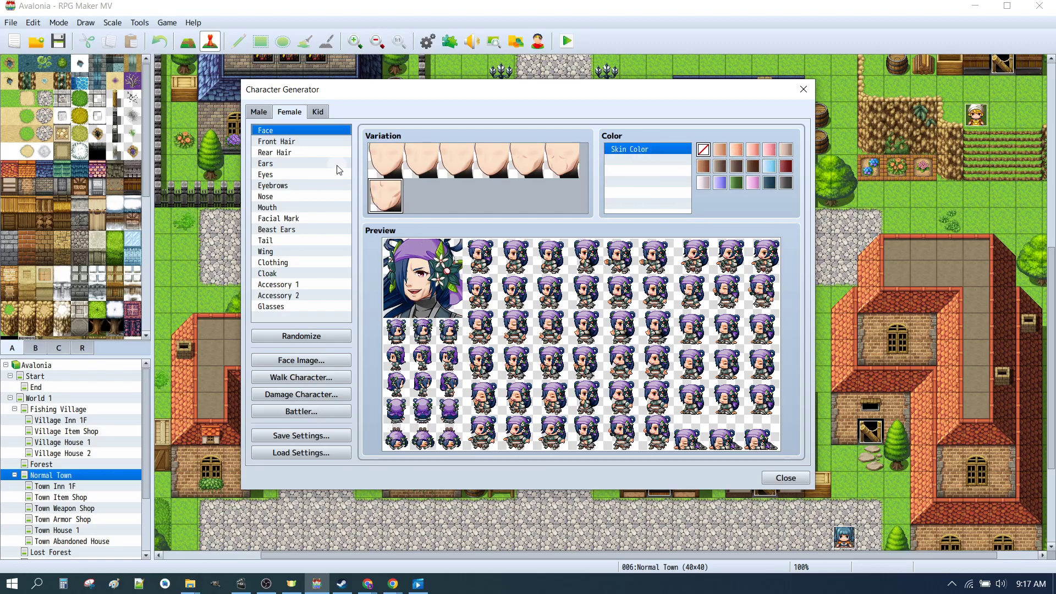
Review the female character's mouth, front hair, eyebrow and rear hair parts.
left_click(286, 207)
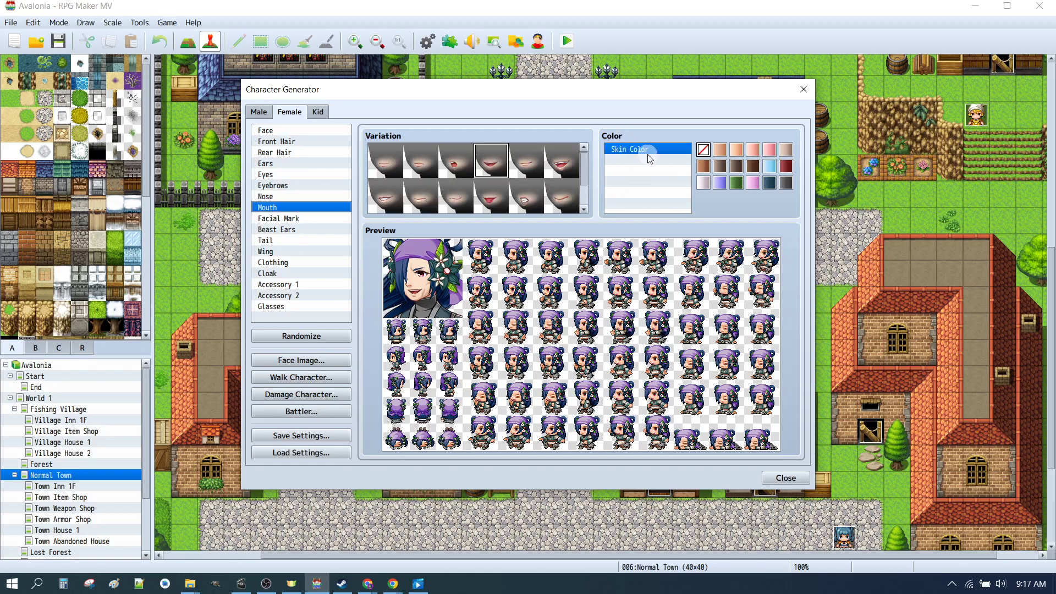
left_click(271, 143)
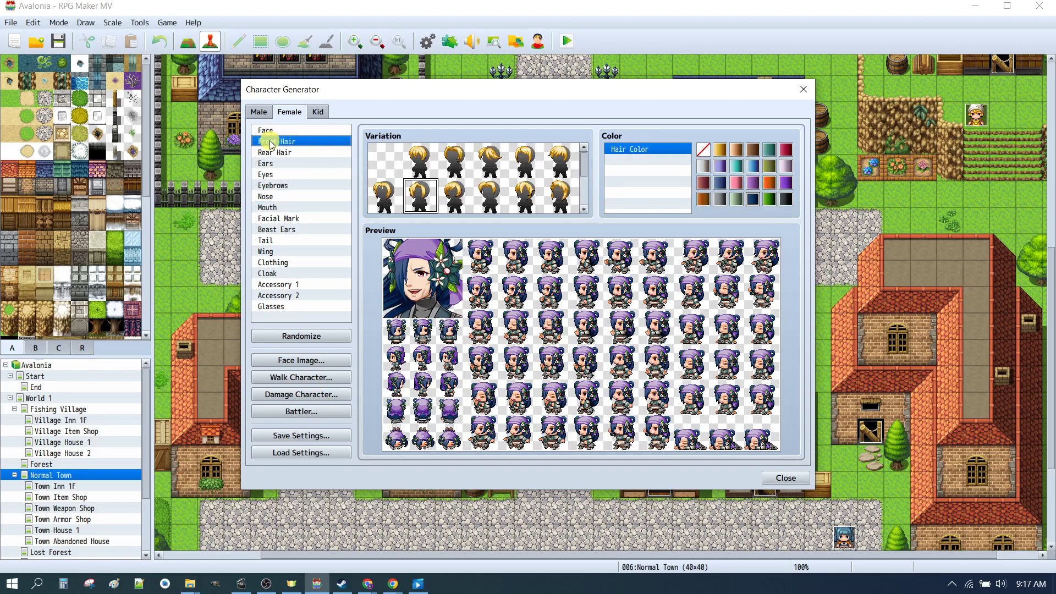
left_click(285, 187)
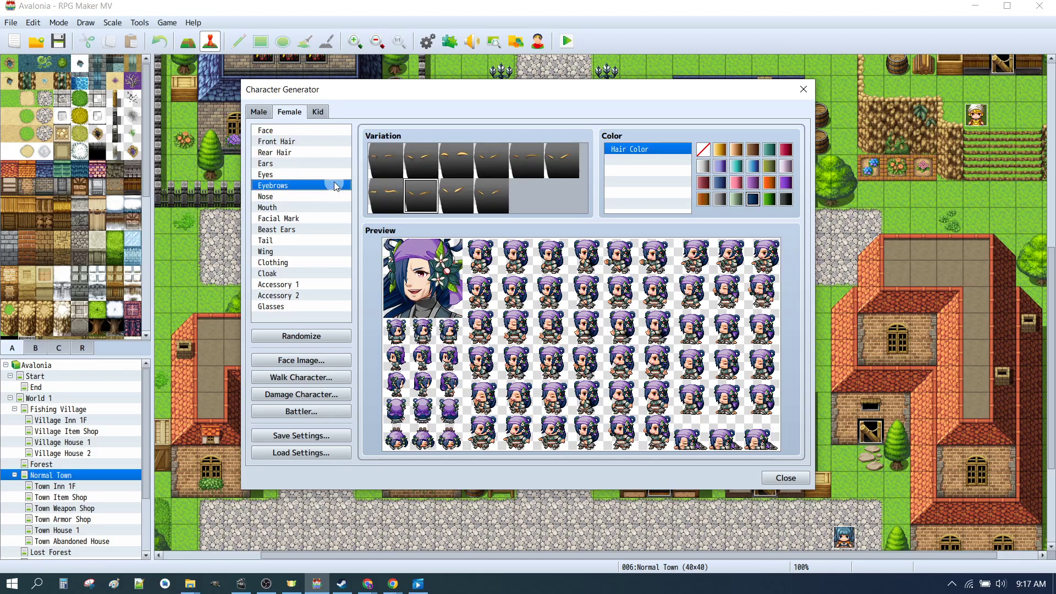
left_click(294, 154)
Set the rear hair sub colour to brown and remove the Accessory 2 hat.
left_click(664, 160)
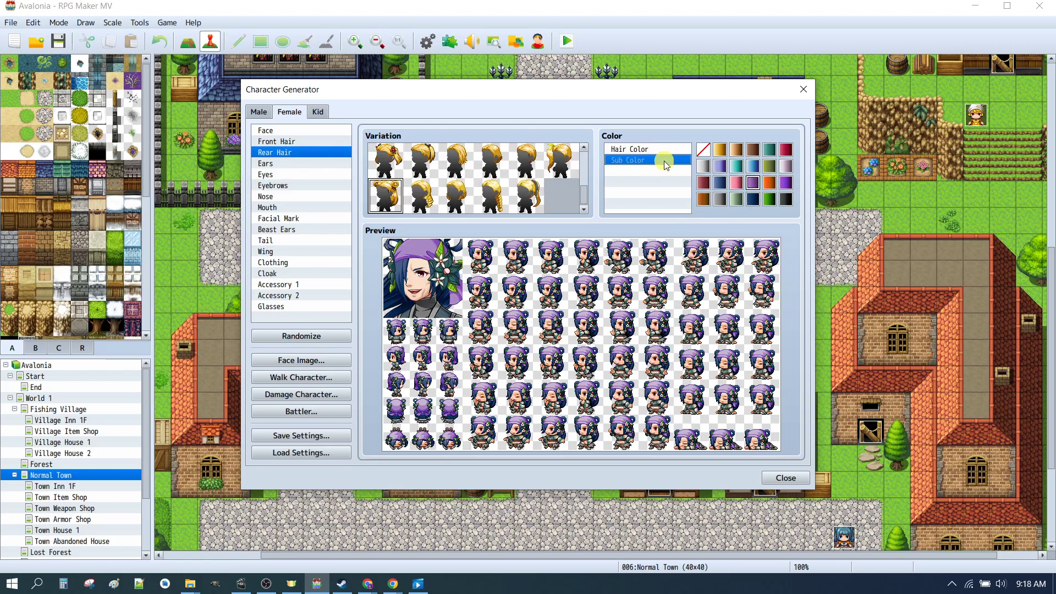
left_click(770, 179)
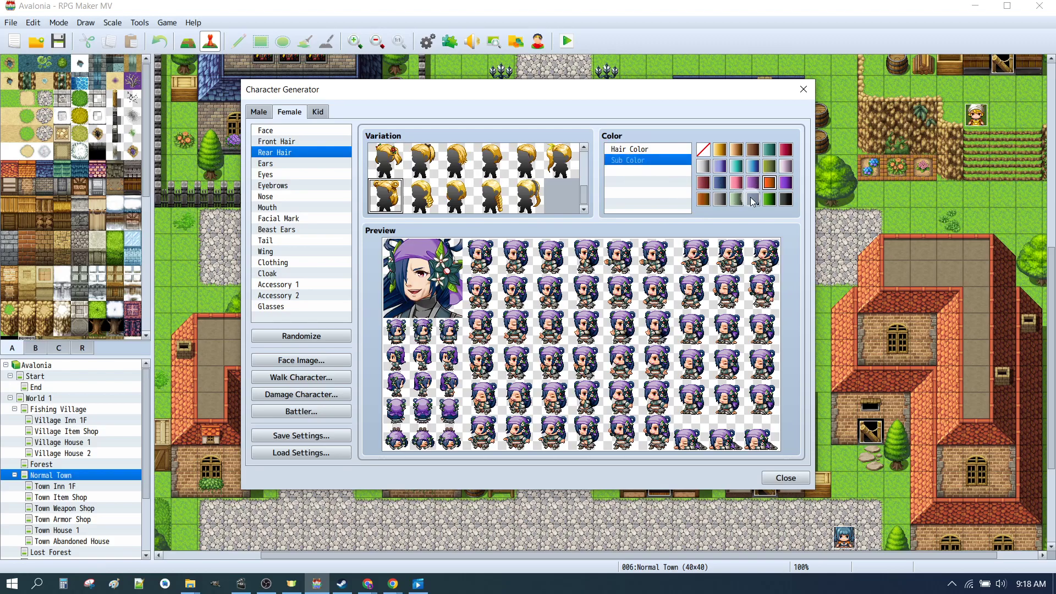
left_click(703, 199)
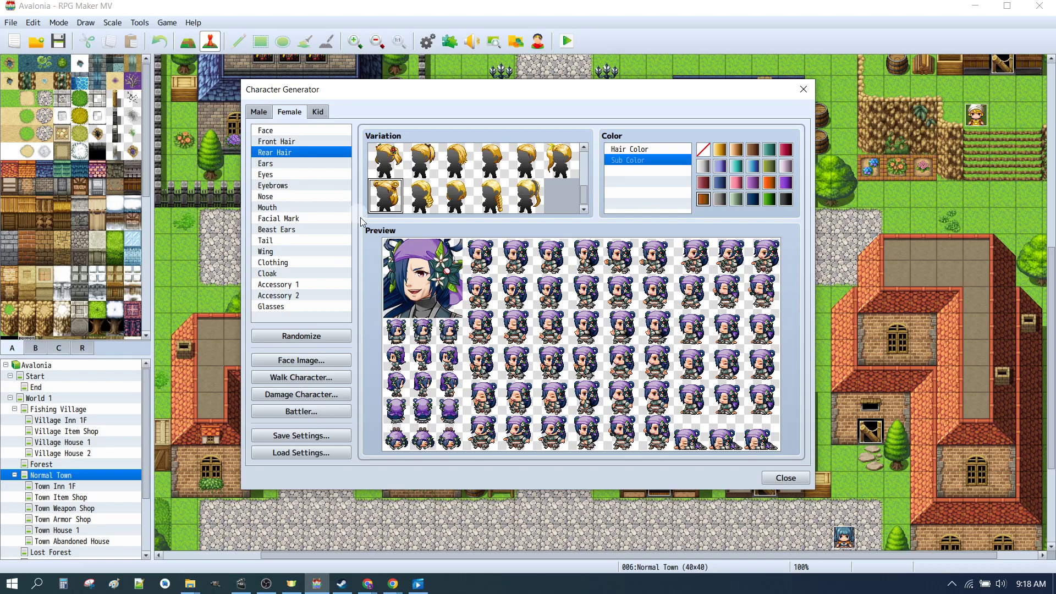
left_click(287, 295)
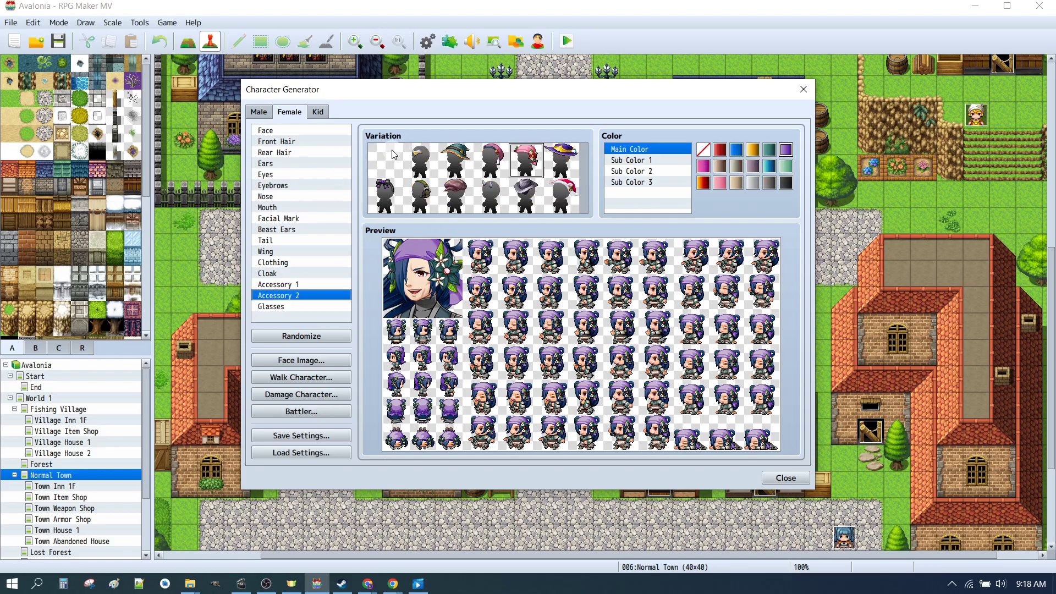
left_click(386, 158)
Try orange, dark blue and lavender rear hair colours, settling on purple.
left_click(274, 131)
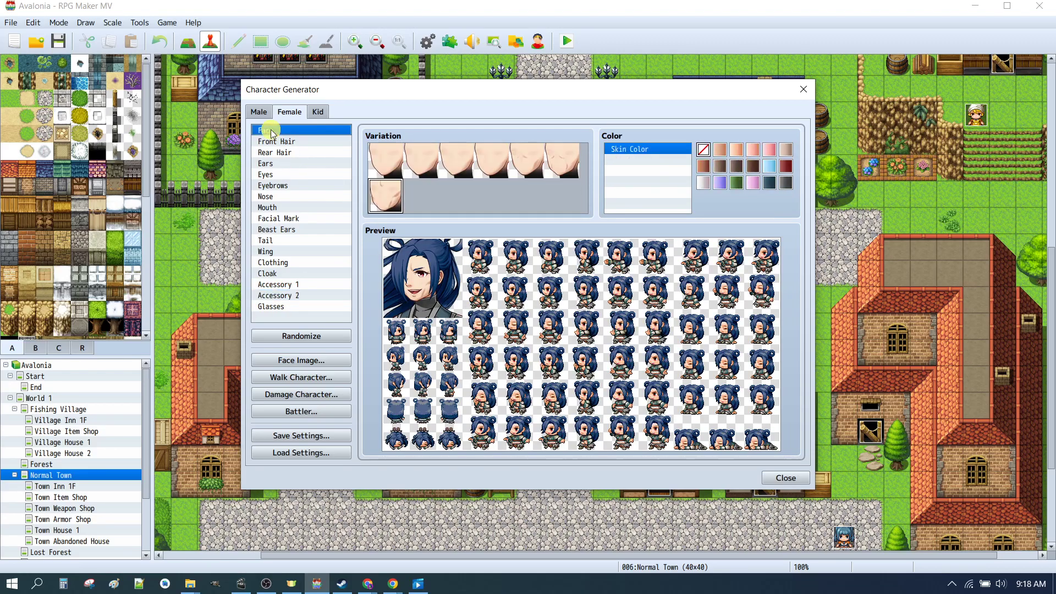
left_click(293, 154)
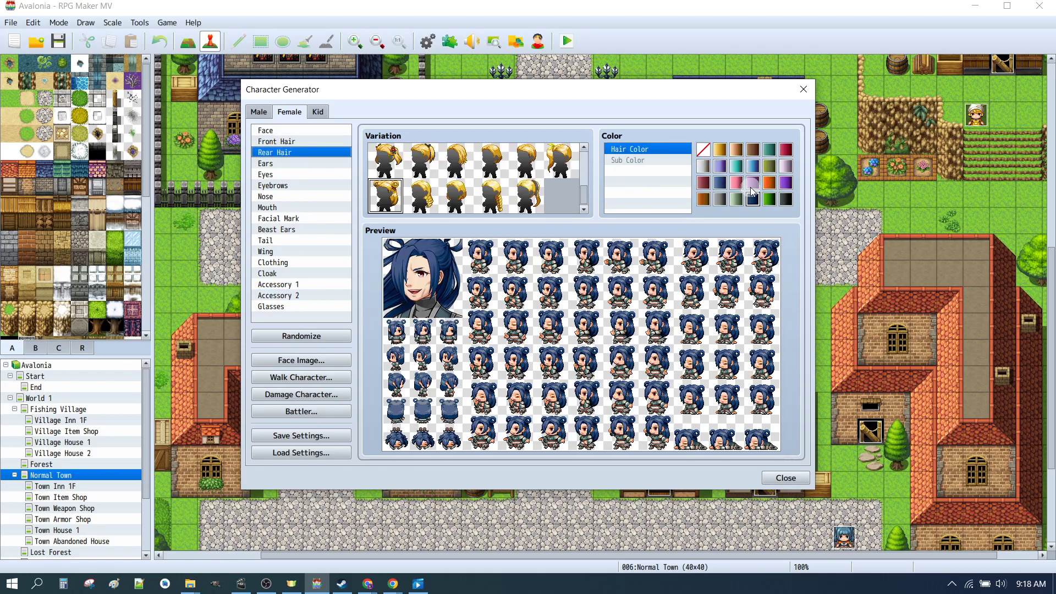
left_click(770, 183)
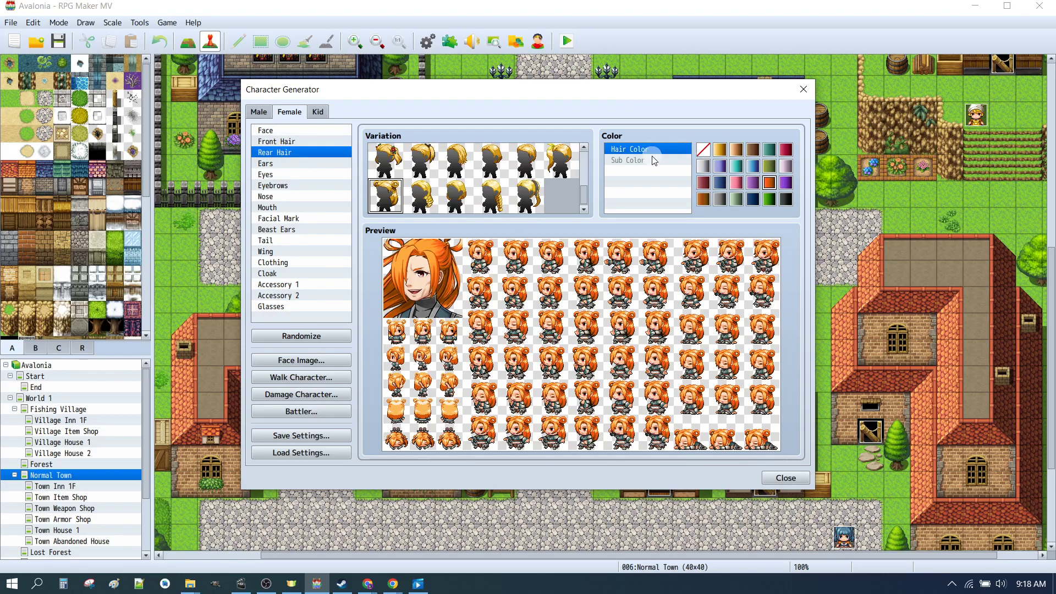
left_click(785, 183)
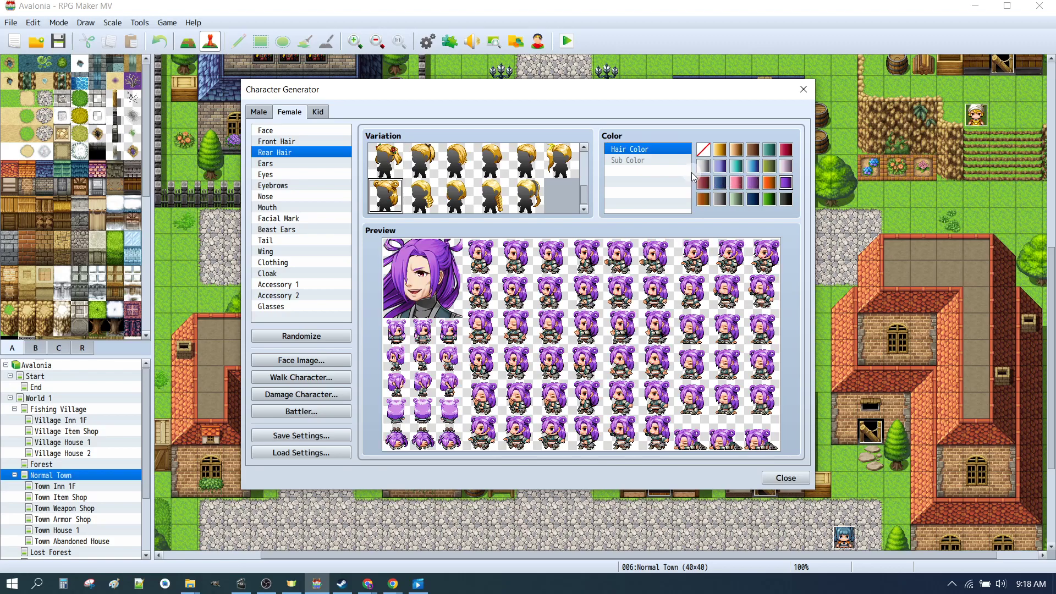
left_click(719, 183)
left_click(721, 167)
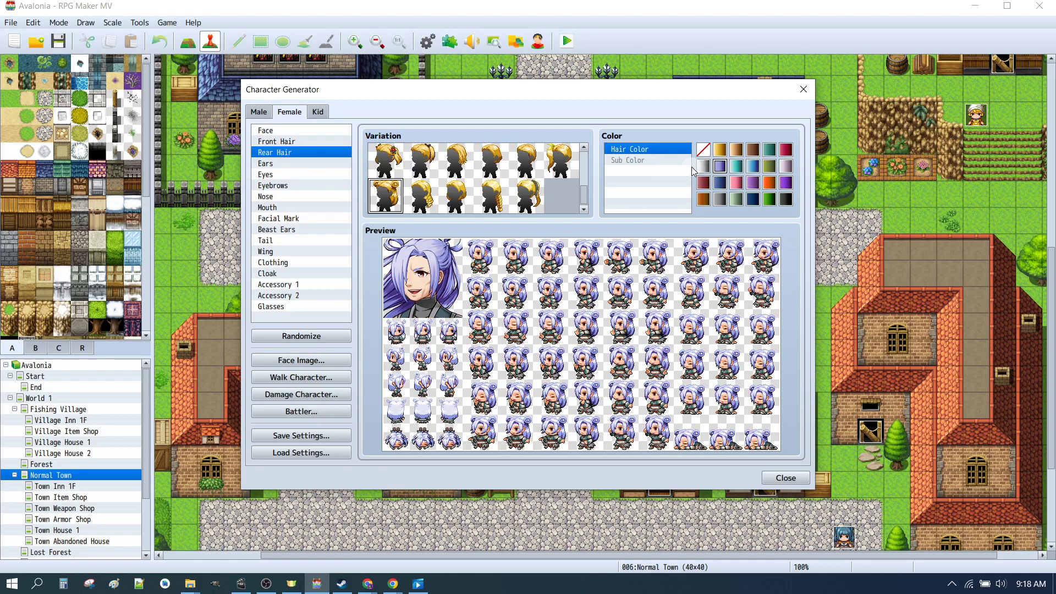
left_click(753, 183)
Set the hair sub colour to light grey and try a ponytail with an orange ribbon.
left_click(647, 160)
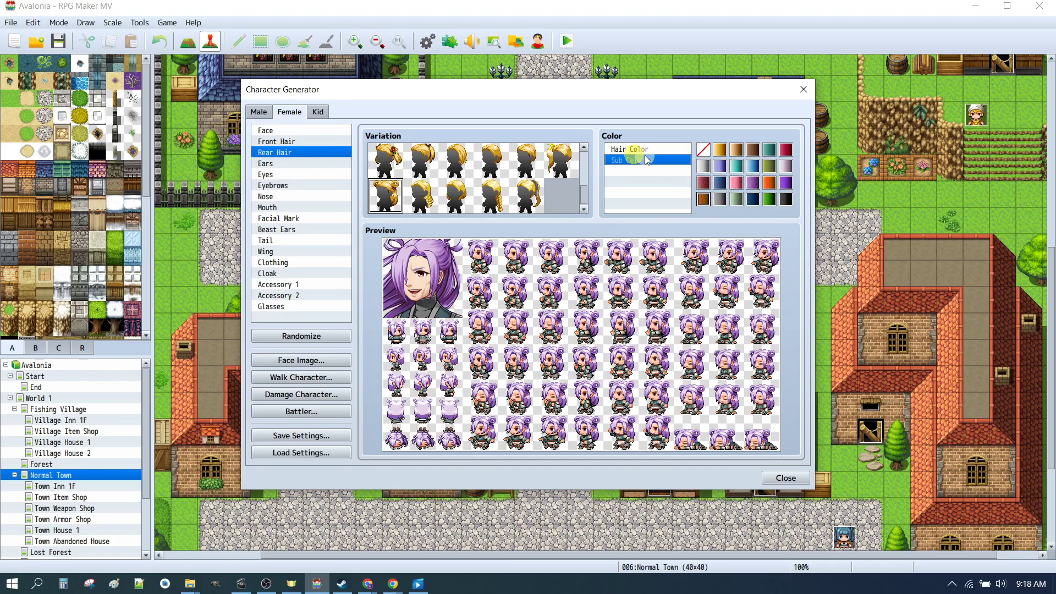
left_click(769, 199)
left_click(745, 200)
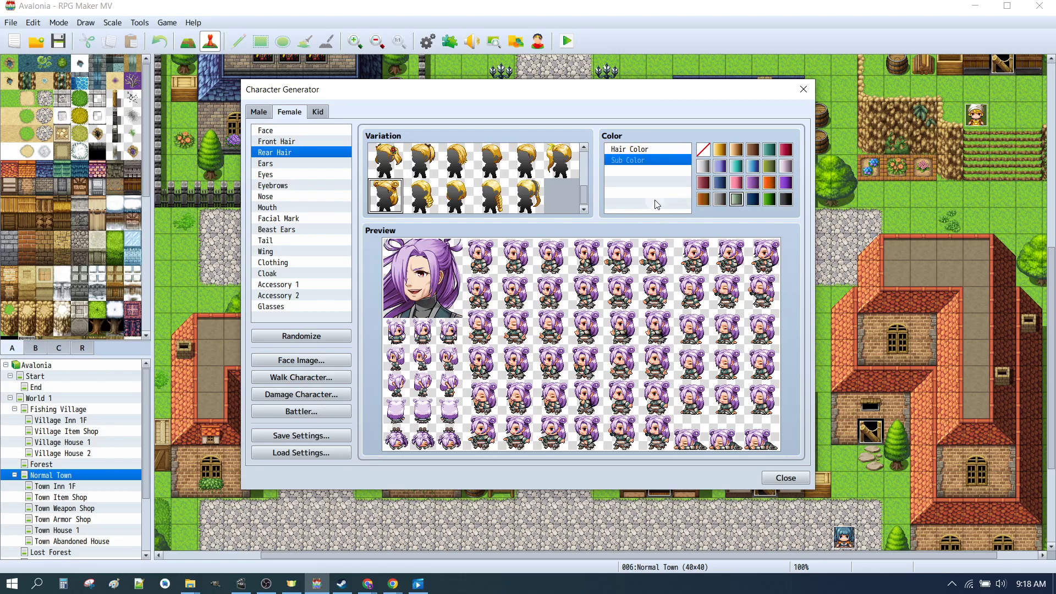
left_click(529, 196)
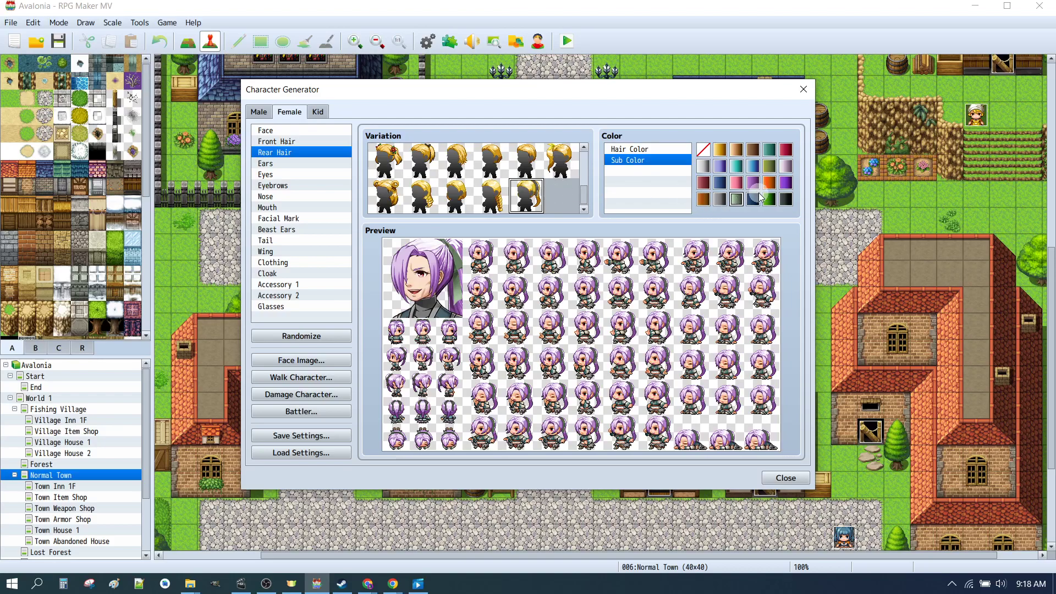
left_click(770, 185)
left_click_drag(584, 198, 588, 159)
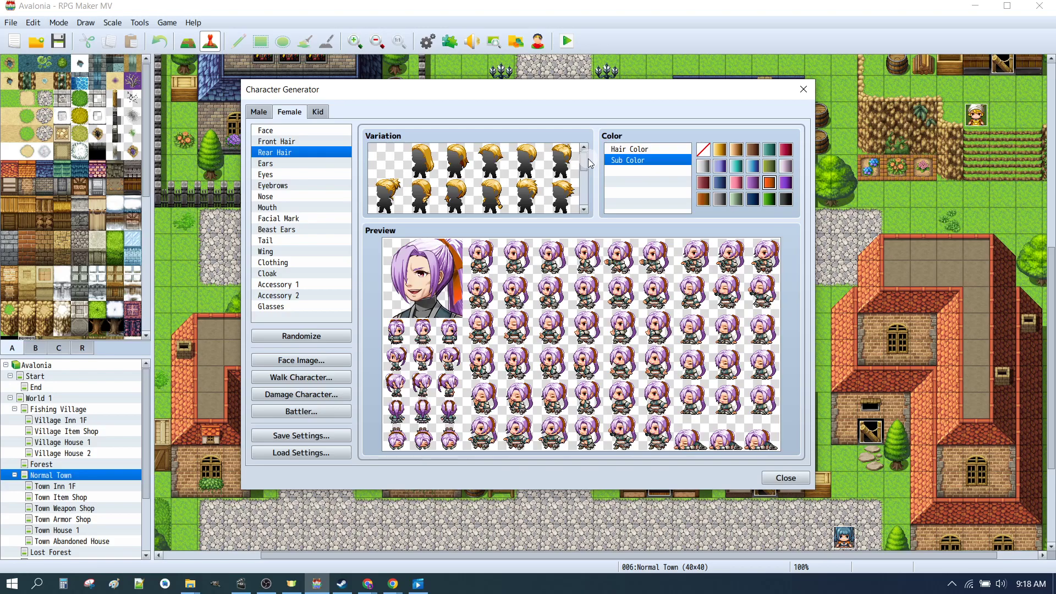
Replace the ponytail with a short rear hairstyle.
left_click(536, 195)
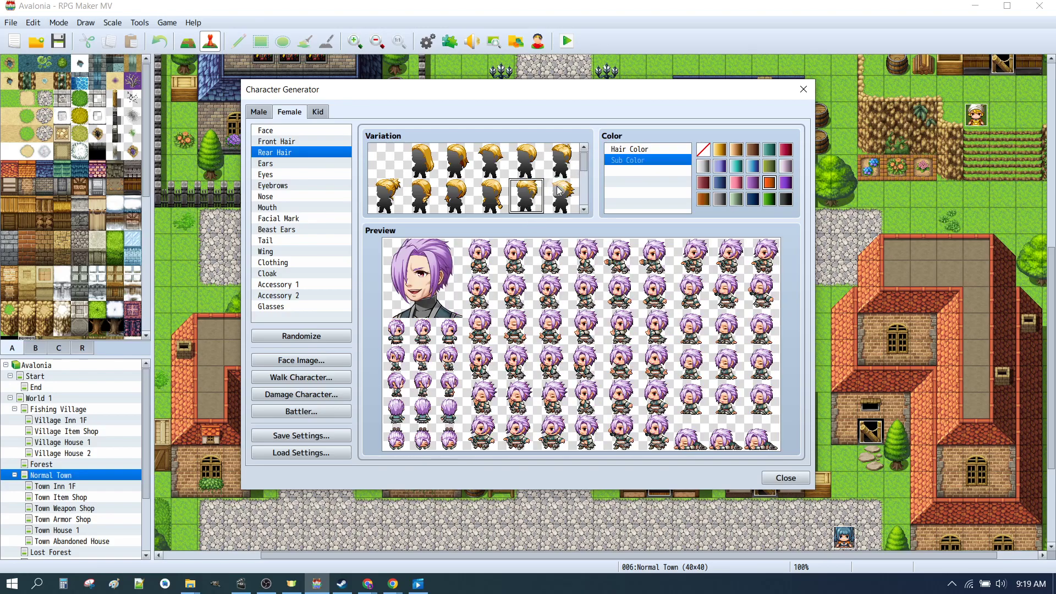
left_click(558, 189)
left_click(559, 163)
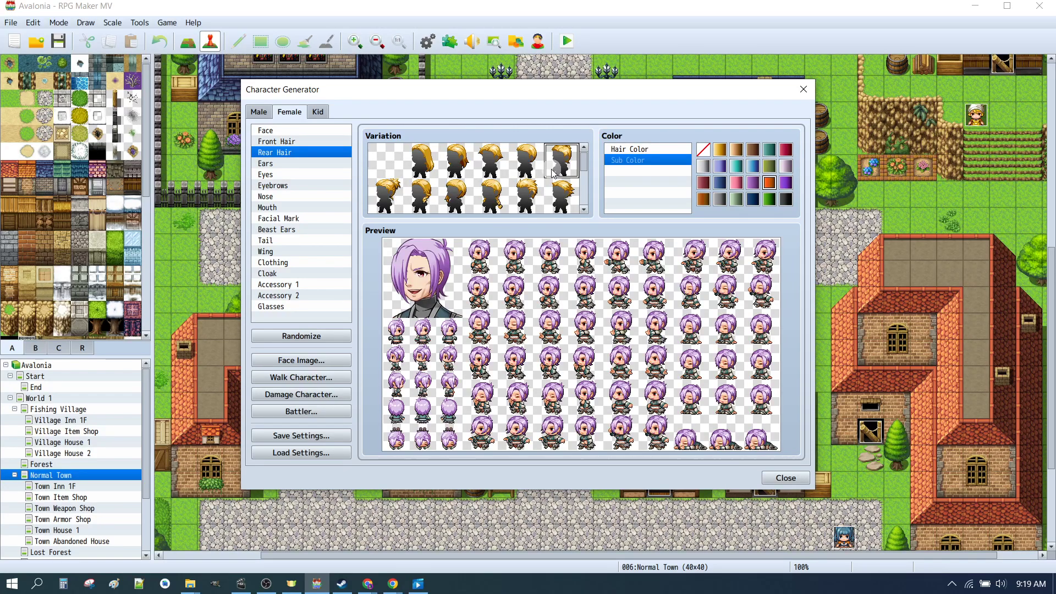
left_click(295, 141)
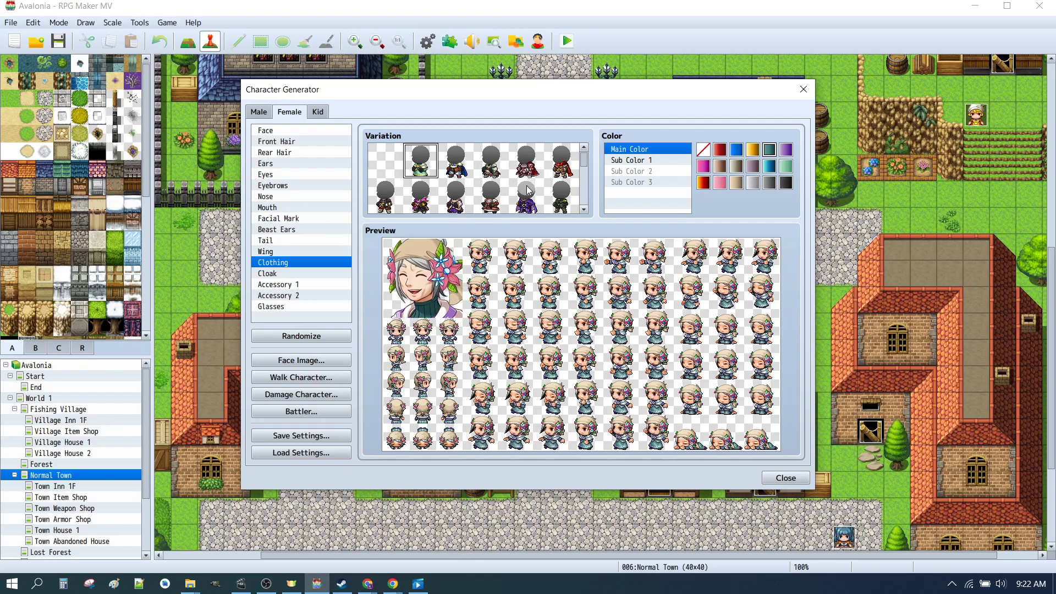
Check the sprite preview and pick a different Face variation for the light-haired female.
scroll(569, 176, "down", 5)
scroll(569, 176, "down", 5)
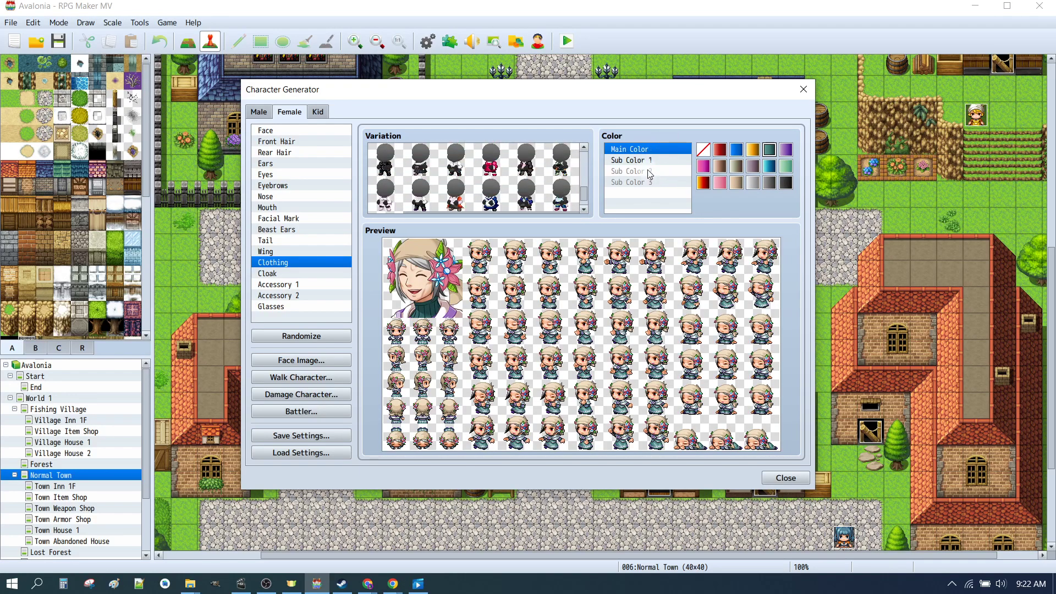
scroll(523, 179, "up", 5)
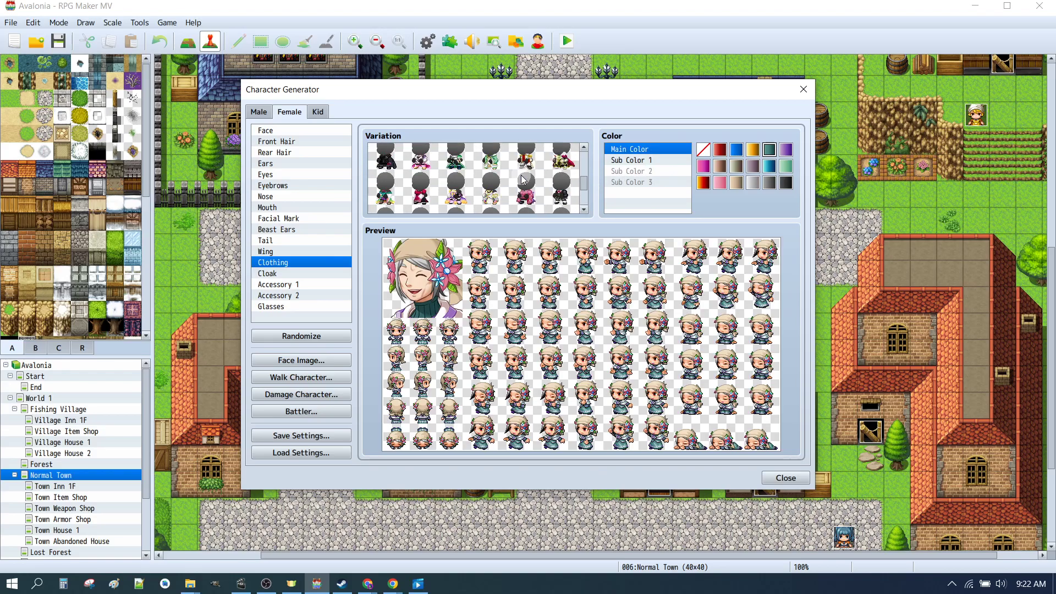
scroll(523, 179, "up", 5)
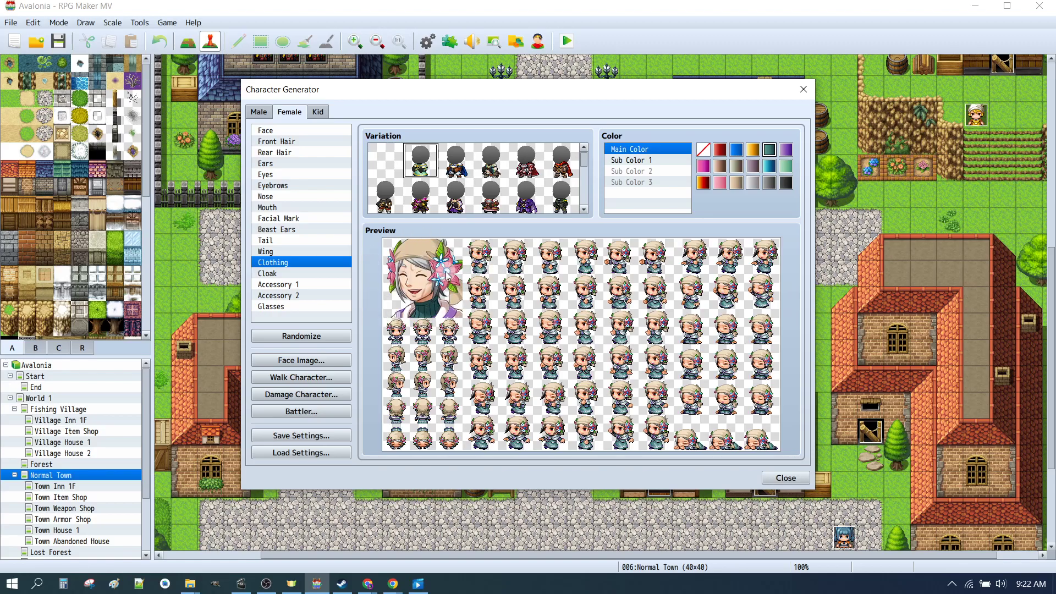
left_click(283, 132)
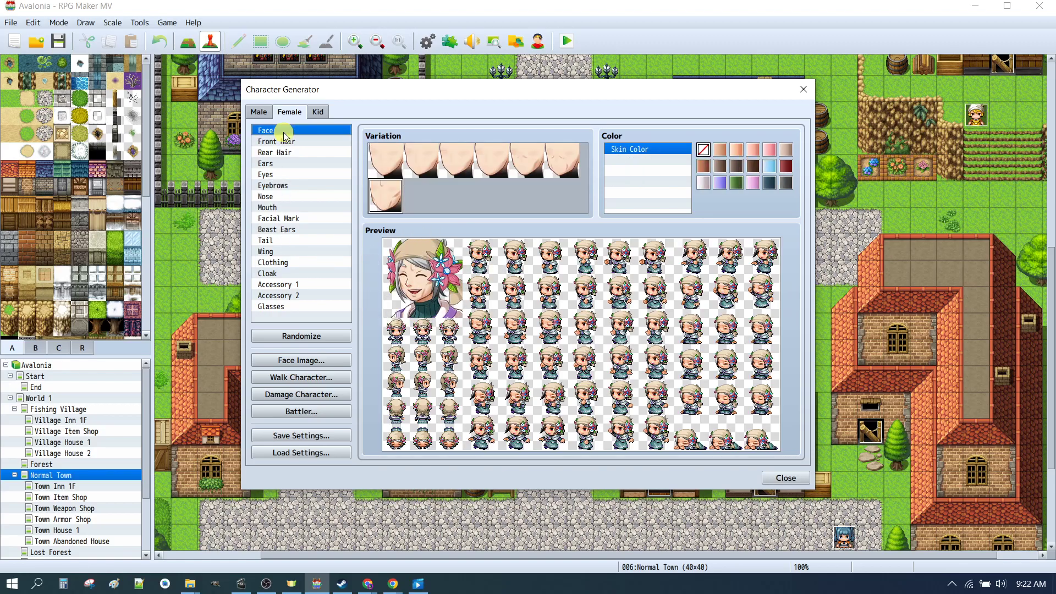
left_click(454, 190)
left_click(570, 168)
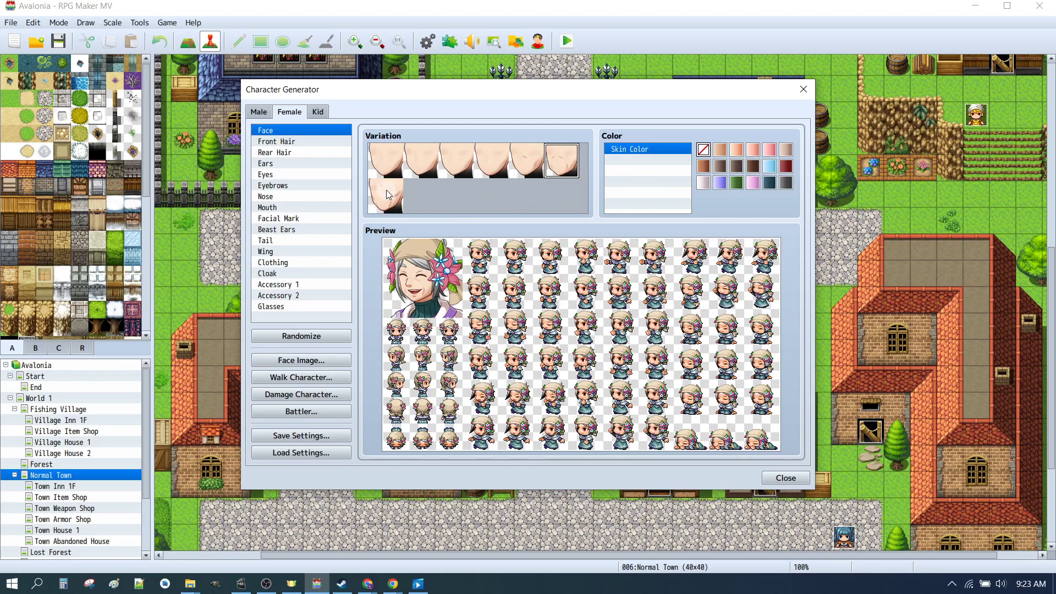
left_click(561, 155)
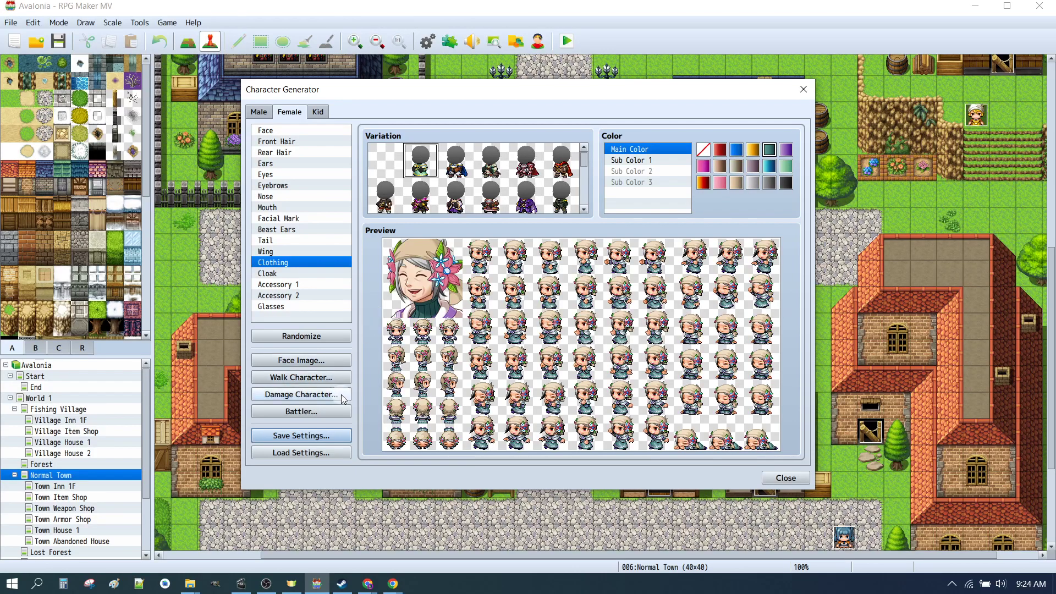
Save the generator settings as 01.json in a new 'characters' folder in L02_Avalonia.
left_click(324, 435)
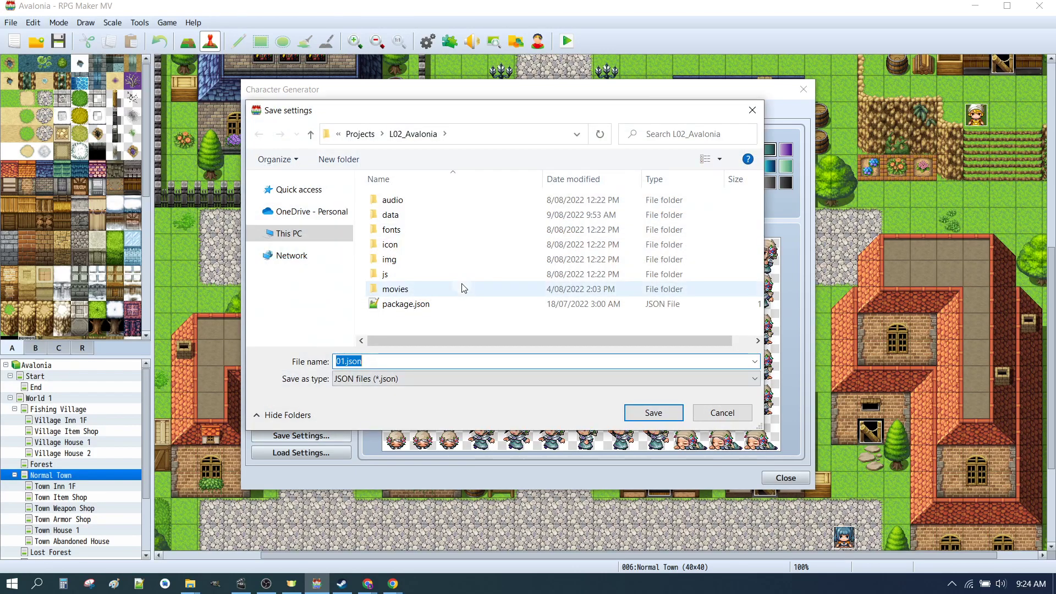
left_click(338, 159)
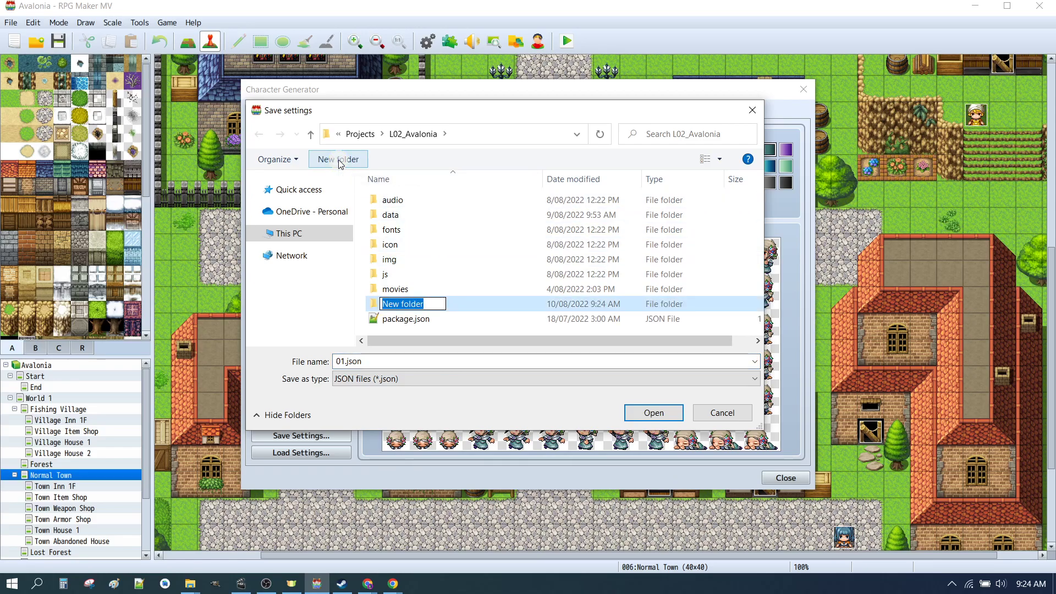
type("characters")
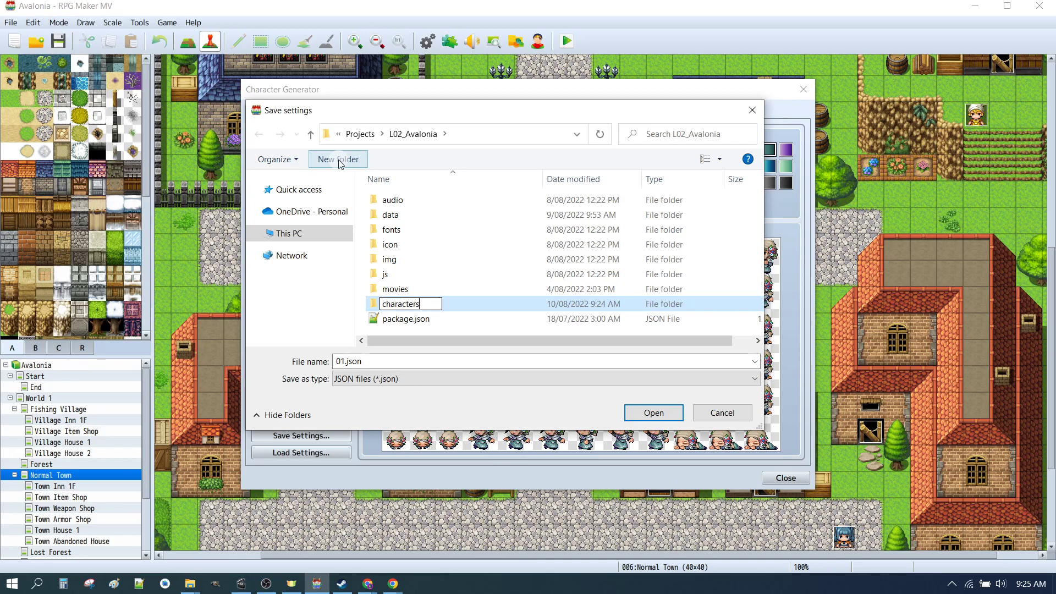
key("Return")
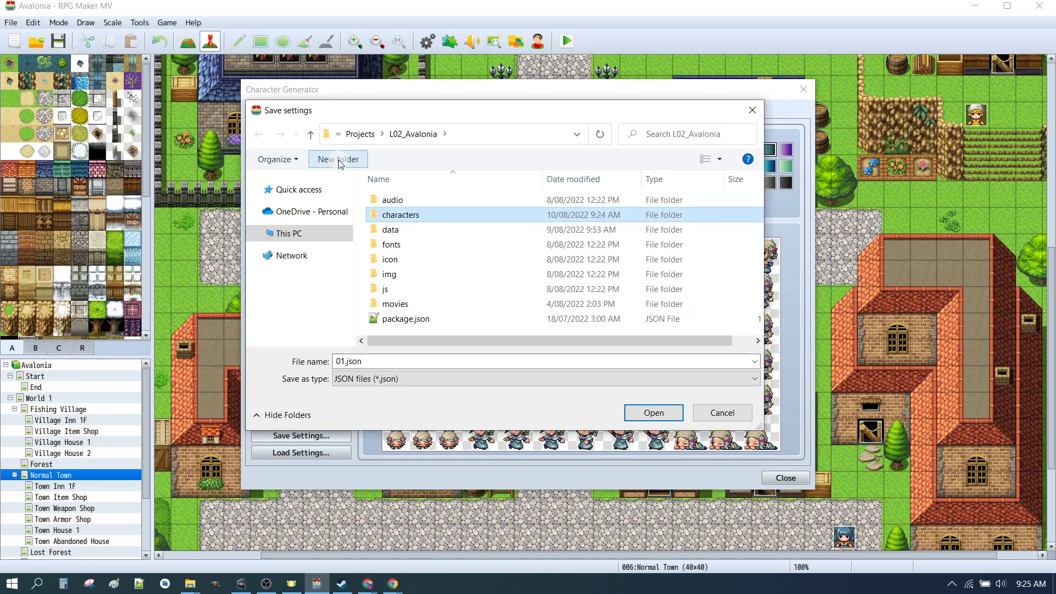
key("Return")
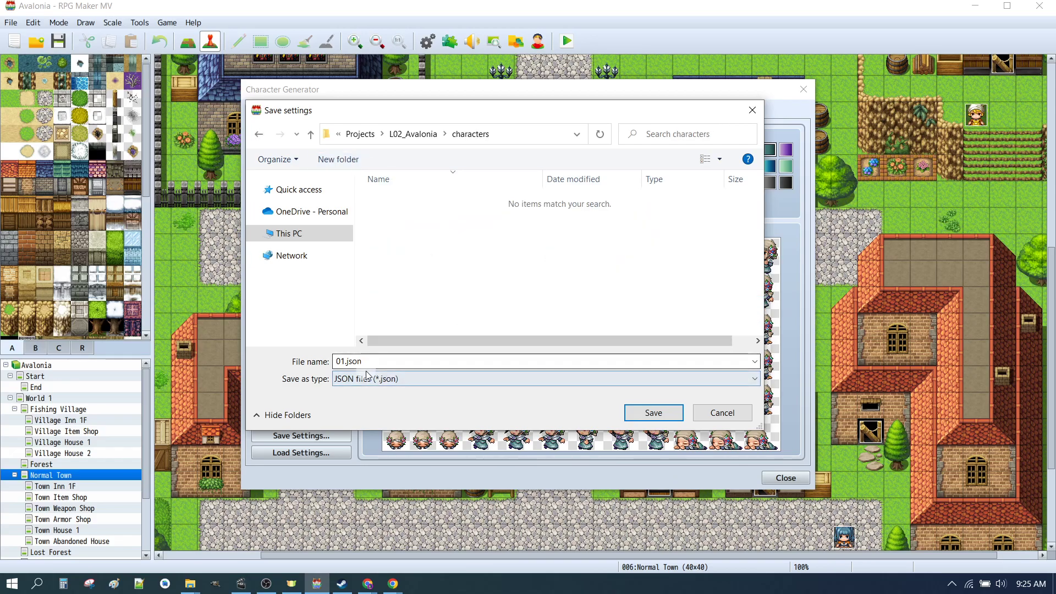
left_click(676, 418)
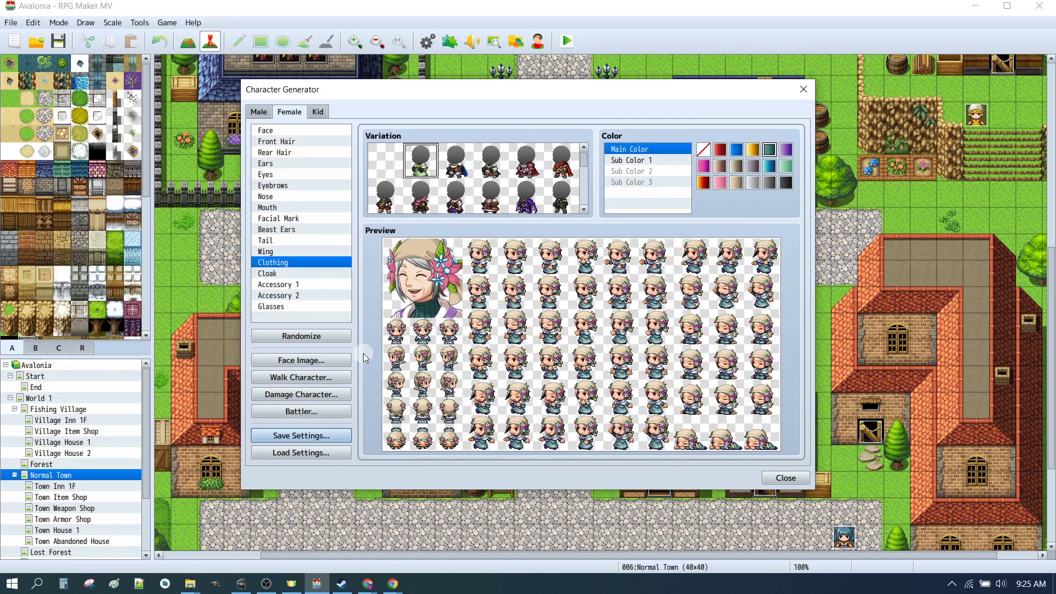
Restart the Character Generator and flip between the Kid and Male presets.
left_click(787, 477)
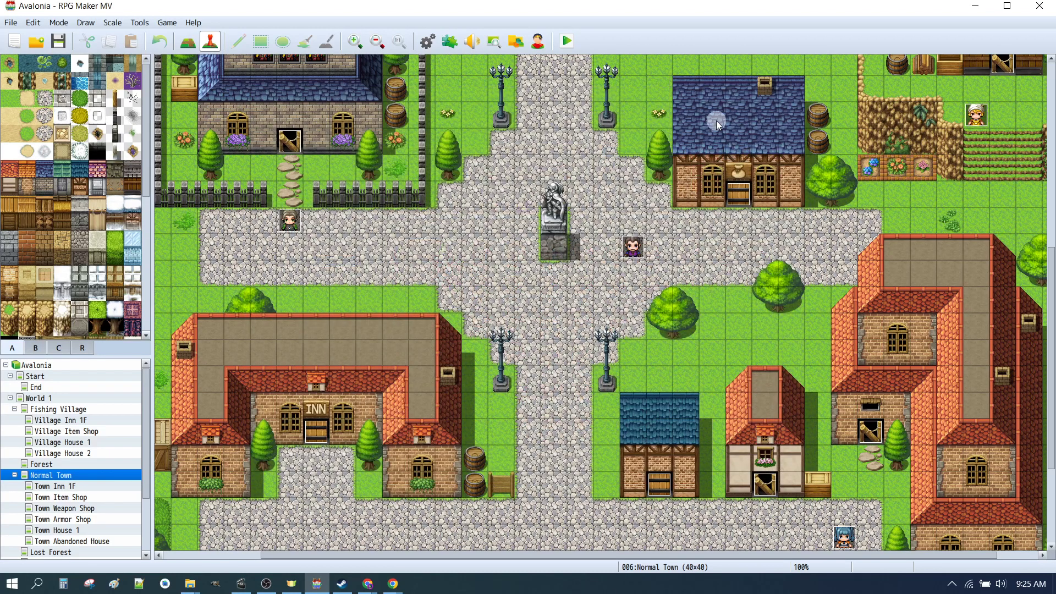
left_click(538, 44)
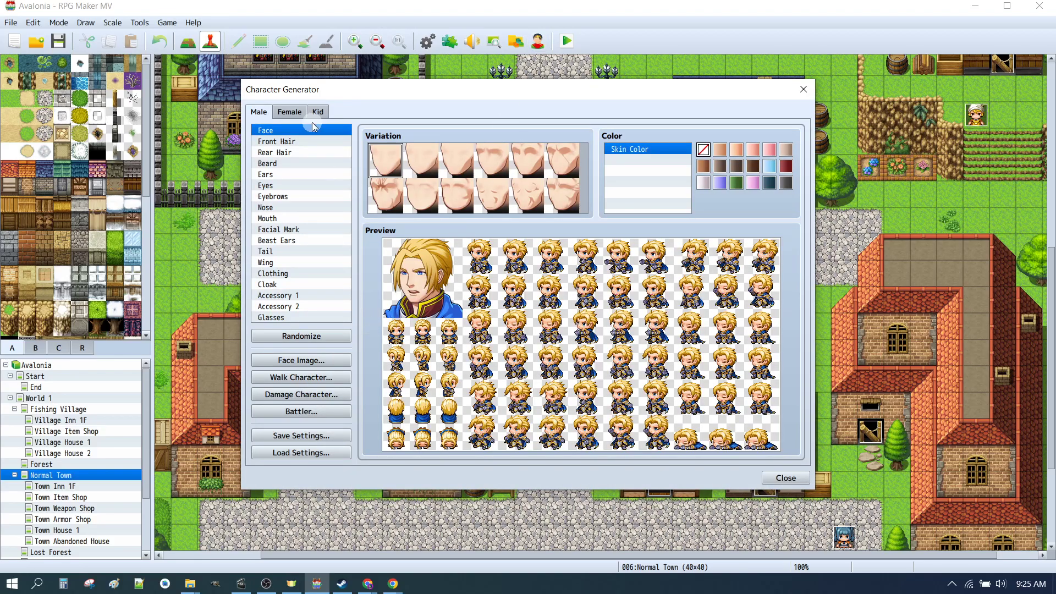
left_click(293, 109)
left_click(318, 112)
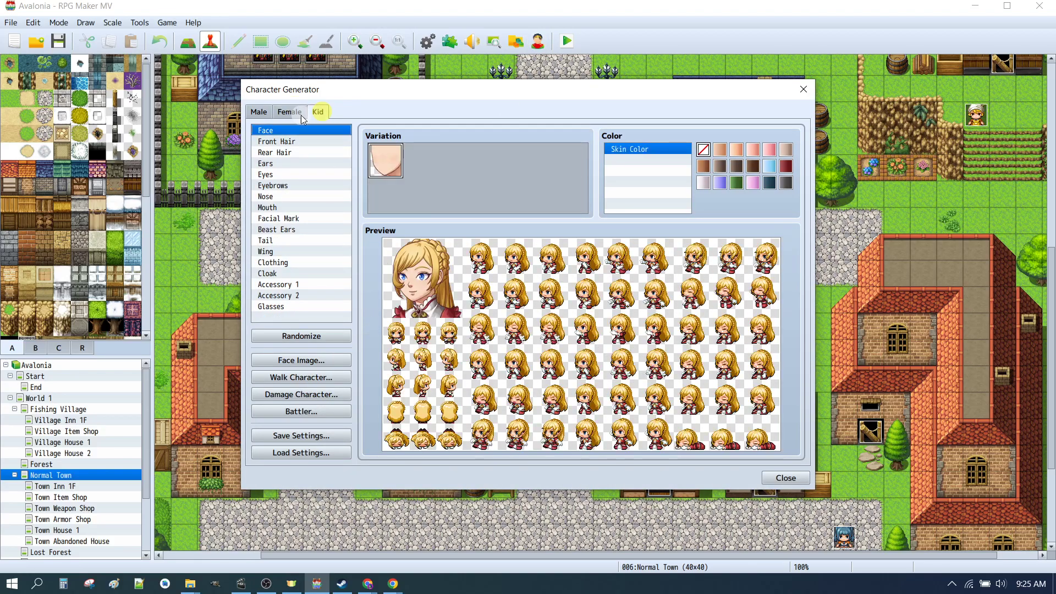
left_click(257, 113)
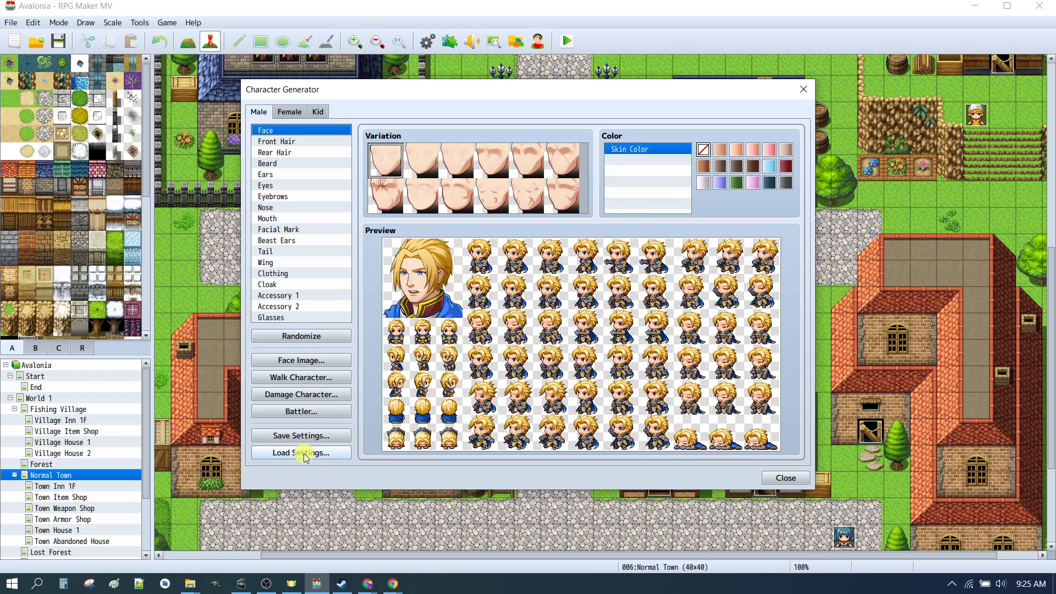
Load the characters/01.json settings and switch to the Female tab to see the saved female.
left_click(301, 453)
left_click(384, 200)
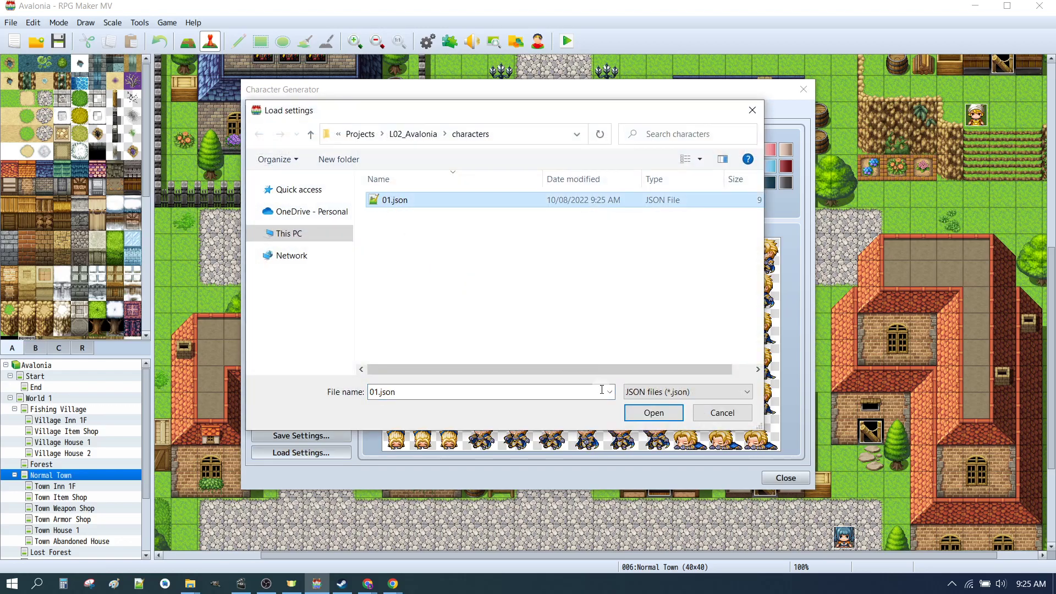
left_click(655, 413)
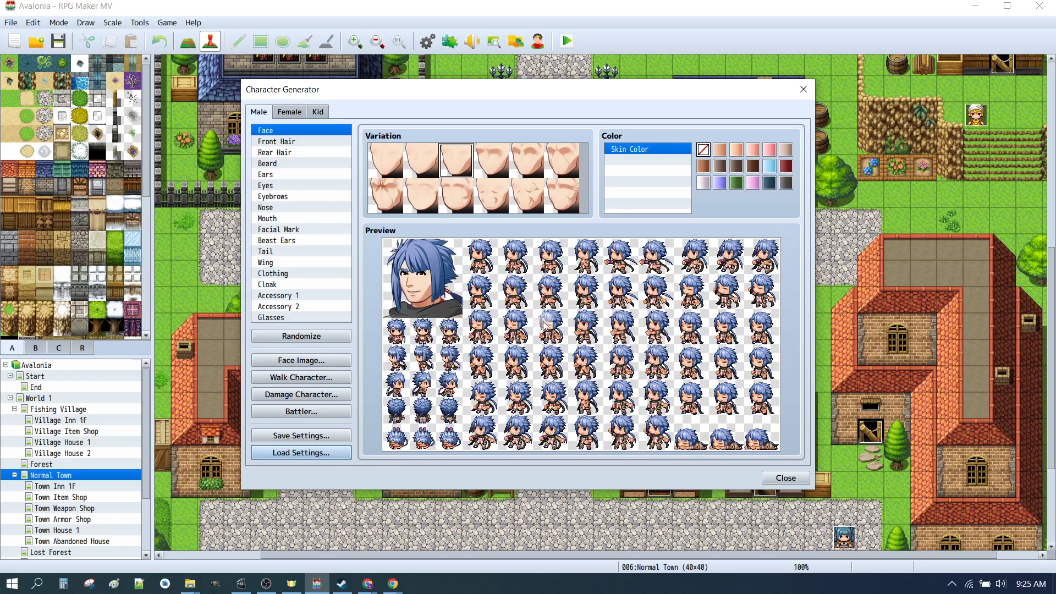
left_click(287, 113)
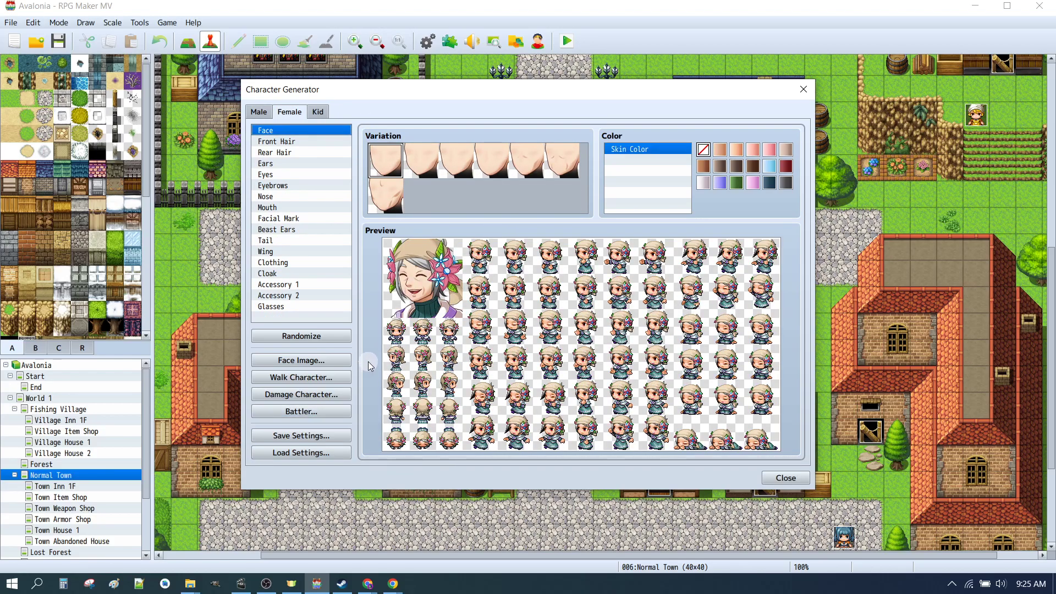
key("shift+Tab")
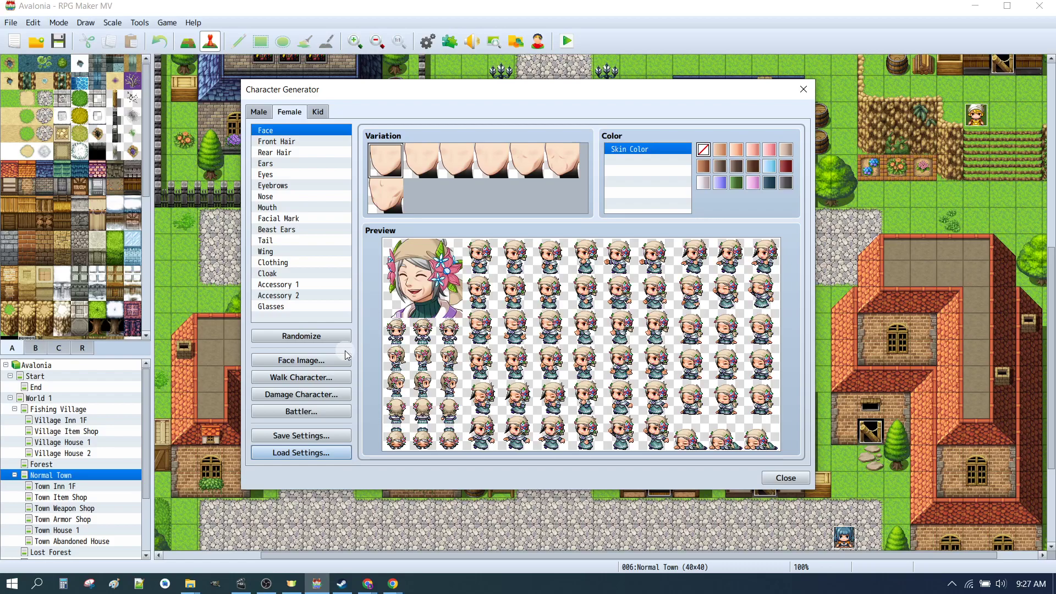
Export the female's face image as 01 into img/faces and close the Face Image window.
left_click(308, 362)
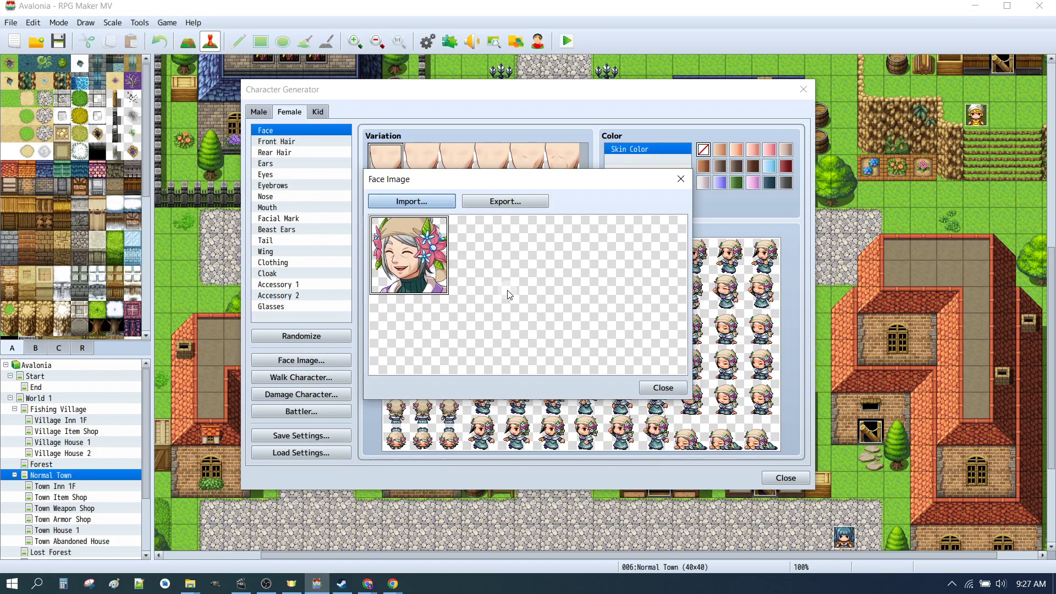
left_click(508, 201)
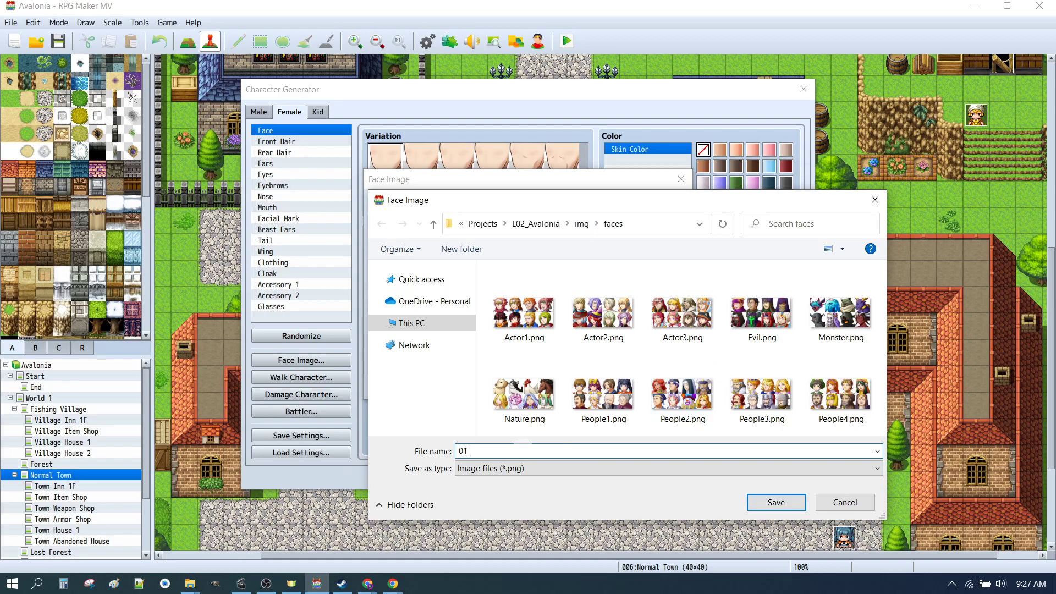
left_click(792, 501)
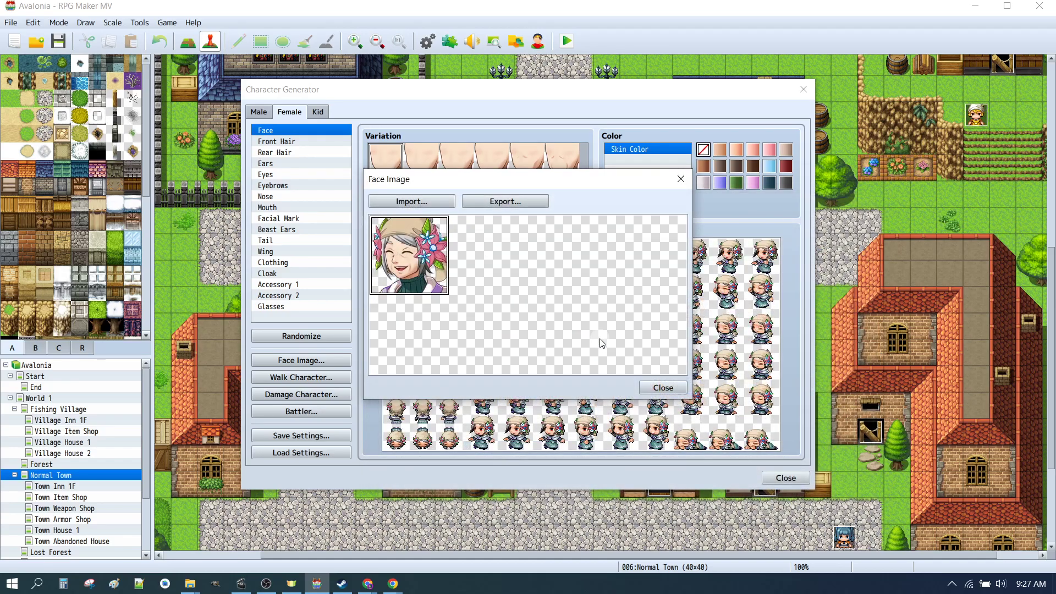
left_click(663, 387)
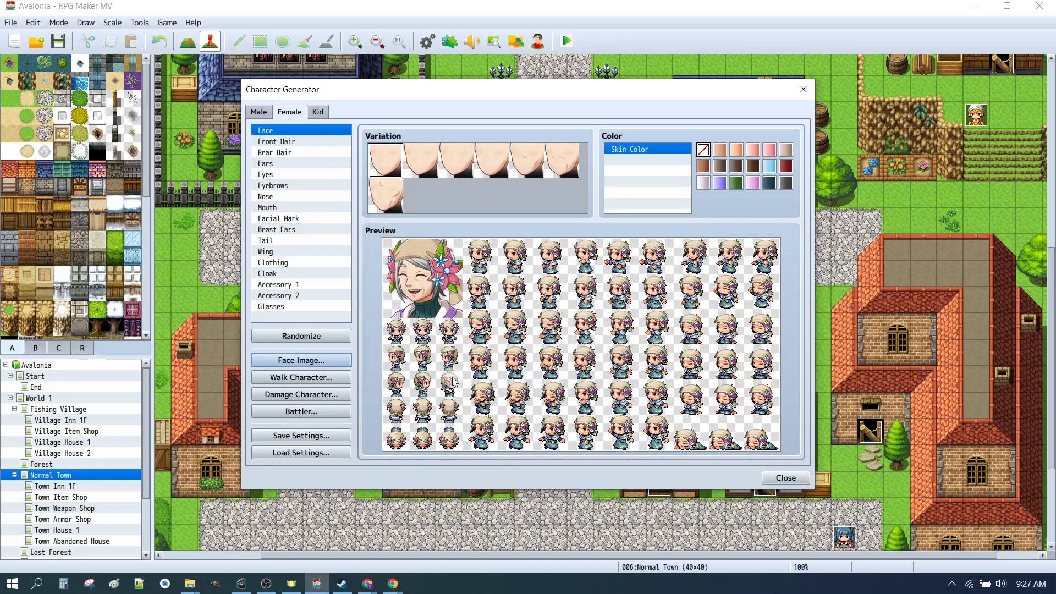
Export the female walking sprite sheet as 01 into img/characters, then close the Character Generator.
key("Tab")
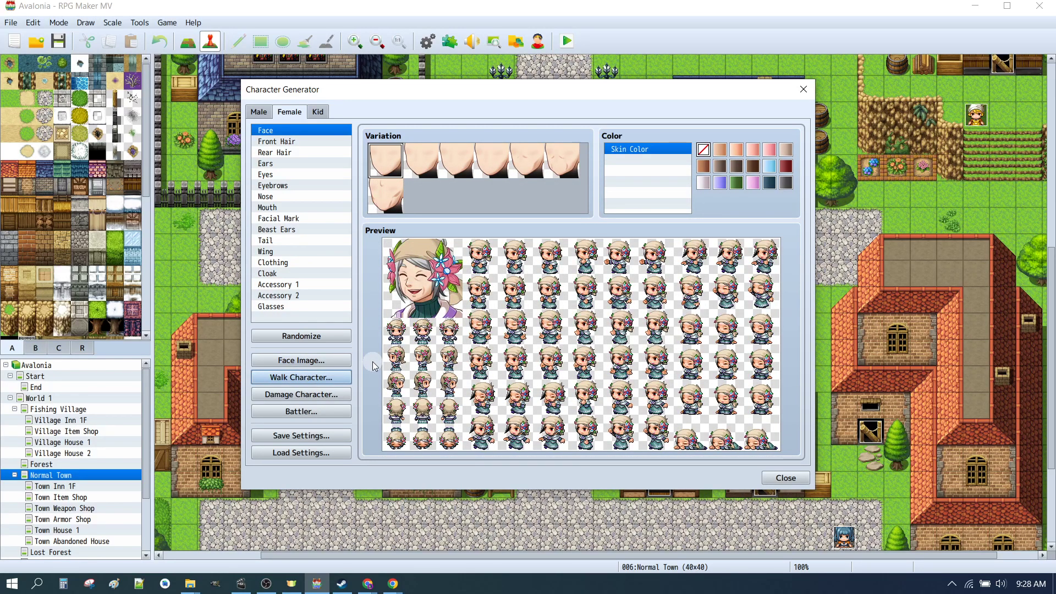
left_click(329, 379)
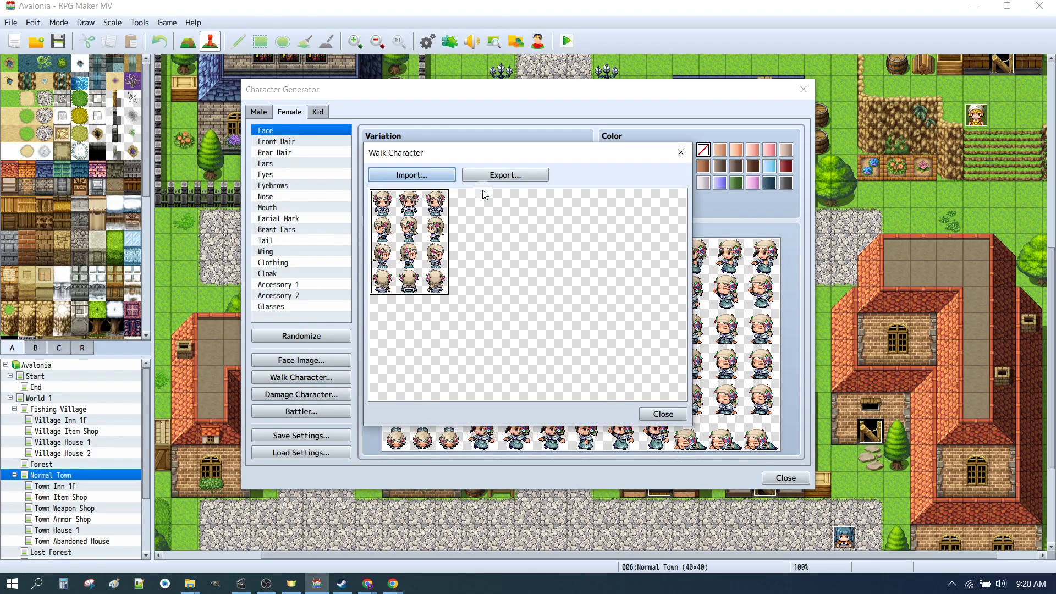
left_click(497, 176)
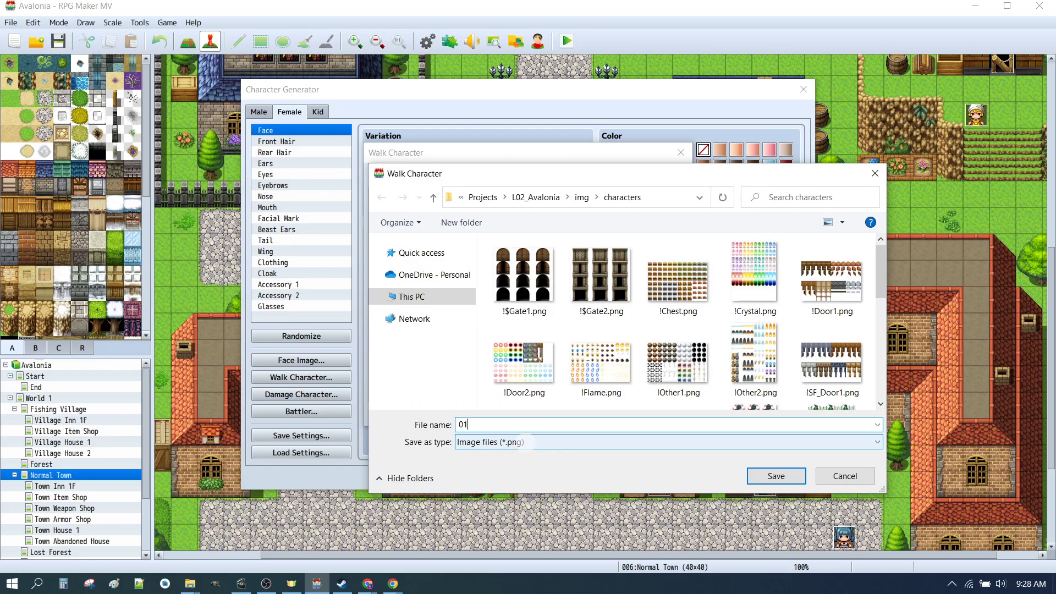
left_click(793, 476)
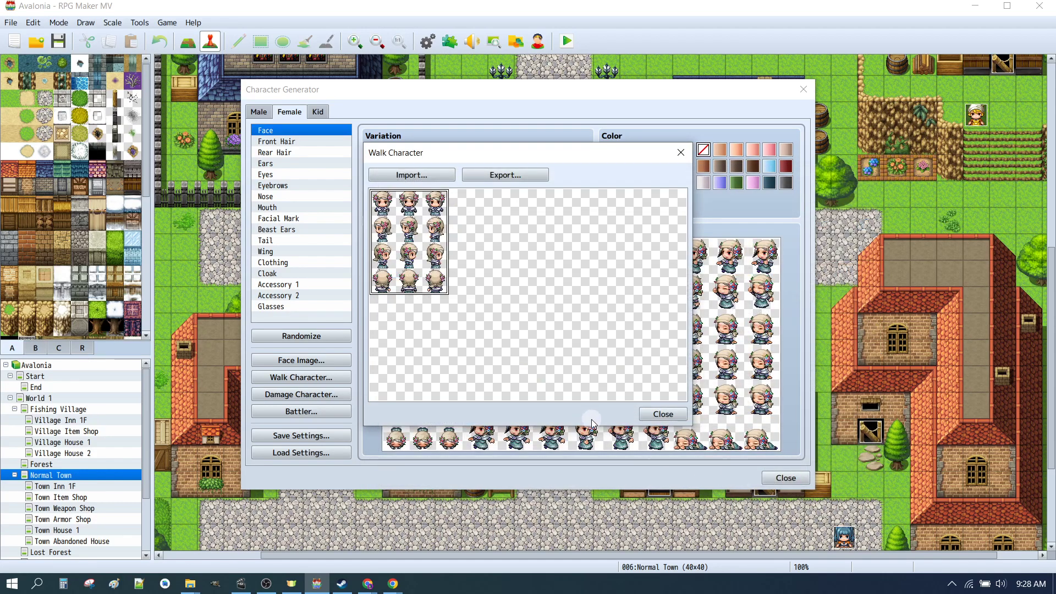
left_click(674, 418)
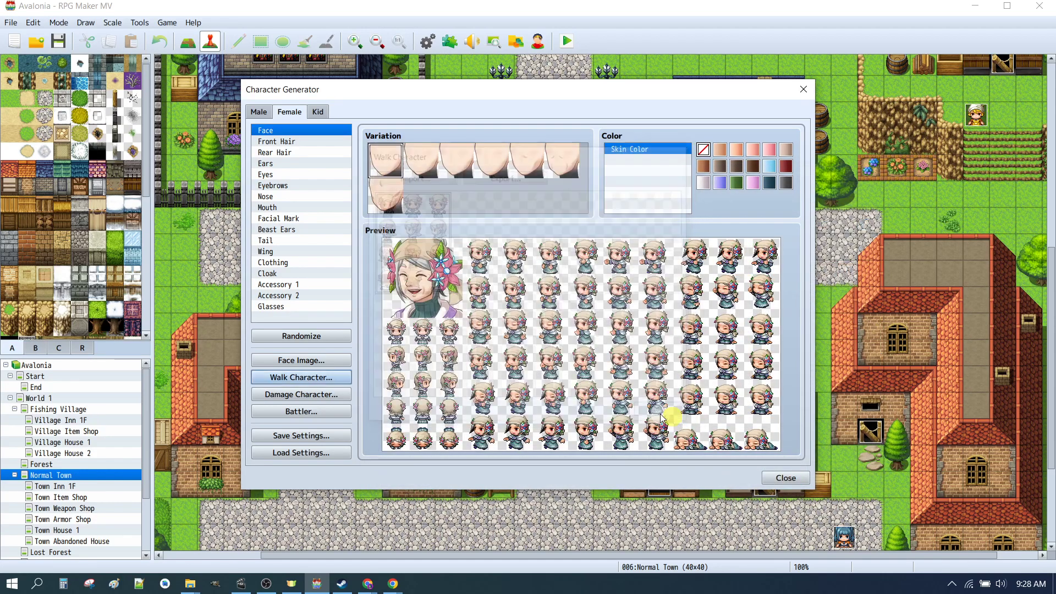
left_click(786, 478)
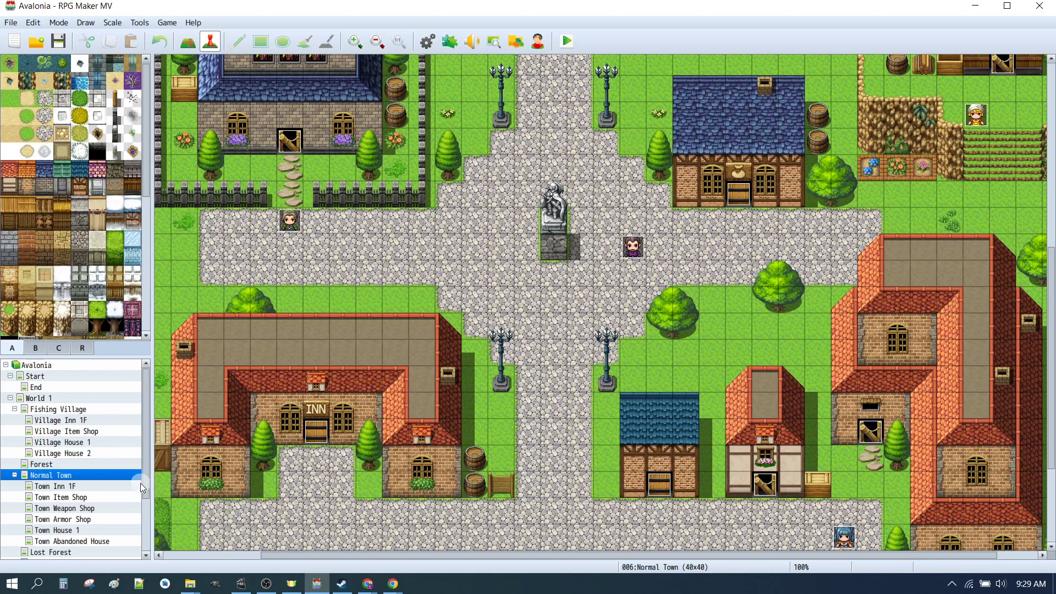
On Town Inn 1F, give the innkeeper's first greeting message the custom 01 face.
left_click(55, 486)
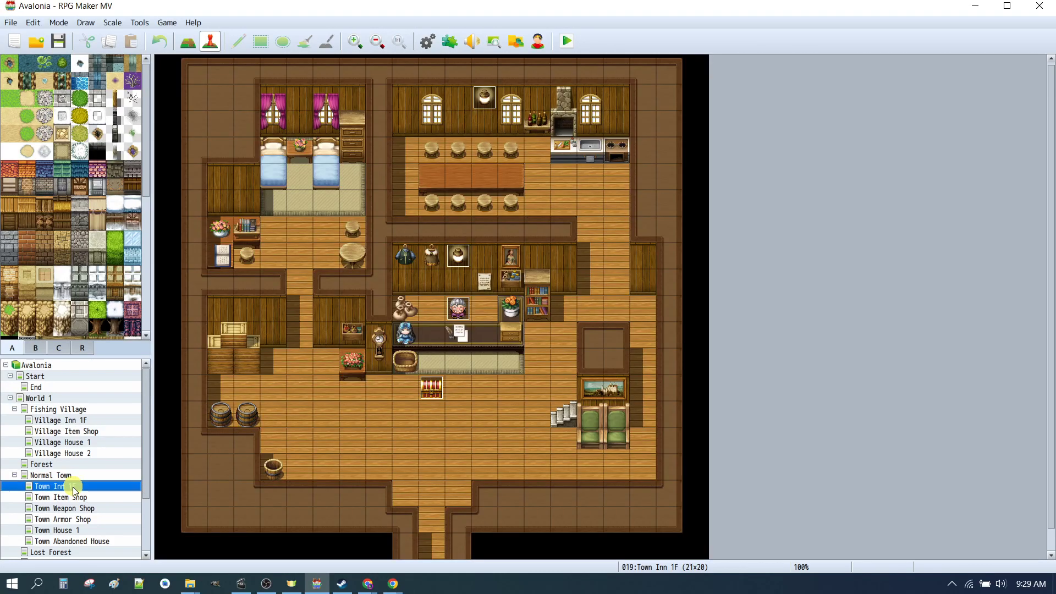
double_click(463, 312)
left_click(537, 175)
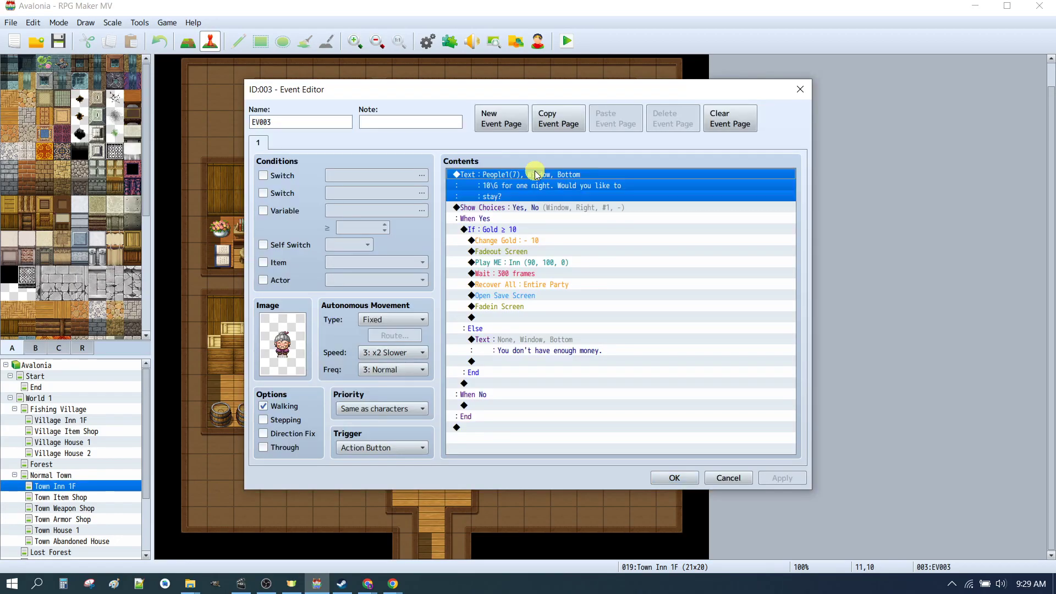
double_click(567, 199)
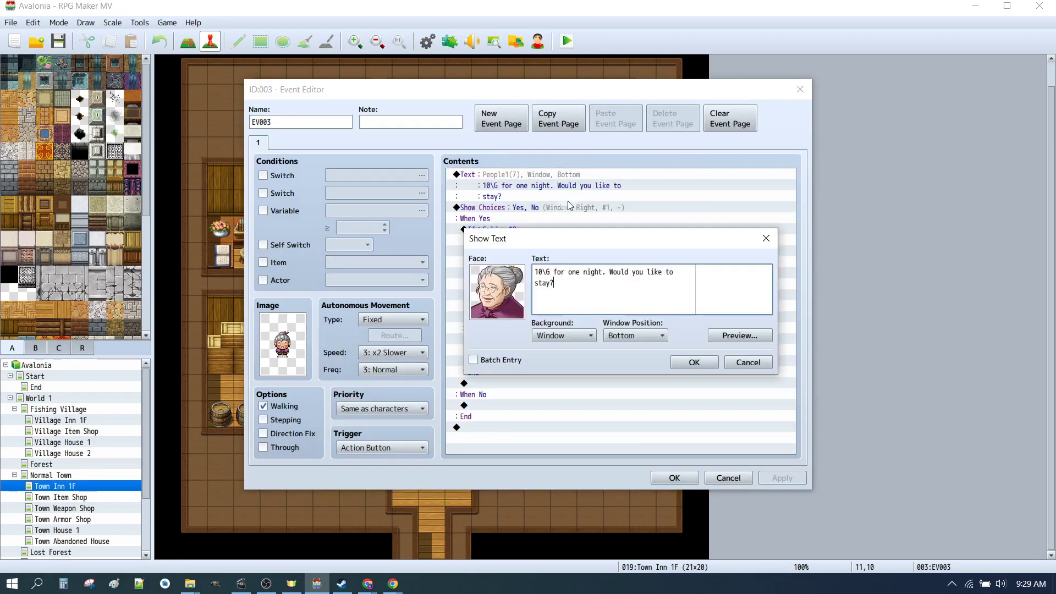
double_click(502, 291)
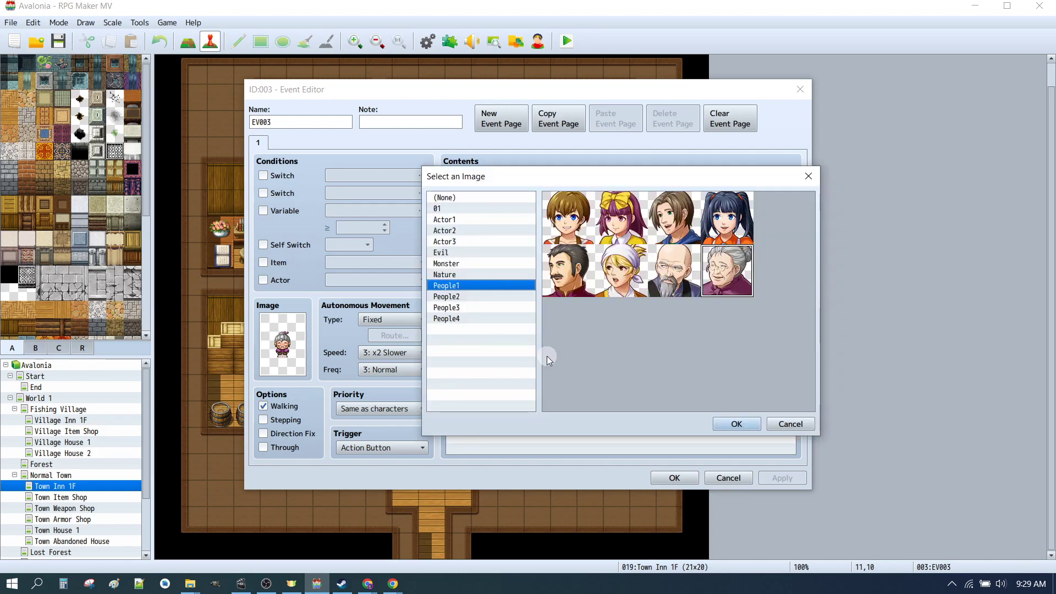
left_click(452, 208)
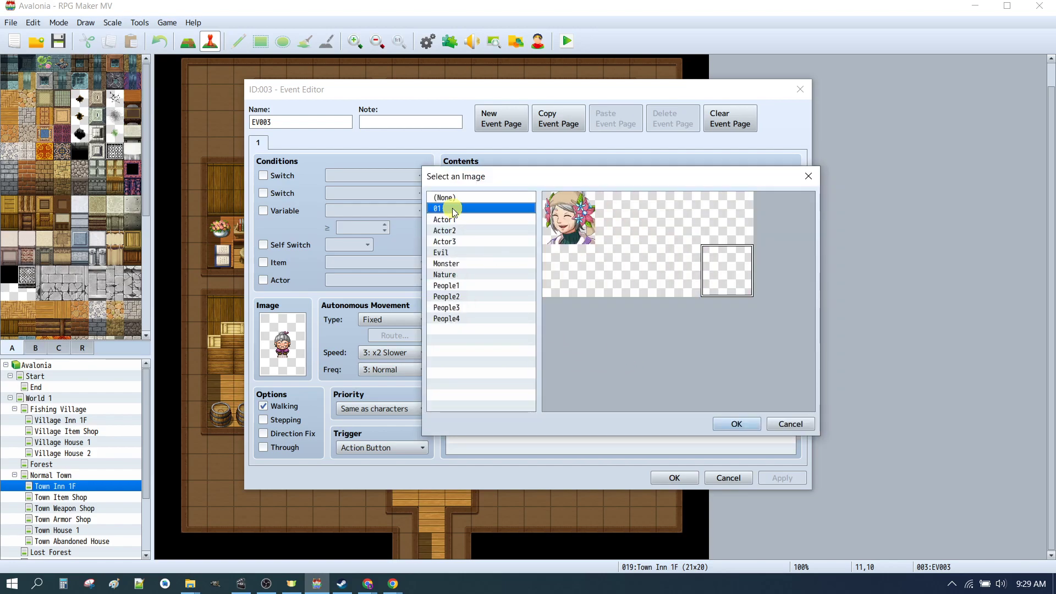
left_click(574, 236)
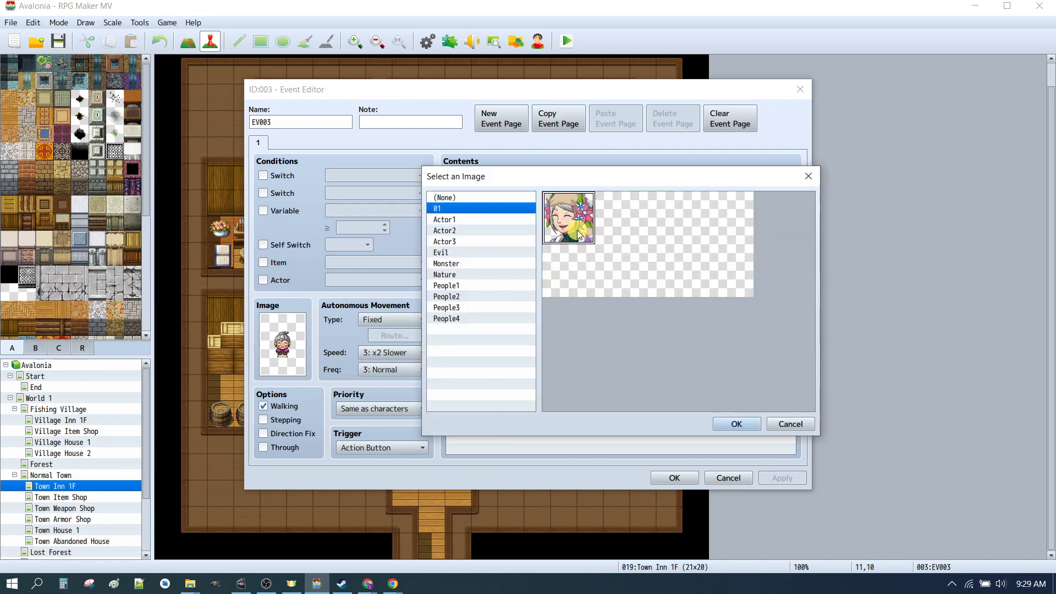
left_click(741, 426)
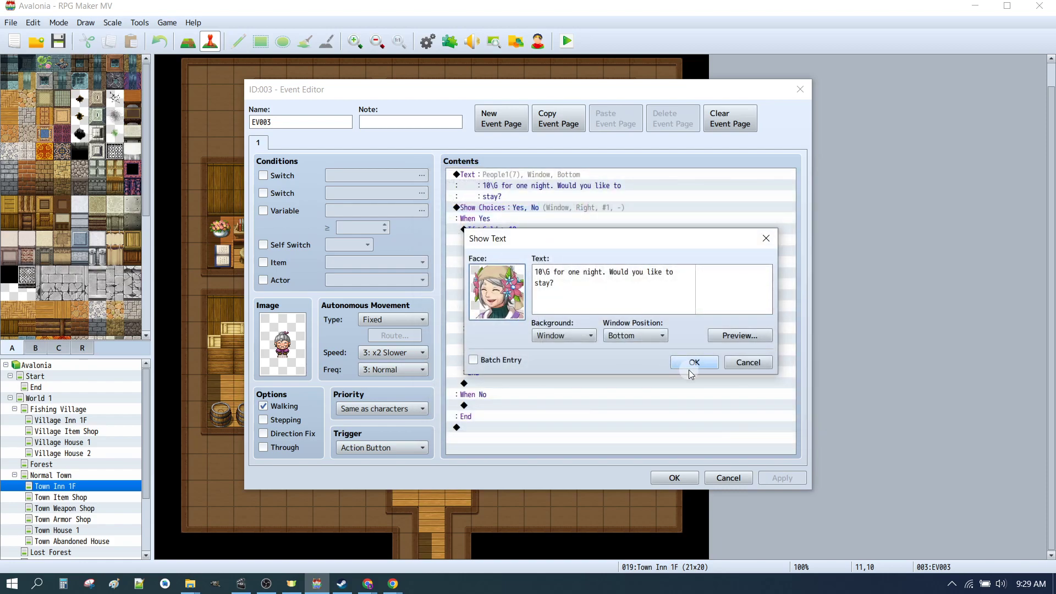
left_click(693, 362)
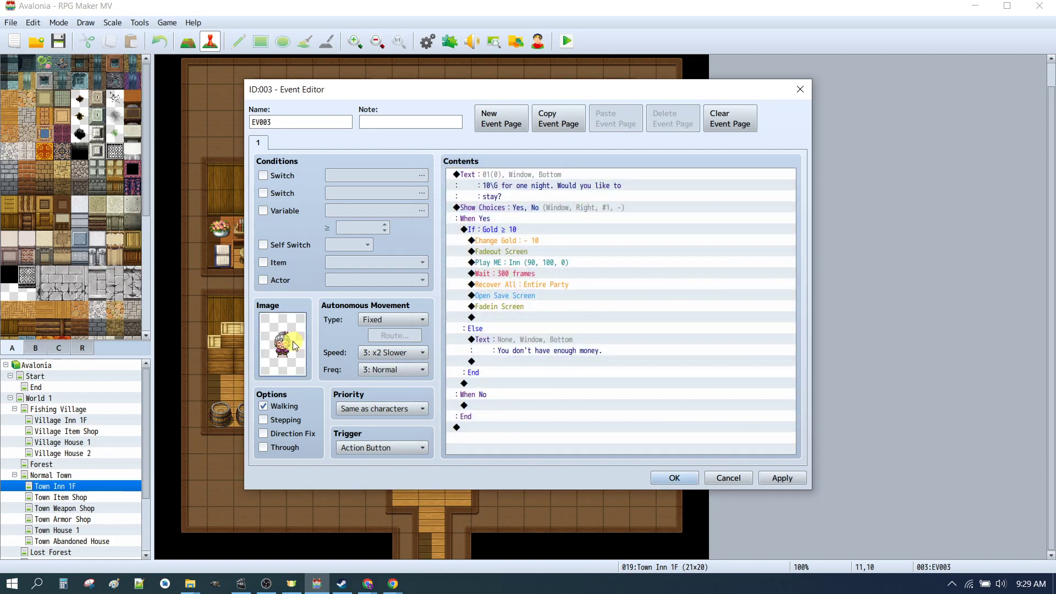
Set the innkeeper event's image to the front-facing 01 sprite and save the event.
double_click(293, 341)
left_click(399, 287)
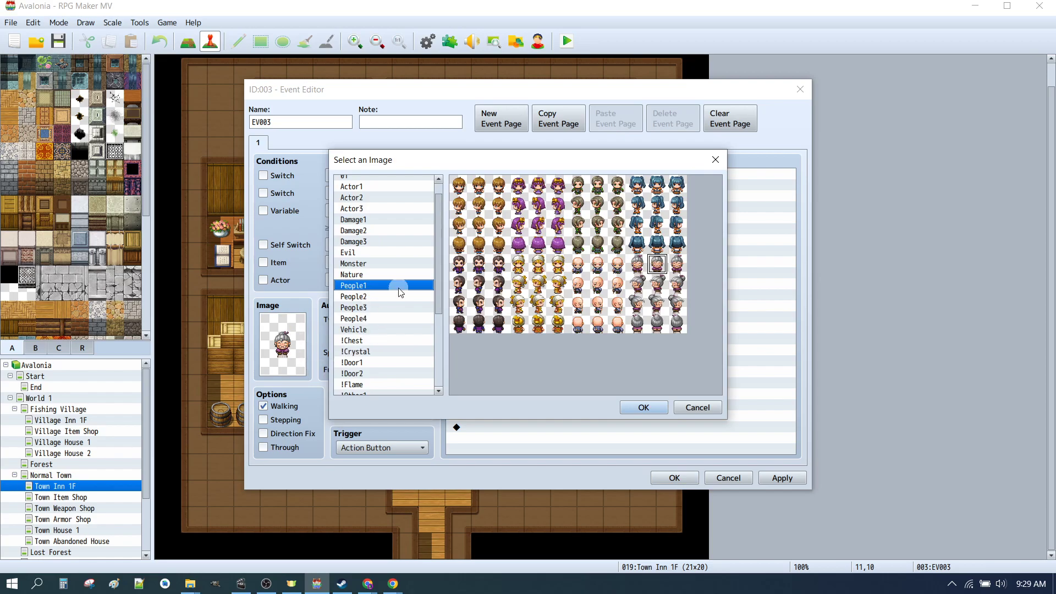
scroll(378, 273, "up", 1)
left_click(377, 192)
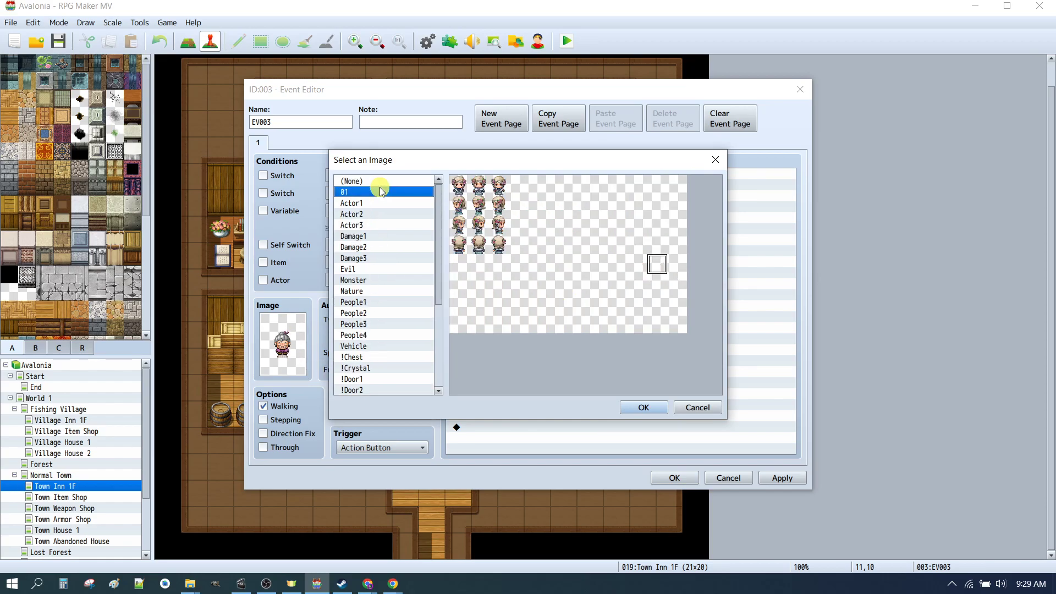
left_click(478, 206)
left_click(479, 184)
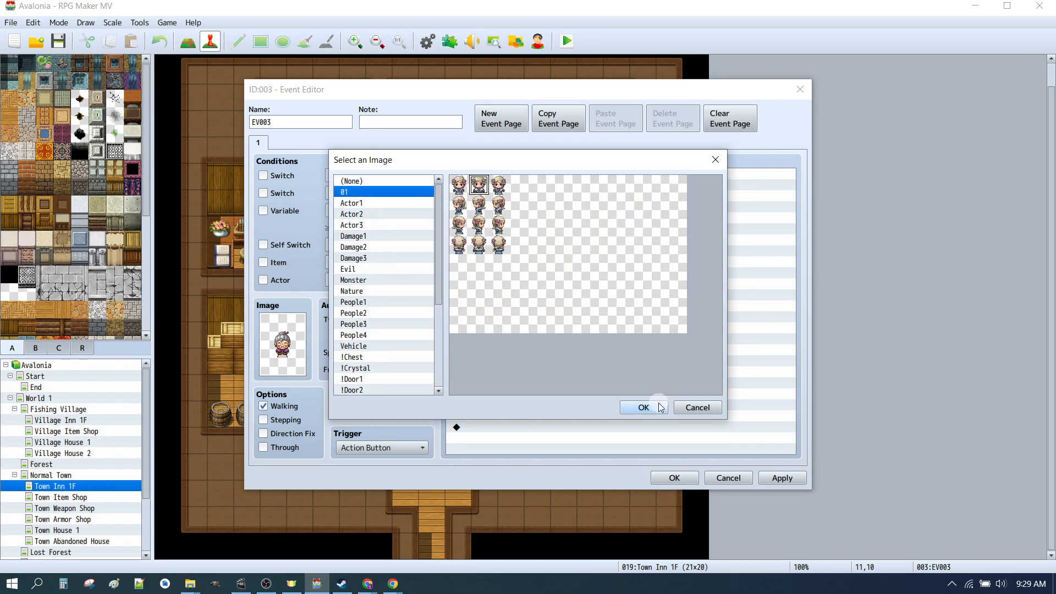
left_click(642, 410)
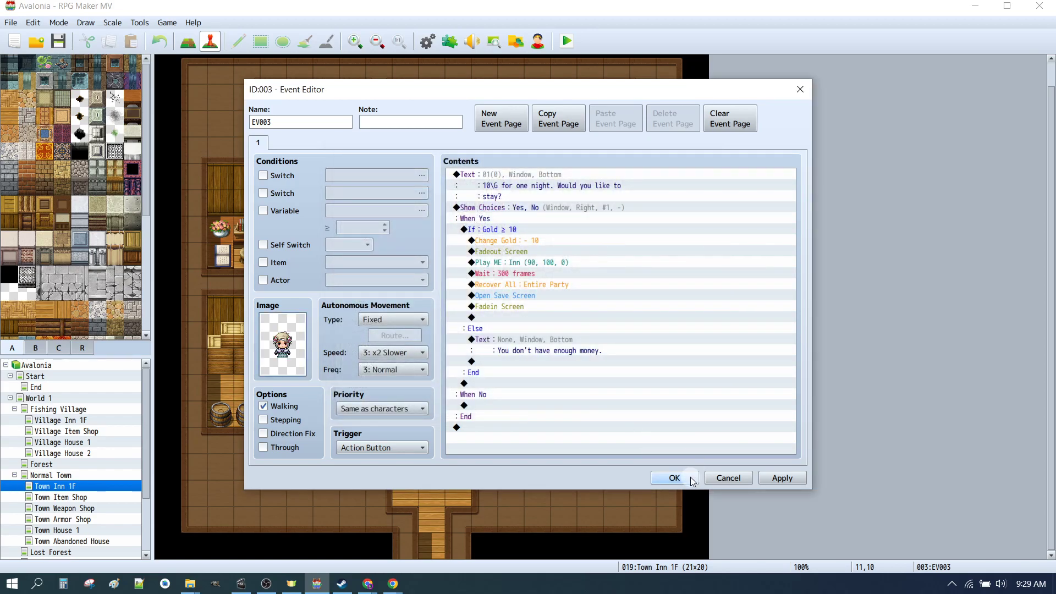
left_click(674, 477)
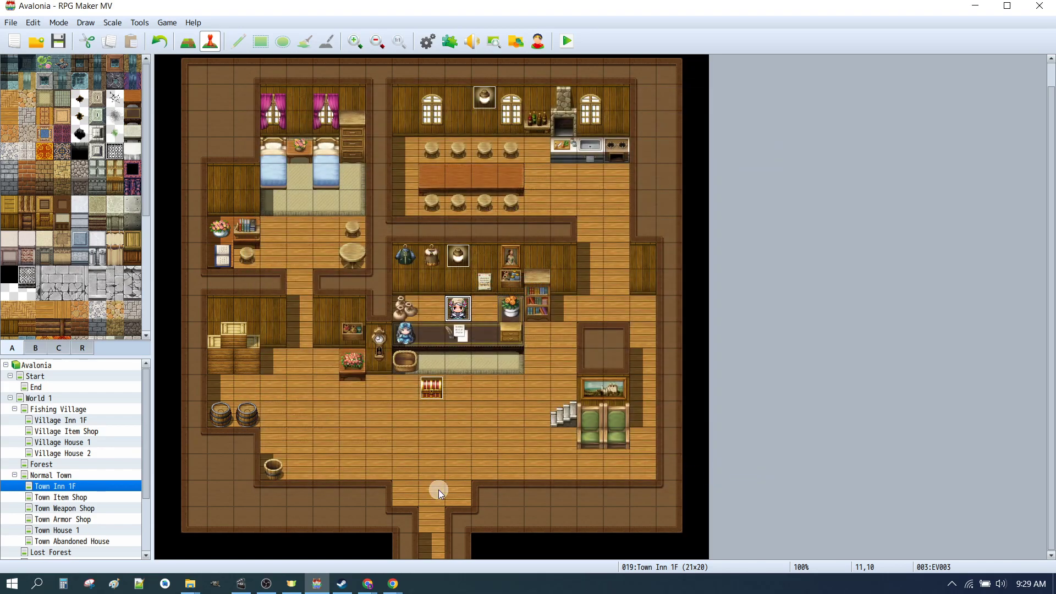
Set the player's starting position to tile 10,17 at the inn entrance.
right_click(438, 489)
mouse_move(527, 585)
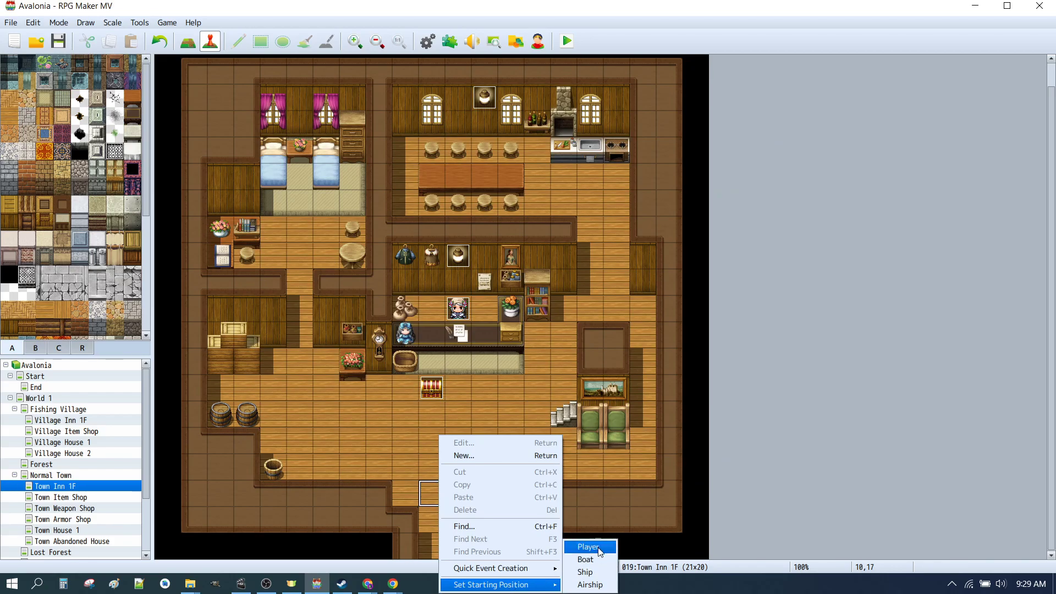
left_click(587, 547)
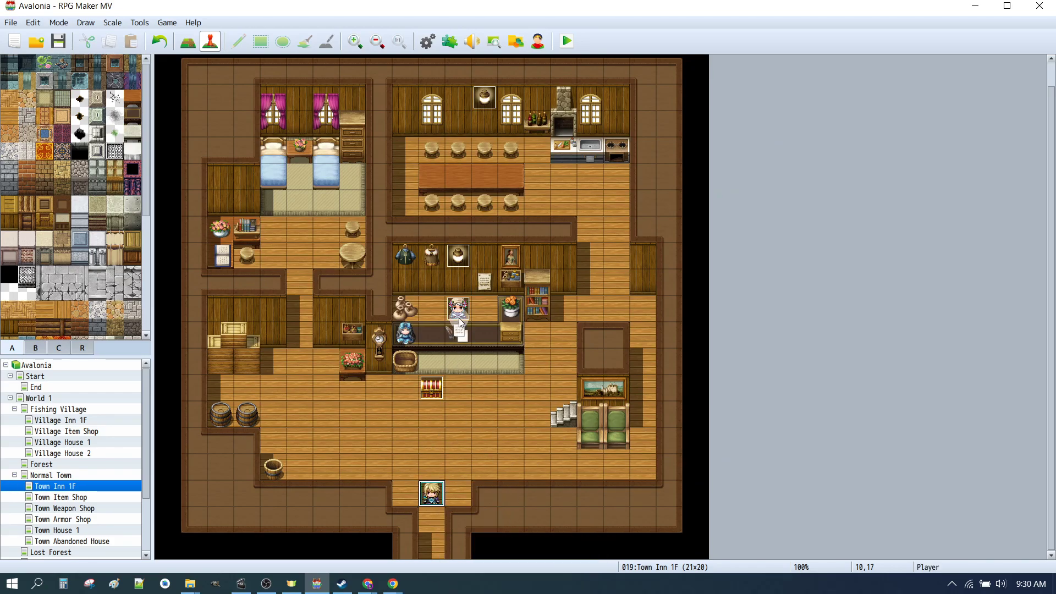
Playtest, talk to the innkeeper to see the new face, then end the test.
left_click(567, 41)
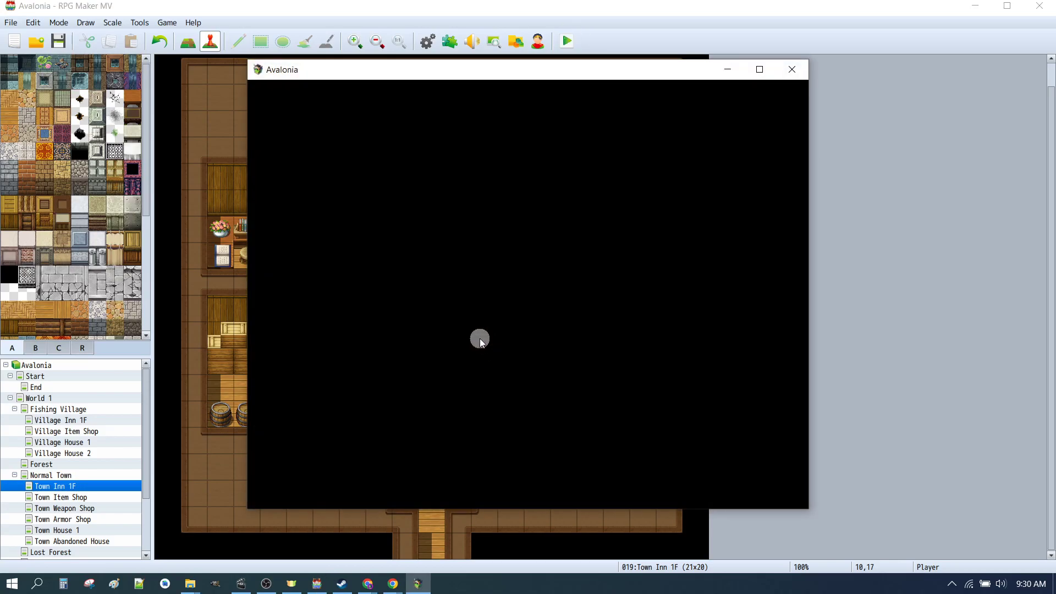
left_click(526, 279)
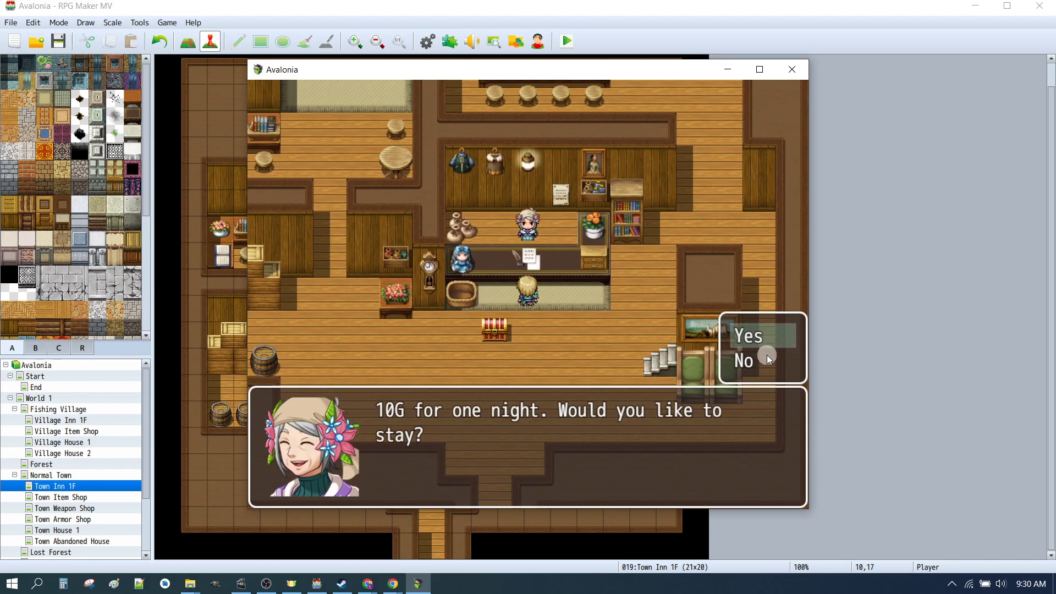
left_click(800, 69)
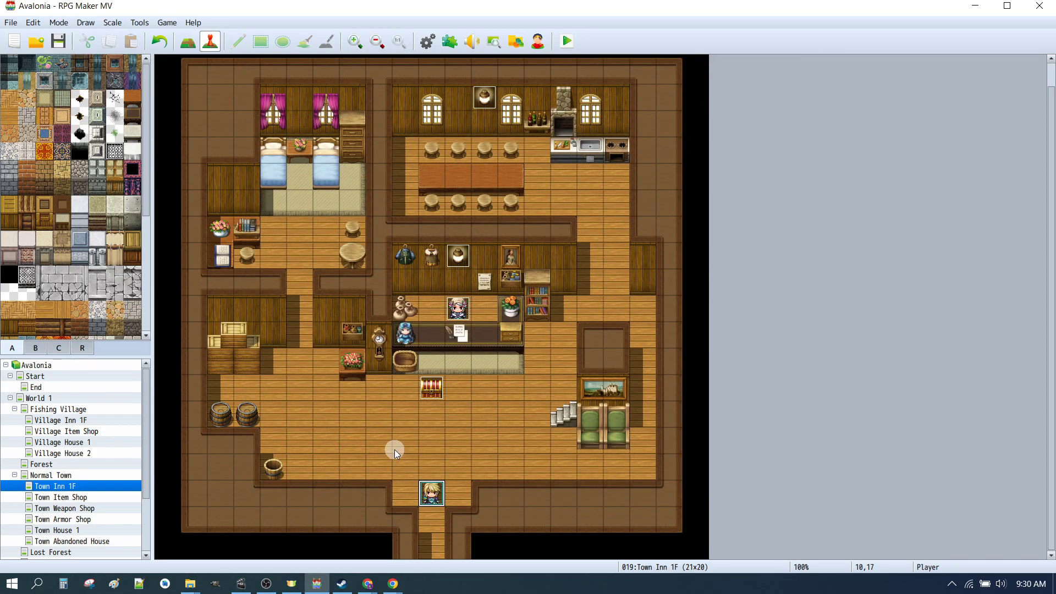
left_click(460, 311)
double_click(459, 311)
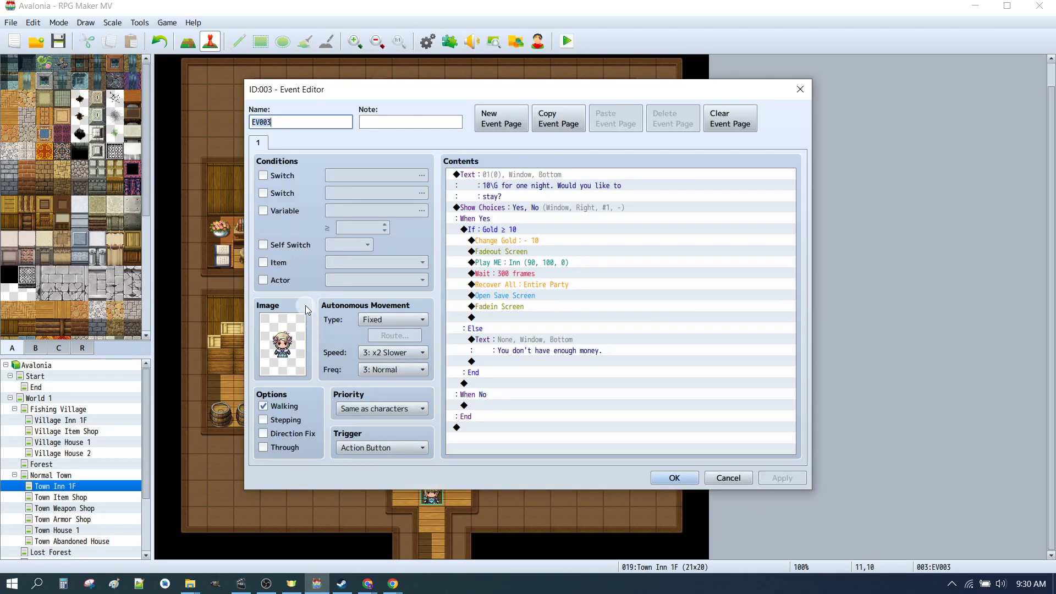
double_click(495, 174)
double_click(501, 311)
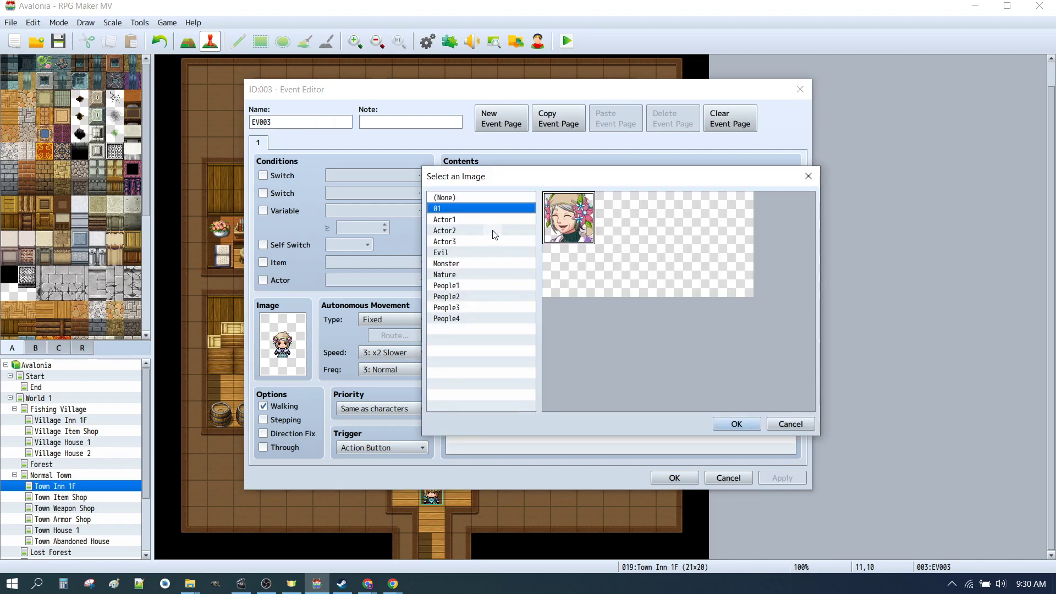
left_click(466, 230)
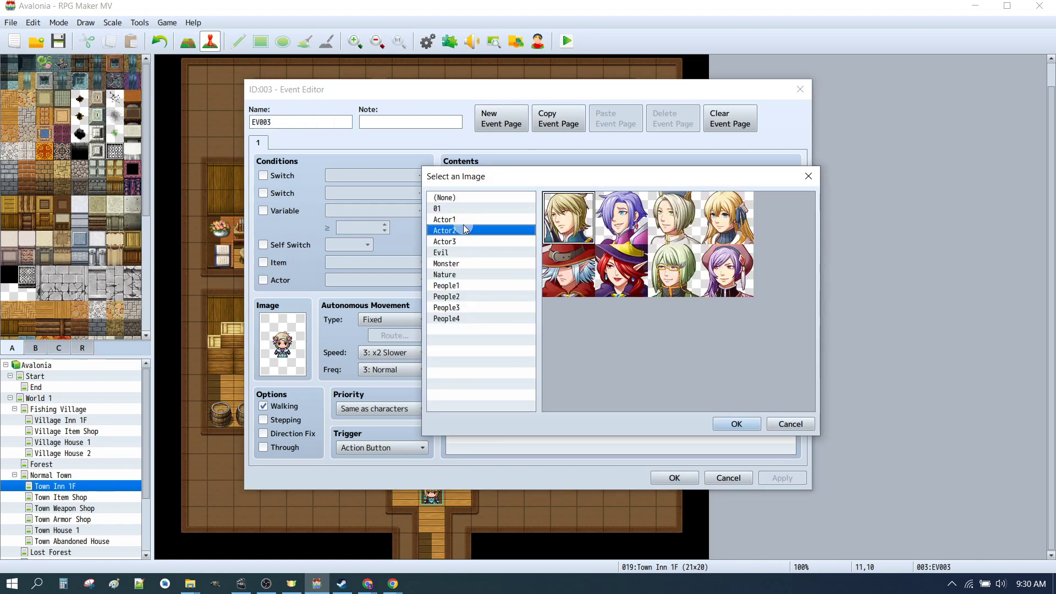
left_click(694, 219)
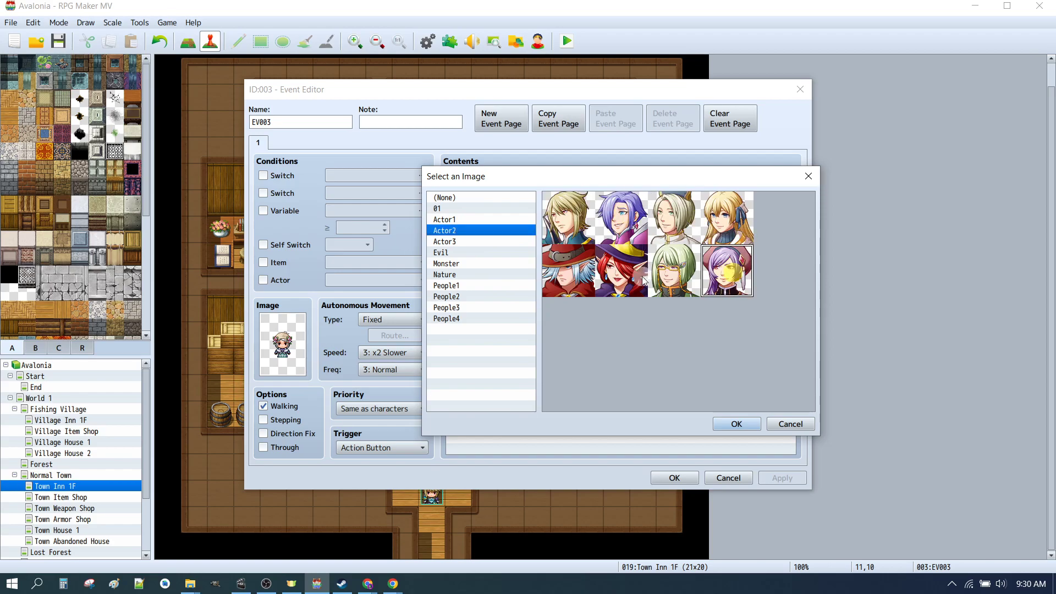
left_click(575, 236)
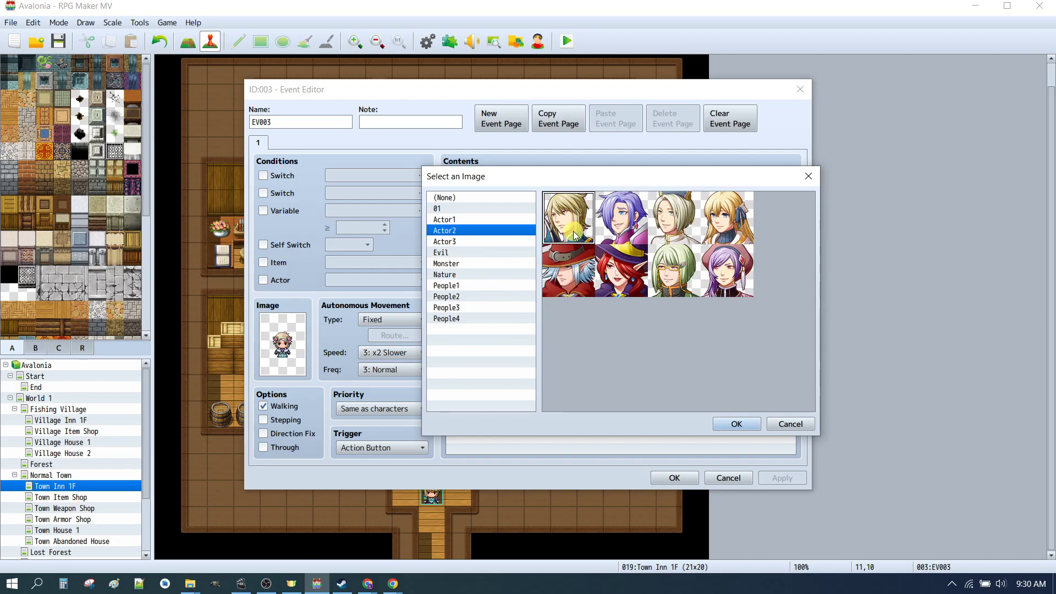
left_click(457, 209)
left_click(706, 216)
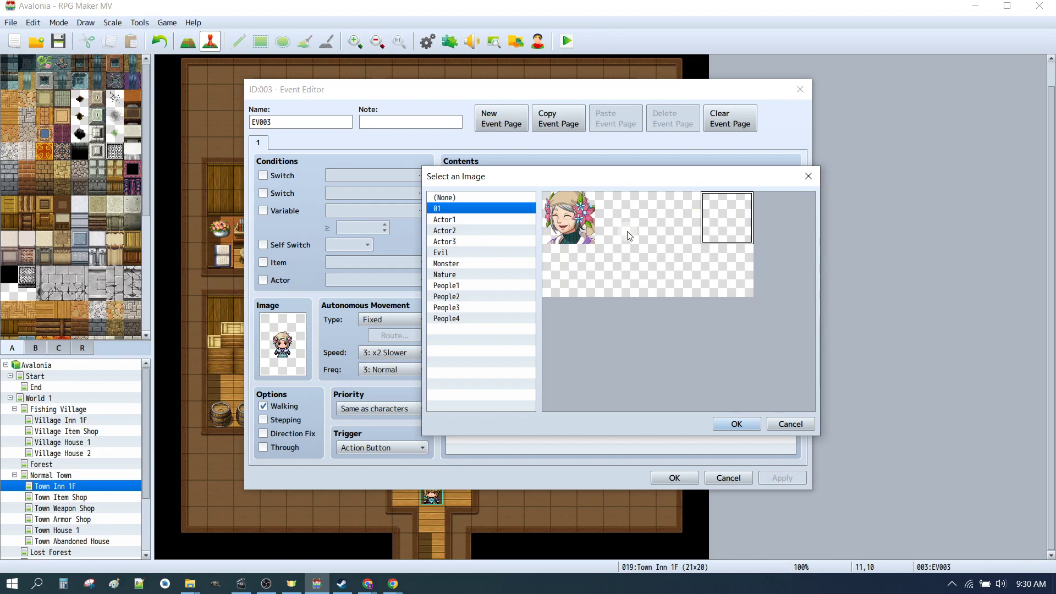
left_click(575, 228)
left_click(789, 425)
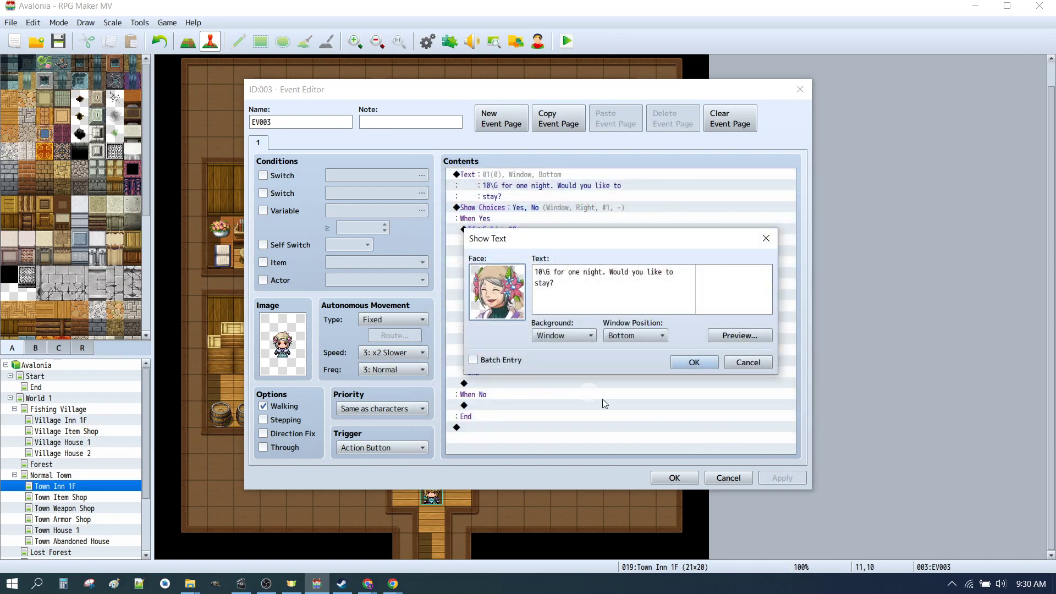
left_click(748, 362)
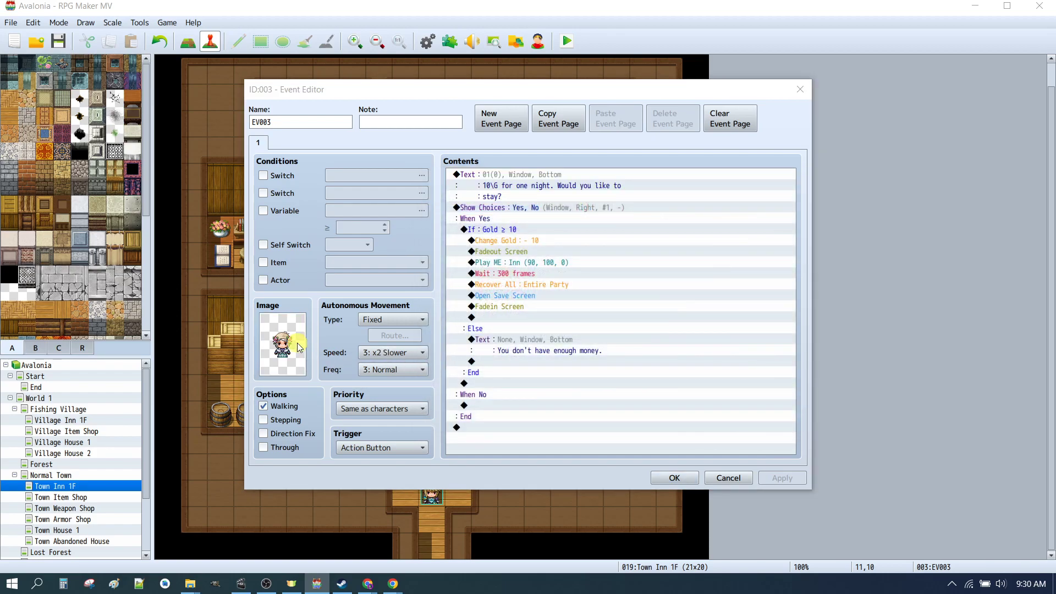
double_click(283, 342)
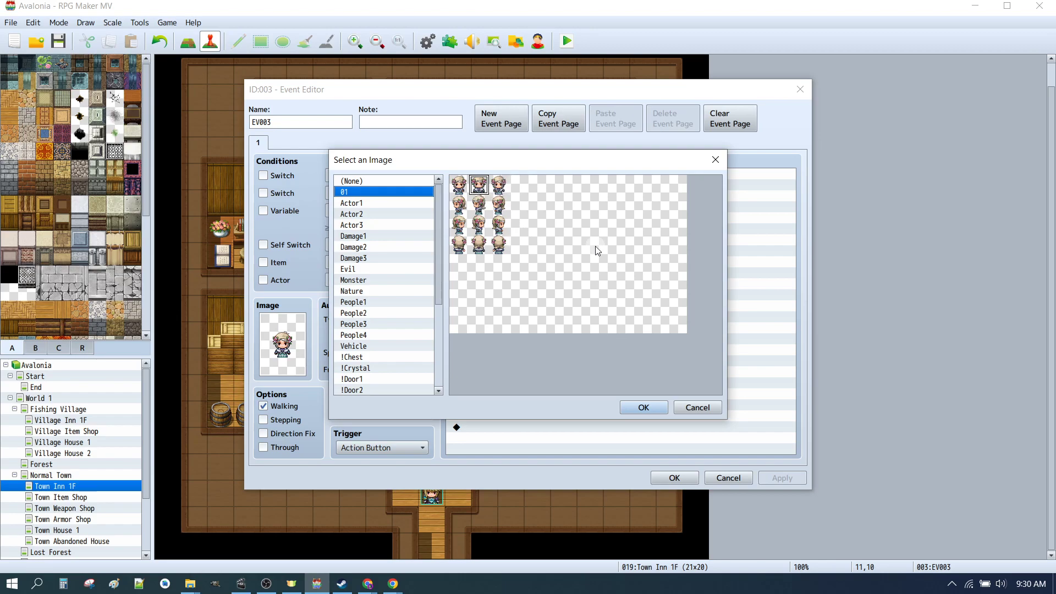
left_click(381, 202)
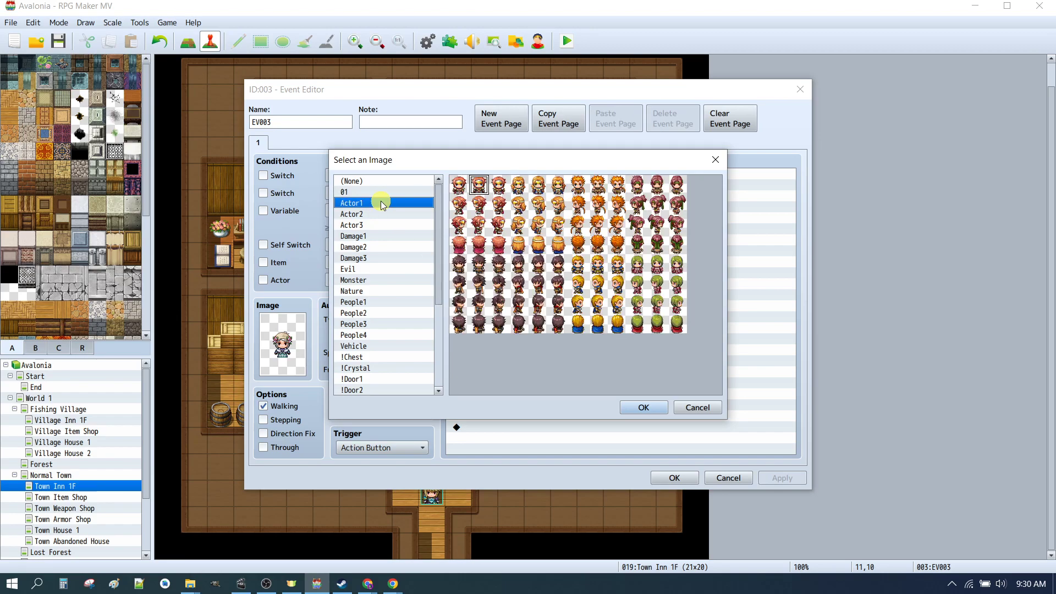
left_click(370, 192)
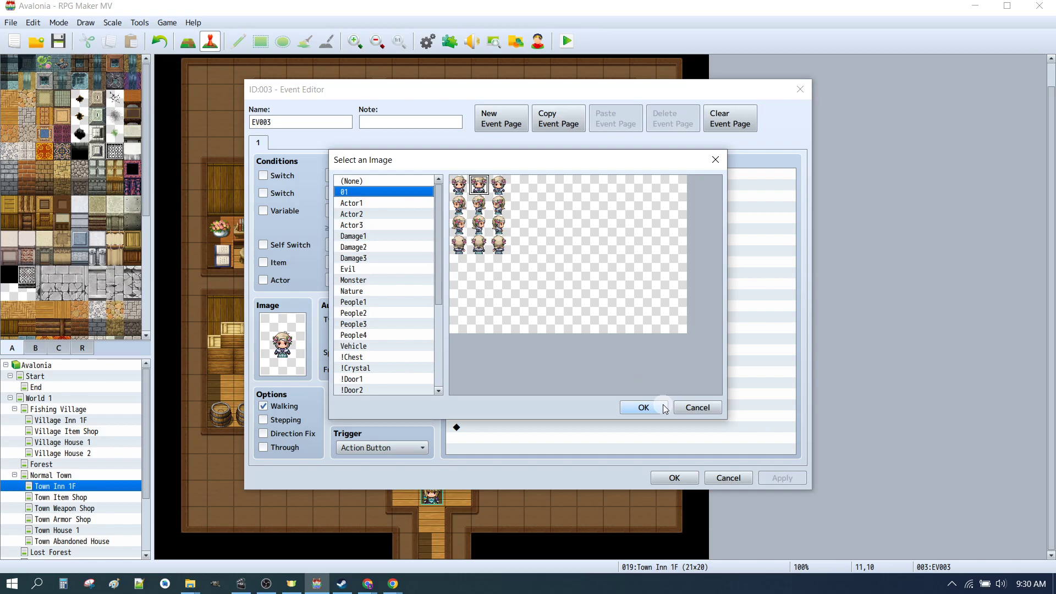
left_click(643, 407)
left_click(674, 478)
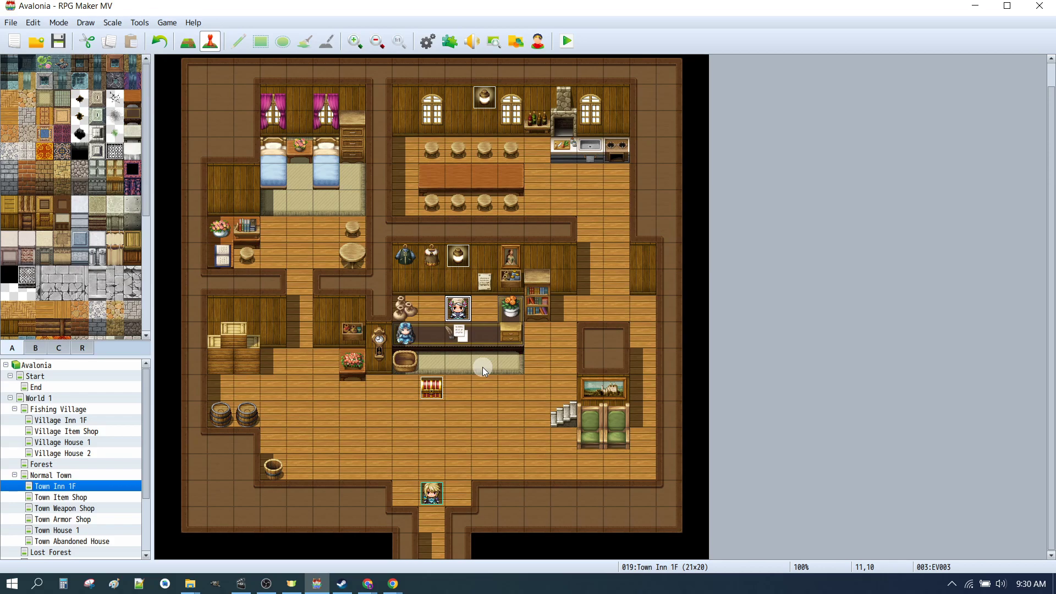
Load 01.json into the Character Generator, compare Female and Male tabs, then begin saving settings.
left_click(537, 44)
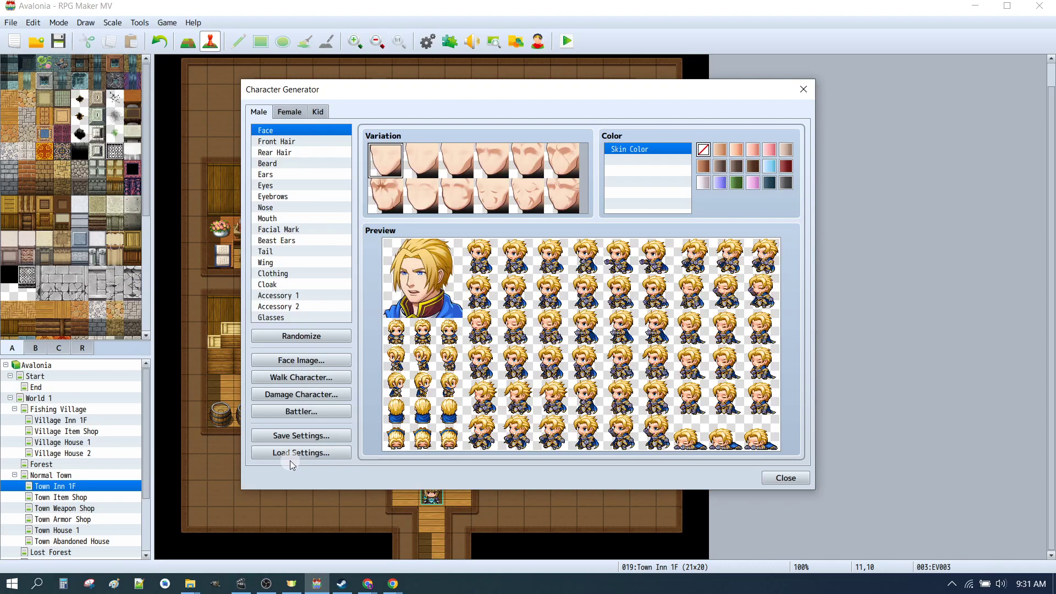
left_click(294, 454)
left_click(405, 199)
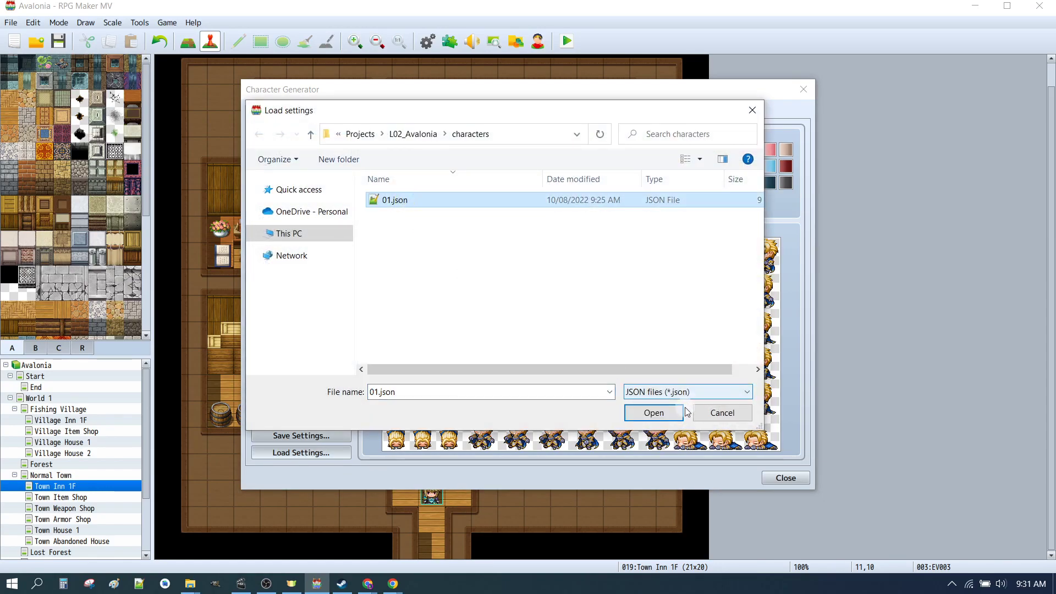
left_click(662, 413)
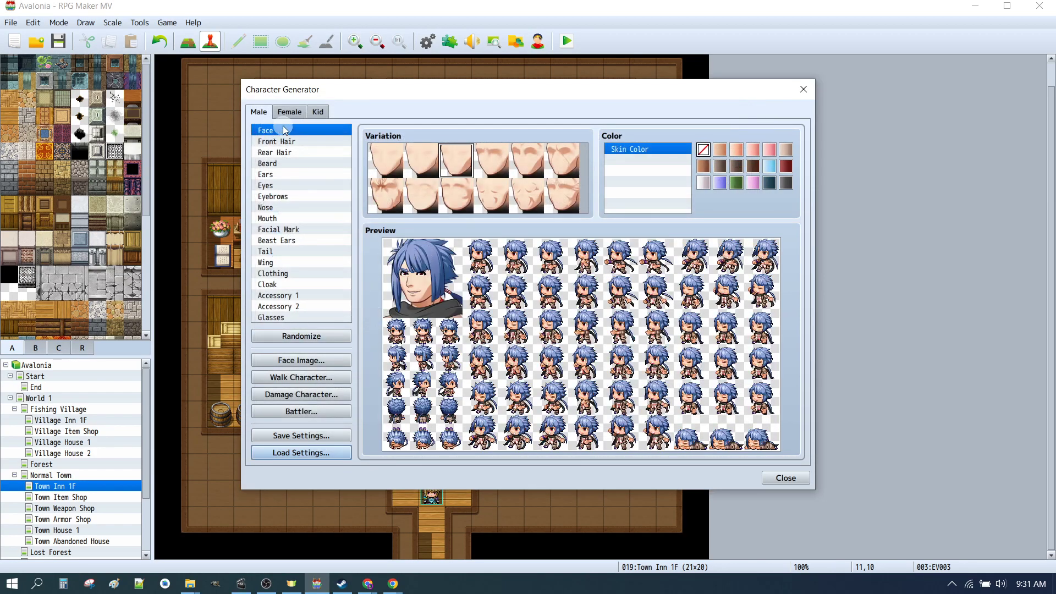
left_click(289, 111)
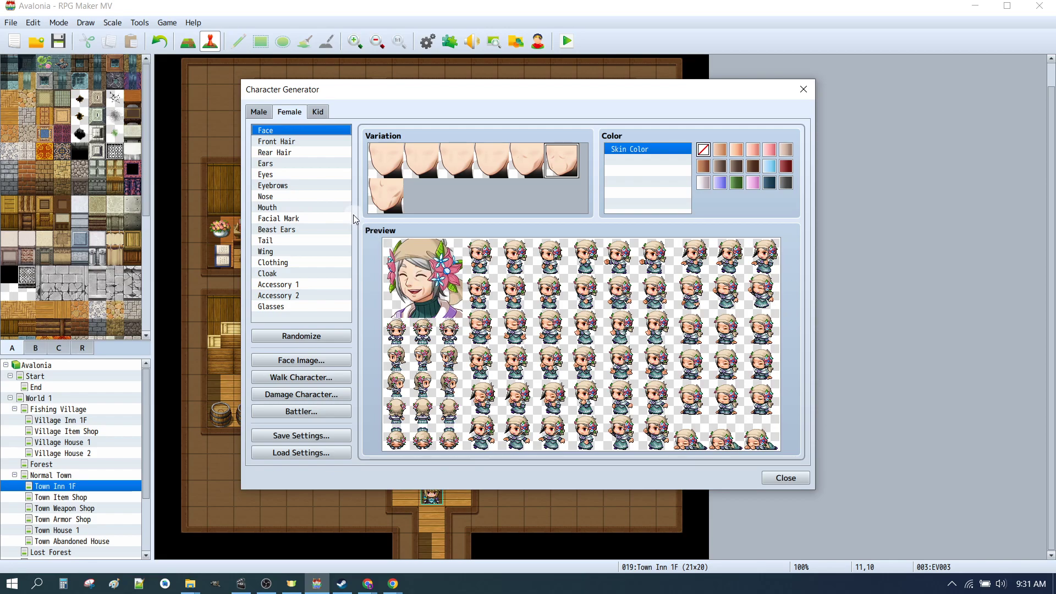
left_click(259, 112)
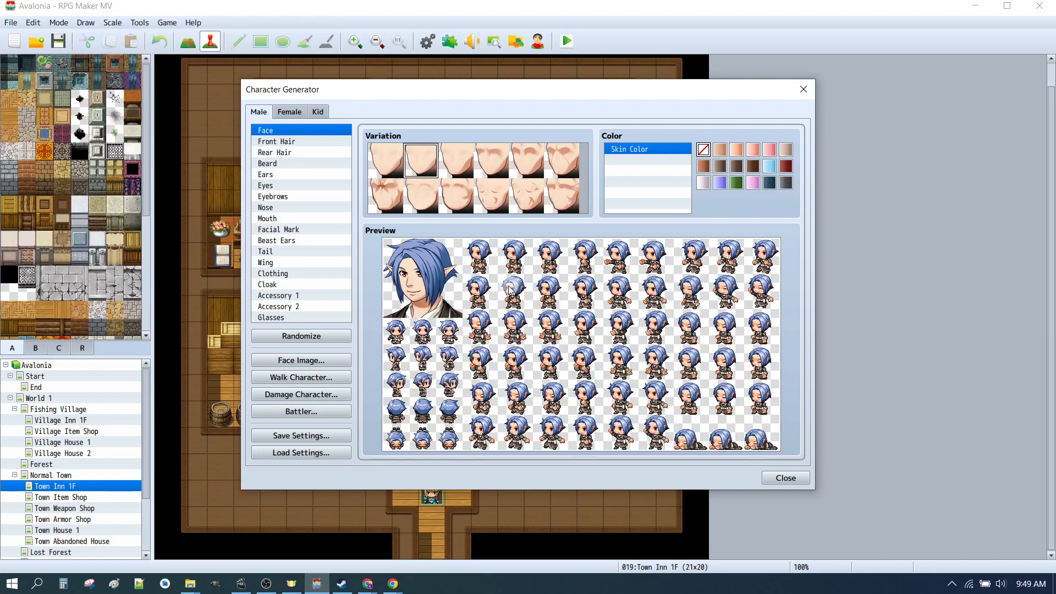
left_click(306, 435)
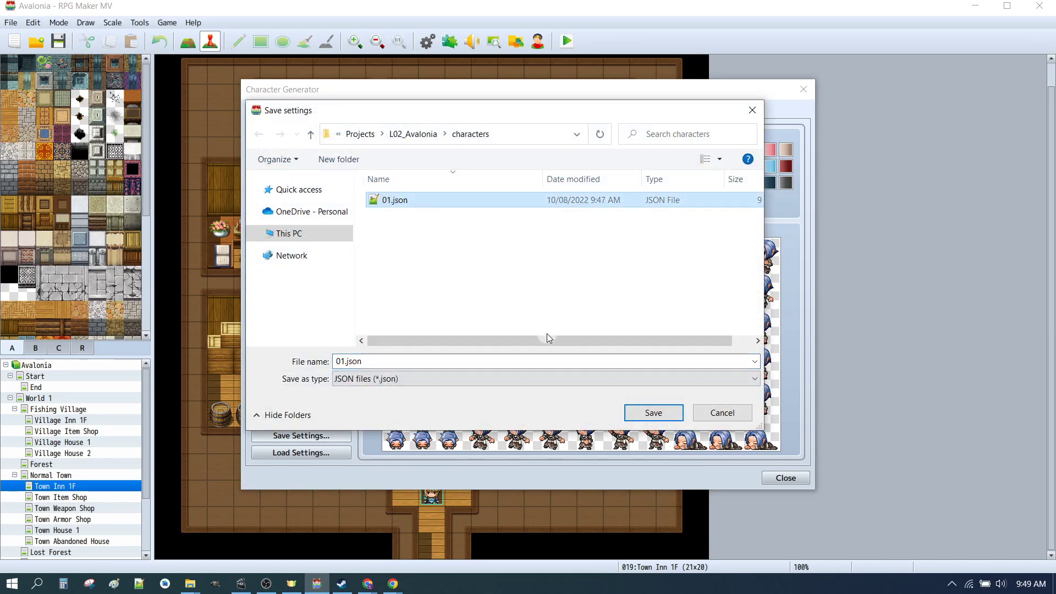
Overwrite 01.json with the current settings, then restart the generator and reload 01.json.
left_click(664, 414)
left_click(562, 296)
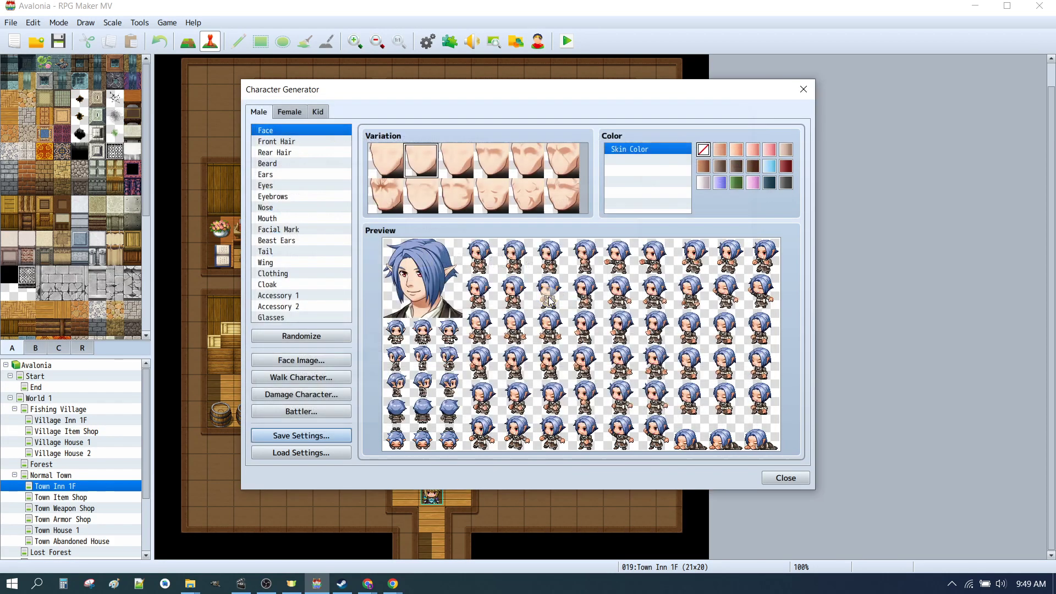
left_click(791, 476)
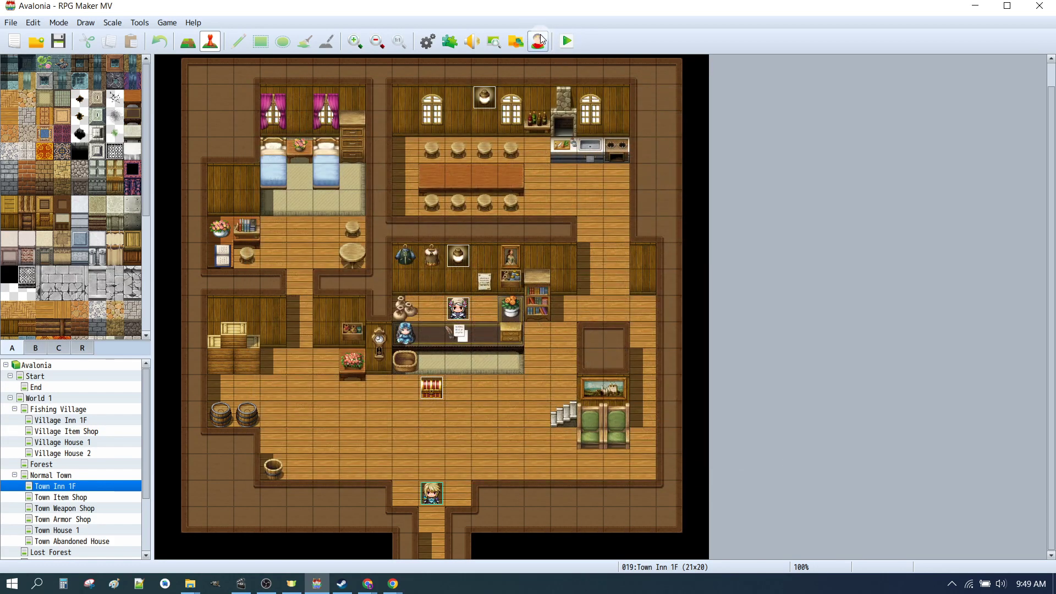
left_click(539, 40)
left_click(295, 453)
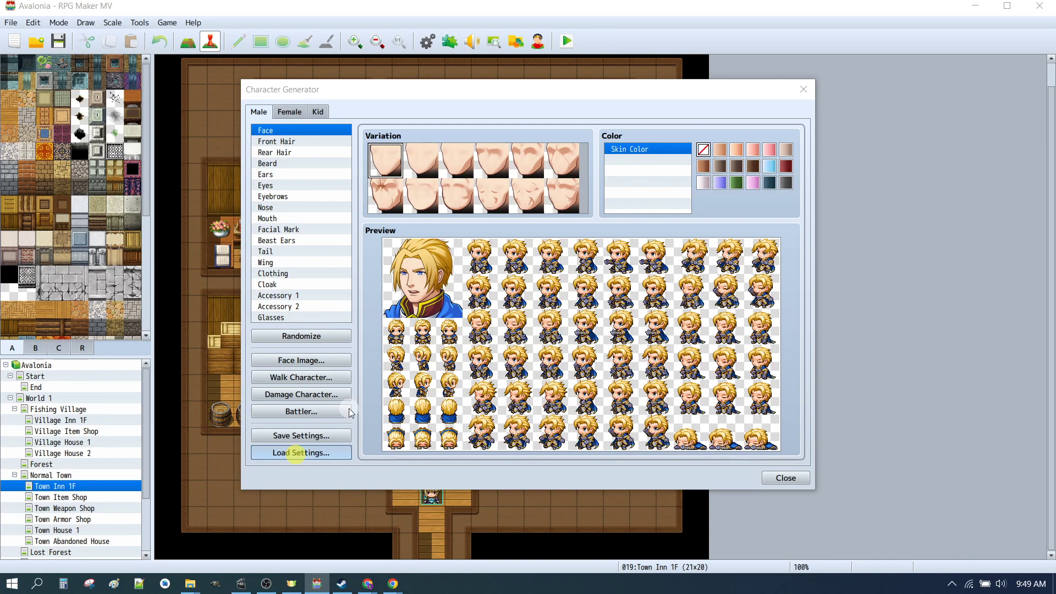
left_click(385, 200)
left_click(642, 417)
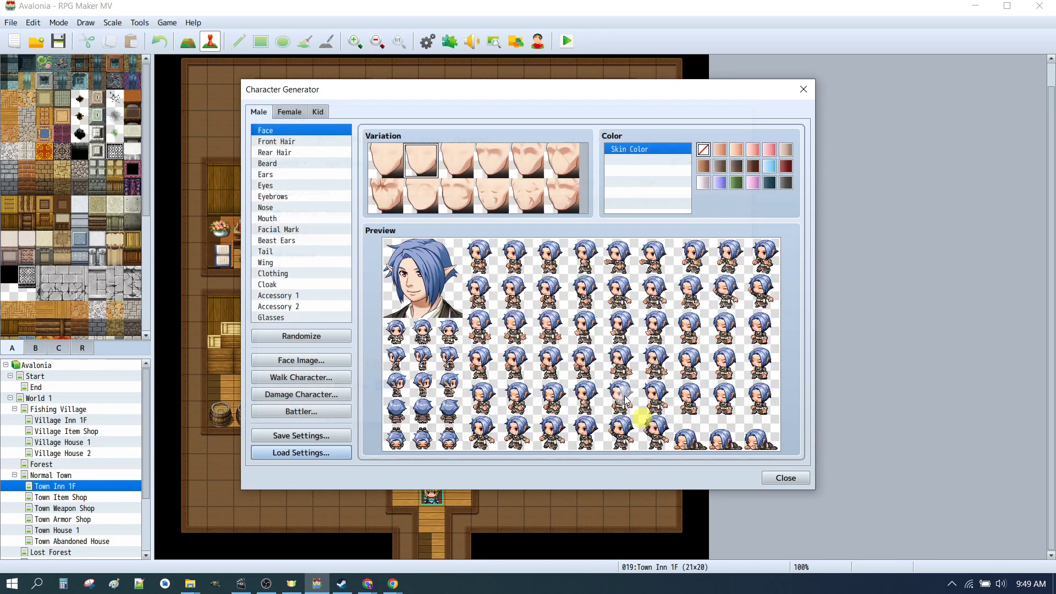
Reload 01.json from the Female tab and compare the female and male designs.
left_click(287, 112)
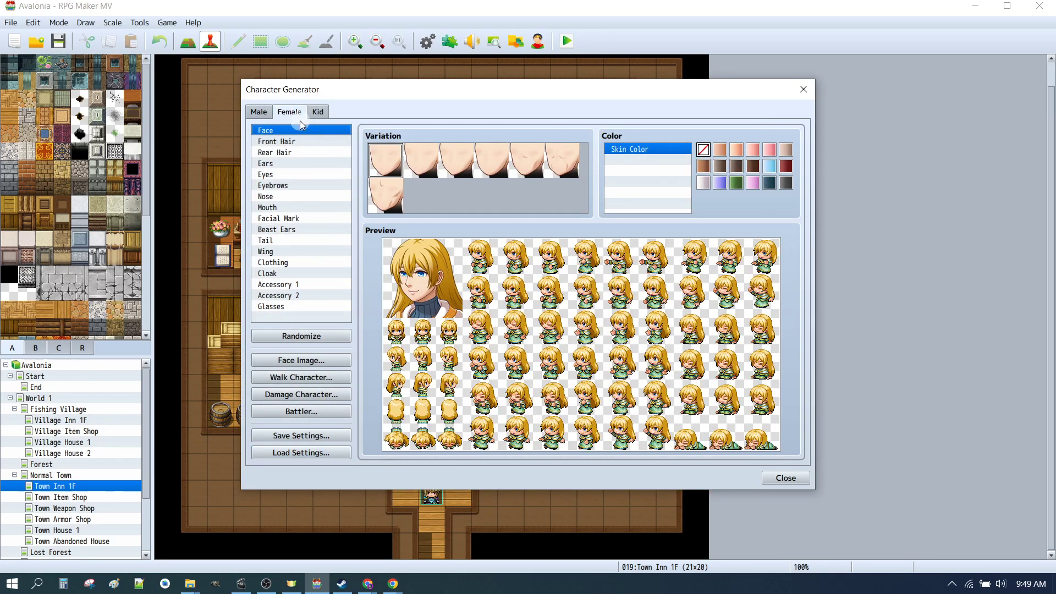
left_click(307, 452)
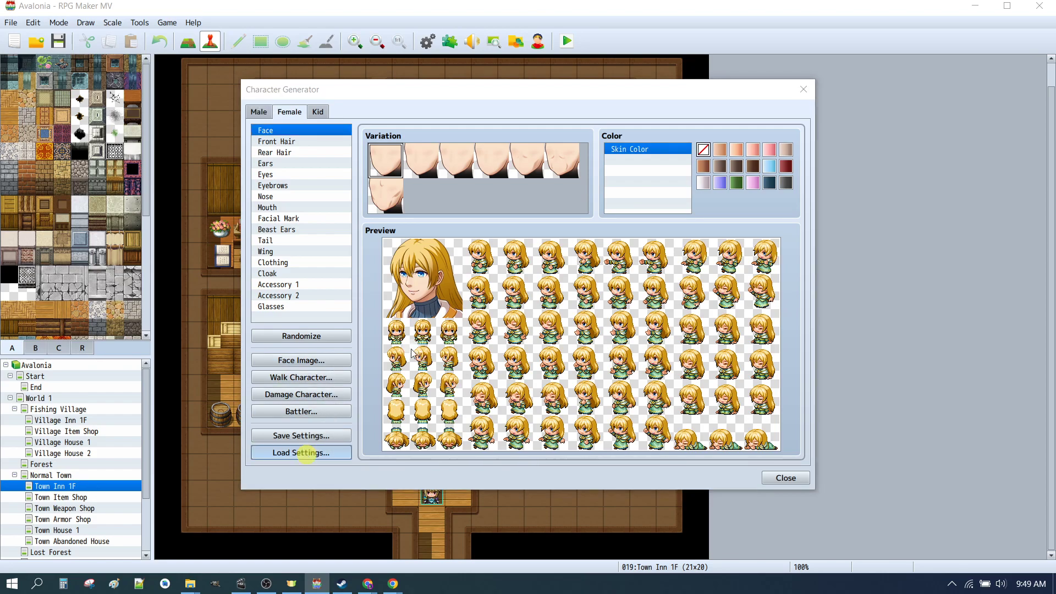
left_click(389, 200)
left_click(654, 409)
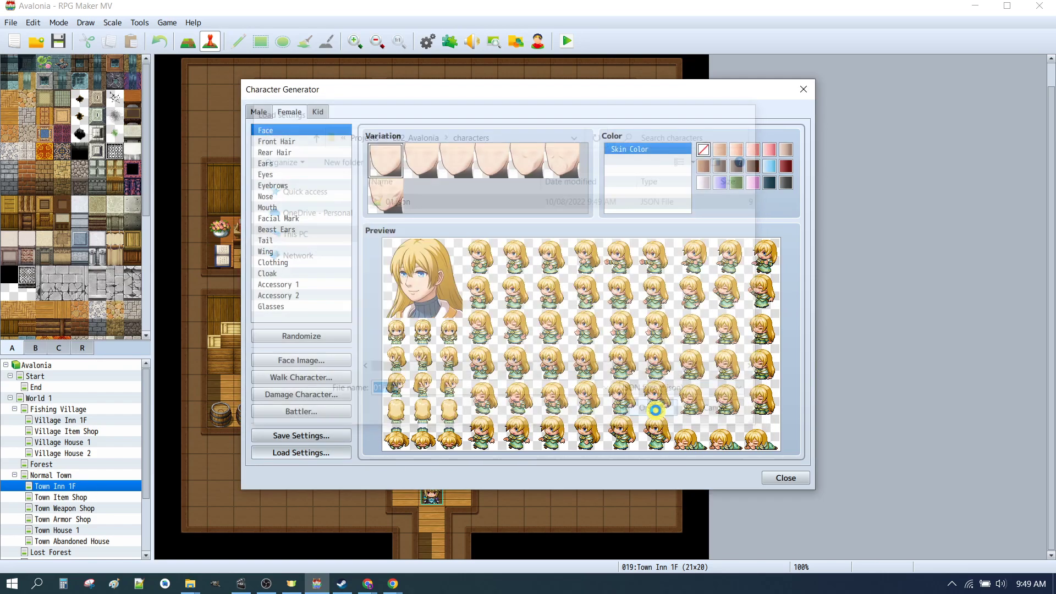
left_click(258, 113)
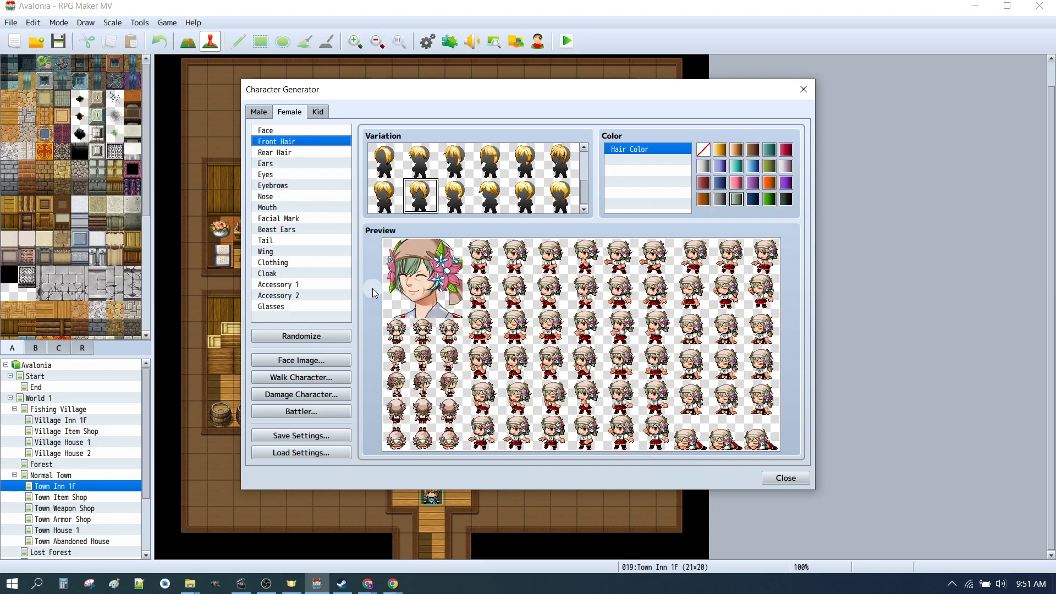
left_click(260, 115)
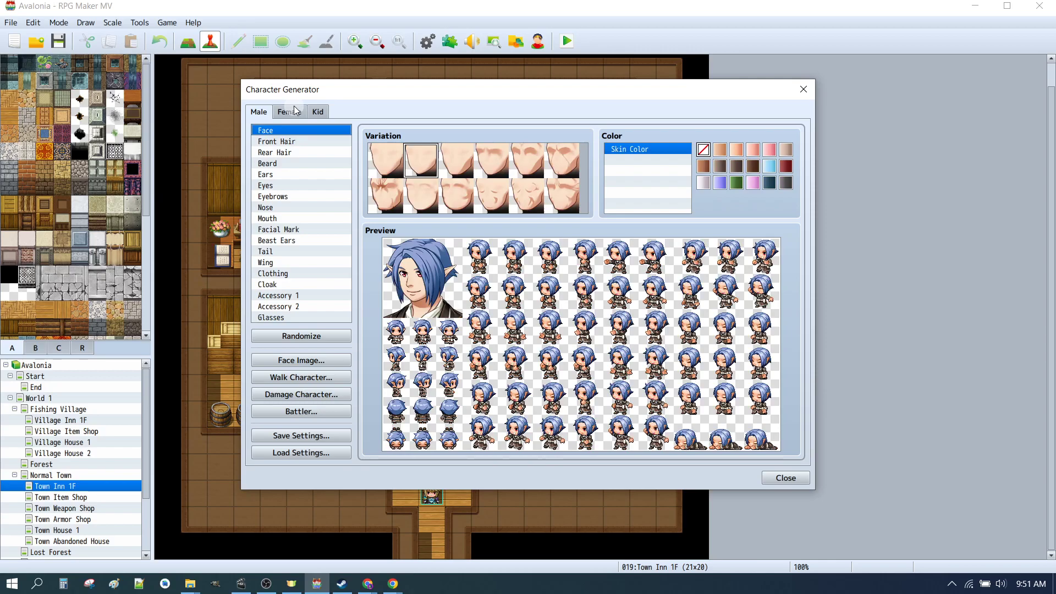
left_click(292, 113)
left_click(258, 112)
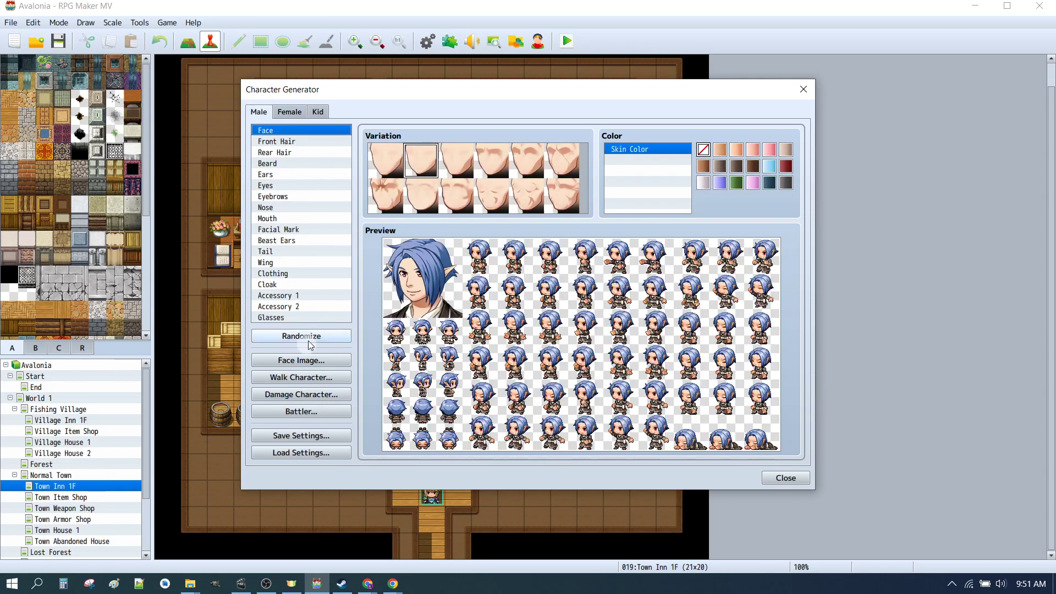
Save the male design over 01.json, confirming replacement, and restart the Character Generator.
left_click(285, 435)
left_click(399, 202)
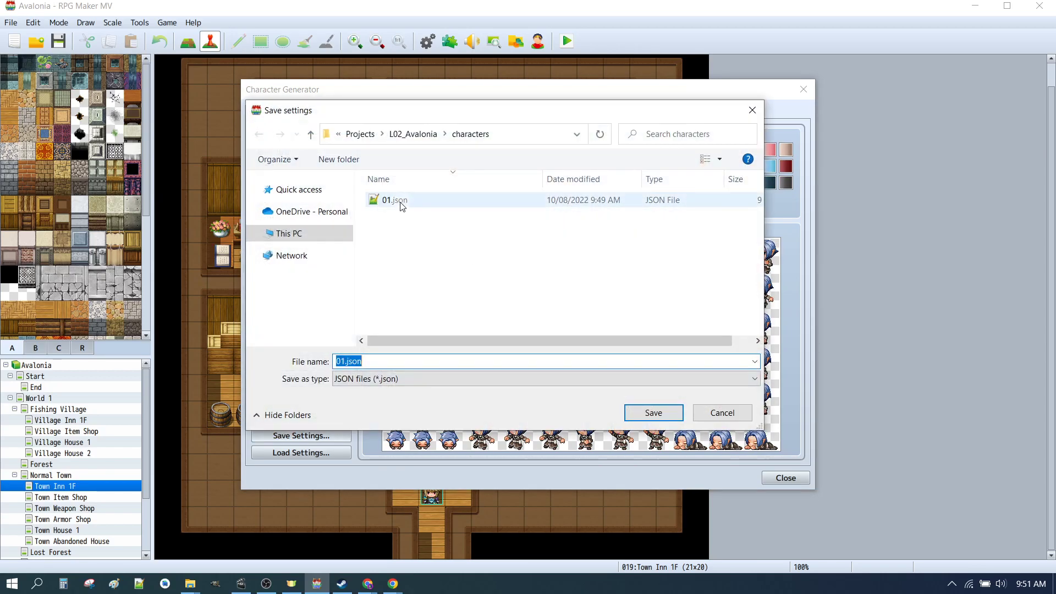
left_click(666, 410)
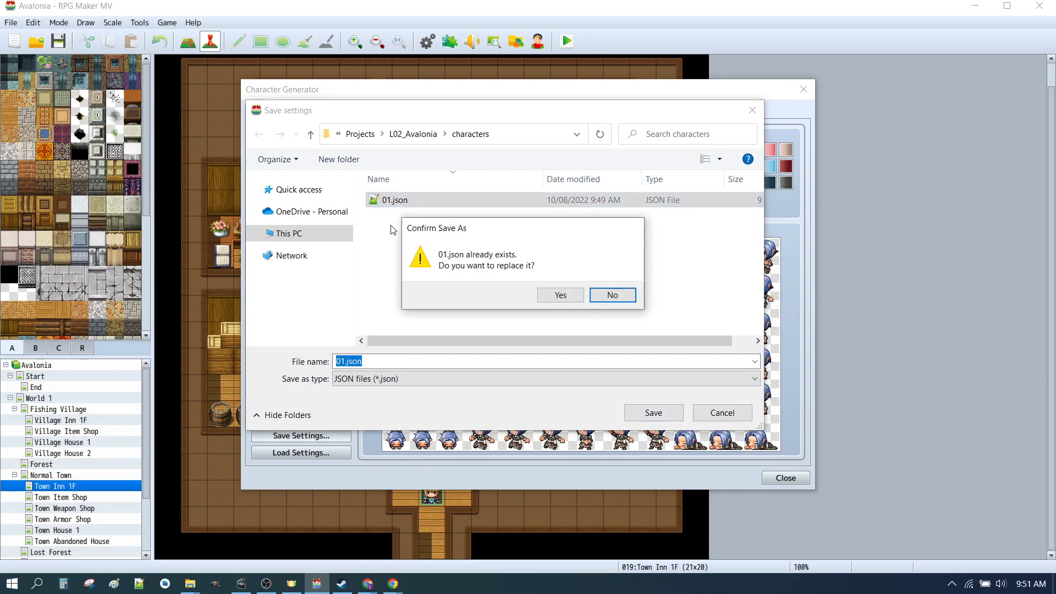
left_click(560, 297)
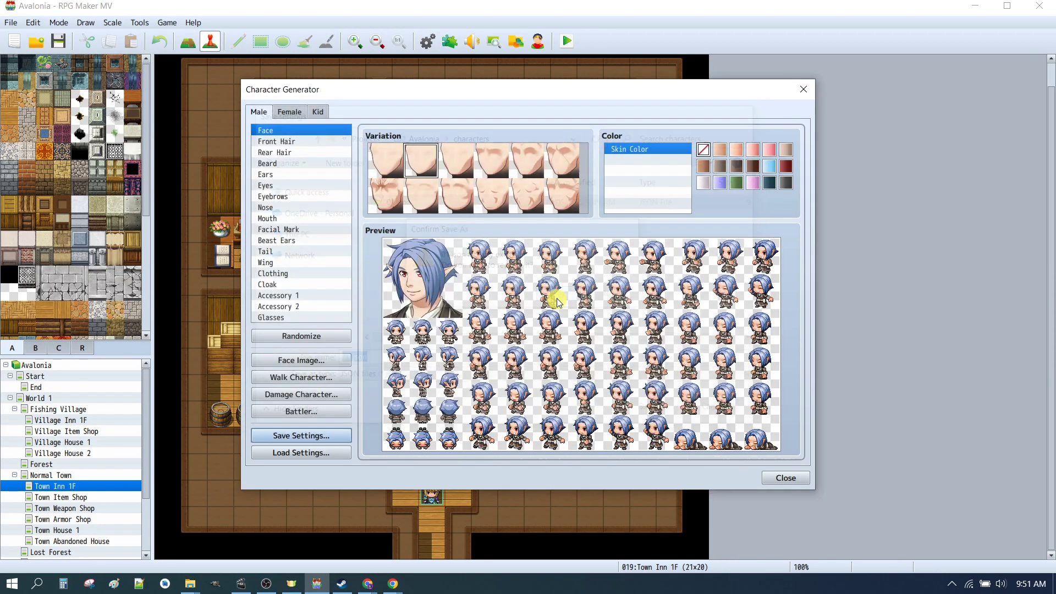
left_click(792, 478)
left_click(538, 42)
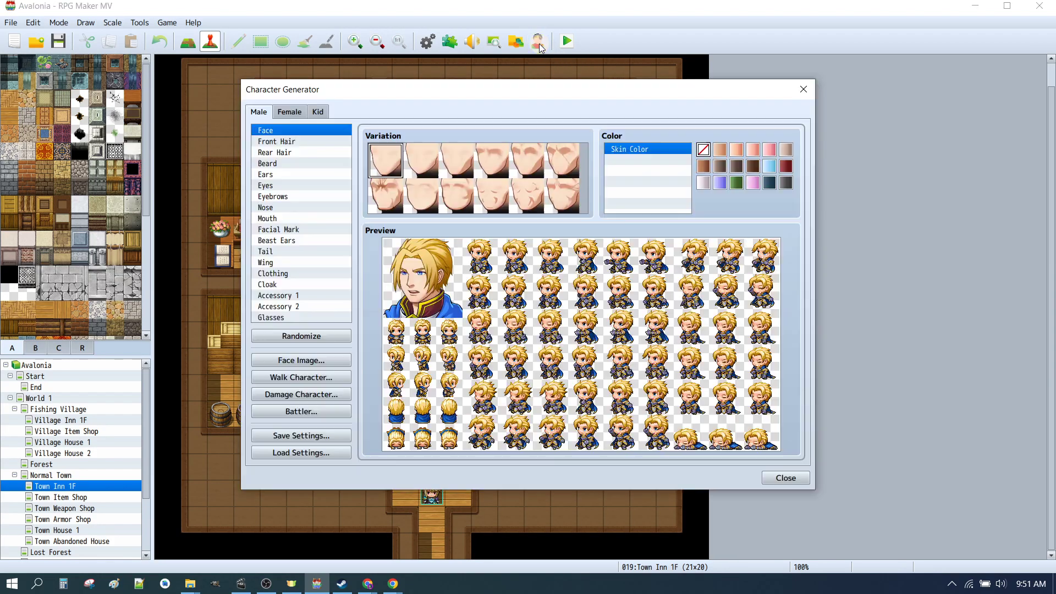
Reload 01.json and check the Female and Male tabs for the blue-haired elf and green-haired female.
left_click(287, 113)
left_click(258, 112)
left_click(297, 452)
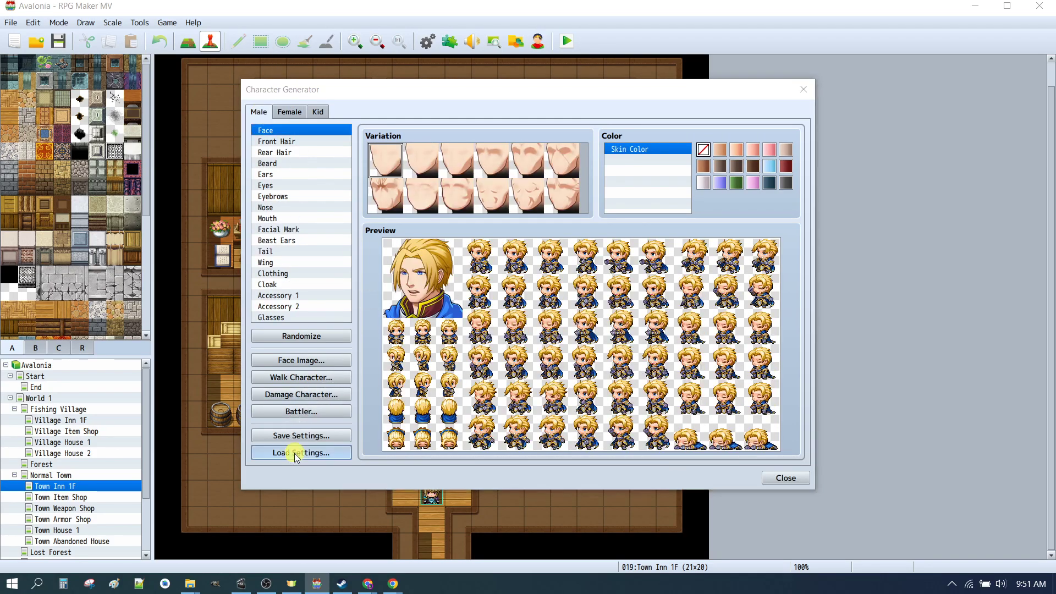
left_click(395, 200)
left_click(653, 412)
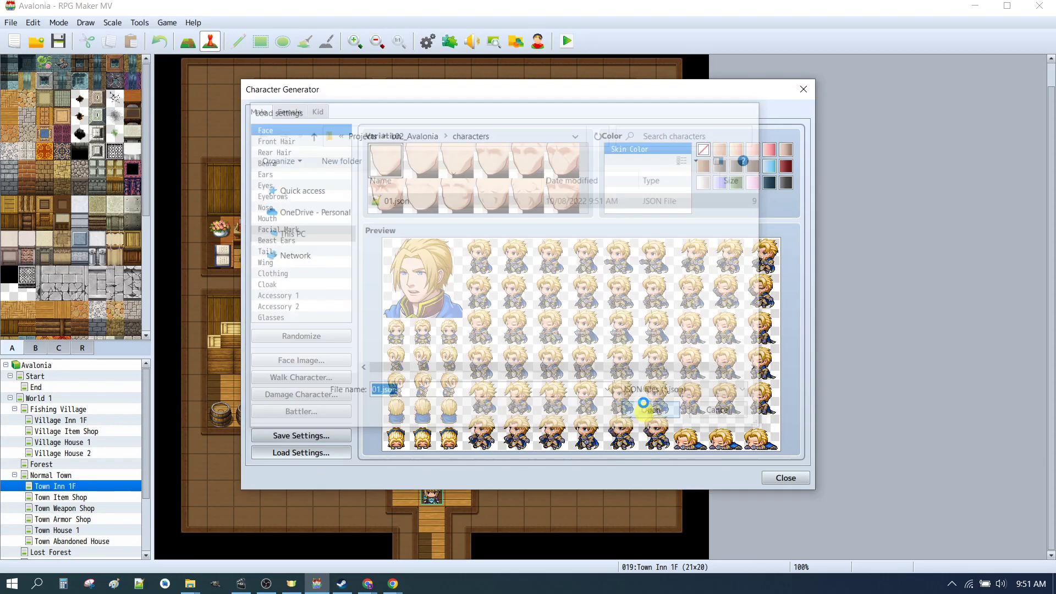
left_click(289, 112)
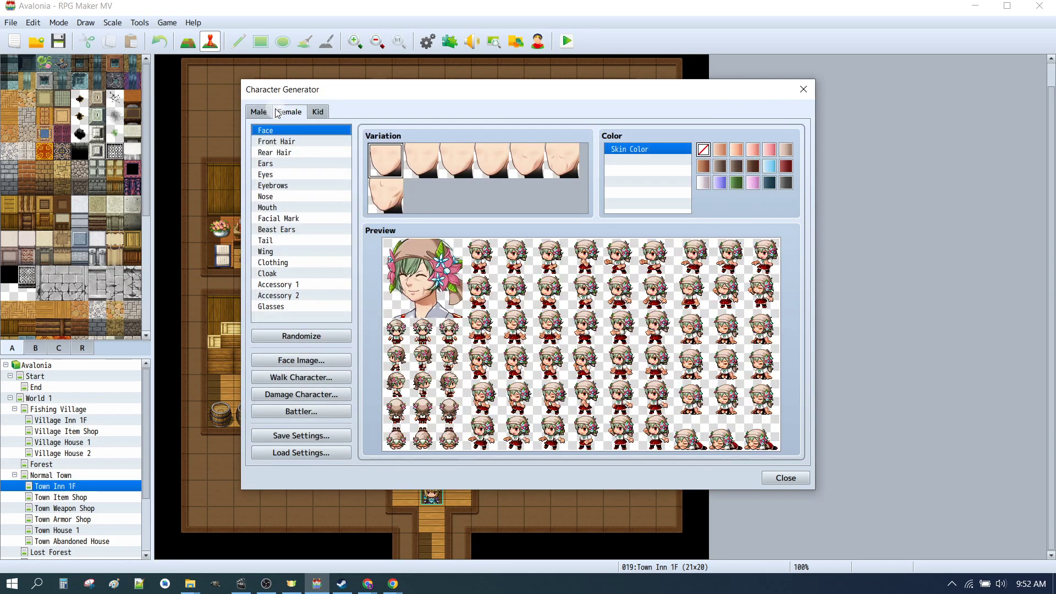
left_click(271, 113)
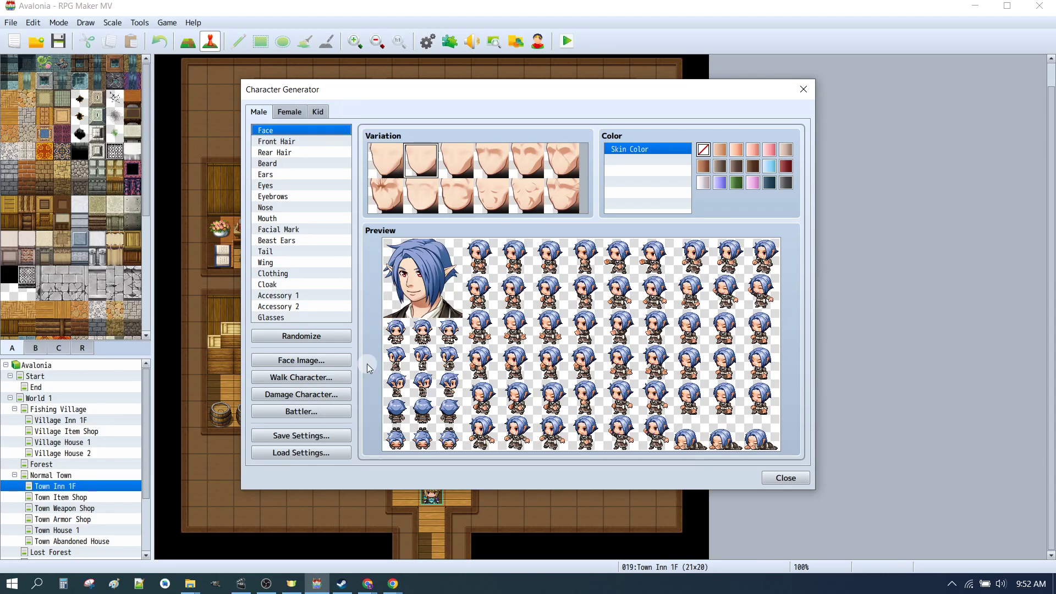
Move the elf portrait to the second face slot and inspect the img/faces folder in File Explorer.
left_click(317, 362)
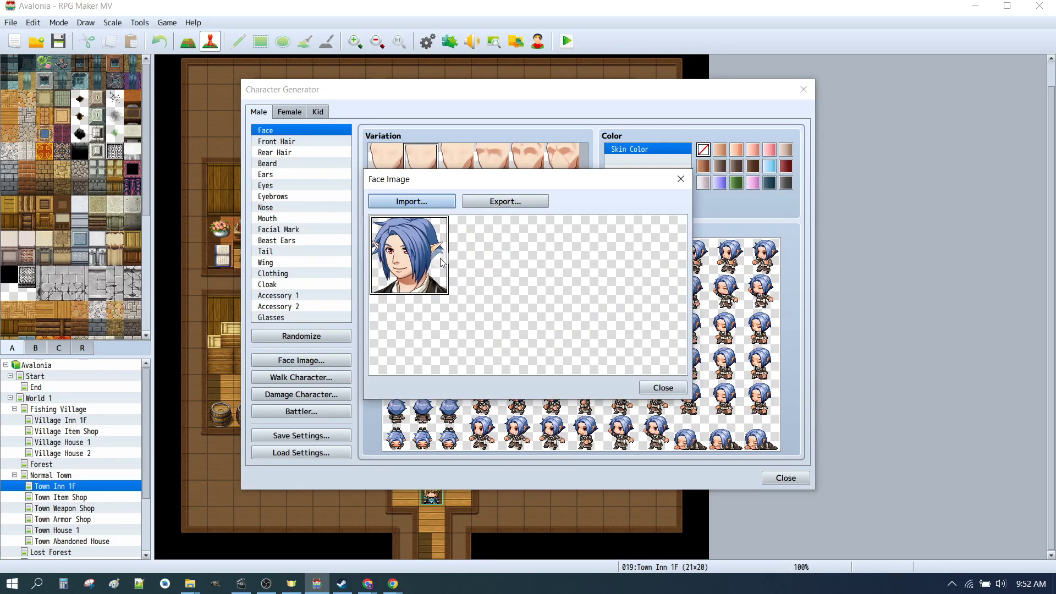
left_click(402, 341)
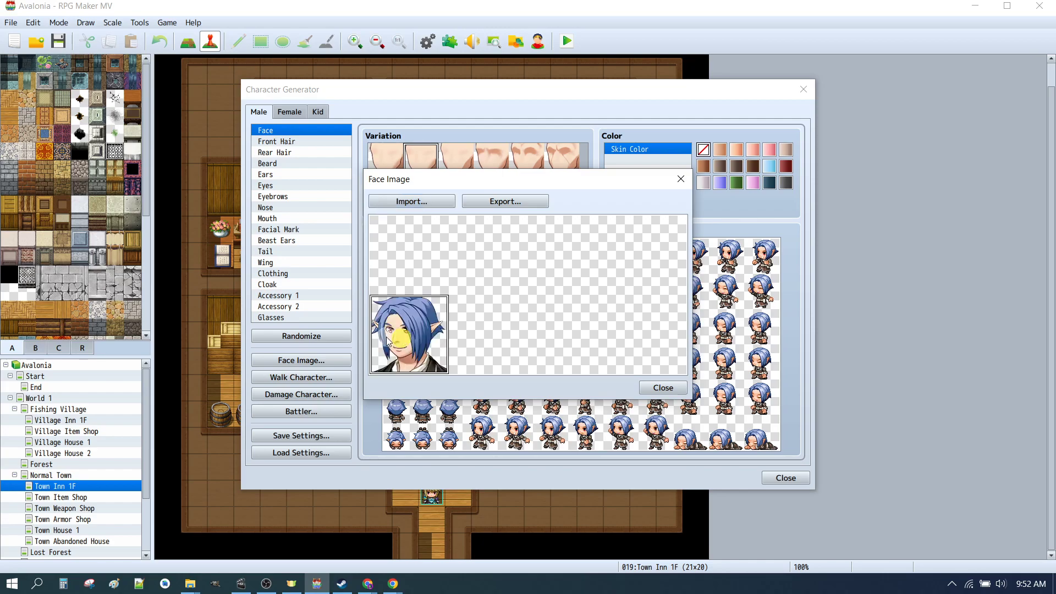
left_click(409, 201)
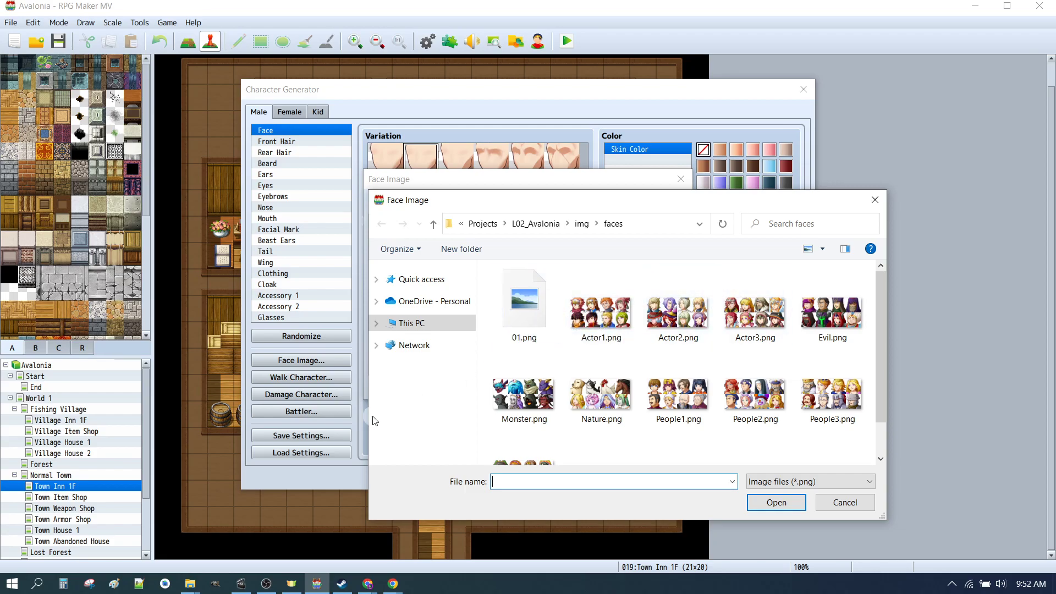
mouse_move(190, 583)
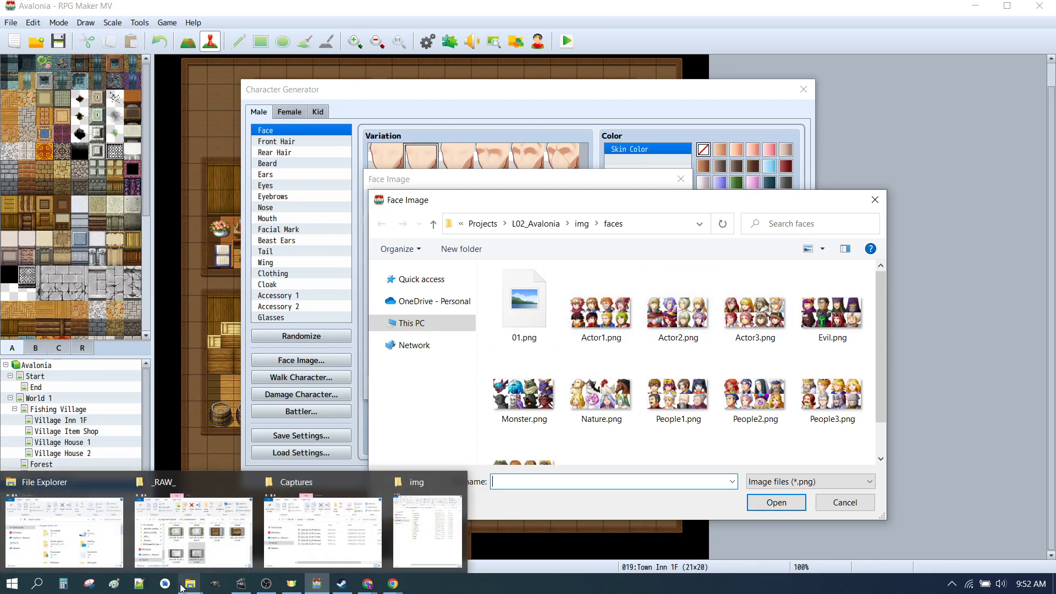
left_click(438, 548)
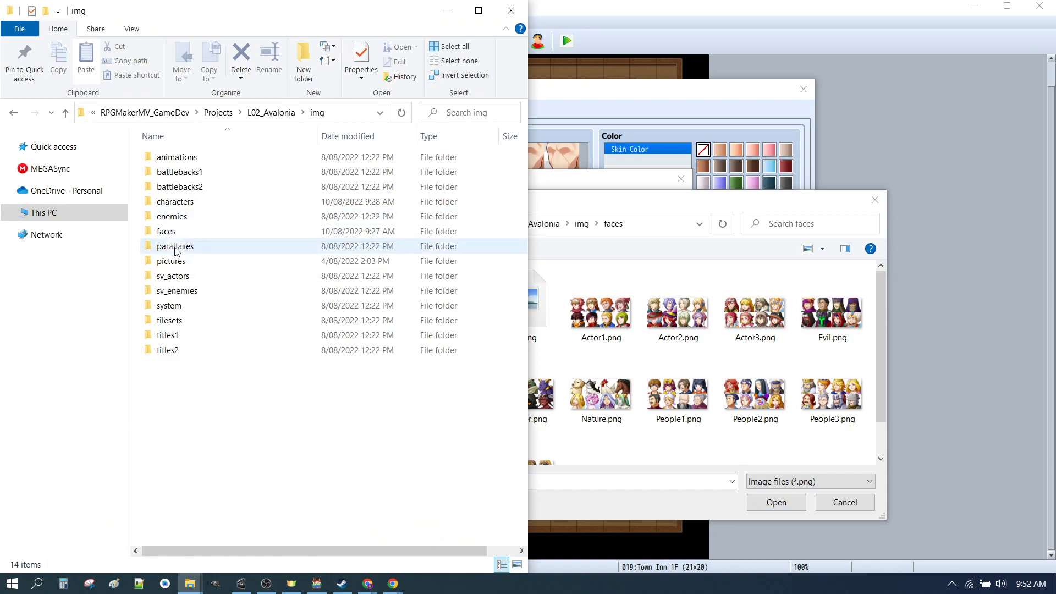
left_click(168, 232)
double_click(168, 231)
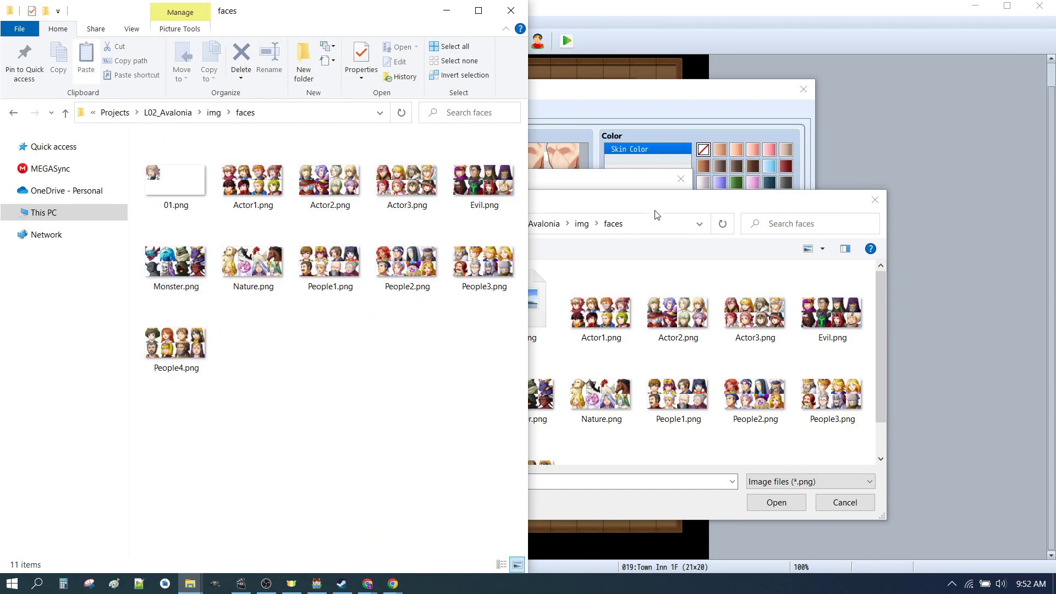
Back in the generator, import the 01.png face sheet into Face Image.
left_click(854, 467)
left_click(844, 502)
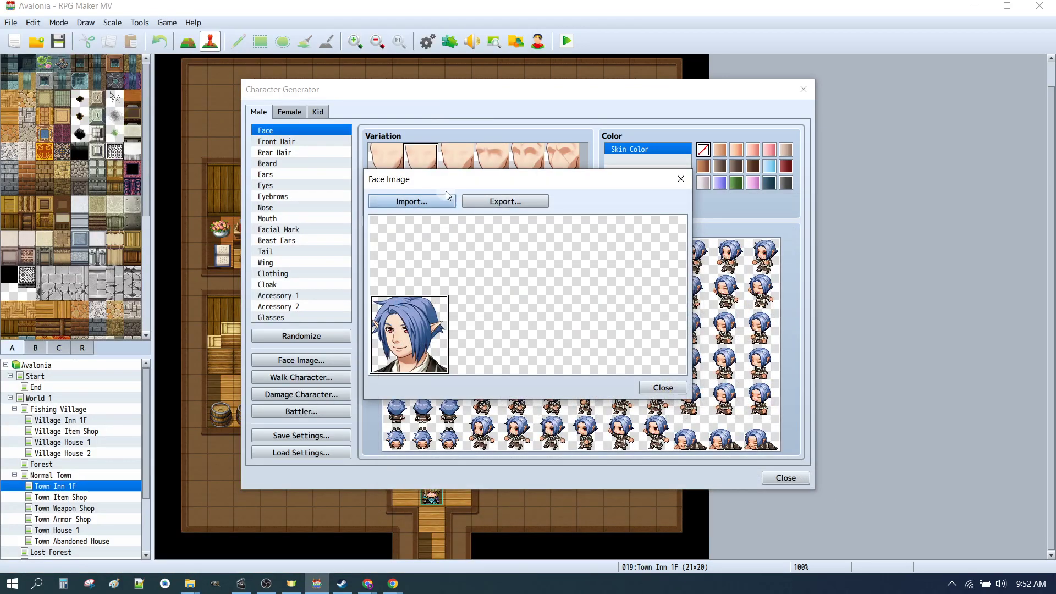
left_click(416, 200)
left_click(509, 305)
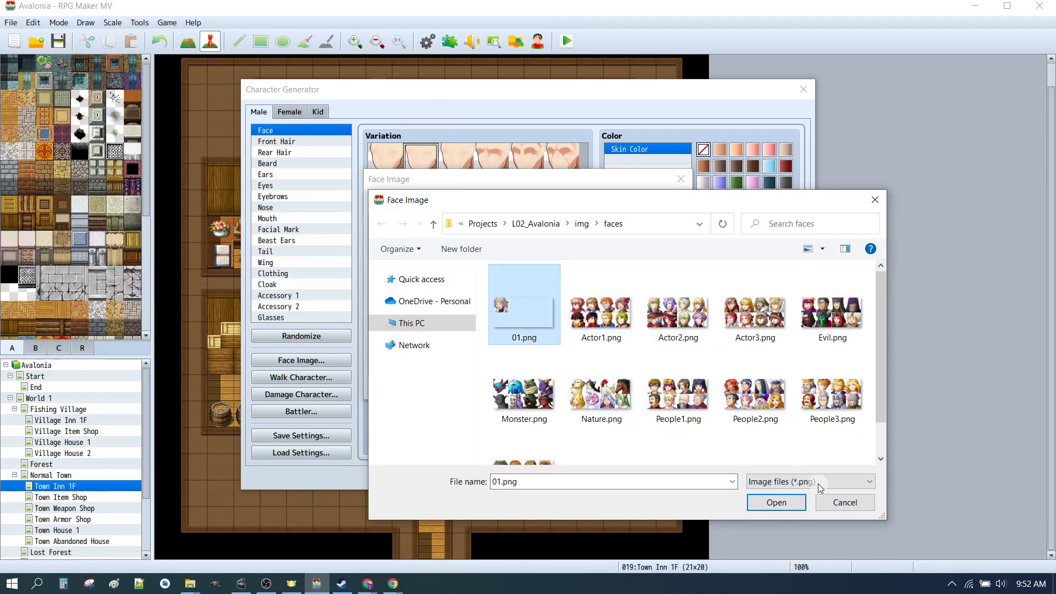
left_click(775, 502)
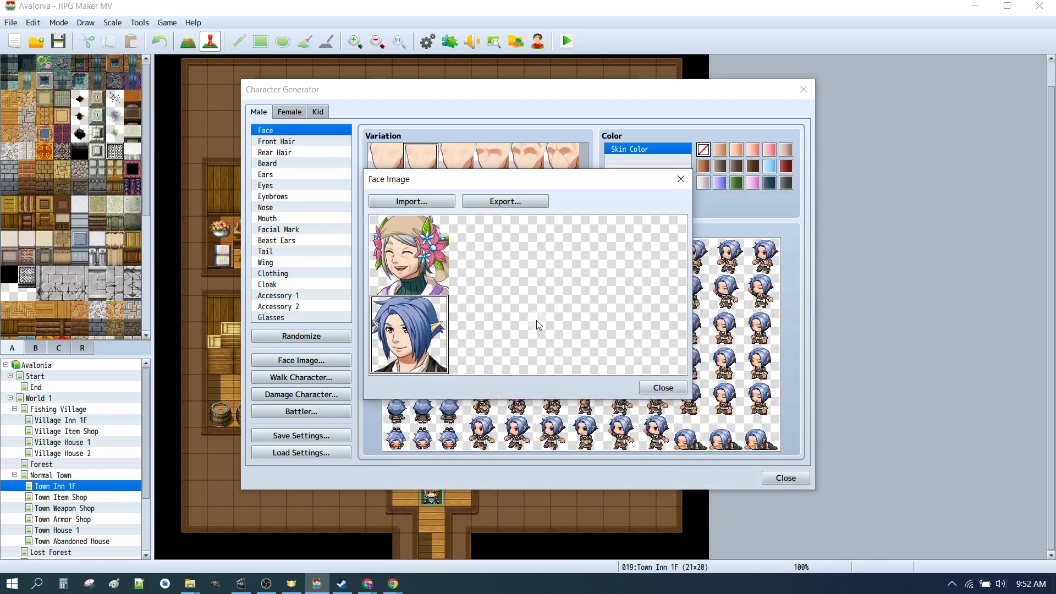
After rechecking the faces folder, re-import 01.png into the face sheet.
key("alt+Tab")
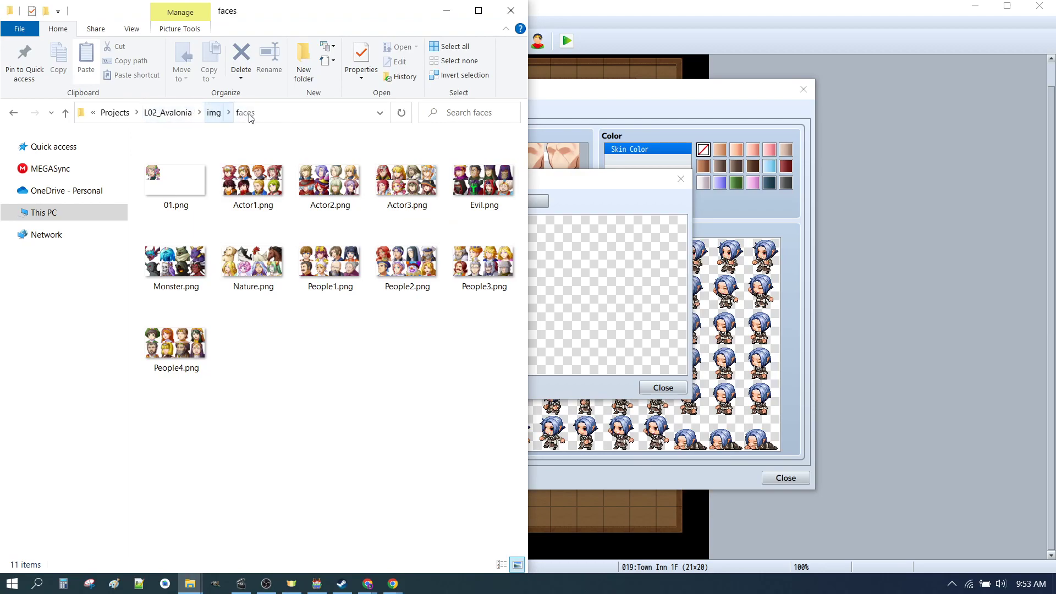
left_click(642, 218)
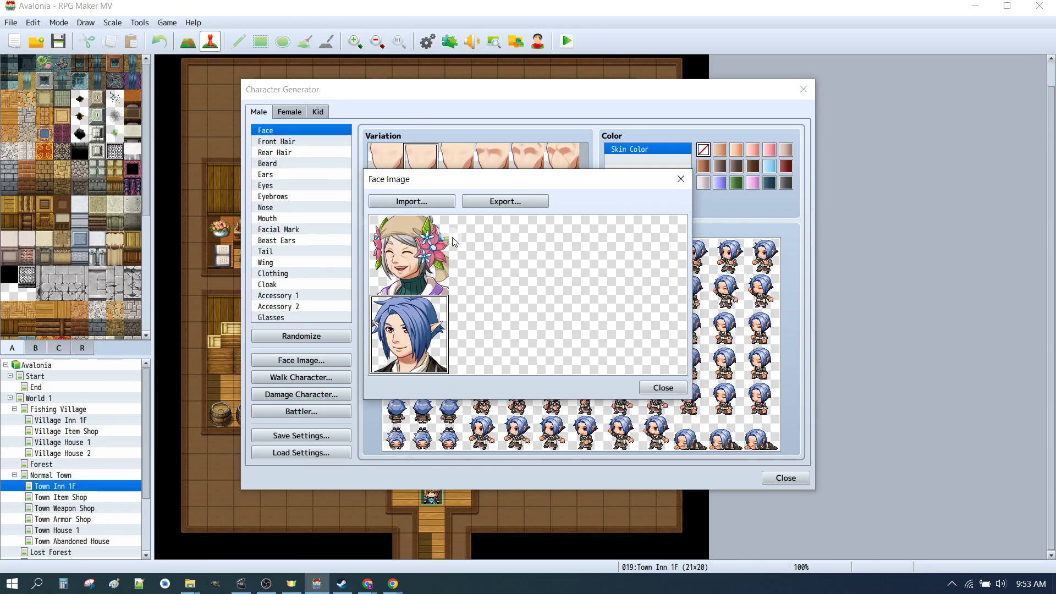
left_click(434, 201)
left_click(526, 324)
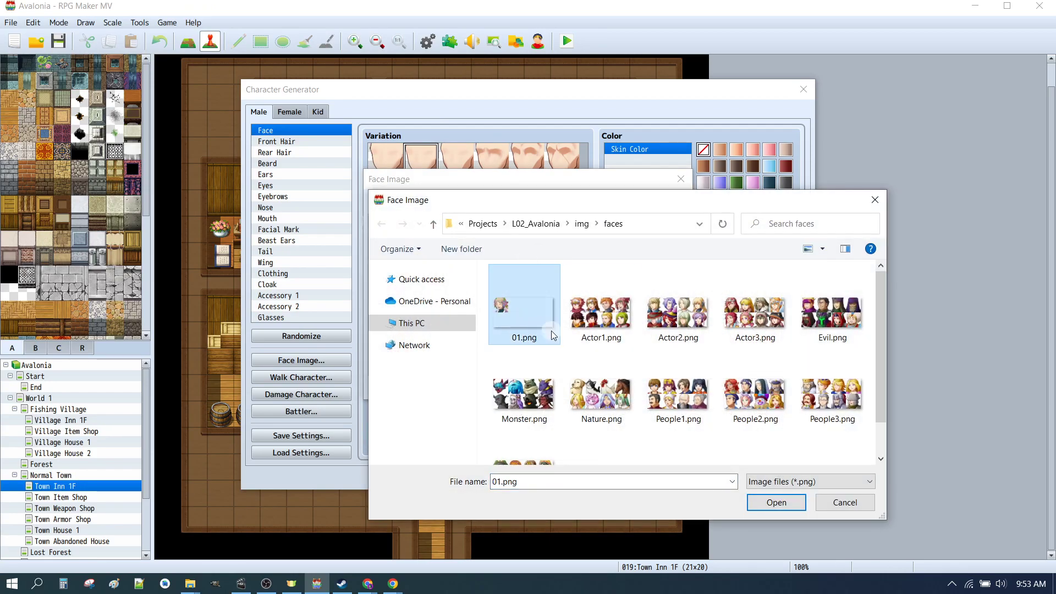
left_click(759, 501)
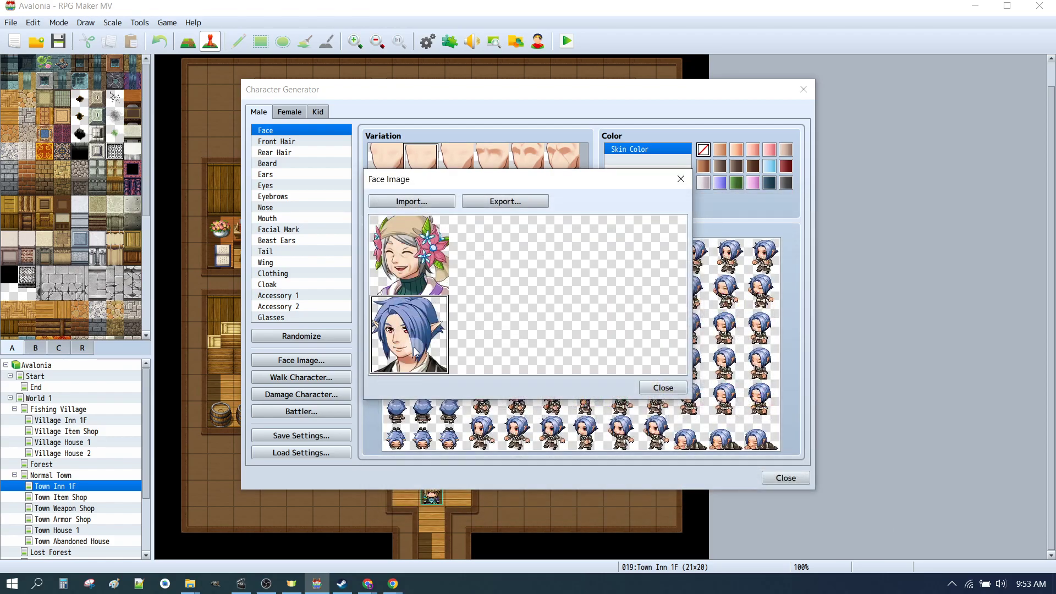
Export the two-face sheet over 01.png, reload it, and close the Face Image window.
left_click(501, 203)
left_click(520, 304)
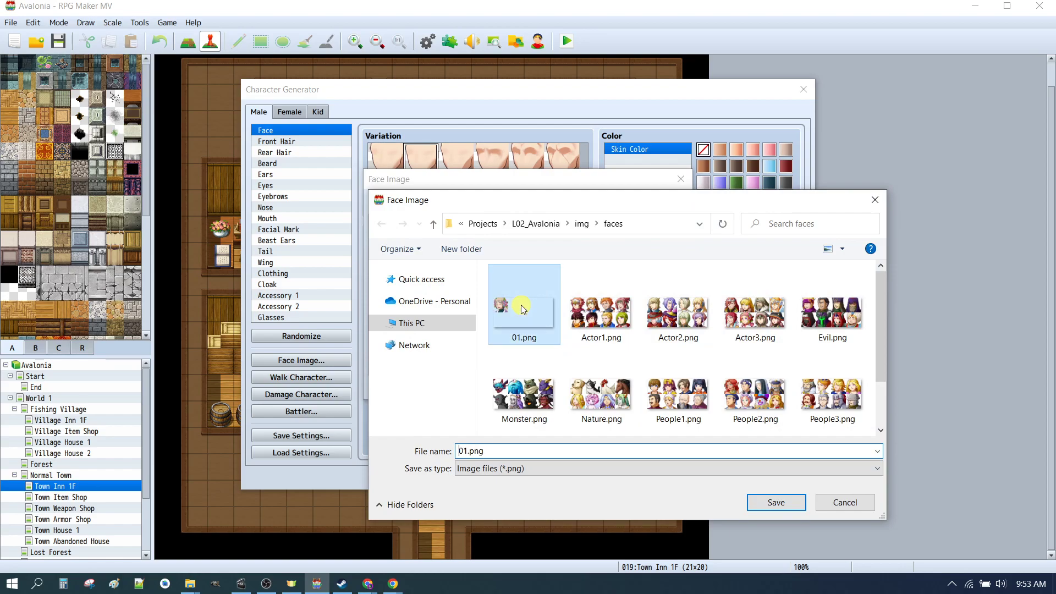
left_click(761, 501)
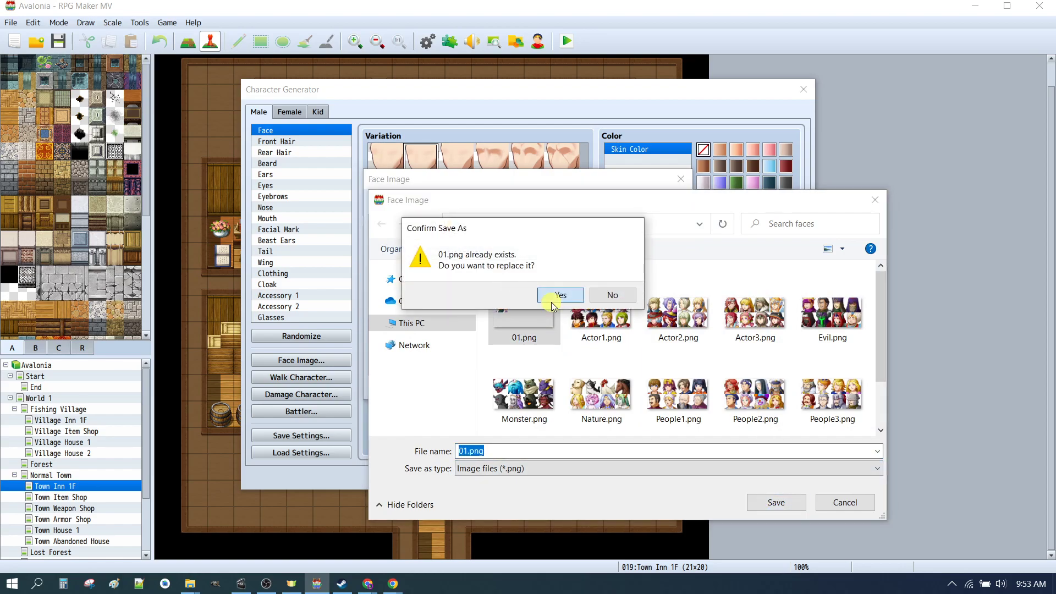
left_click(552, 302)
left_click(409, 201)
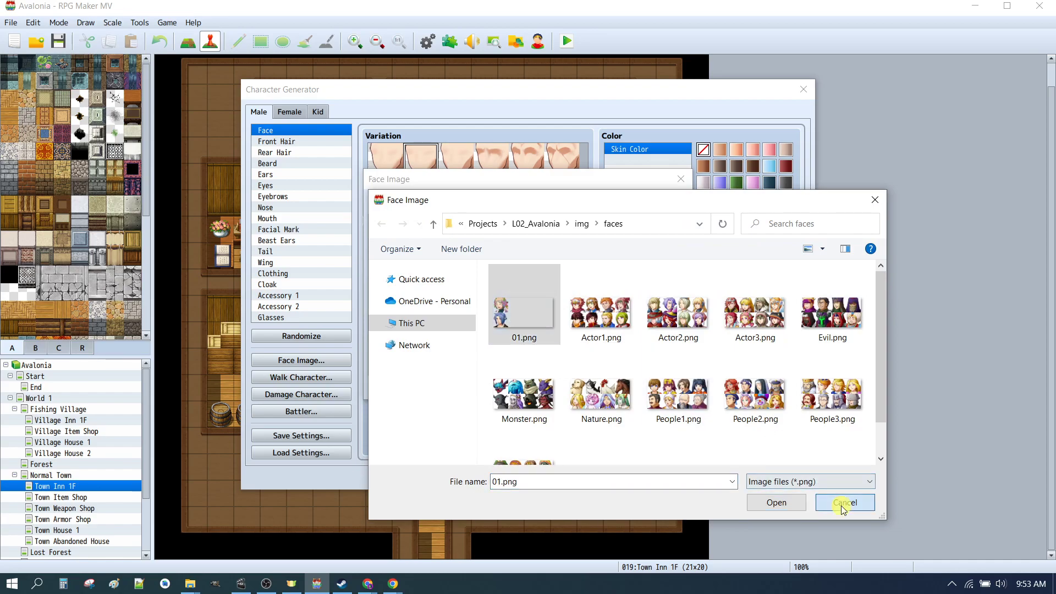
double_click(540, 316)
left_click(662, 388)
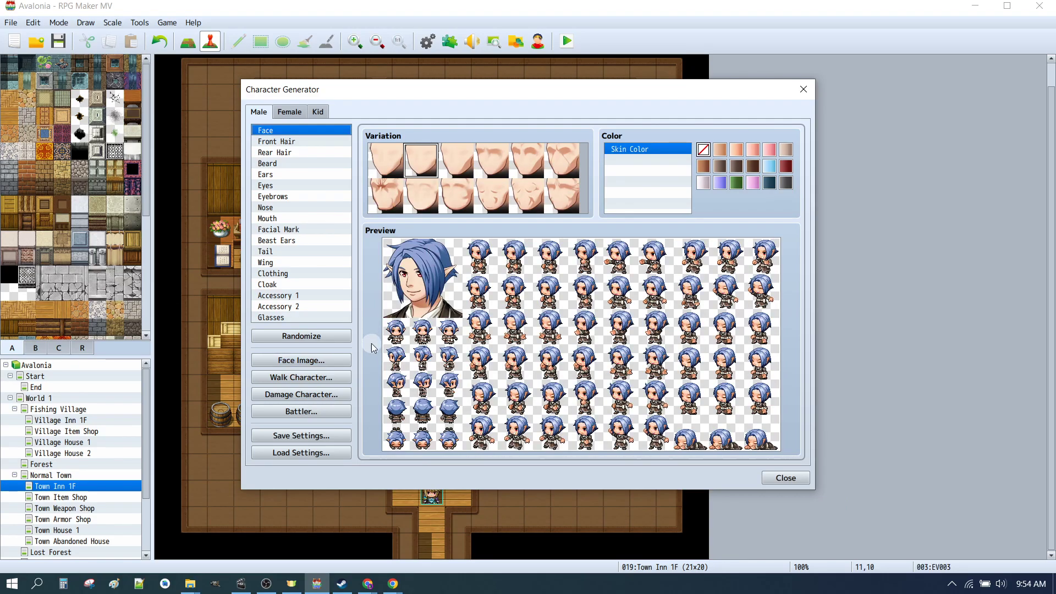
Open the Walk Character window, start an import, and browse a folder window to img/characters.
left_click(336, 376)
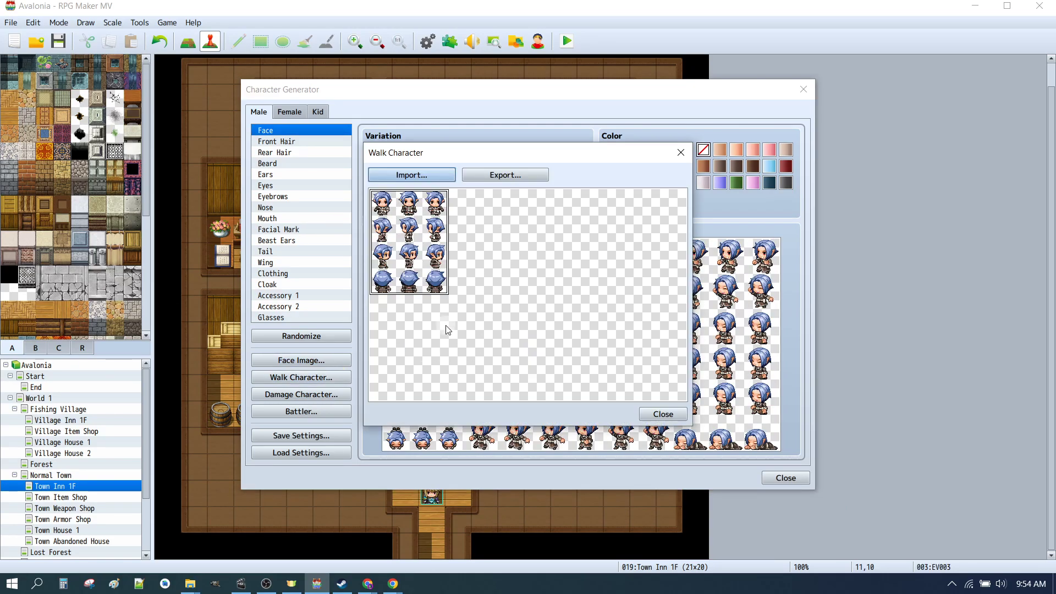
left_click(434, 176)
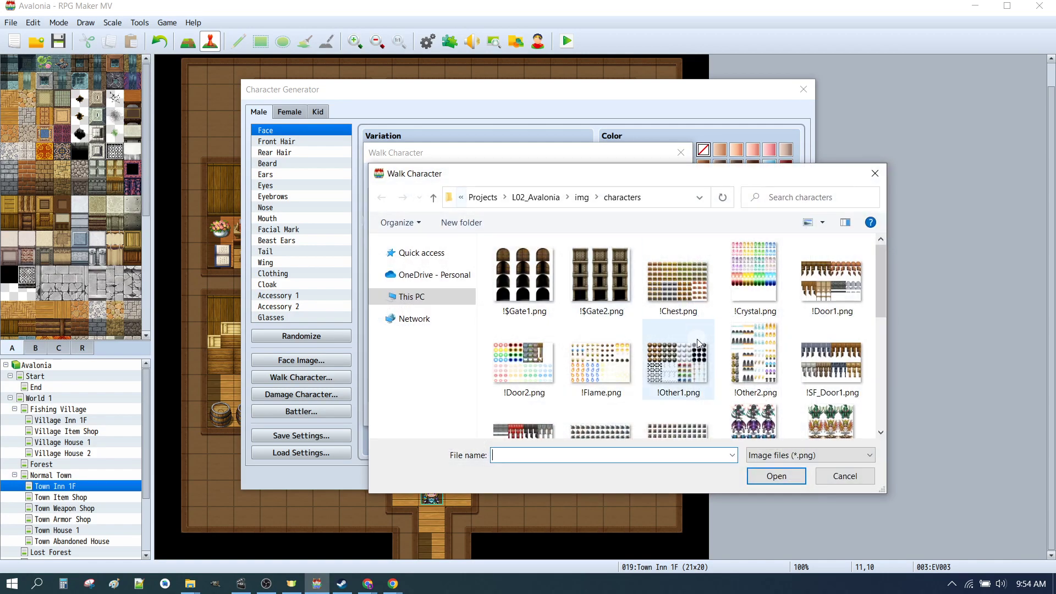
scroll(698, 297, "down", 1)
scroll(687, 274, "down", 3)
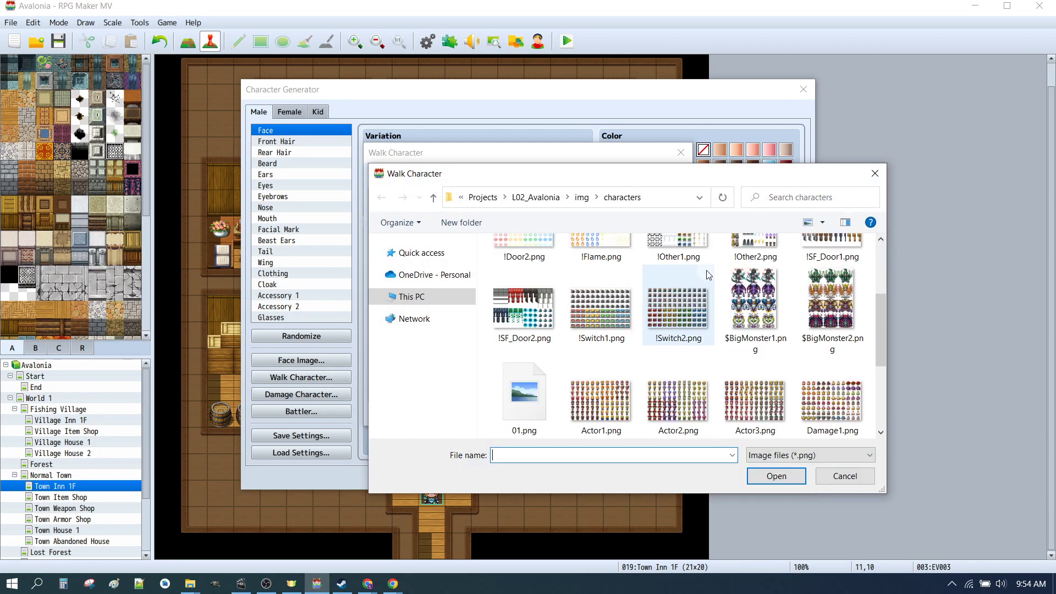
left_click(516, 298)
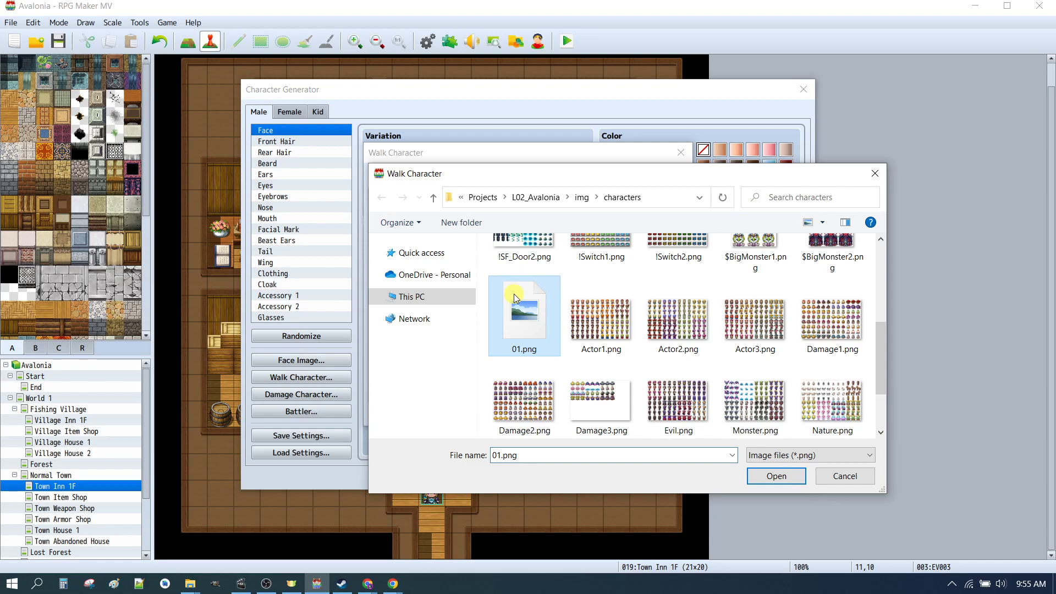
mouse_move(182, 583)
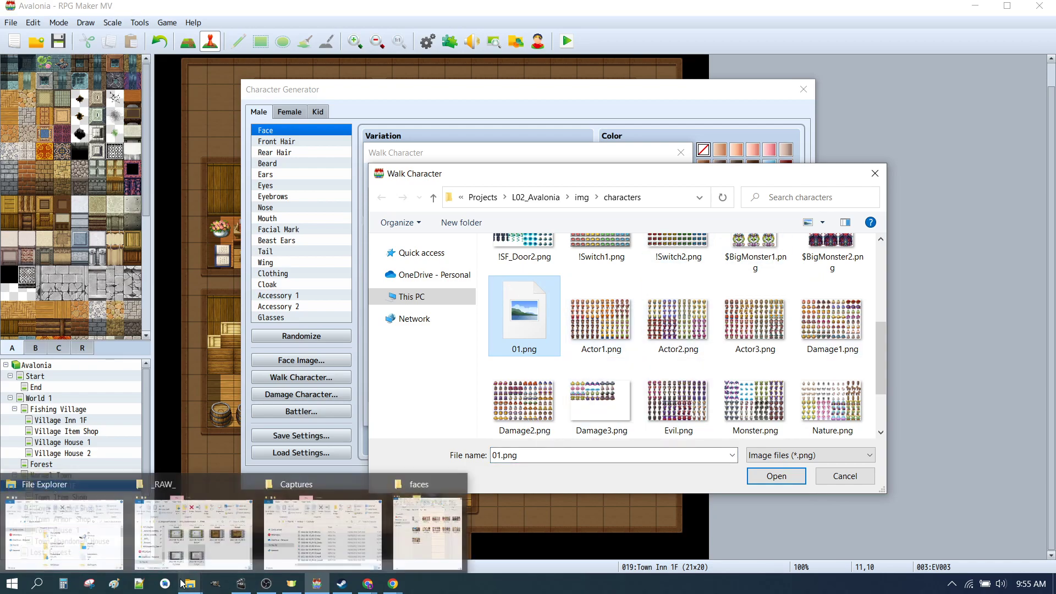
left_click(443, 537)
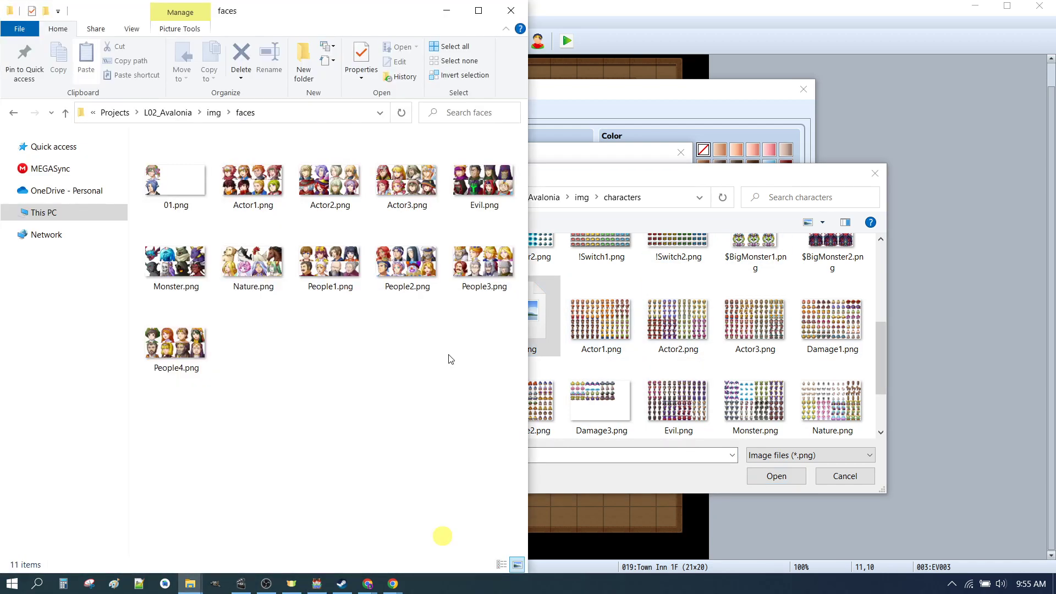
left_click(212, 113)
double_click(176, 204)
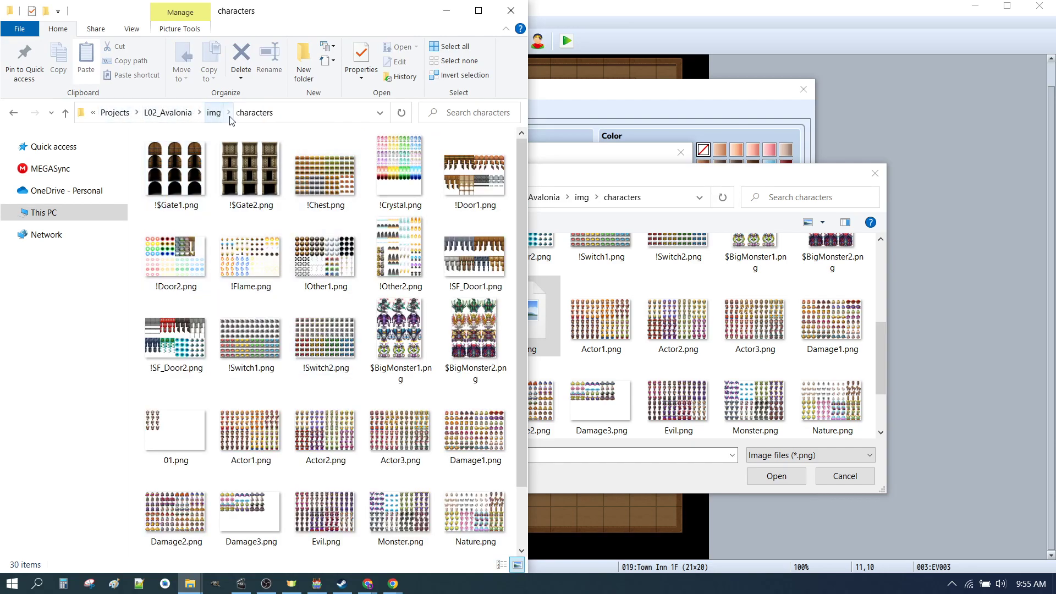
In the import dialog, go to img/characters and import 01.png.
left_click(666, 181)
left_click(581, 197)
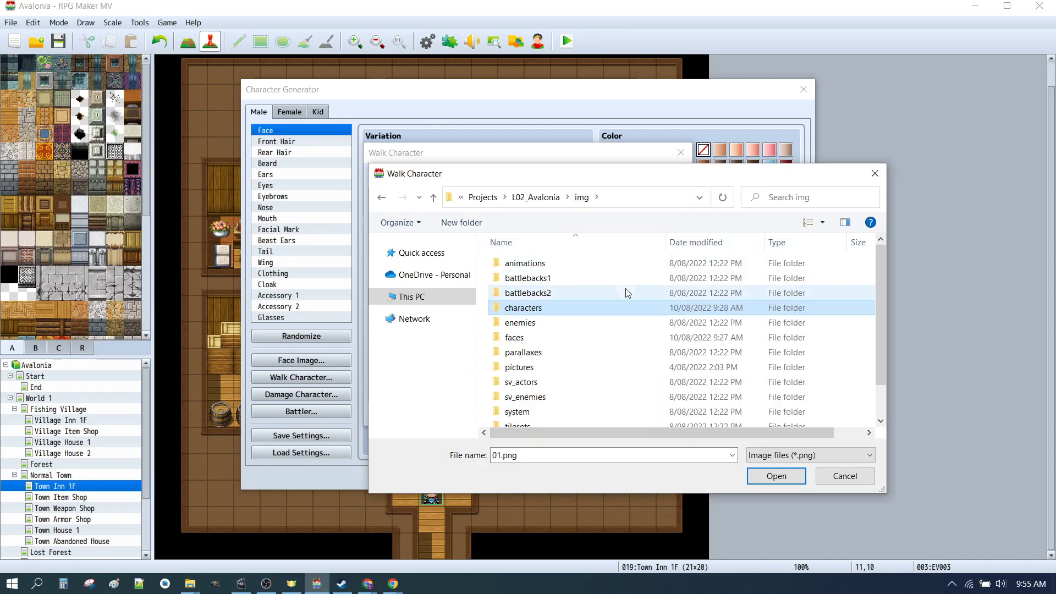
double_click(539, 307)
scroll(608, 308, "down", 1)
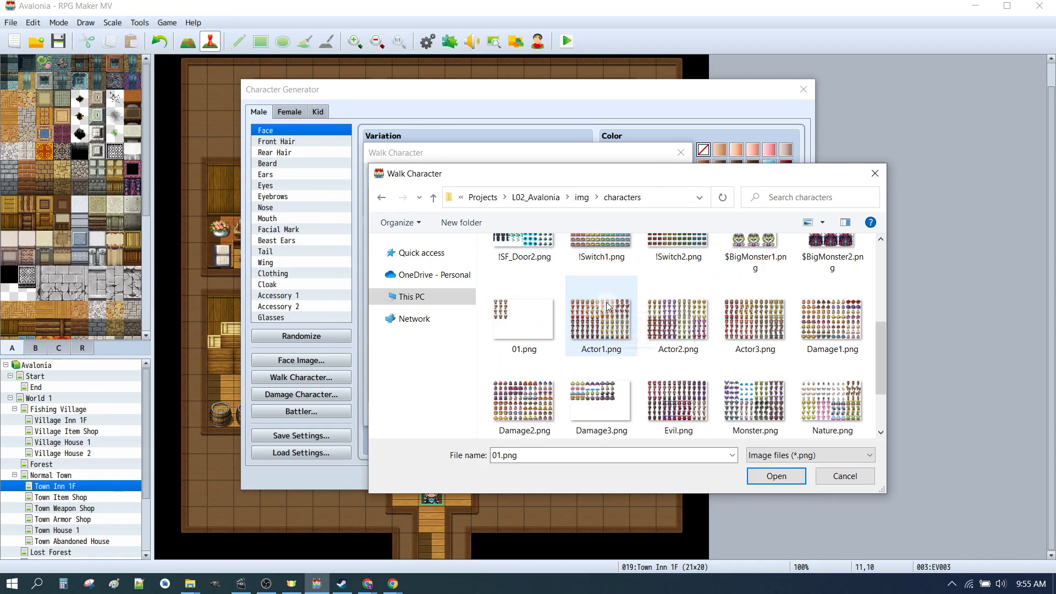
scroll(608, 307, "down", 1)
scroll(608, 311, "up", 2)
left_click(536, 366)
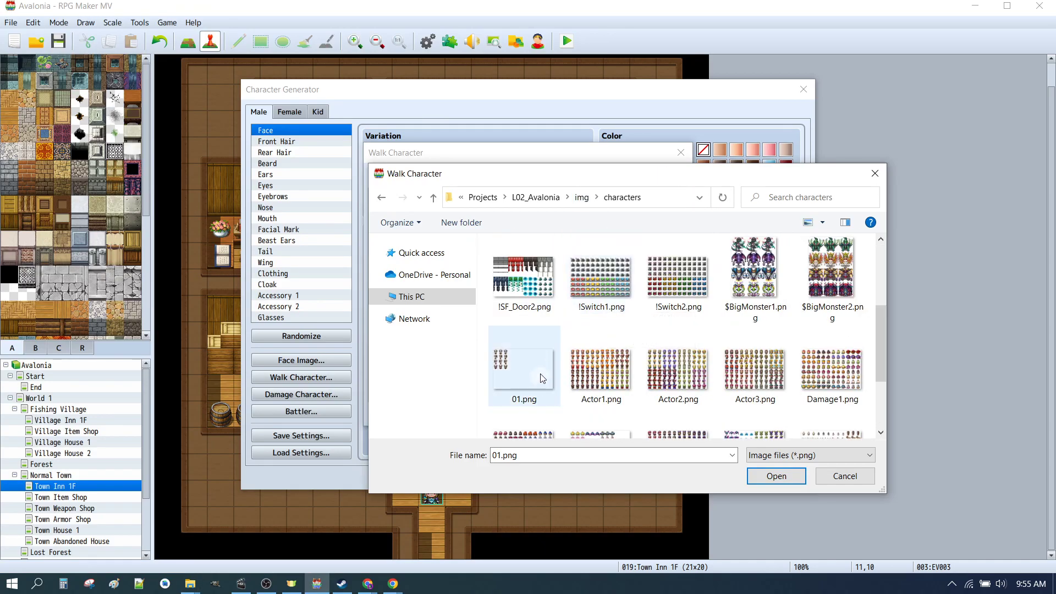
left_click(776, 476)
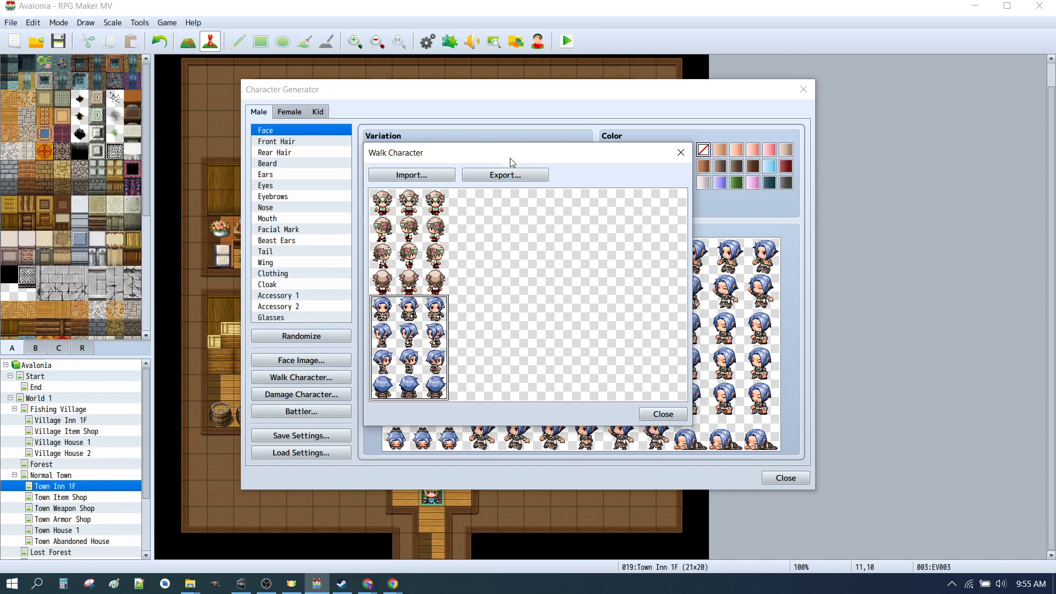
Export the walking sheet over 01.png, confirm the replacement, and close the Walk Character window.
left_click(498, 175)
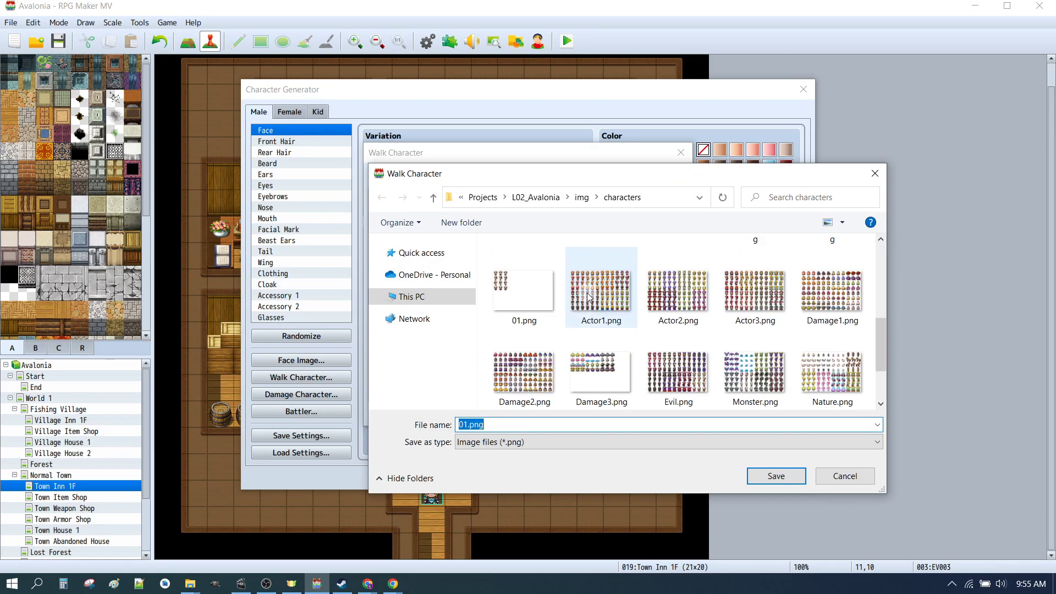
double_click(537, 285)
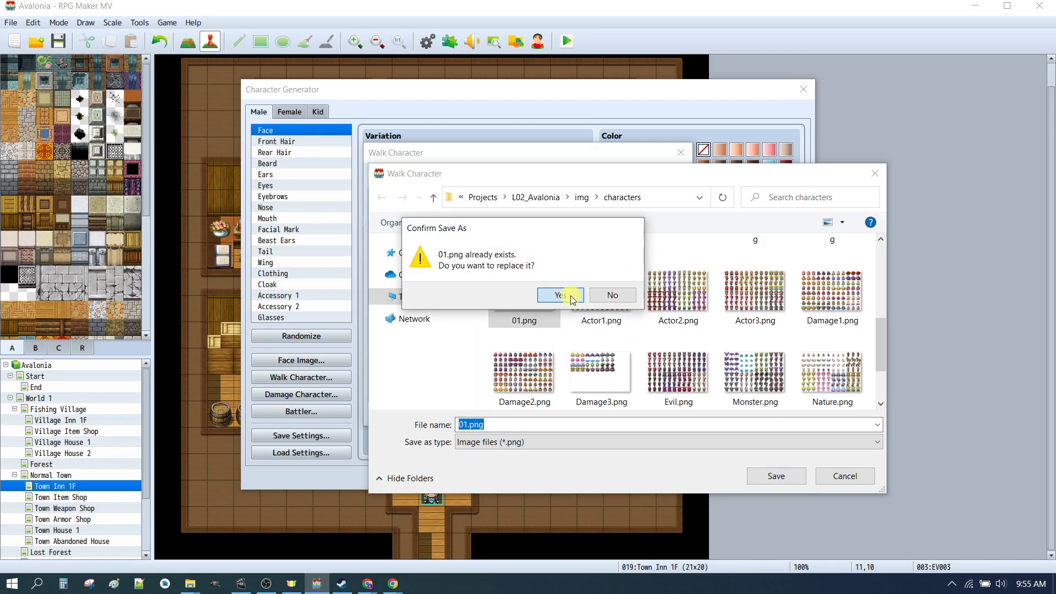
left_click(571, 298)
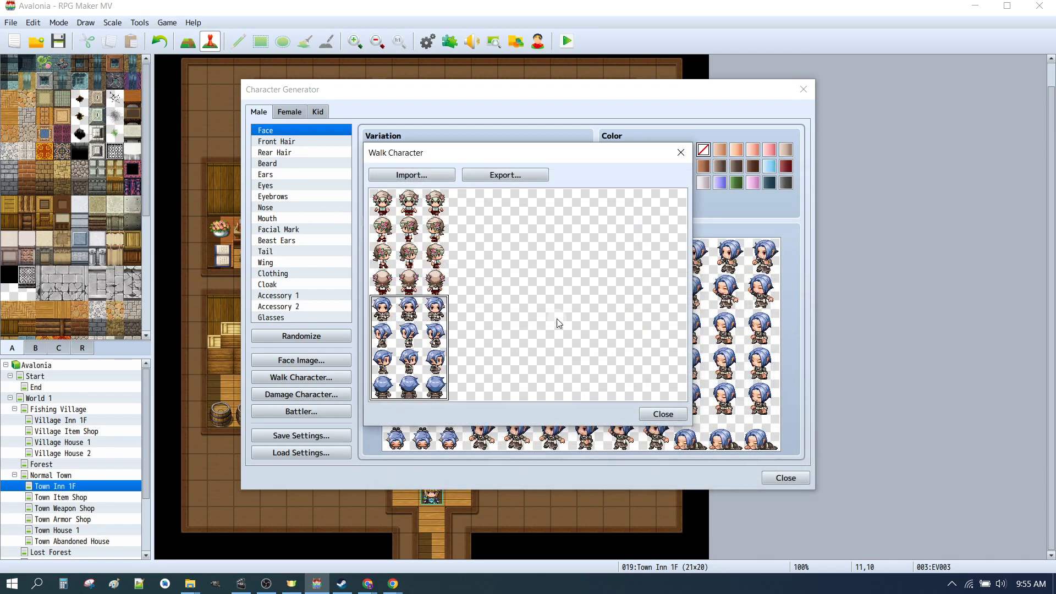
left_click(412, 175)
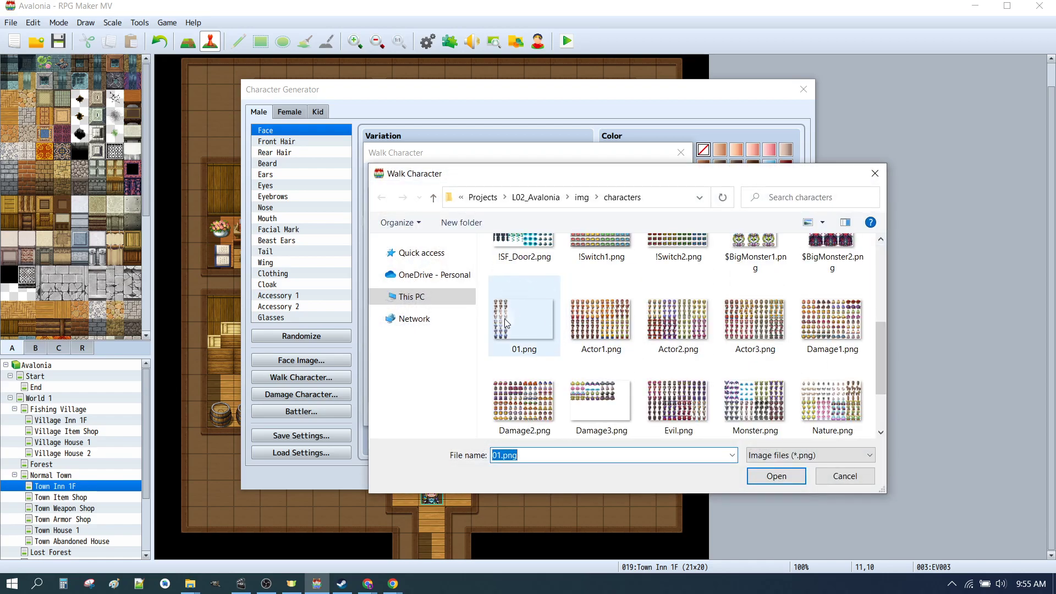
left_click(836, 476)
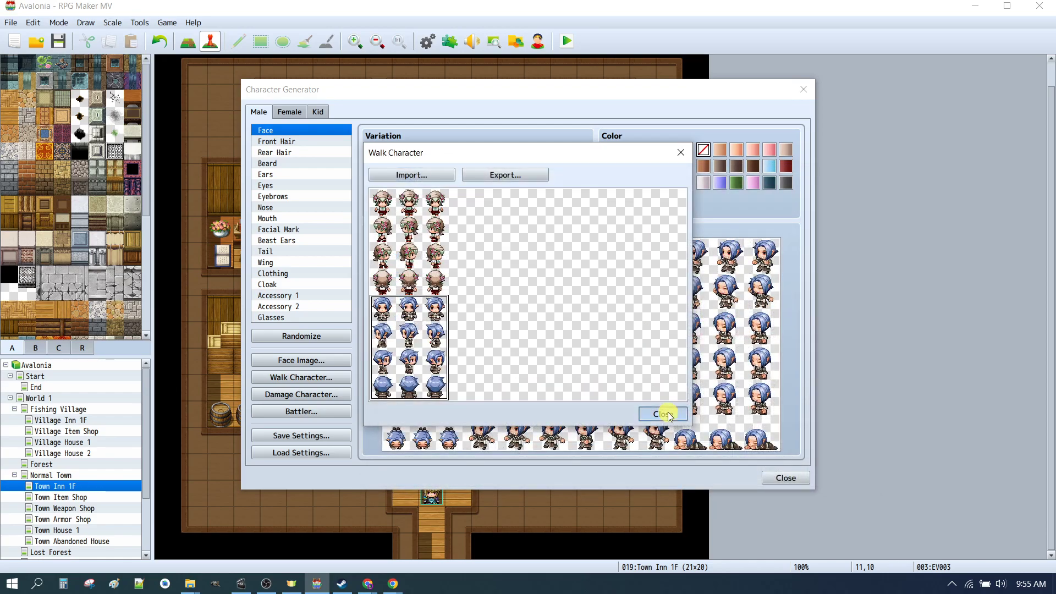
left_click(663, 414)
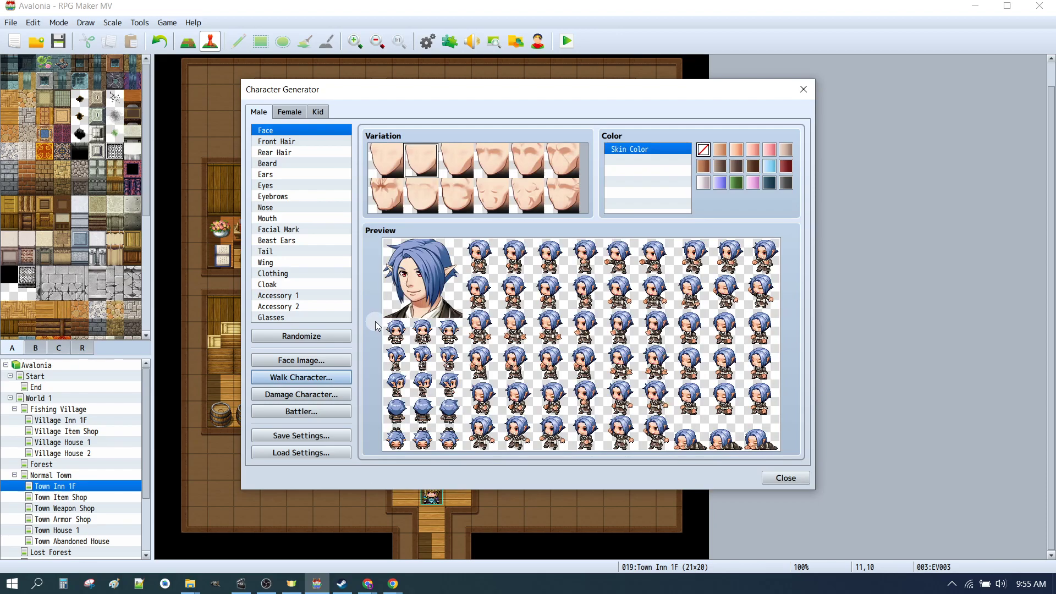
In Normal Town's plaza villager event EV015, set the Show Text face to the 01 blue-haired face.
left_click(785, 477)
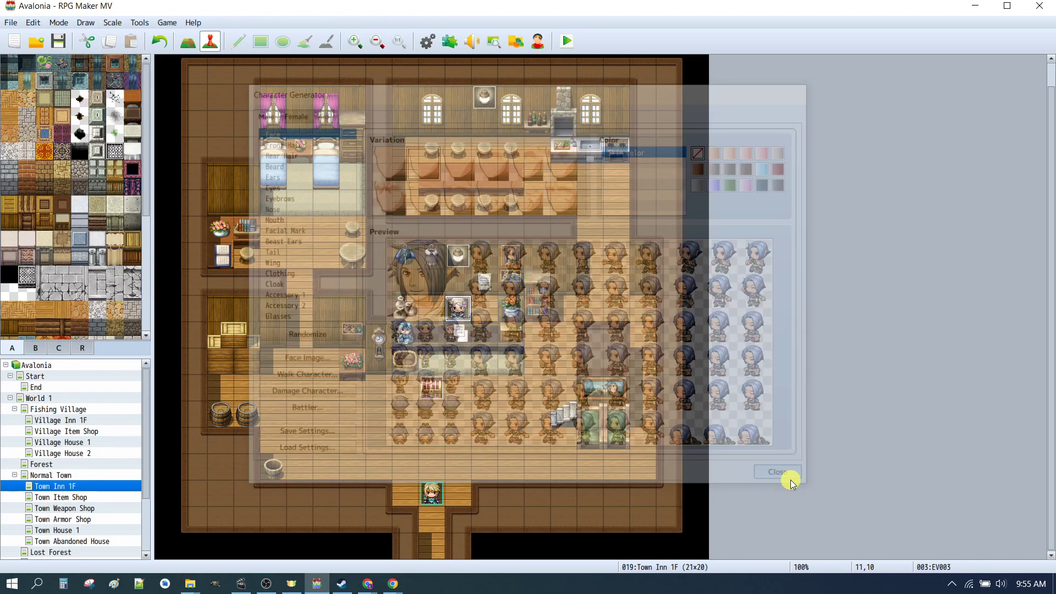
left_click(51, 475)
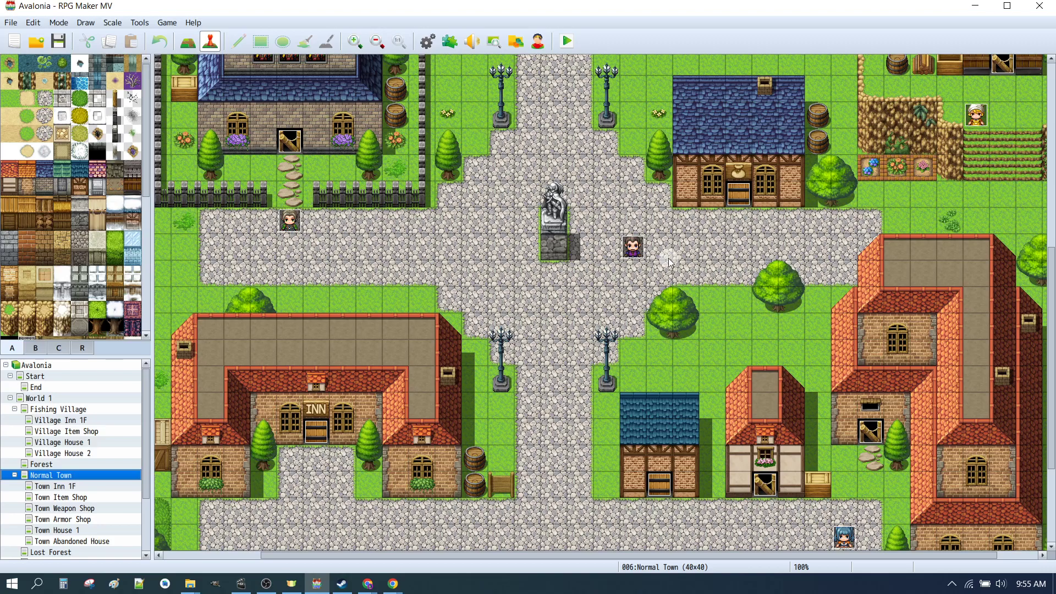
double_click(626, 250)
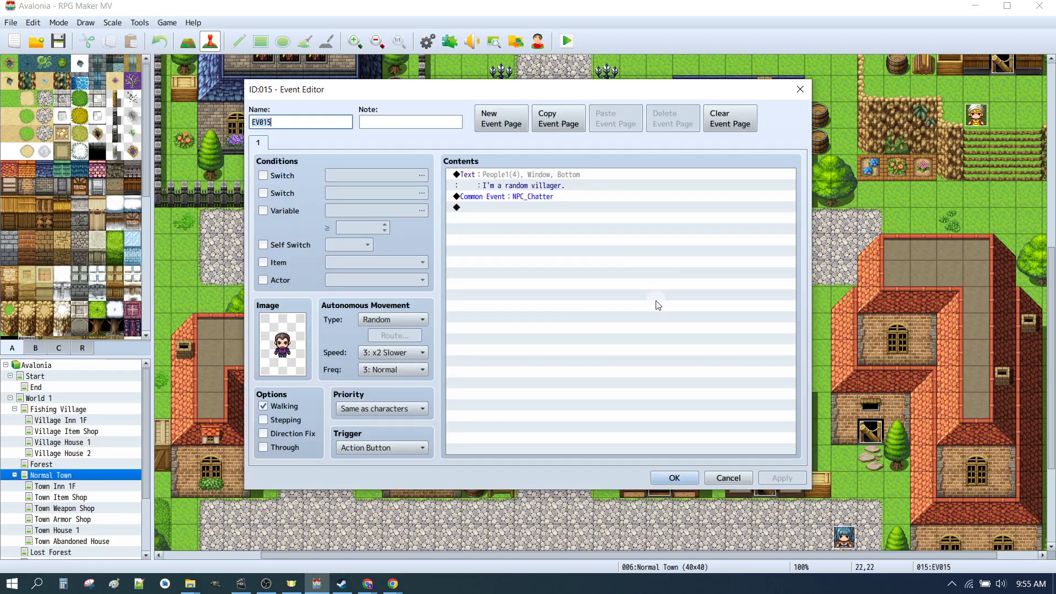
left_click(500, 177)
key("Return")
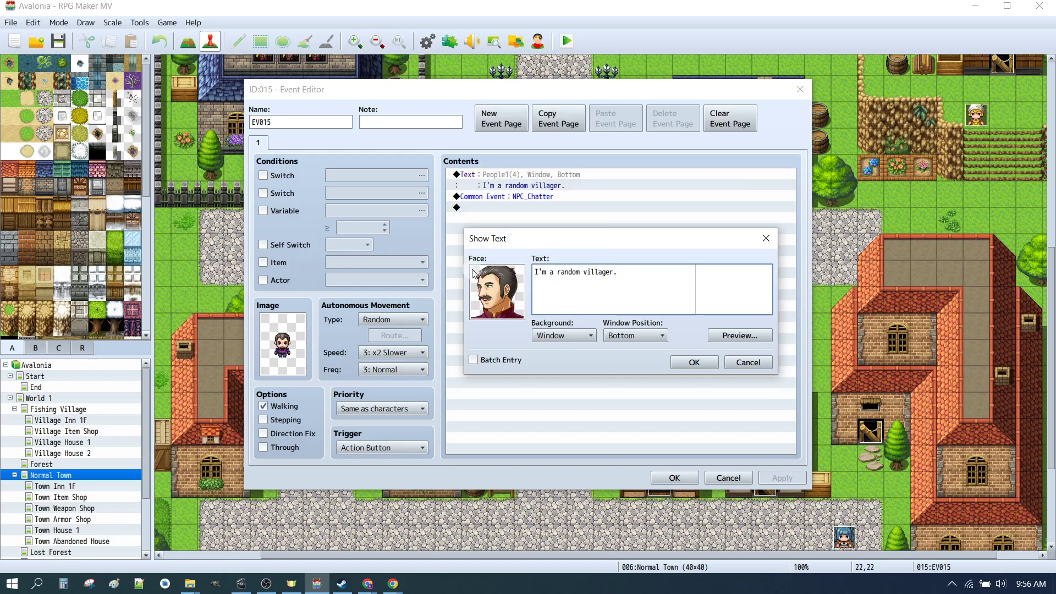
double_click(497, 295)
left_click(448, 208)
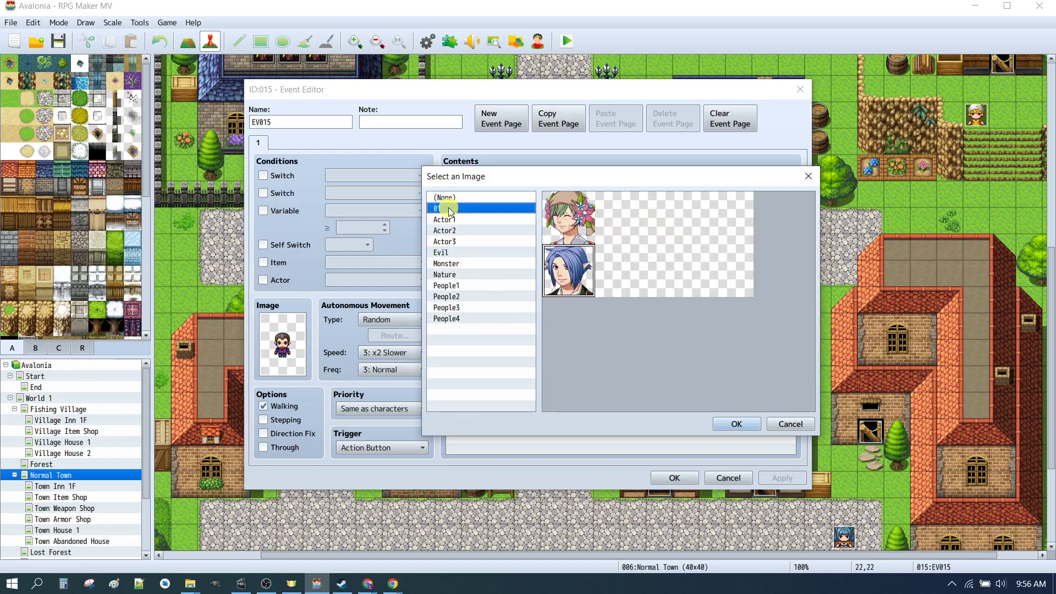
left_click(737, 423)
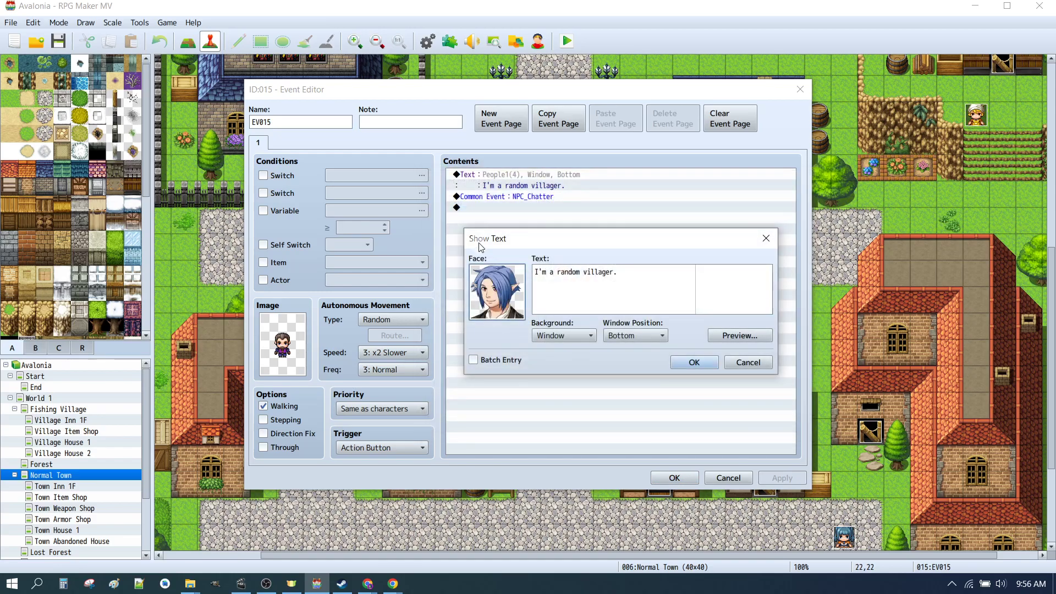
left_click(694, 363)
Set EV015's event image to the blue-haired character from sheet 01 and save the event.
left_click(273, 352)
double_click(273, 352)
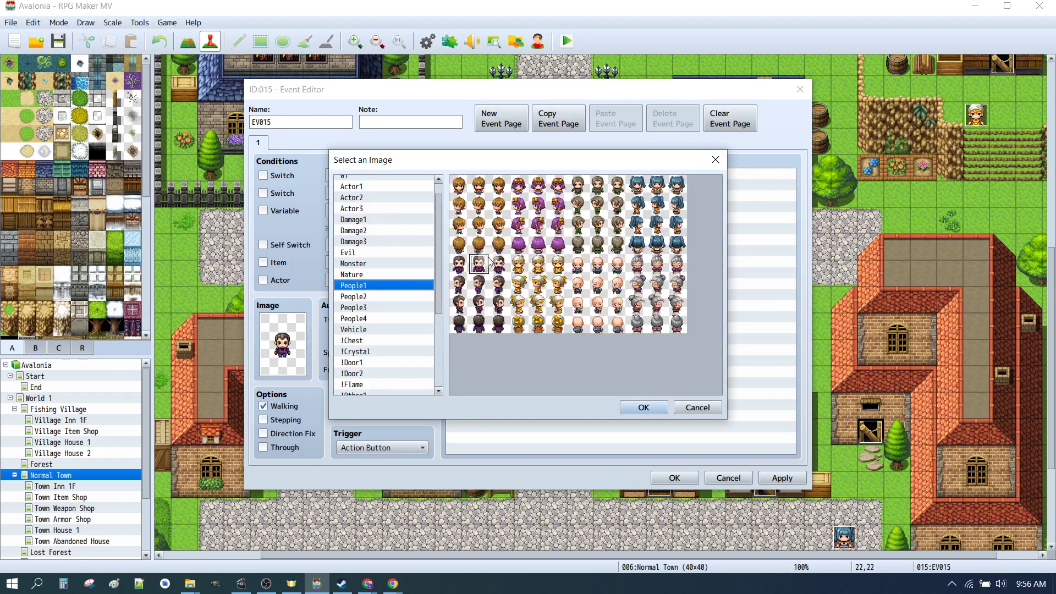
left_click(354, 177)
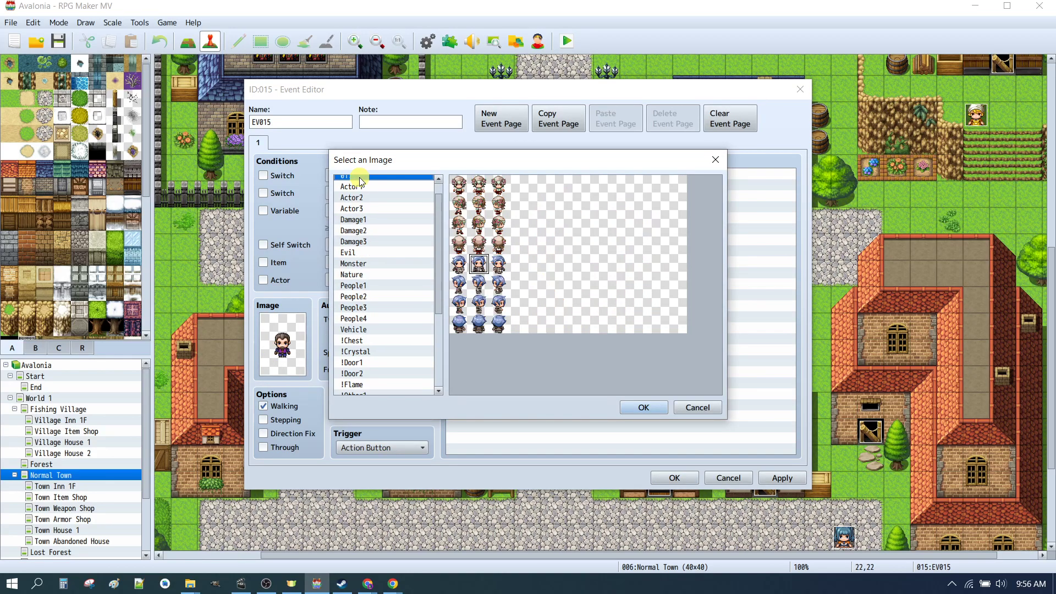
left_click(479, 266)
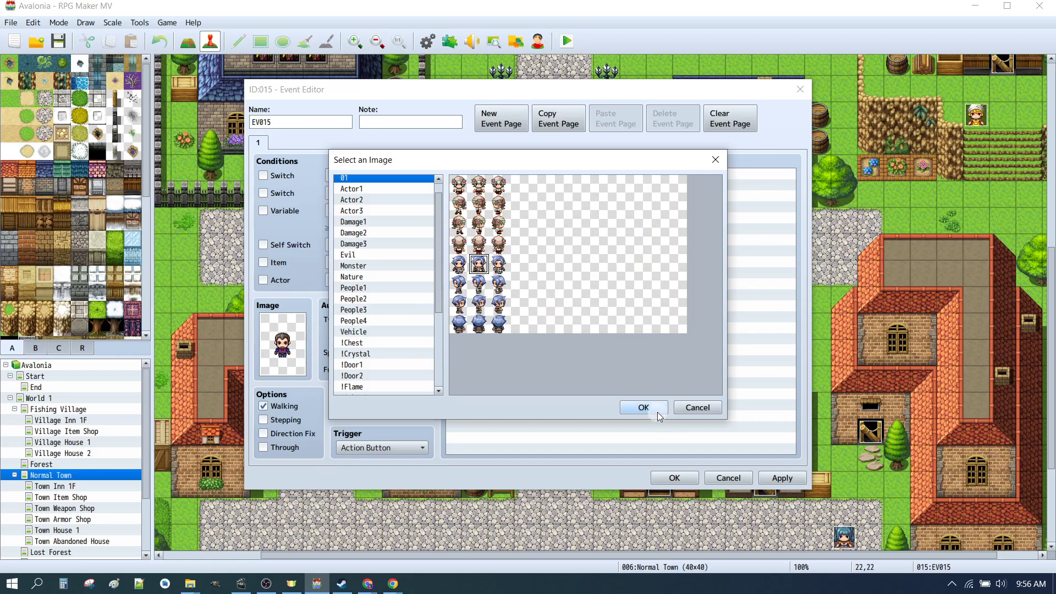
left_click(643, 406)
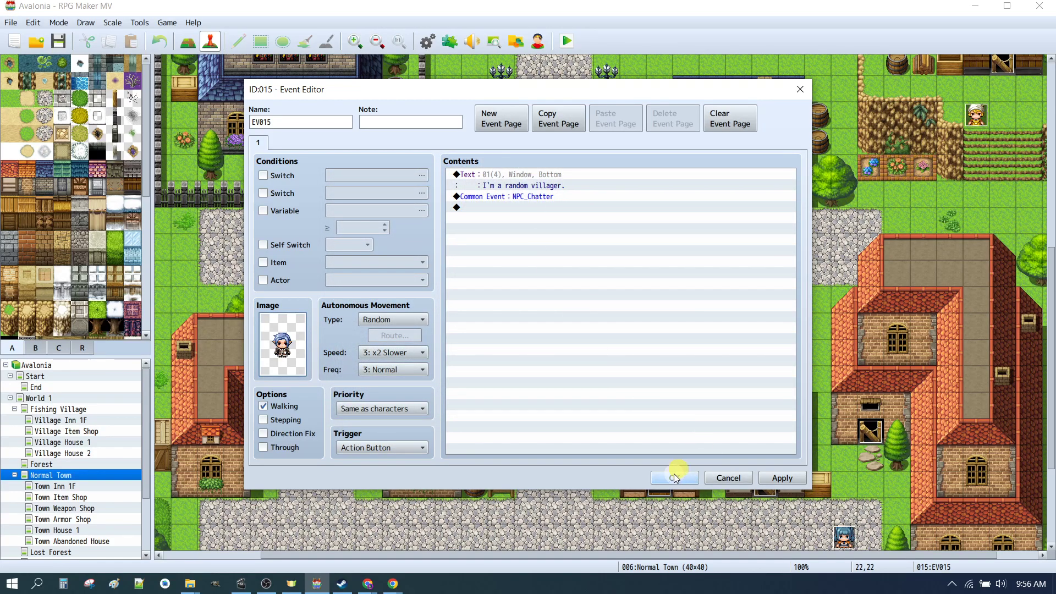
left_click(678, 476)
Set the player's starting position on the road below the plaza, then save and playtest.
right_click(546, 360)
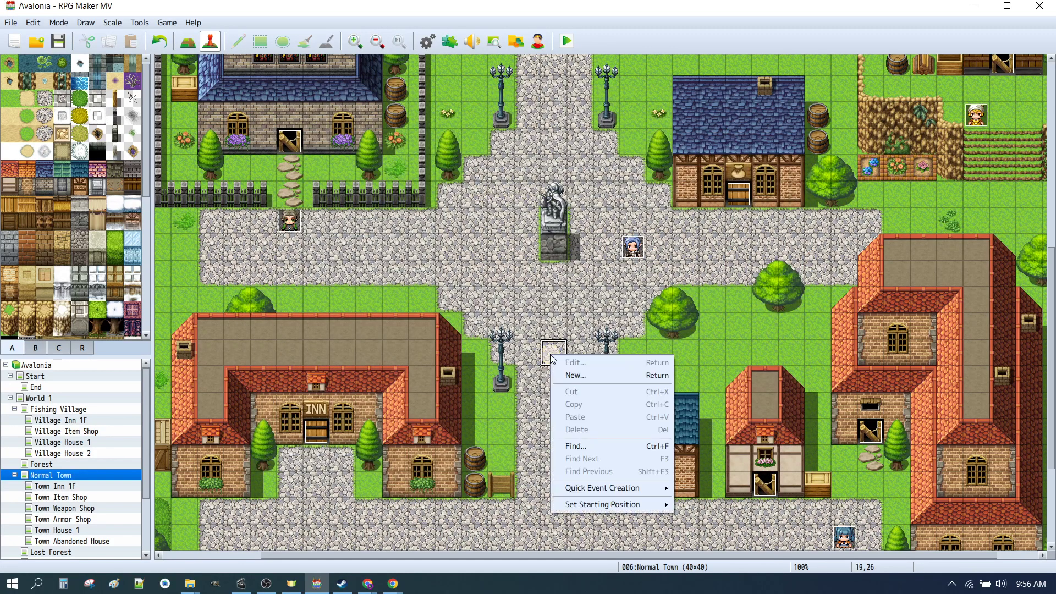
mouse_move(600, 502)
left_click(697, 503)
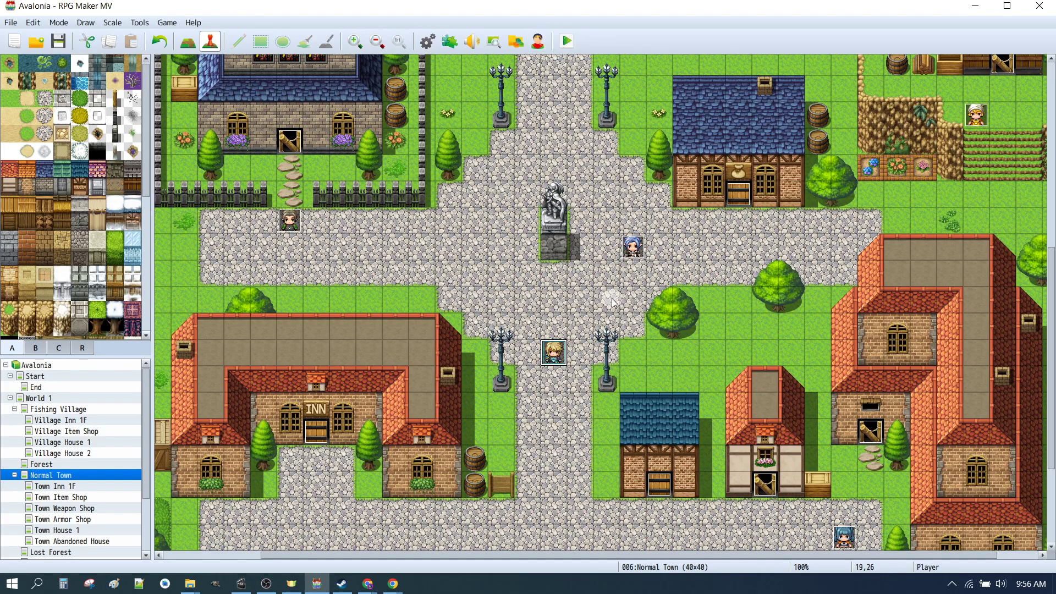
left_click(566, 42)
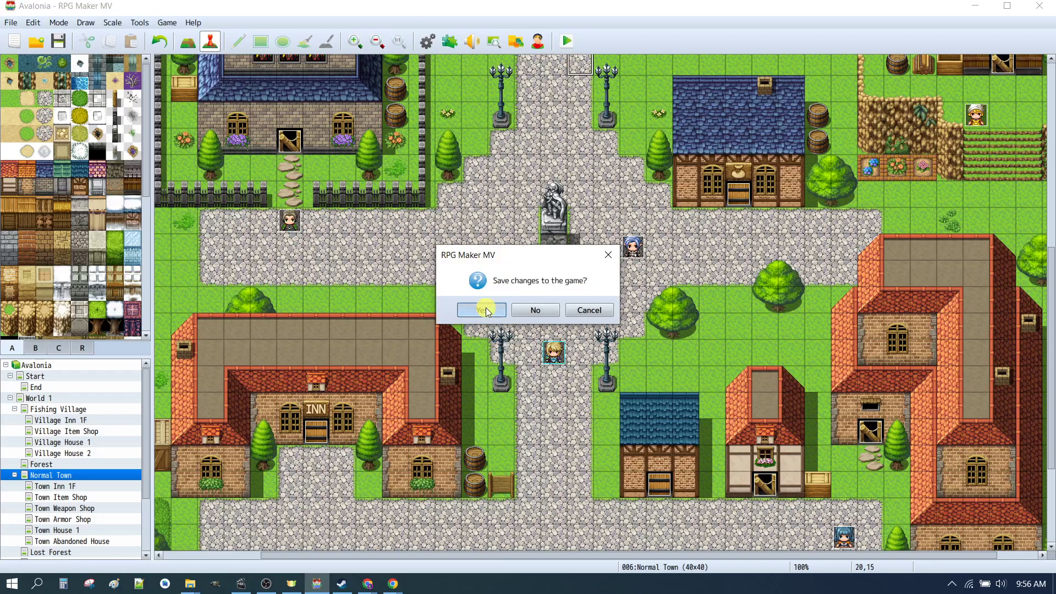
left_click(481, 310)
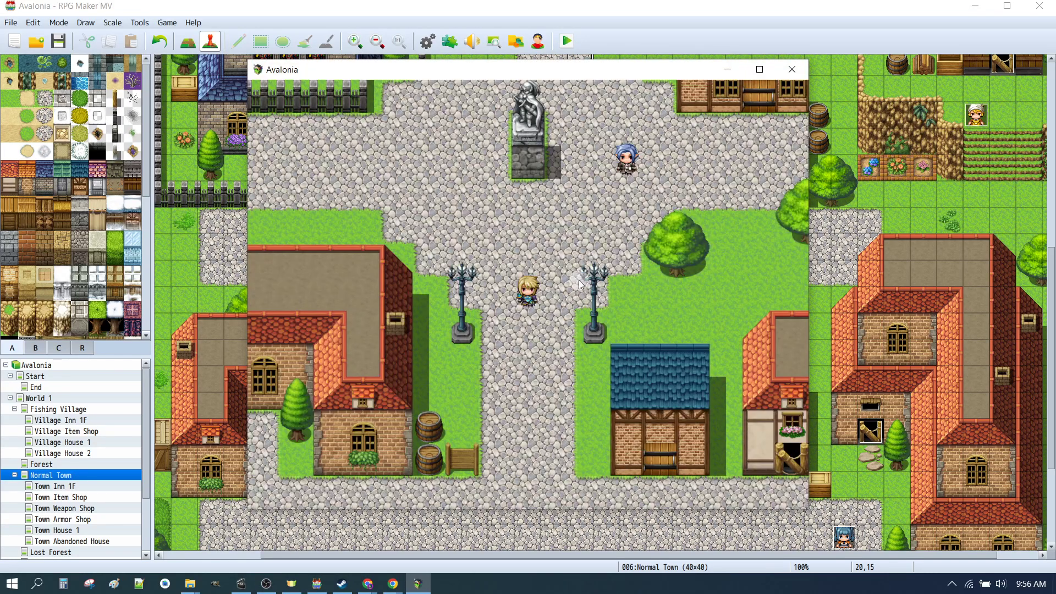
Walk to the villager, read its random dialogue, and end the playtest with Alt+F4.
left_click(588, 223)
left_click(563, 268)
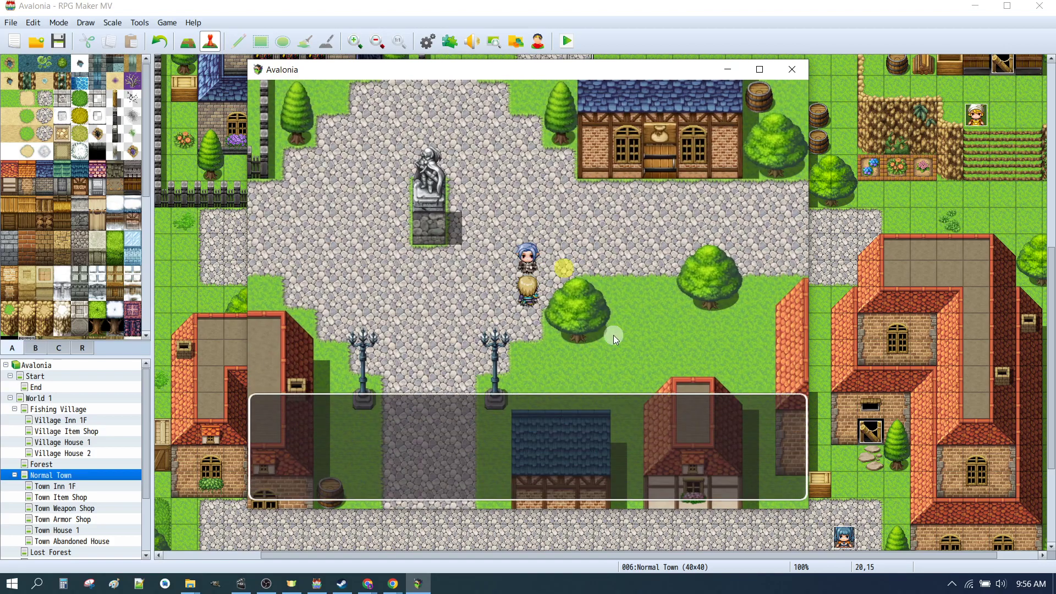
left_click(498, 461)
left_click(479, 455)
left_click(456, 295)
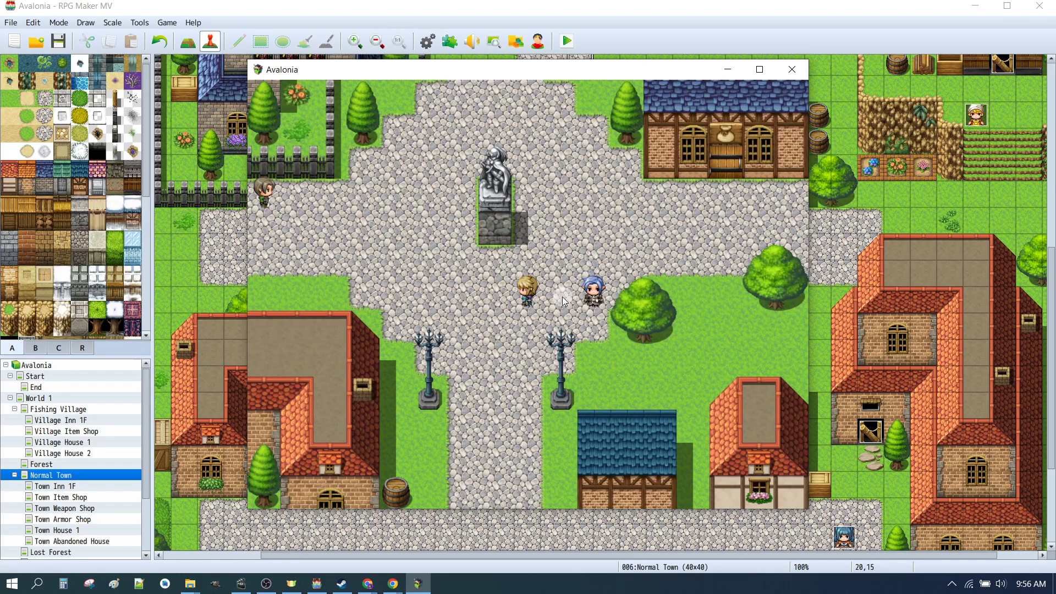
key("alt+F4")
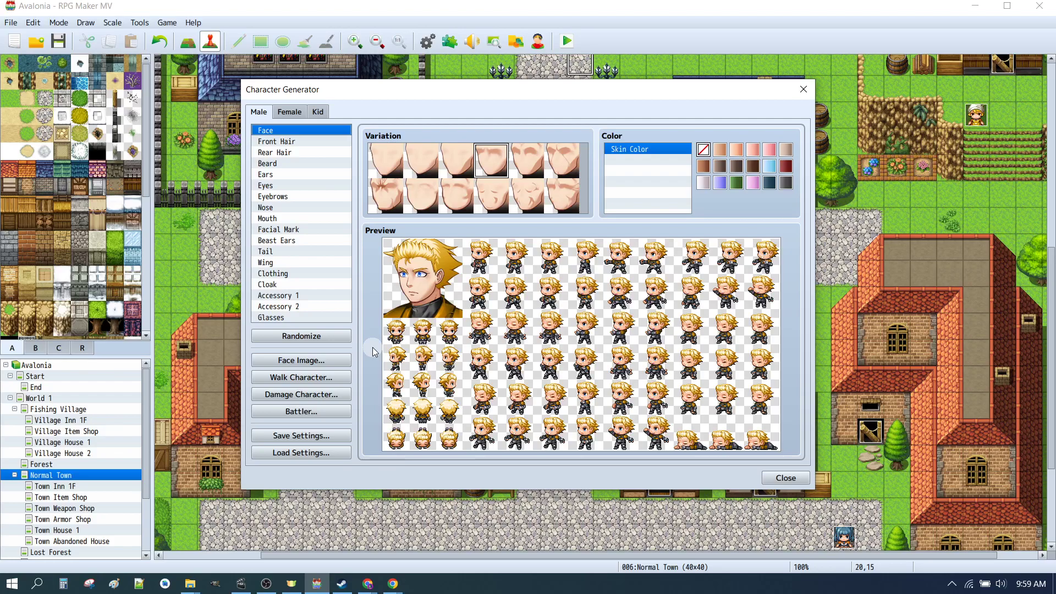
Save the current male generator settings under the new file name 01b.json.
left_click(290, 112)
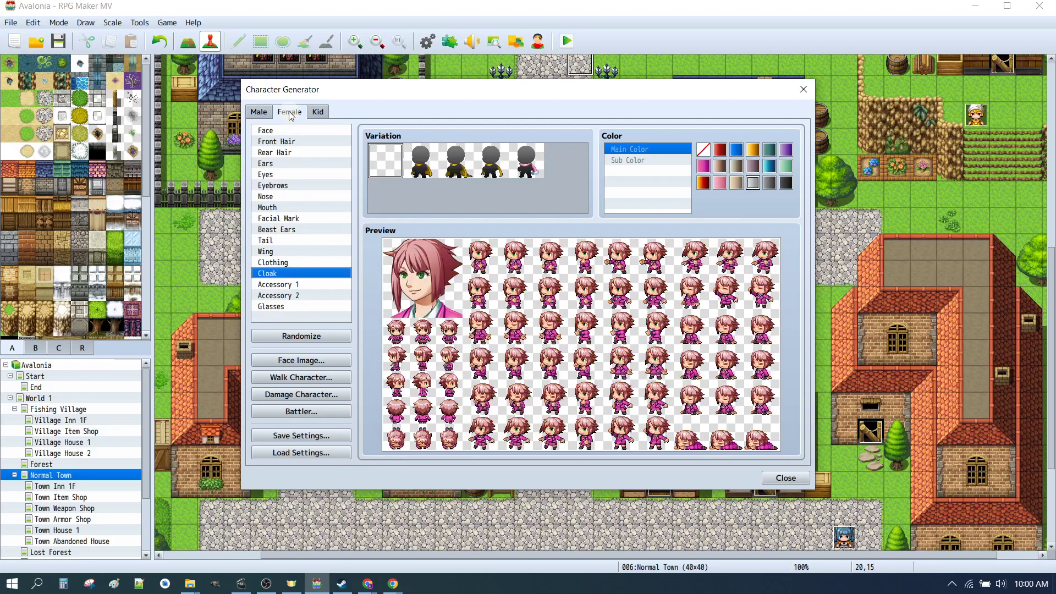
left_click(271, 110)
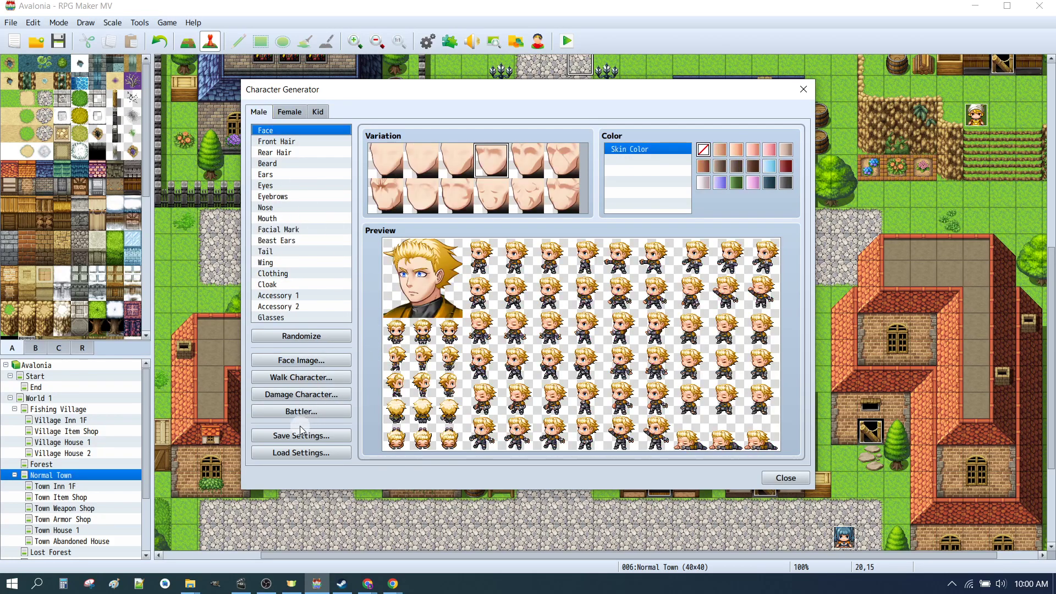
left_click(297, 436)
left_click(395, 200)
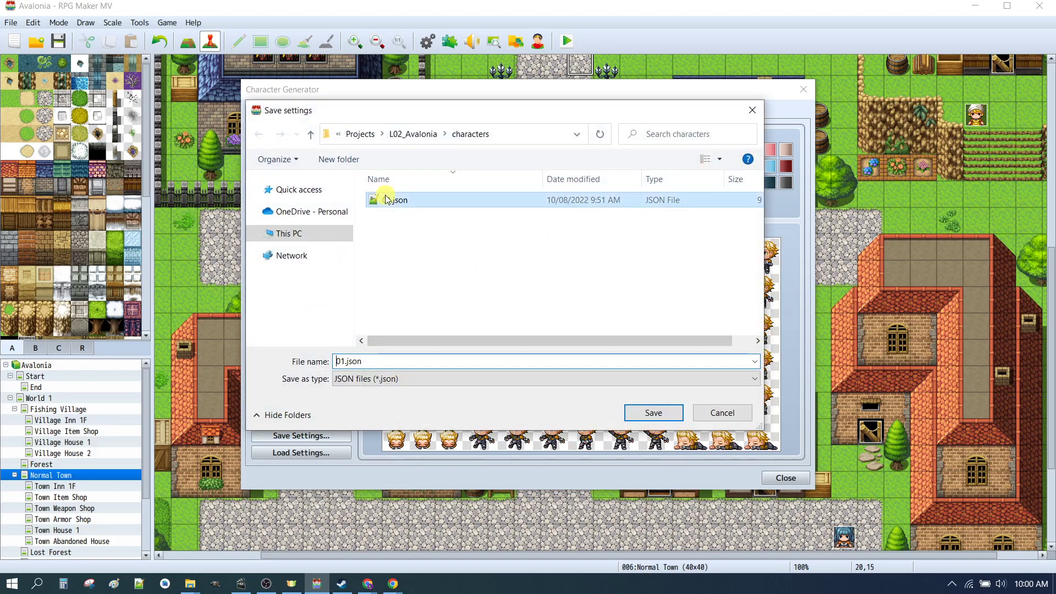
double_click(346, 362)
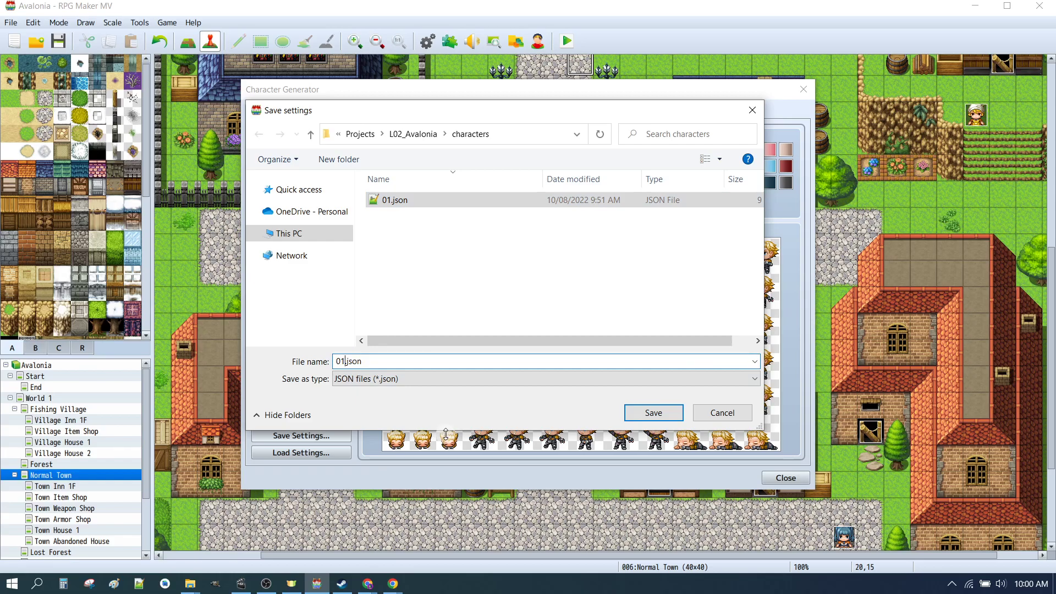
type("b")
left_click(653, 413)
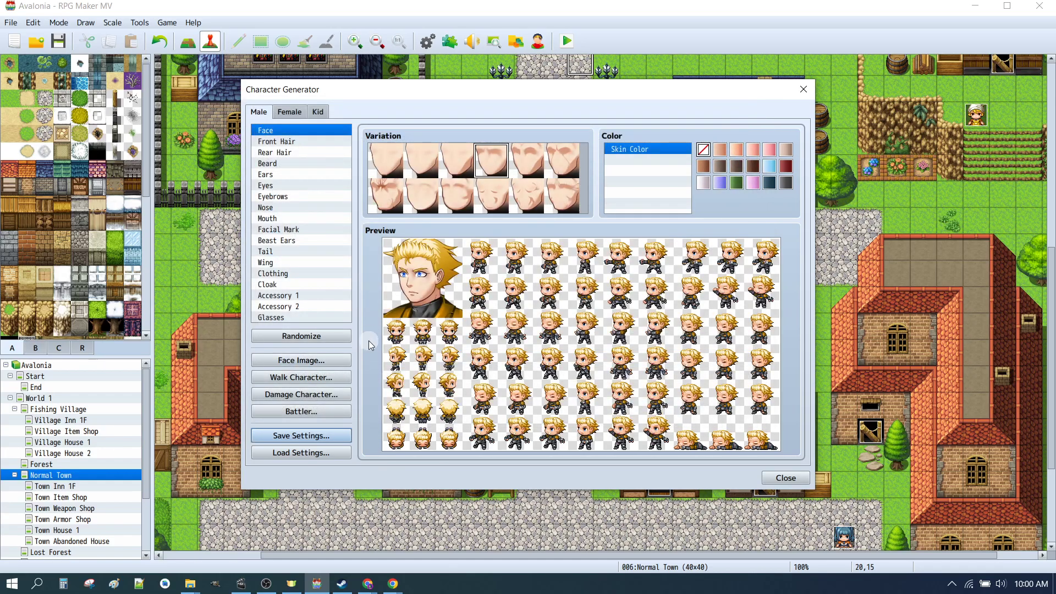
Add the blond male's face to the 01.png face sheet and export it over 01.png.
left_click(341, 363)
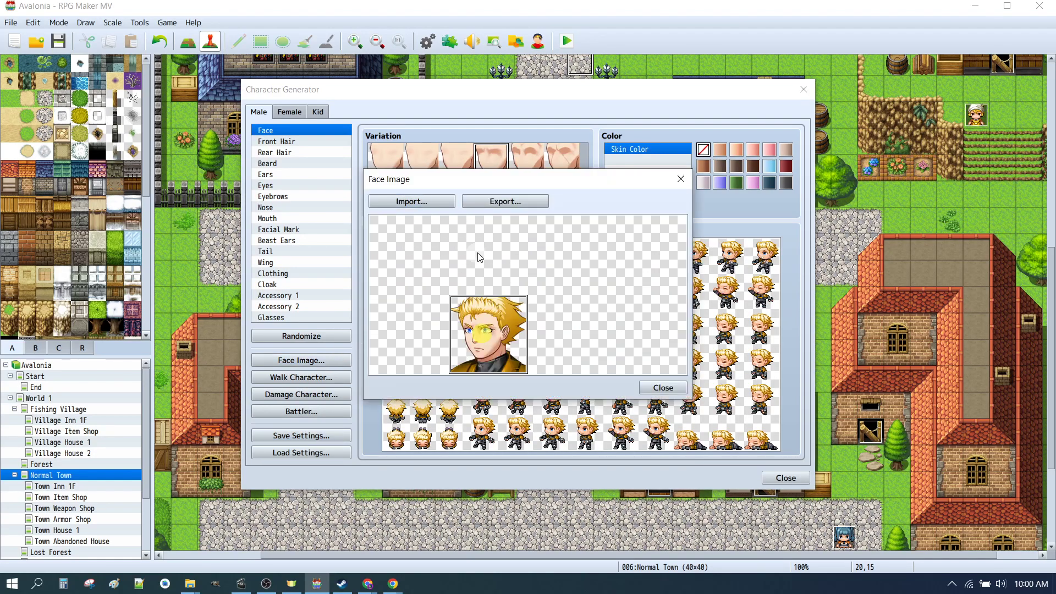
left_click(422, 201)
left_click(544, 319)
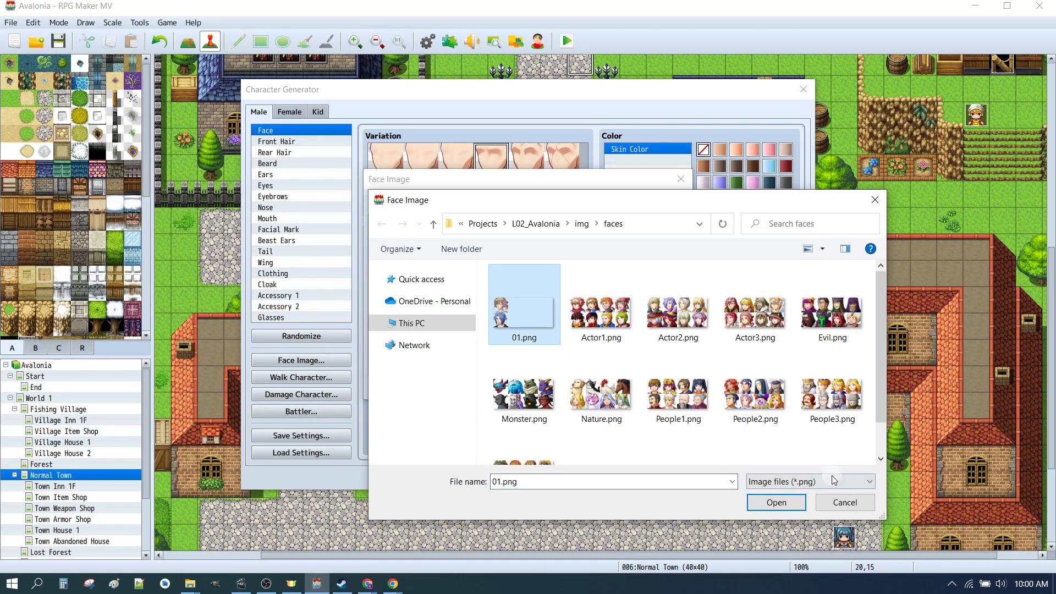
left_click(777, 502)
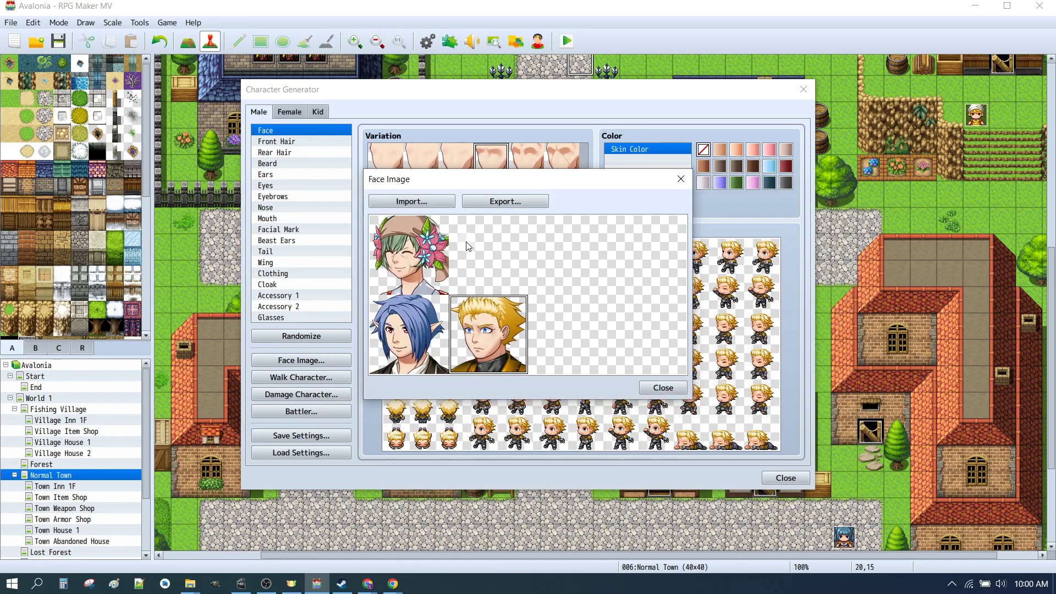
left_click(506, 209)
left_click(522, 317)
left_click(771, 506)
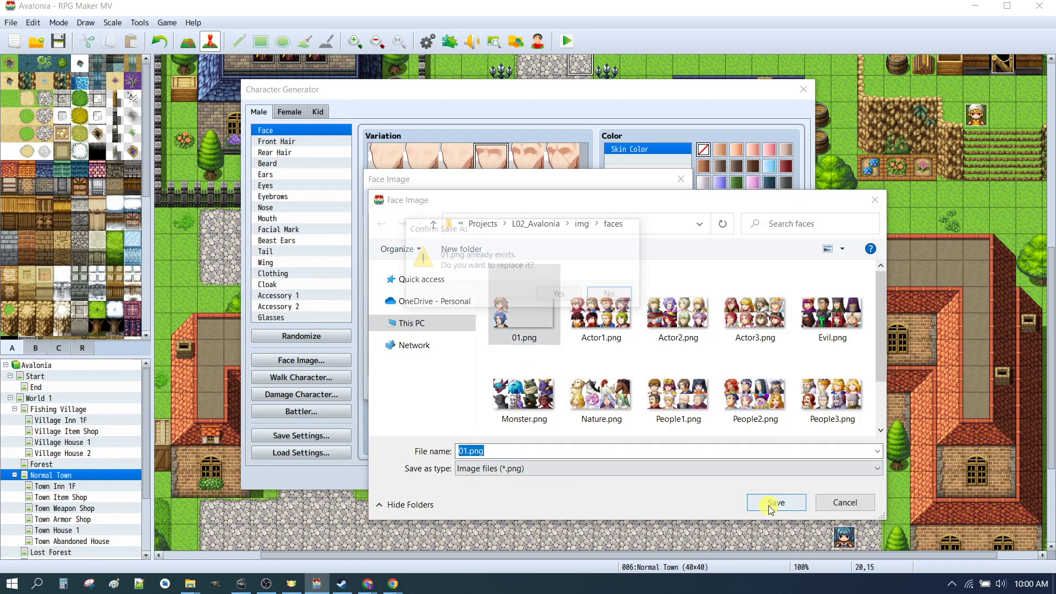
left_click(566, 294)
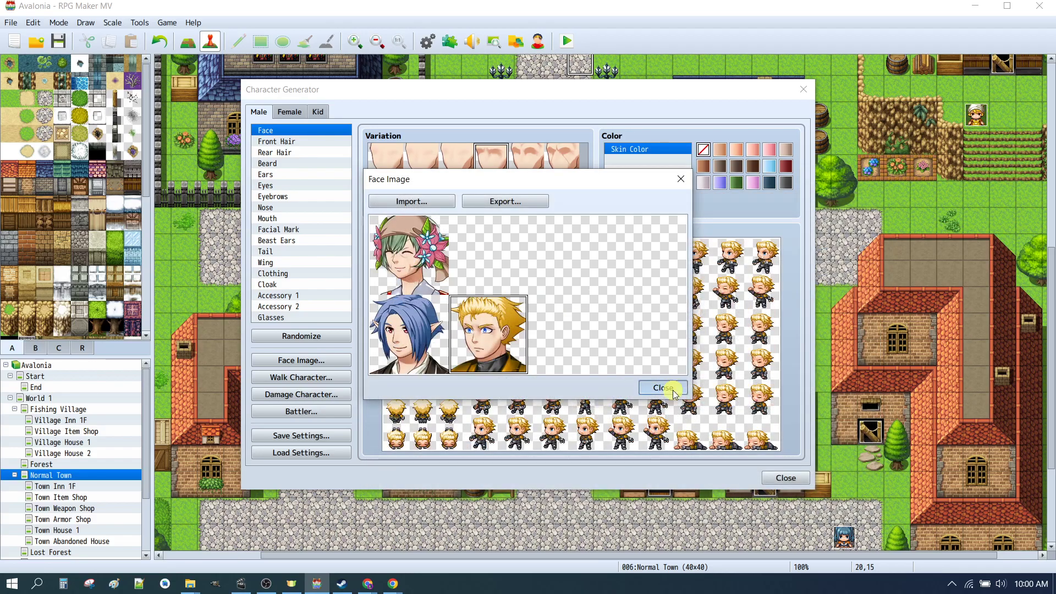
left_click(672, 389)
Add the blond male's walking sprites to the 01.png character sheet and export it over 01.png.
left_click(332, 378)
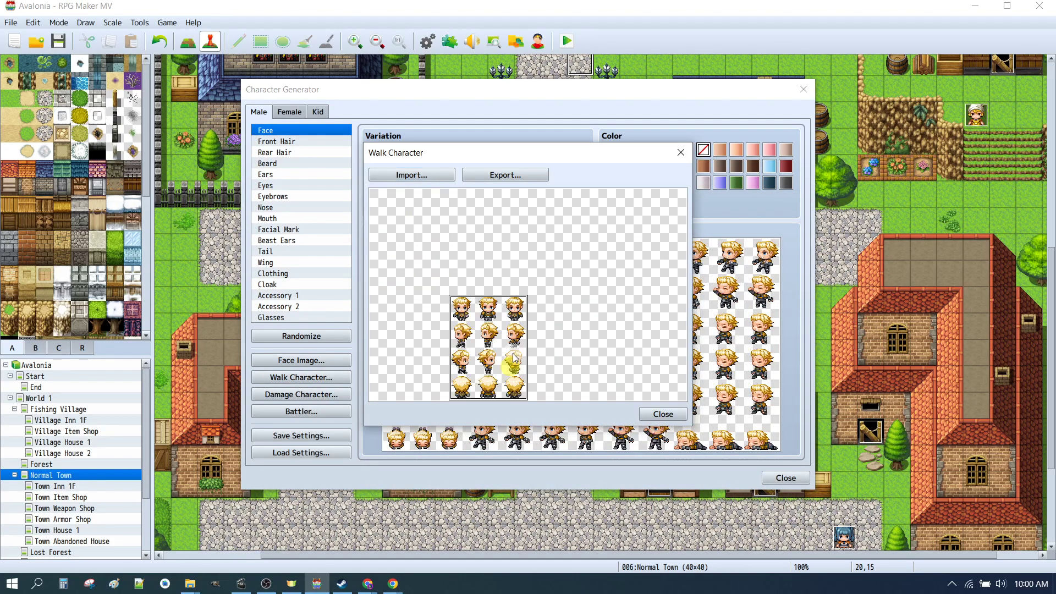
left_click(407, 176)
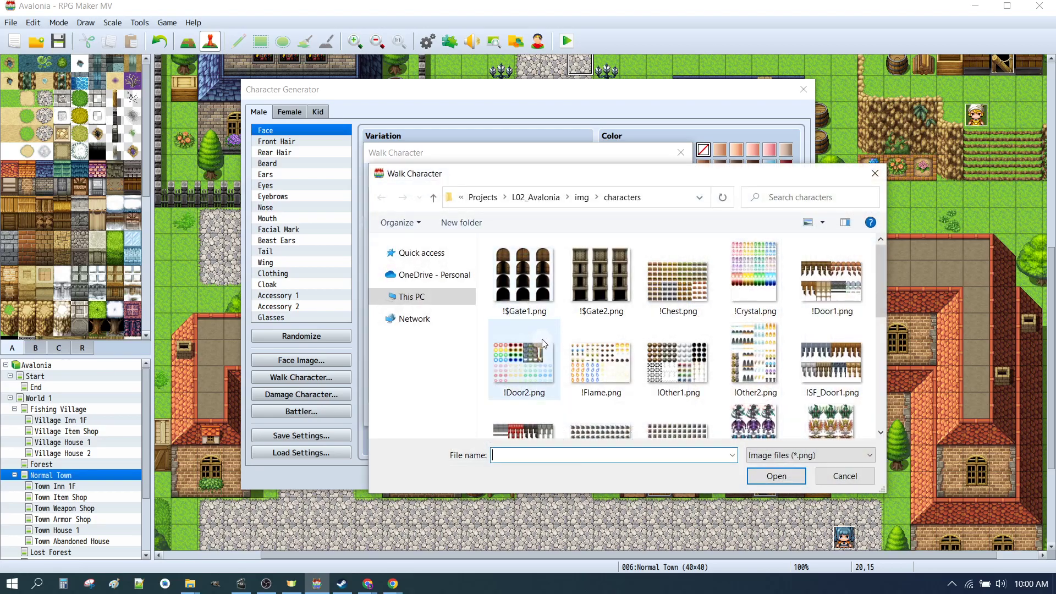
scroll(631, 333, "down", 3)
left_click(523, 307)
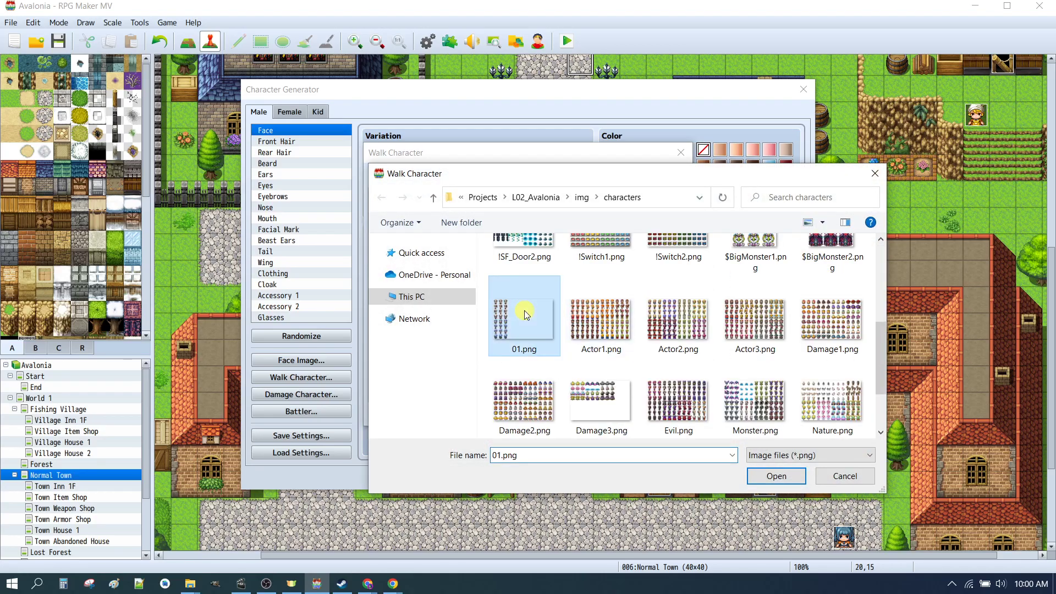
left_click(775, 475)
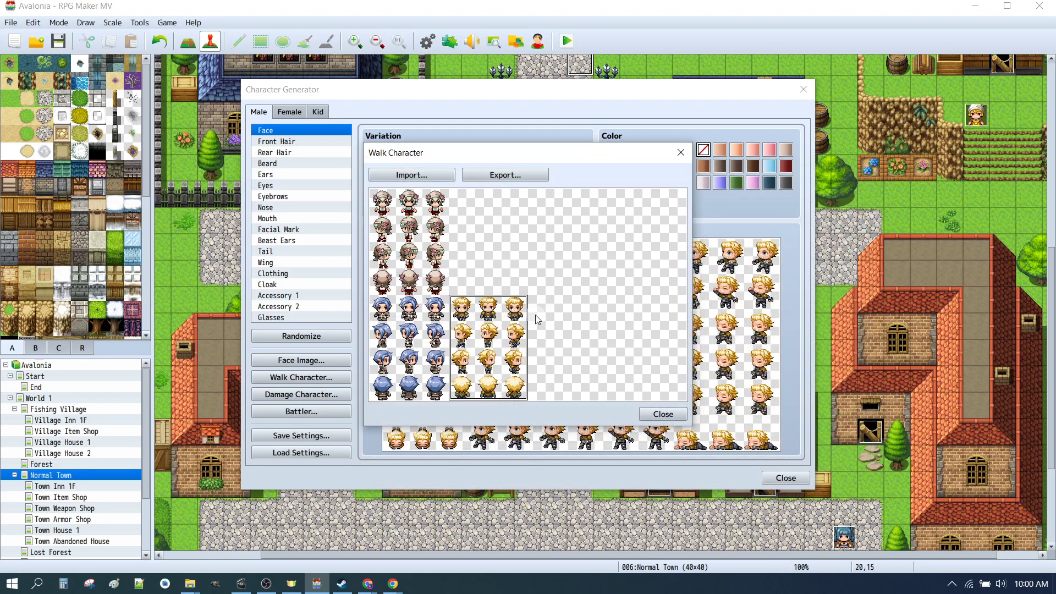
left_click(504, 175)
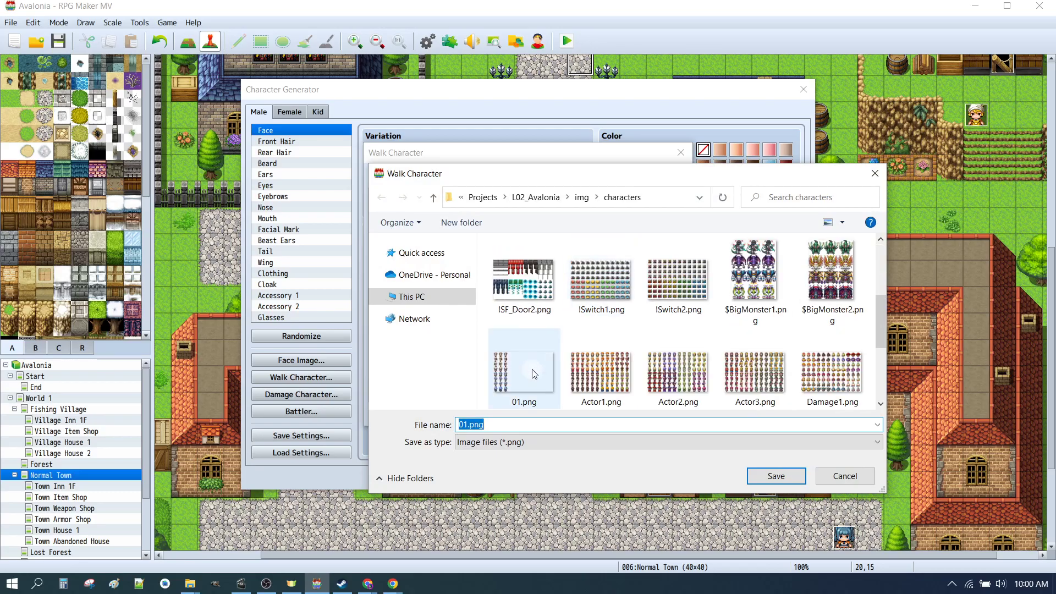
left_click(525, 369)
left_click(775, 476)
left_click(560, 295)
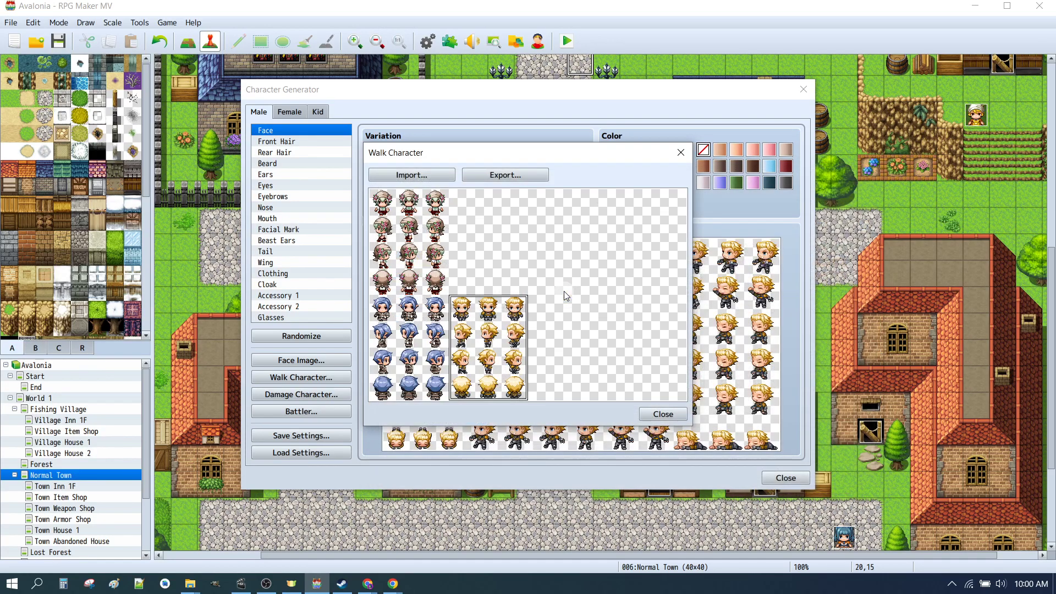
left_click(663, 413)
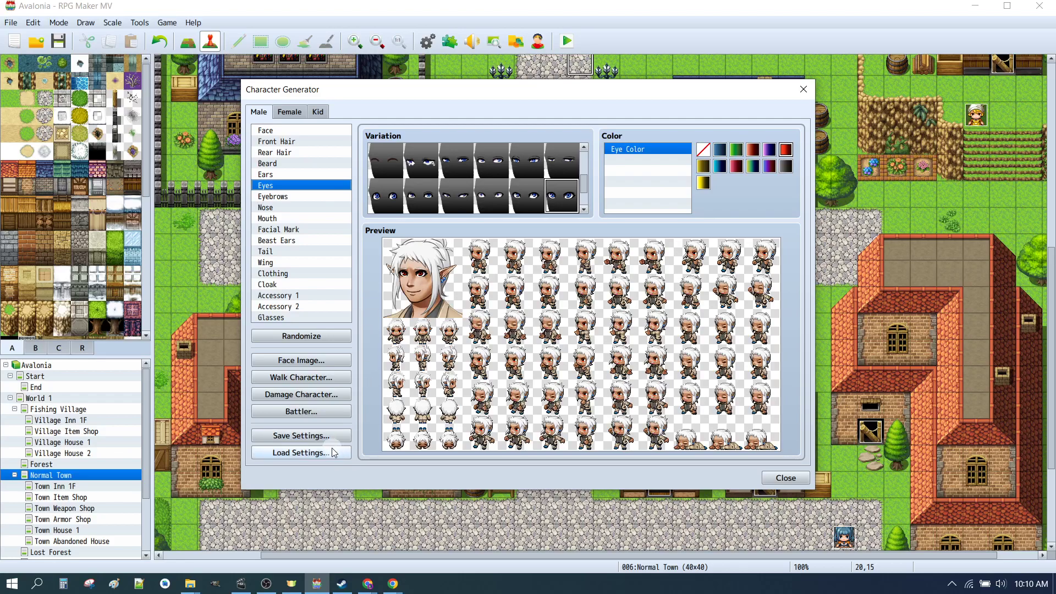
Load 01d.json into the Character Generator and check both the Female and Male tabs.
left_click(301, 452)
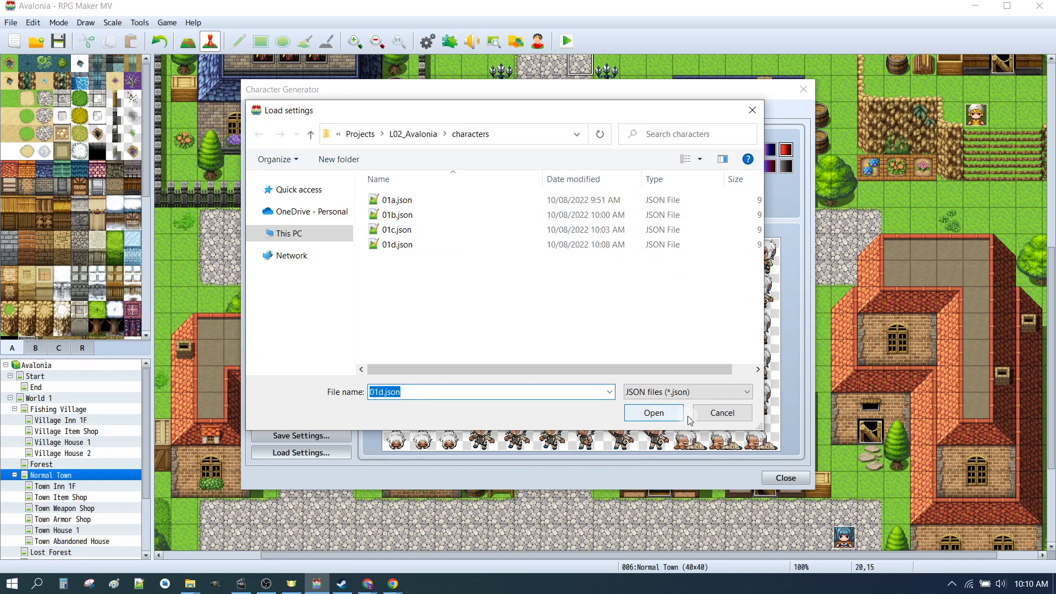
left_click(398, 244)
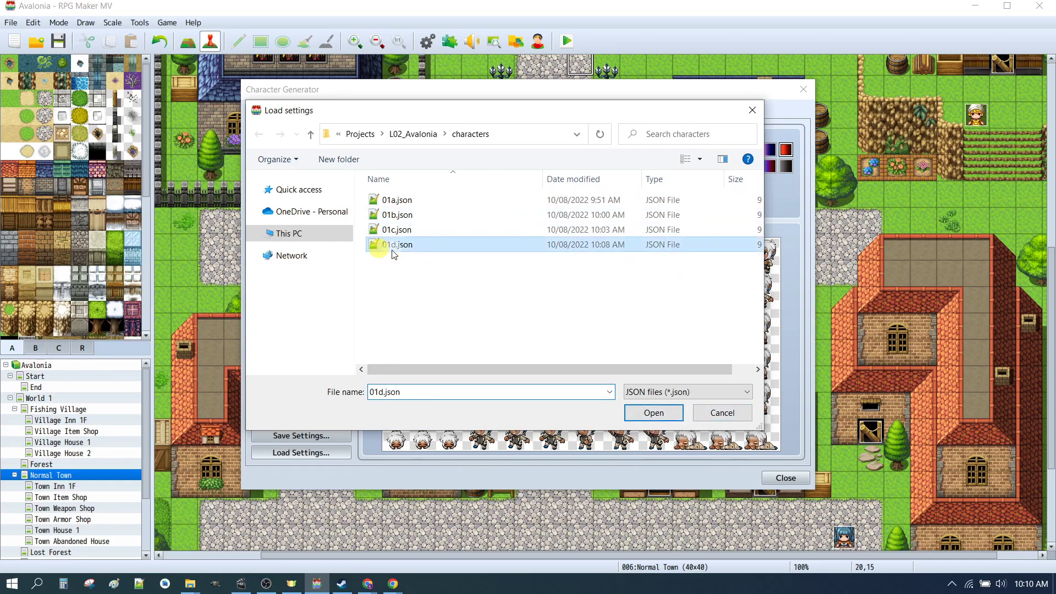
left_click(653, 412)
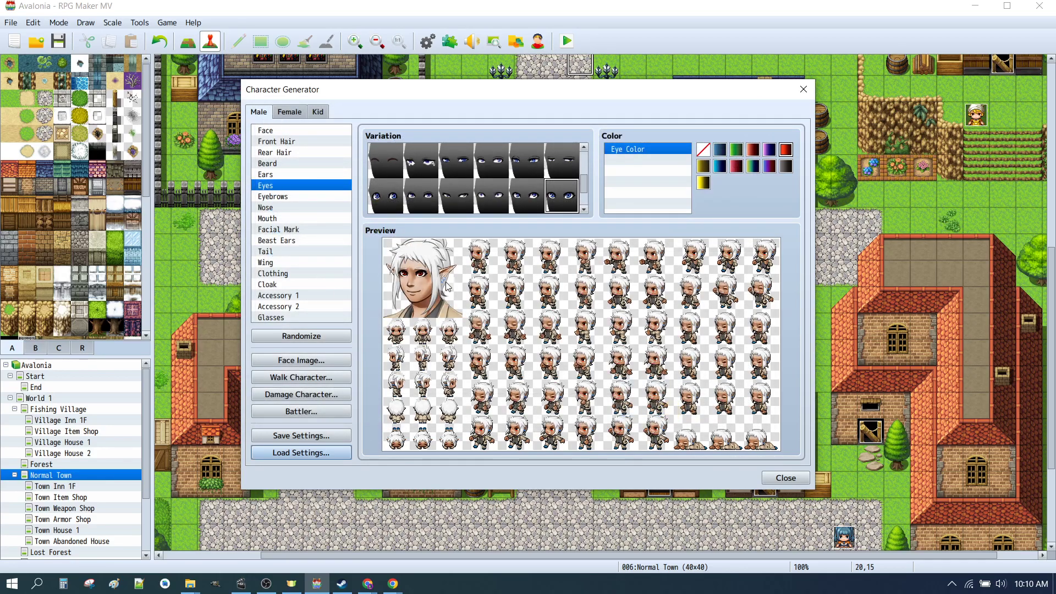
left_click(293, 112)
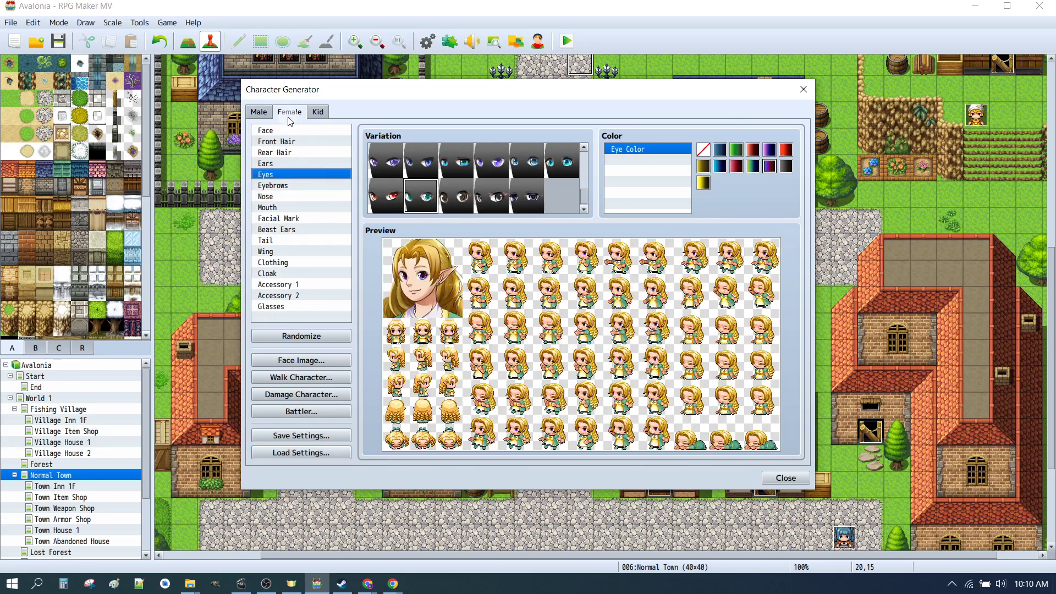
left_click(260, 112)
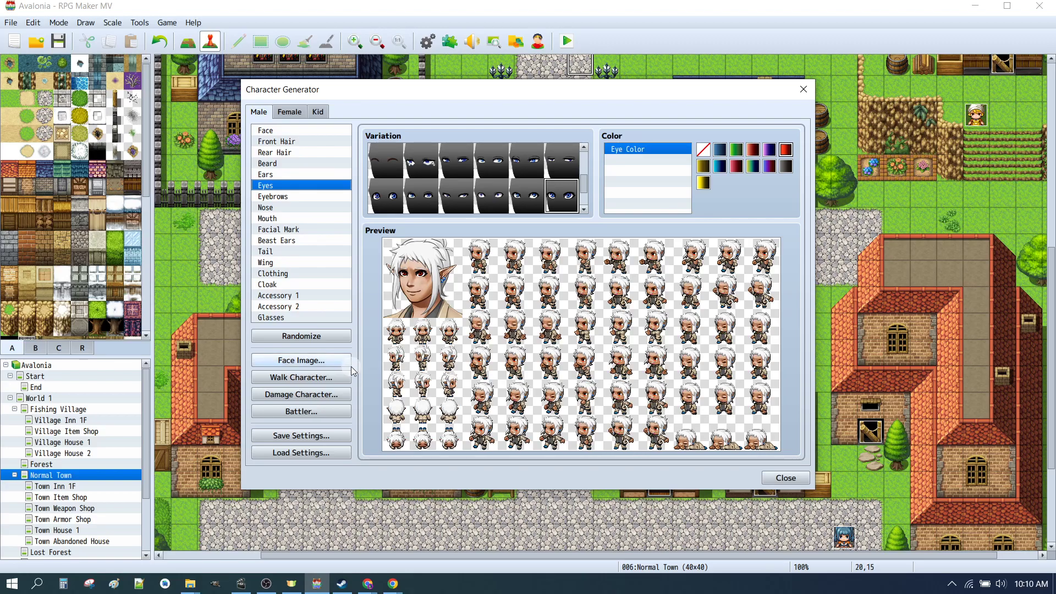
Place the elf face in the bottom-right slot and load the 01.png face sheet.
left_click(293, 359)
left_click_drag(578, 259, 658, 338)
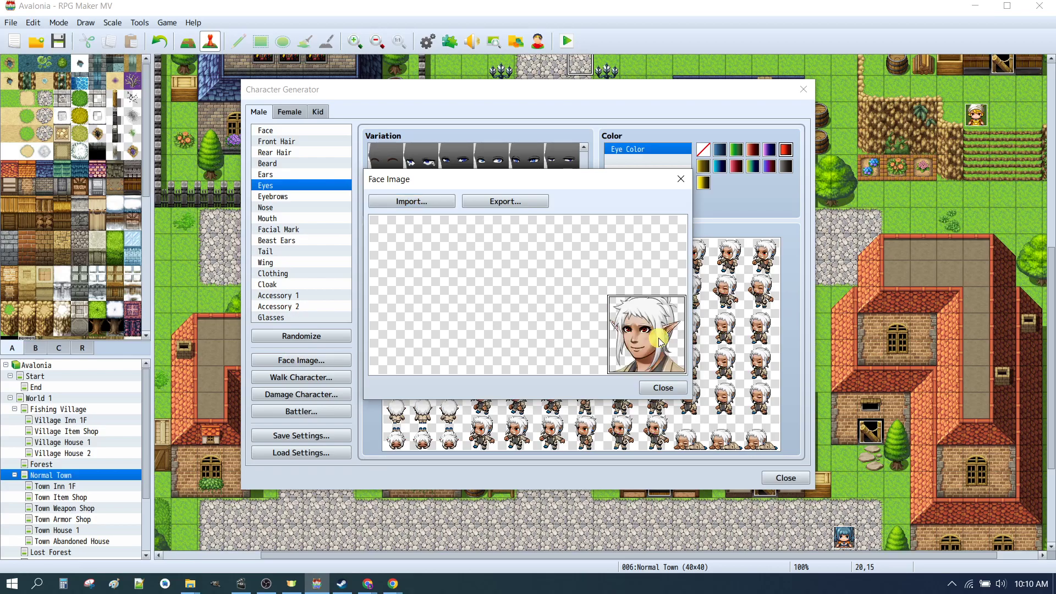
left_click(417, 200)
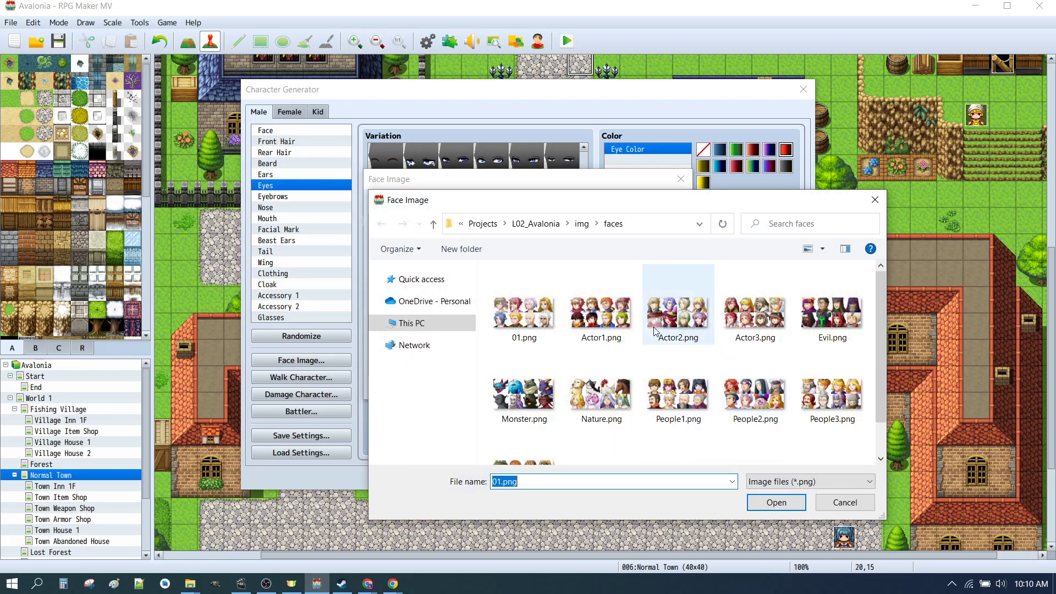
left_click(531, 322)
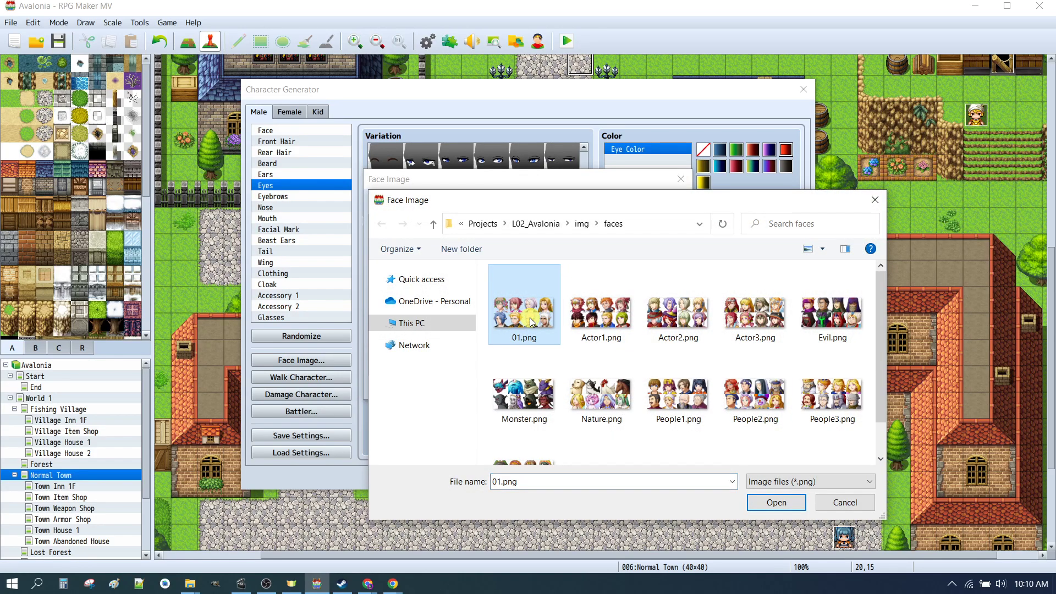
left_click(776, 511)
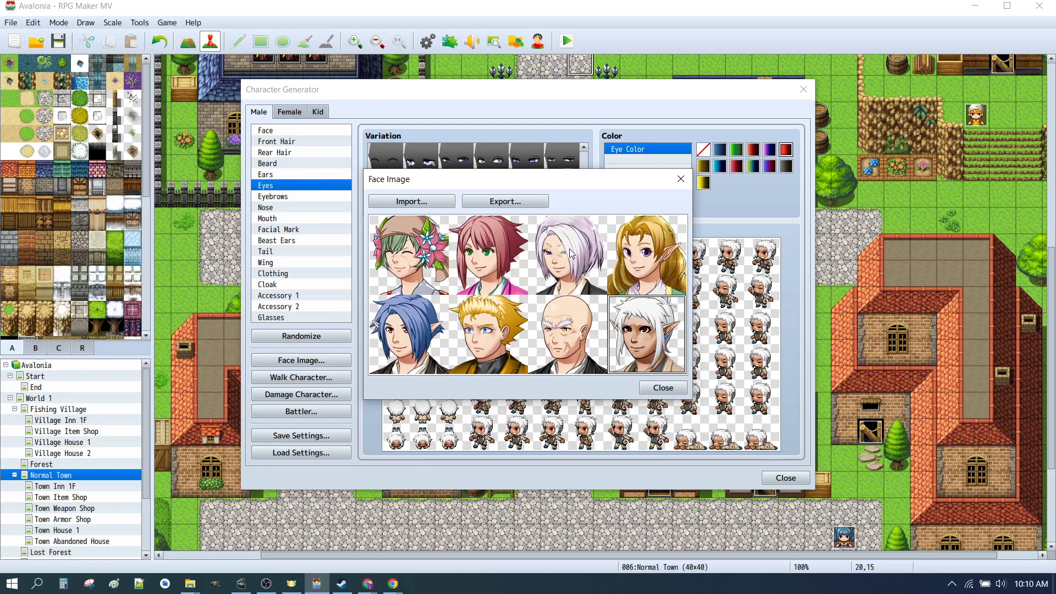
left_click(663, 388)
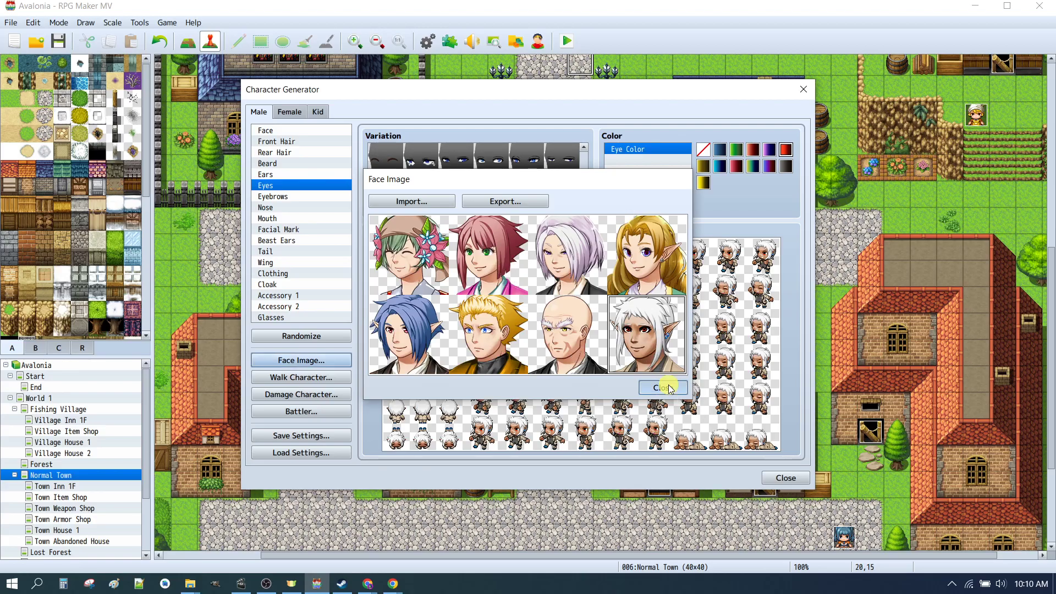
Import the 01.png walking sprite sheet into the Walk Character window, then close it.
left_click(315, 379)
left_click(434, 175)
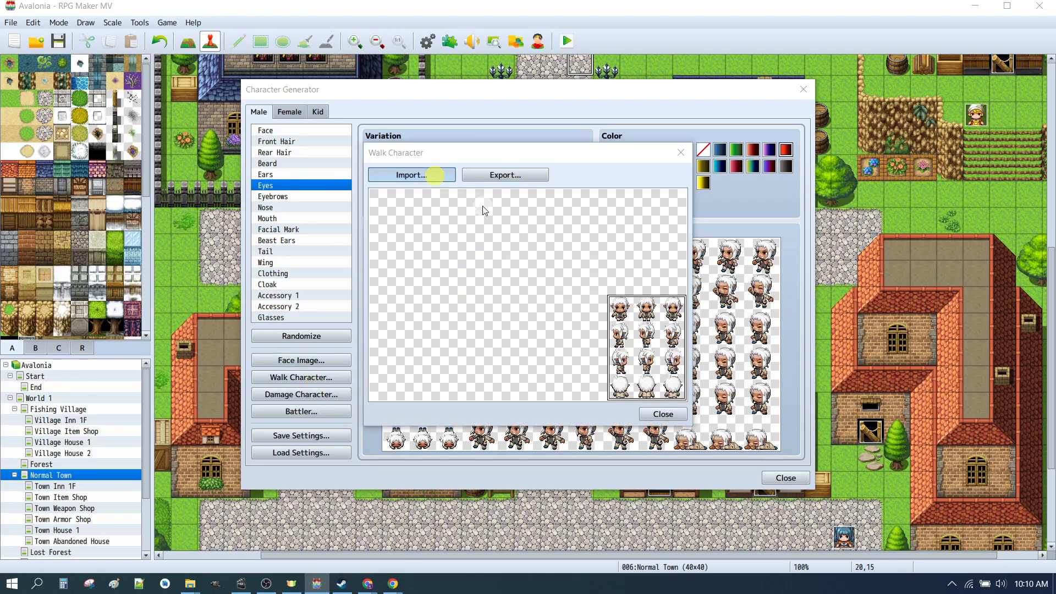
scroll(525, 316, "down", 1)
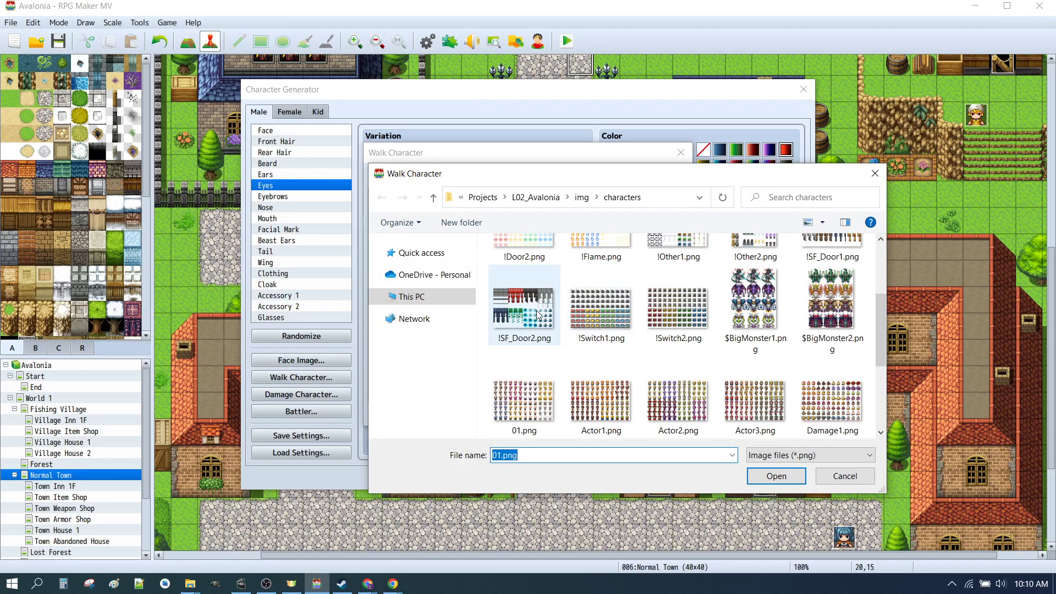
scroll(539, 315, "down", 2)
left_click(524, 275)
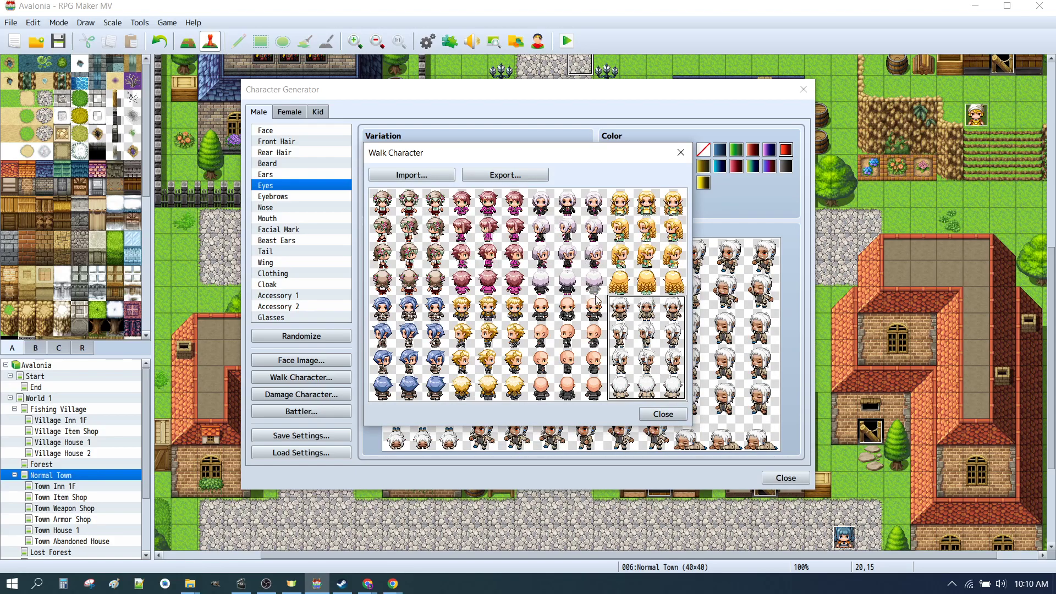
left_click(663, 414)
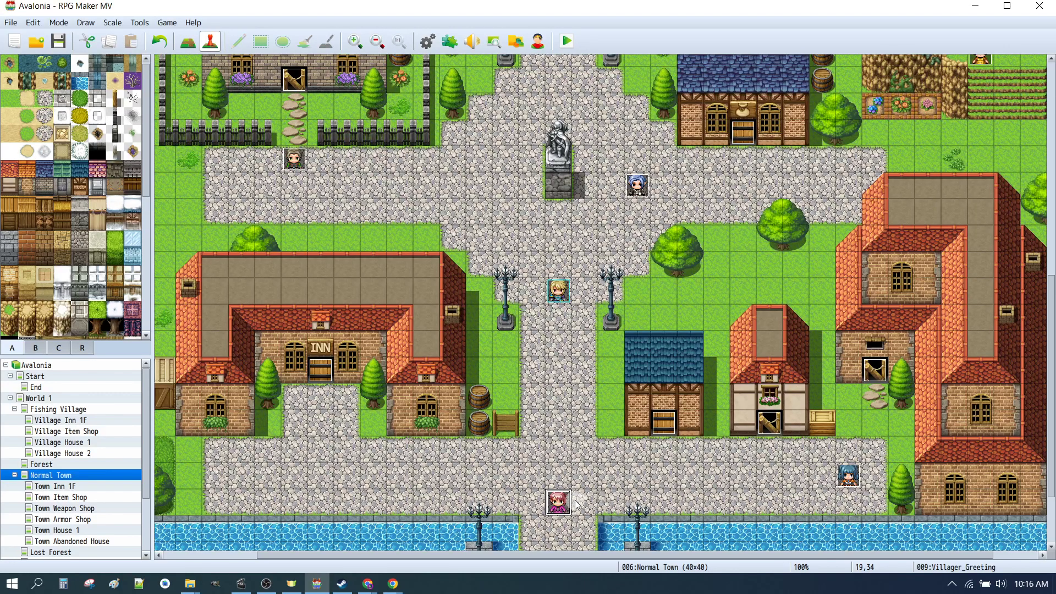
Reselect Molly's 01 face for the greeting message in the Villager_Greeting event.
left_click(557, 501)
double_click(557, 503)
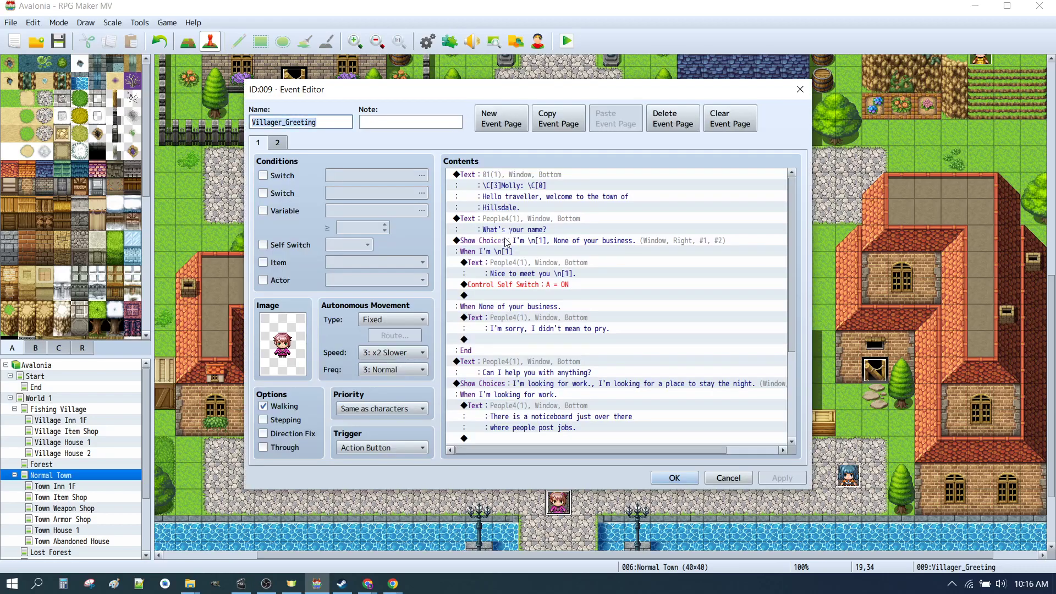
double_click(522, 175)
double_click(500, 300)
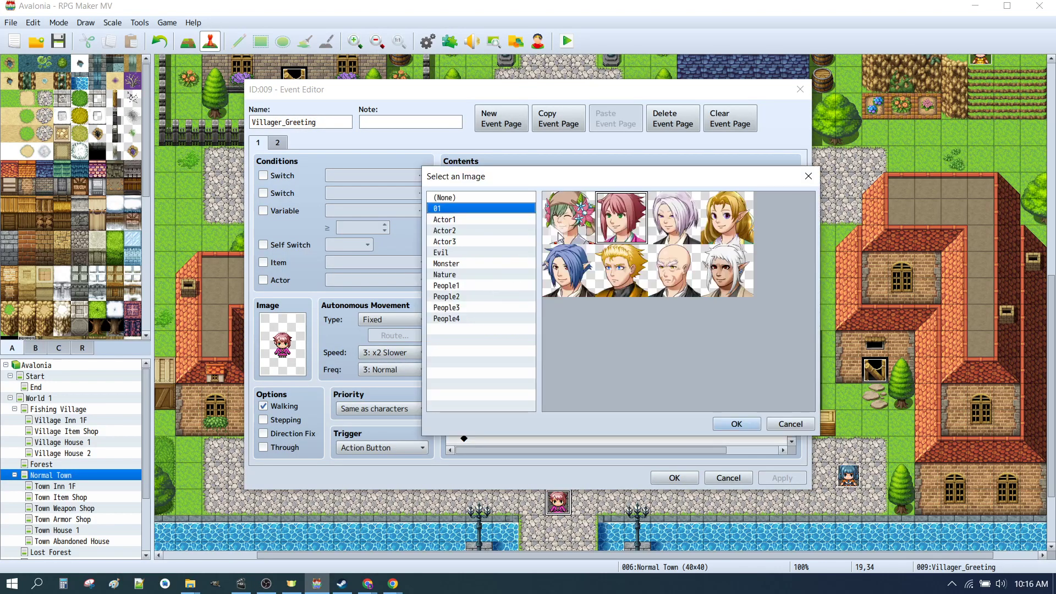
left_click(737, 424)
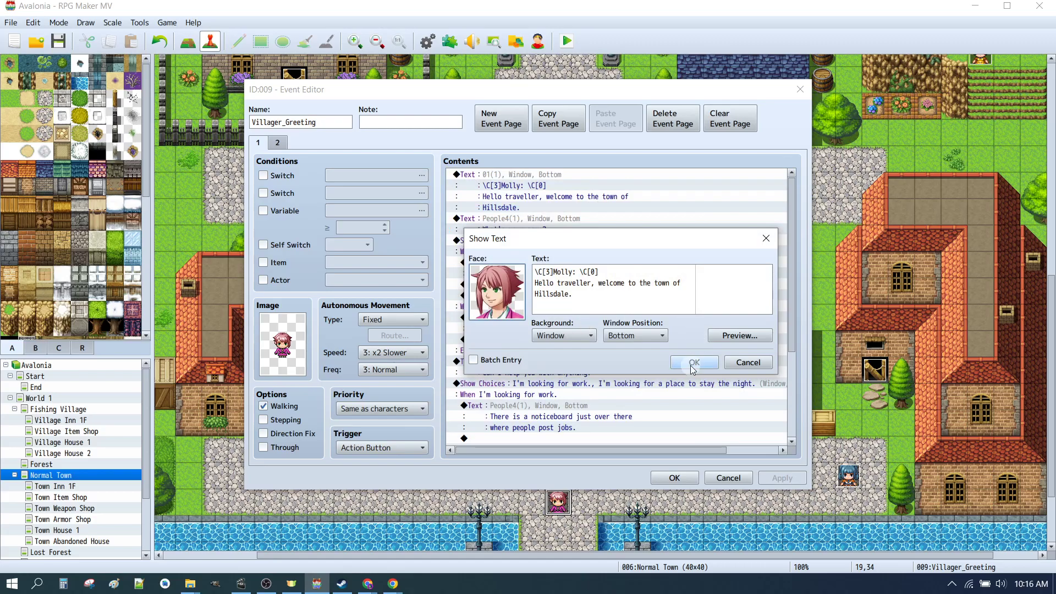
left_click(694, 362)
Reset Villager_Greeting's event image to (None), then to the 01 sprite, and apply.
double_click(282, 345)
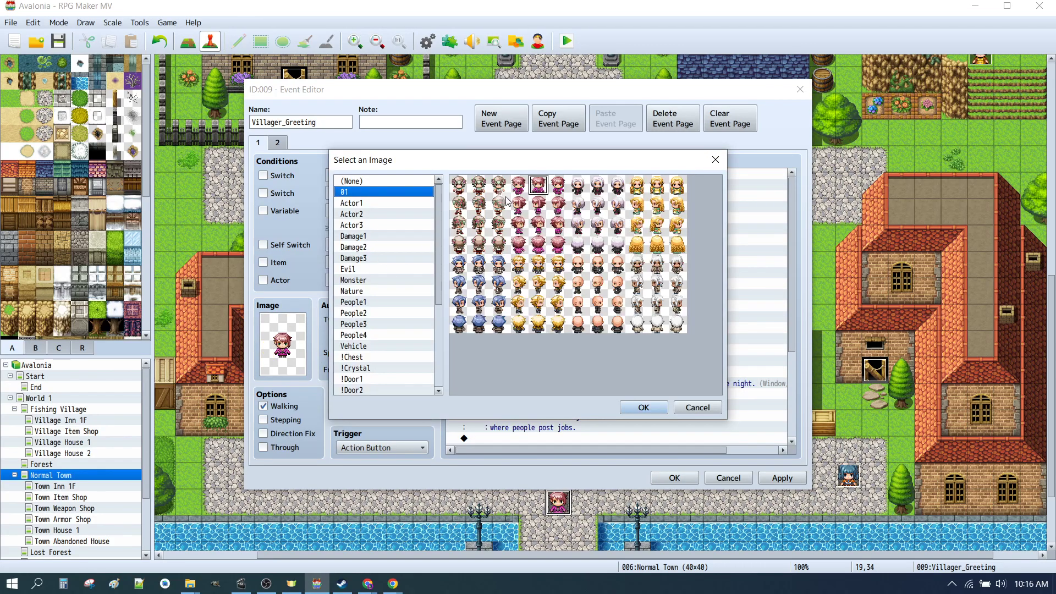
left_click(404, 181)
left_click(388, 193)
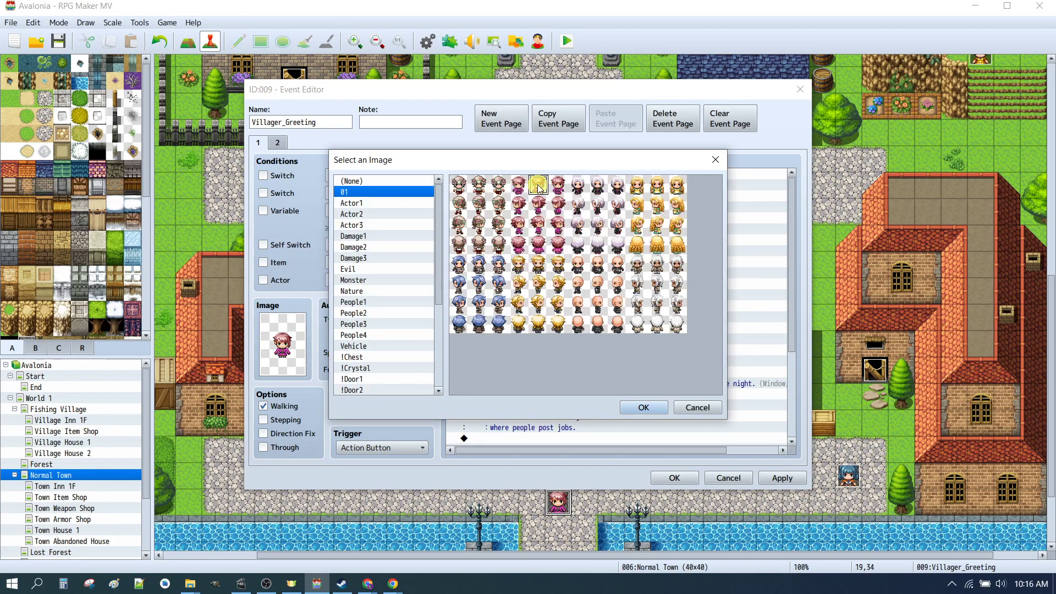
left_click(656, 410)
left_click(663, 475)
Inspect EV011's random villager line, then reopen the Villager_Greeting event.
double_click(849, 476)
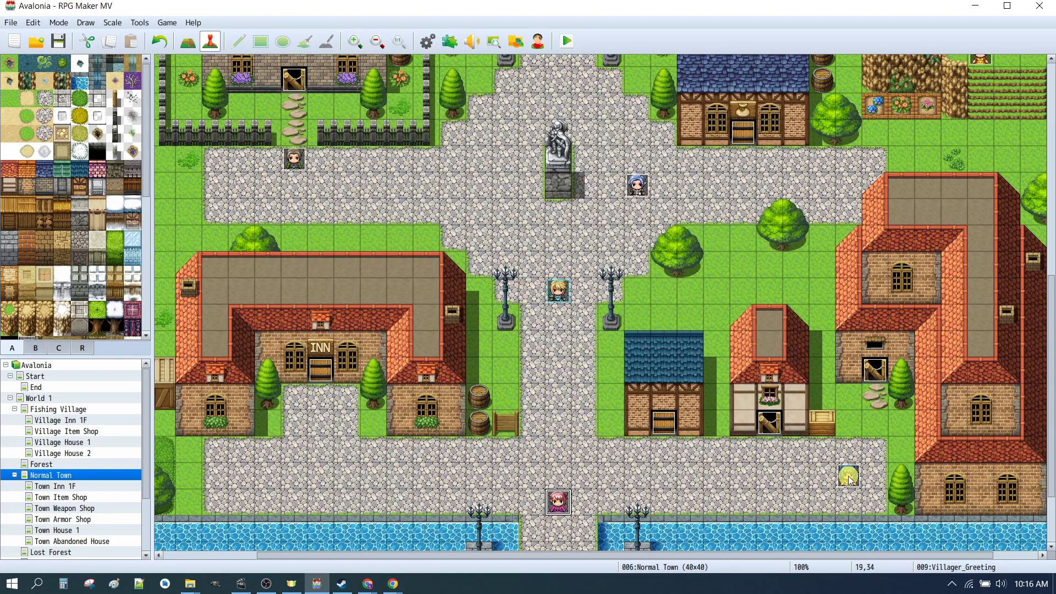
double_click(503, 179)
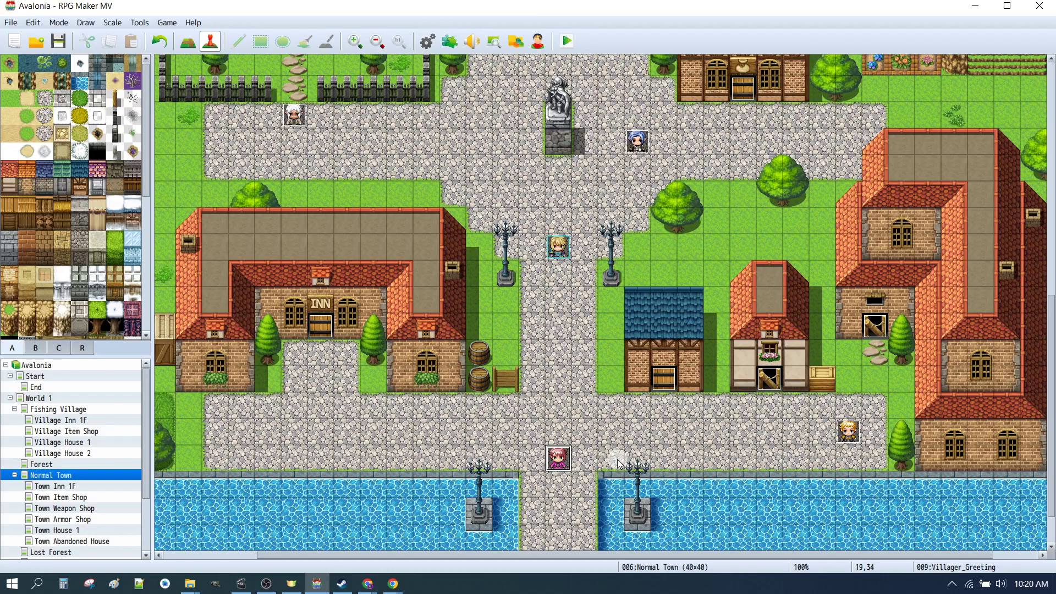
double_click(556, 456)
Give the 'What's your name?' message the pink-haired girl's face from set 01.
left_click(542, 207)
left_click(546, 240)
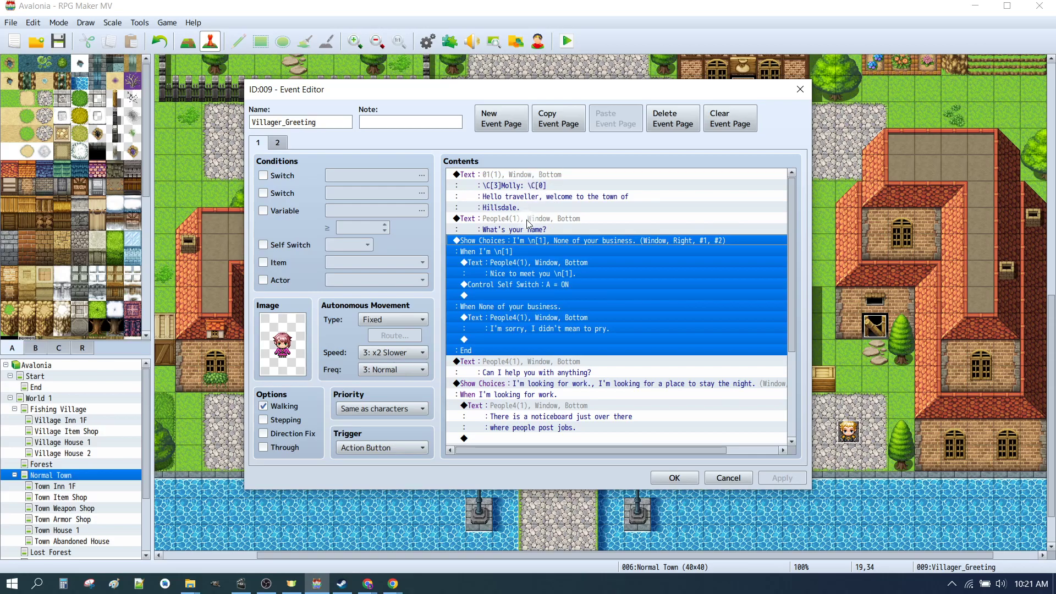
double_click(554, 240)
left_click(646, 373)
double_click(548, 232)
double_click(495, 291)
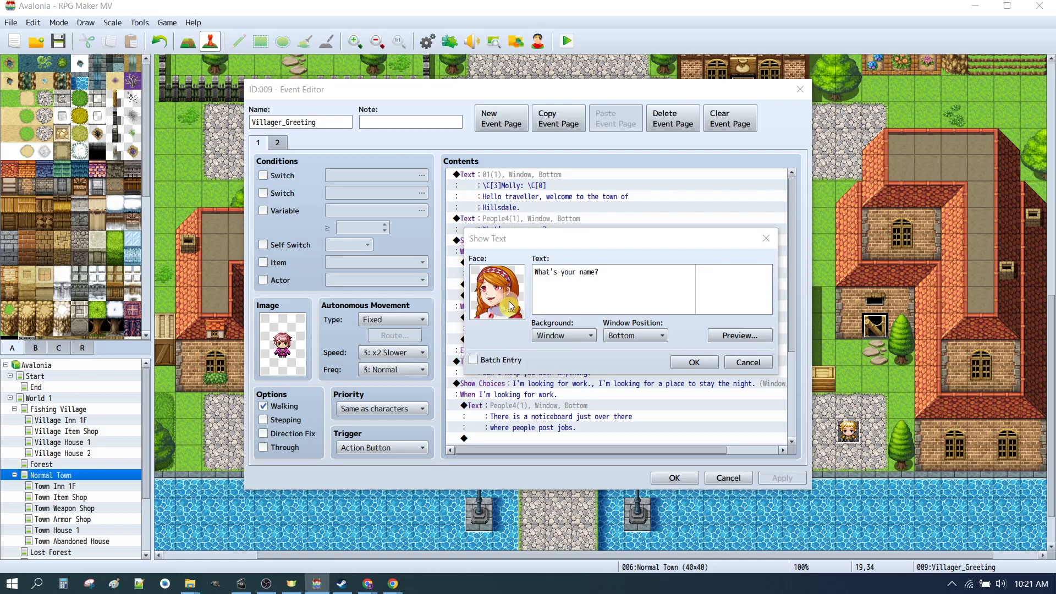
left_click(459, 211)
left_click(612, 215)
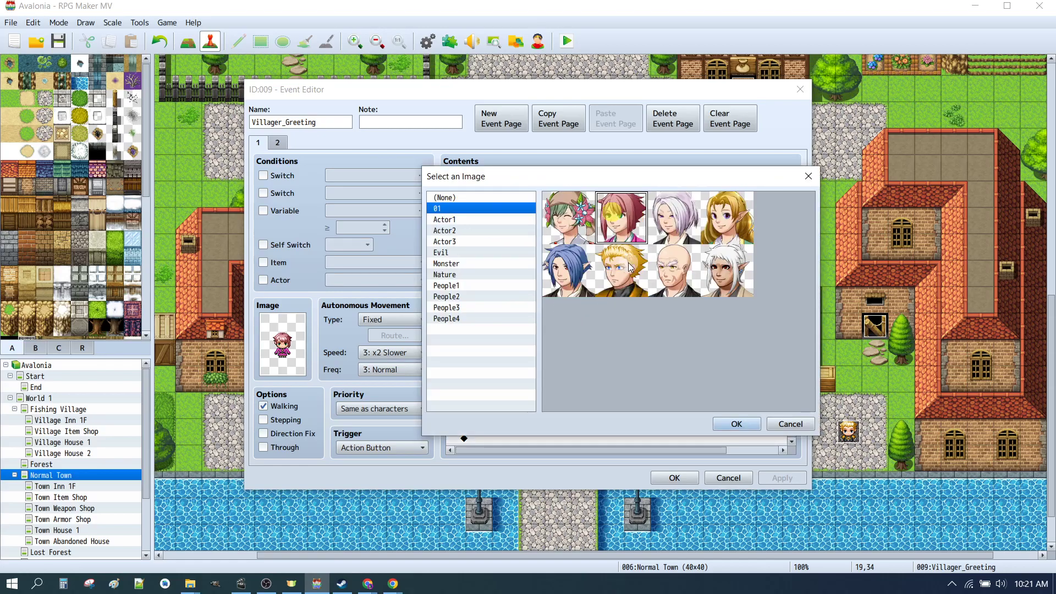
left_click(734, 424)
left_click(686, 362)
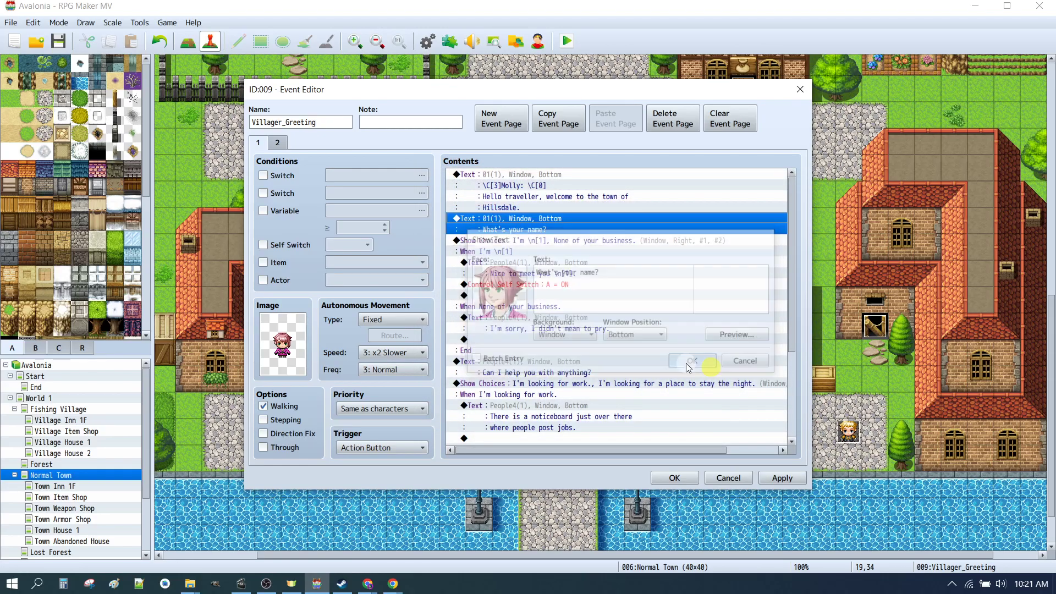
Give 'Can I help you with anything?' the same pink-haired 01 face and close the event.
double_click(511, 363)
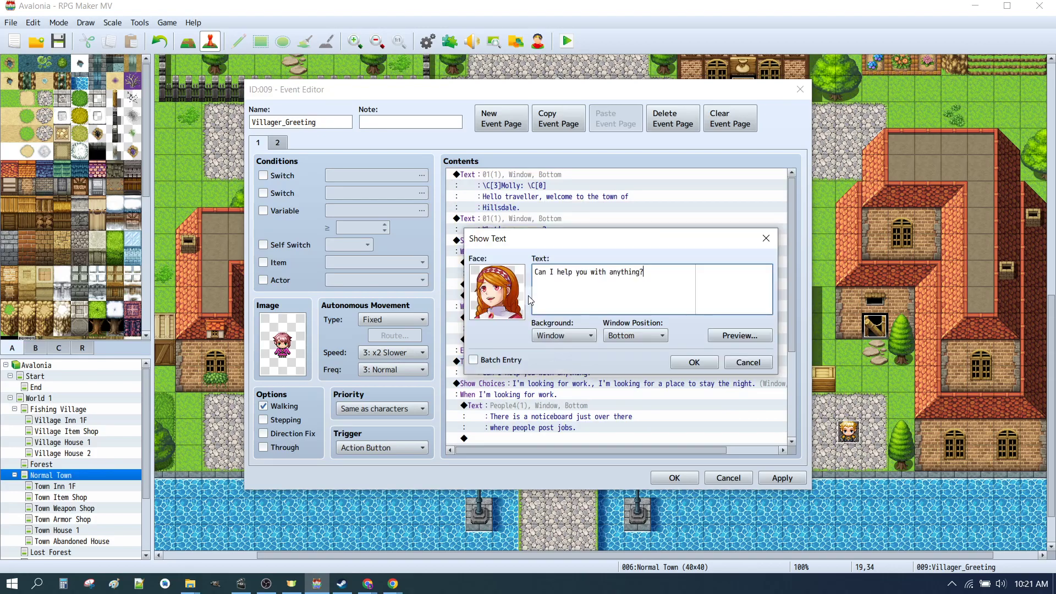
double_click(503, 292)
left_click(473, 209)
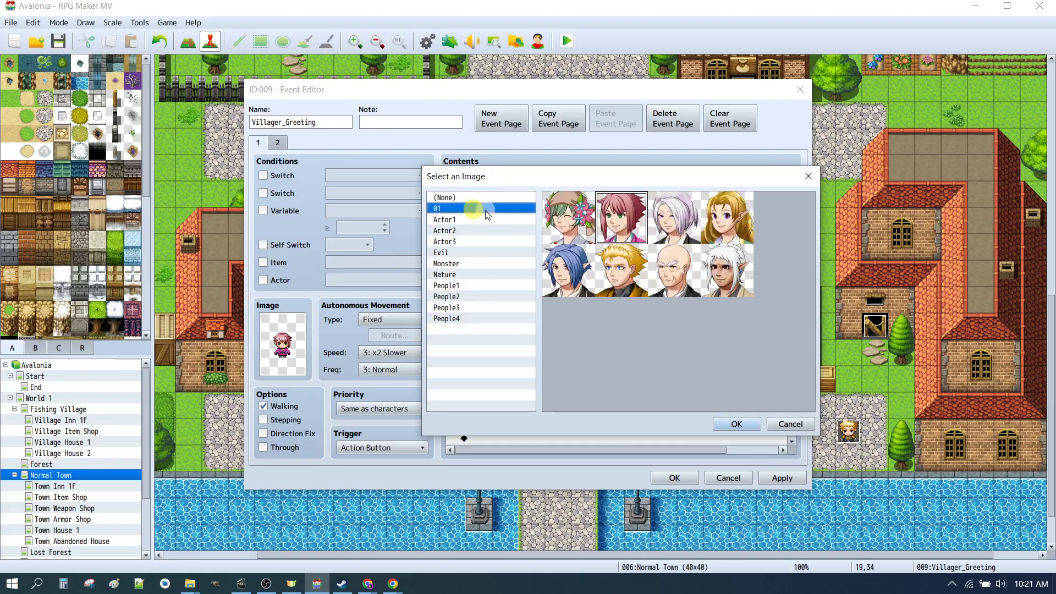
left_click(611, 214)
left_click(736, 424)
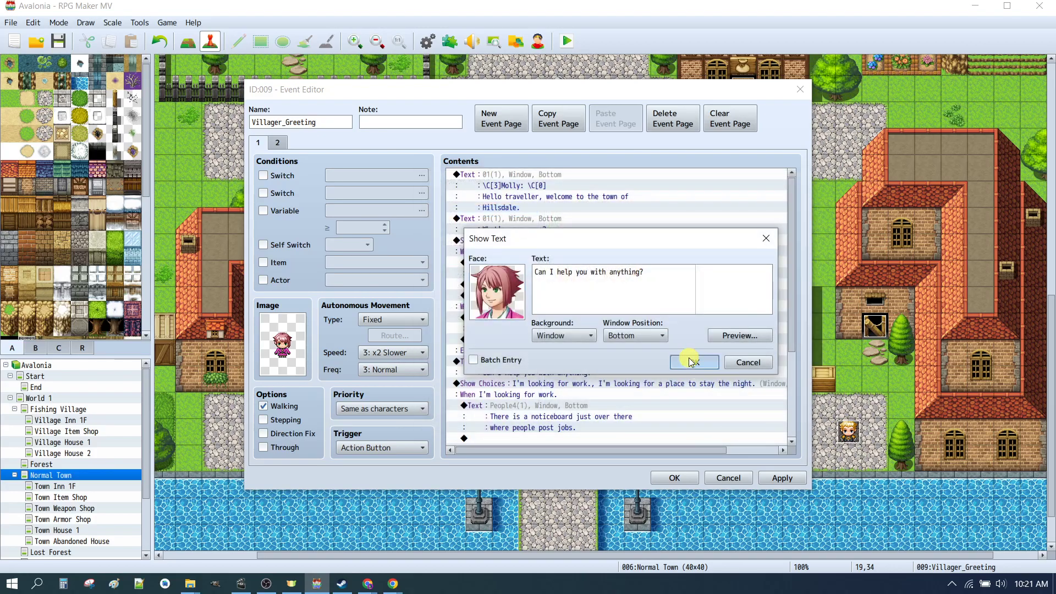
left_click(689, 361)
key("Return")
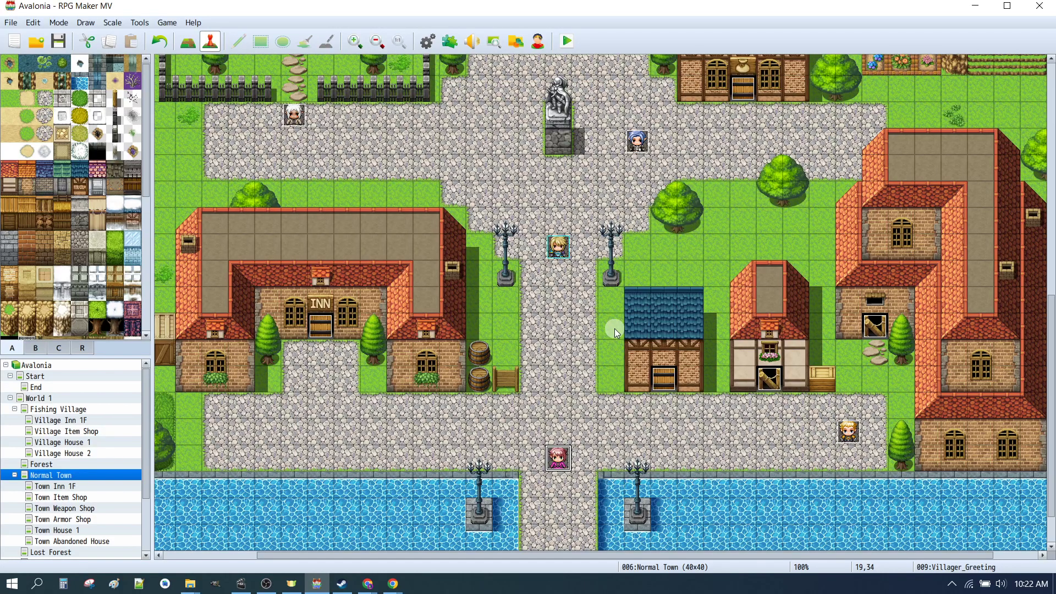
Save the game, start an enlarged playtest, and walk the hero over to talk to Molly.
left_click(576, 44)
left_click(481, 310)
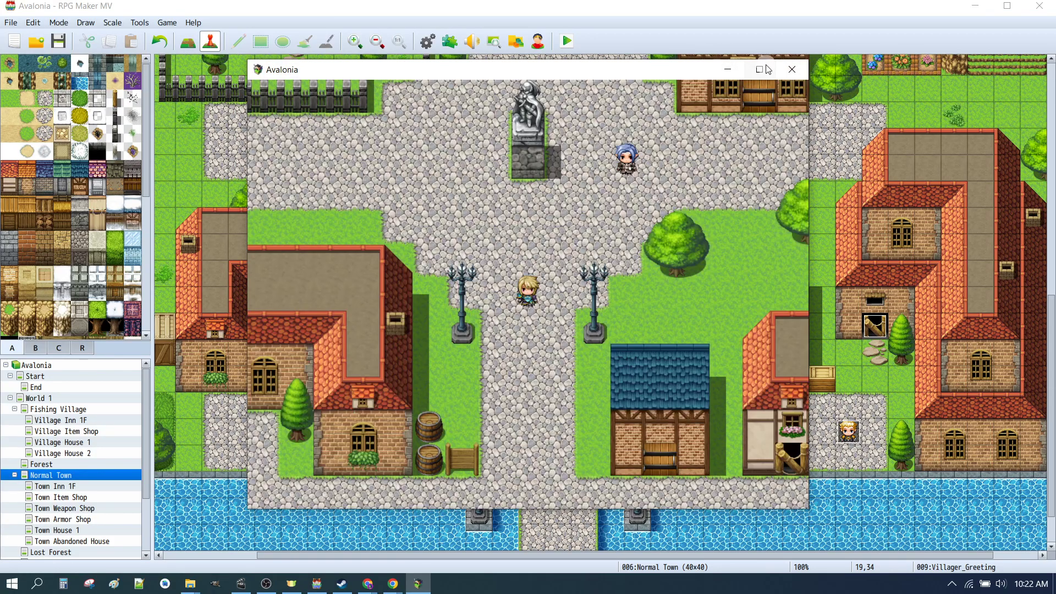
left_click(757, 66)
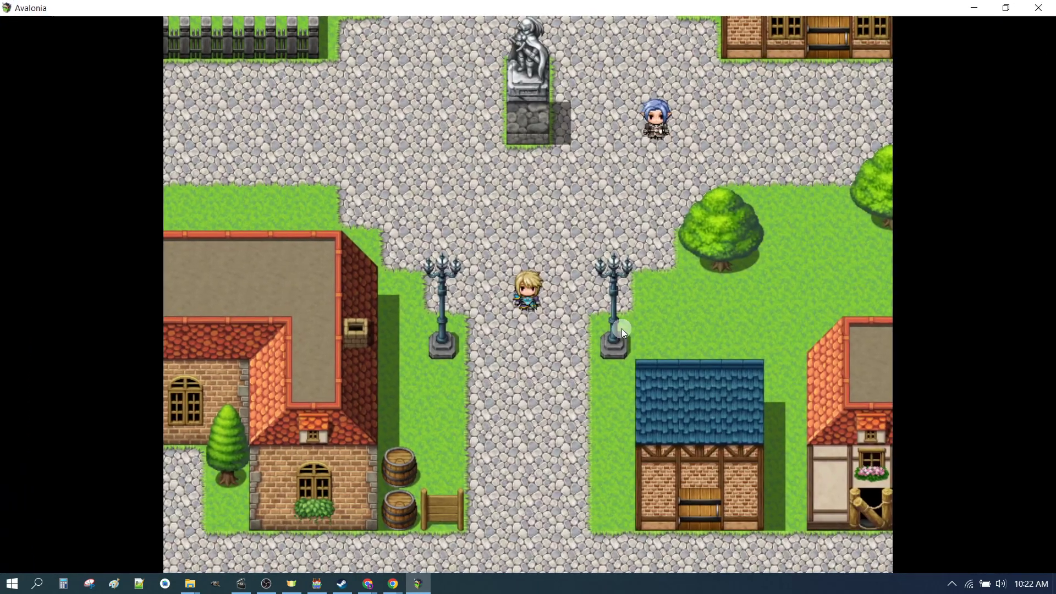
left_click(519, 489)
left_click(535, 427)
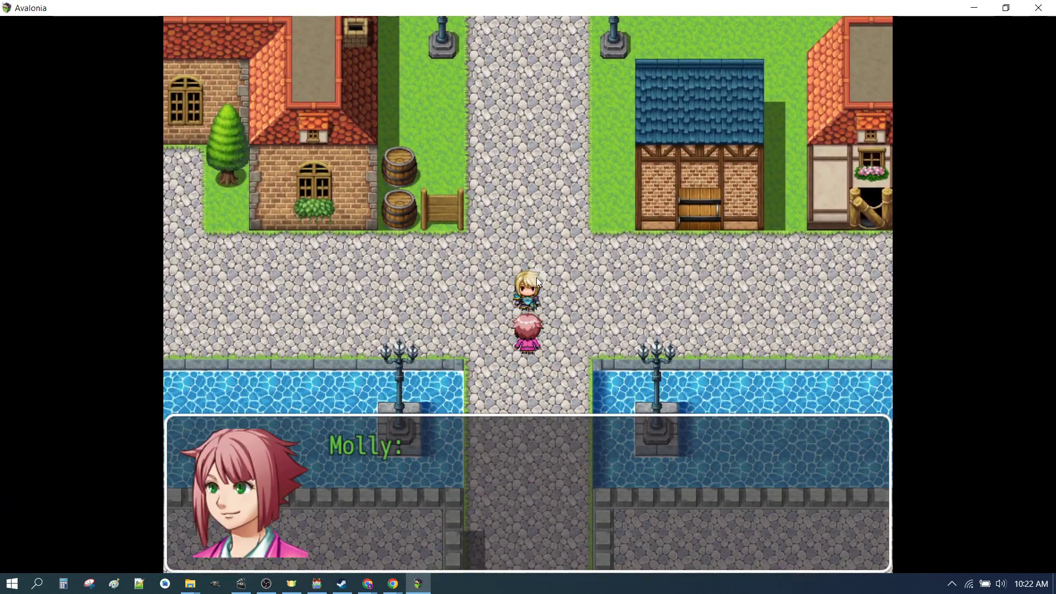
Answer Molly with the hero's name, say he's looking for work, and reply 'Thanks, I'll take a look.'.
left_click(421, 490)
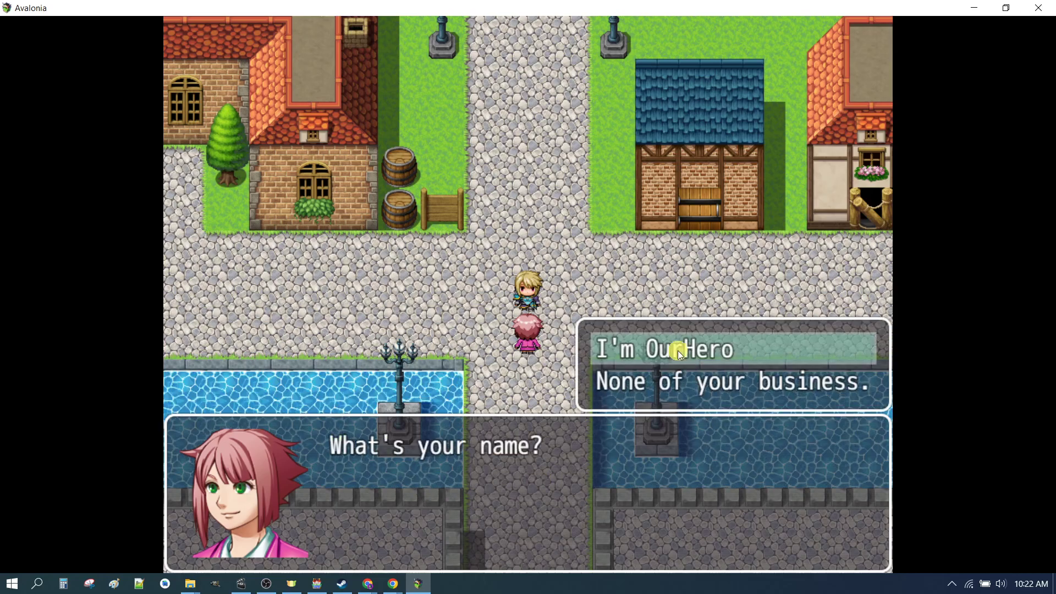
left_click(677, 351)
left_click(448, 483)
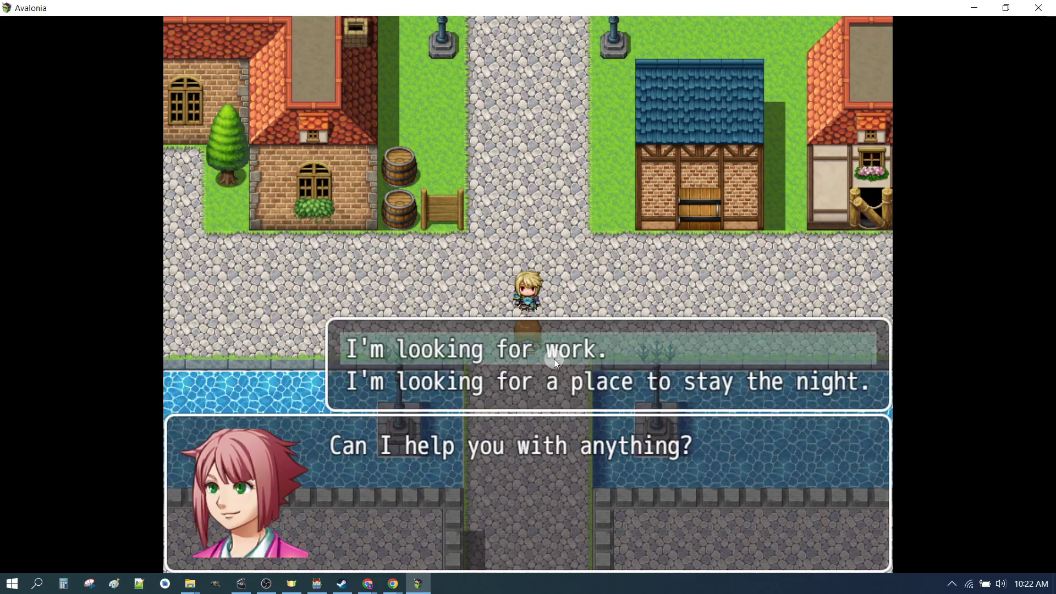
left_click(503, 352)
left_click(497, 494)
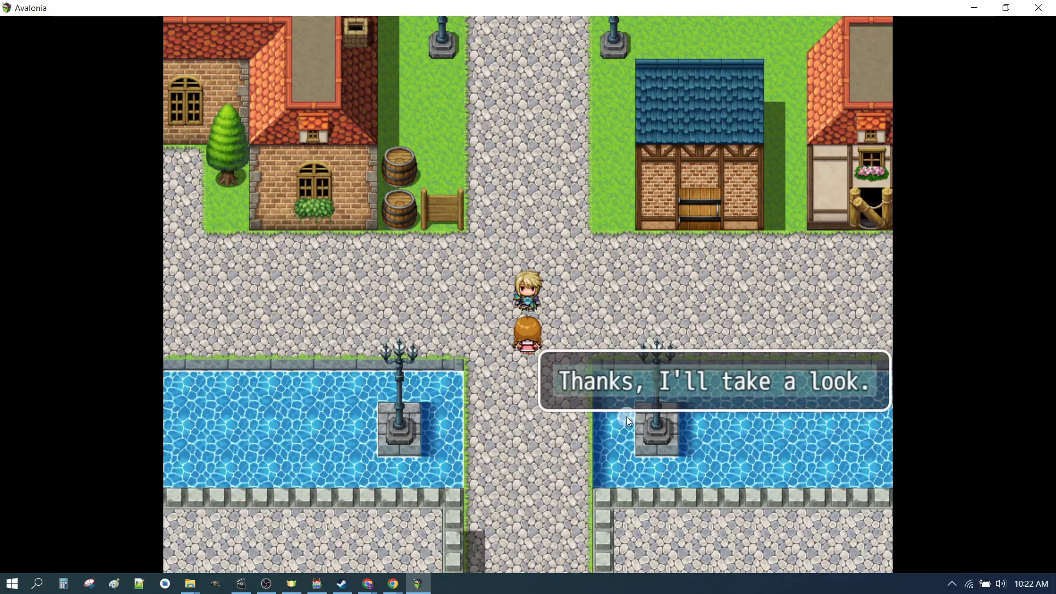
left_click(681, 380)
Talk to Molly again, answer Yes and looking for work, then end the conversation.
left_click(534, 332)
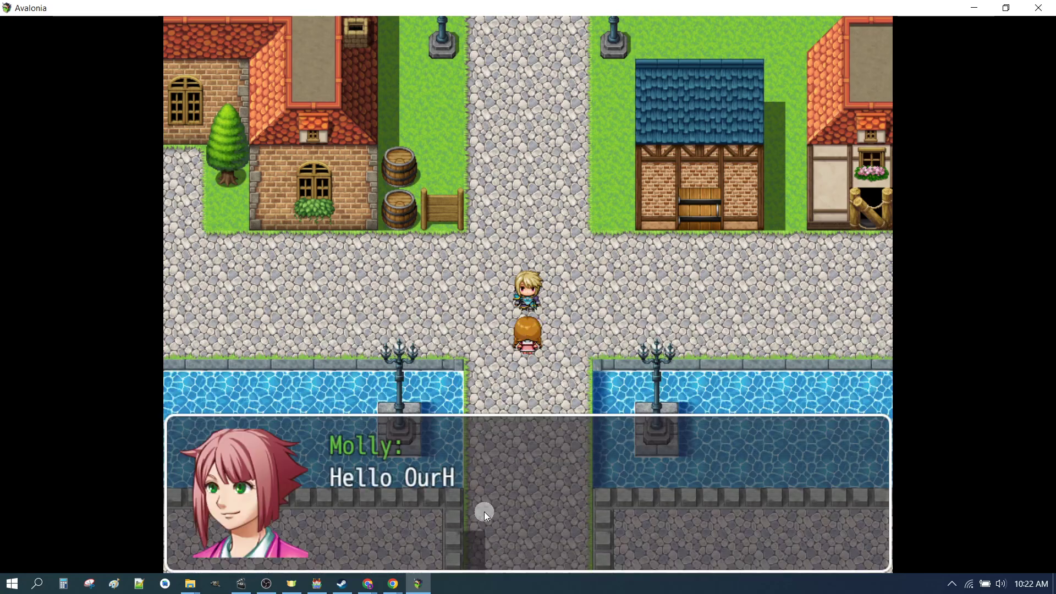
left_click(807, 359)
left_click(644, 471)
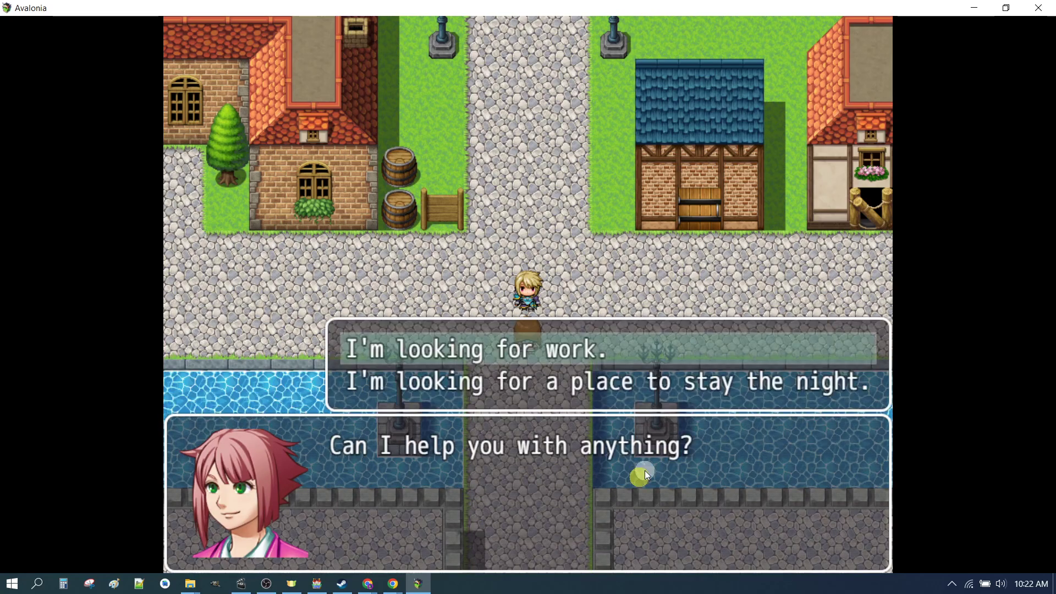
left_click(575, 350)
left_click(658, 462)
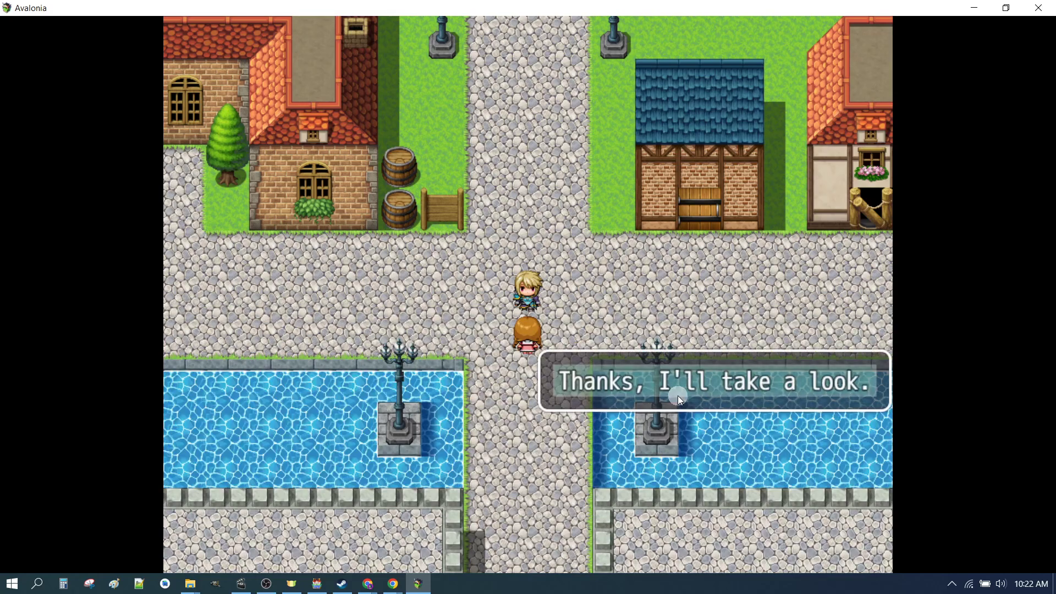
left_click(677, 395)
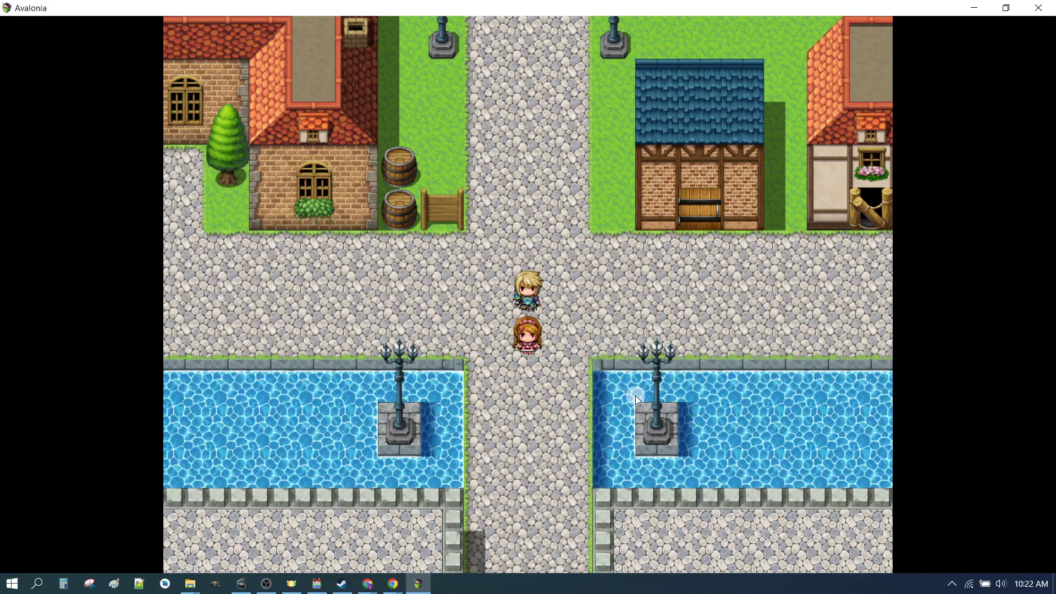
Walk right to the villager by the water and read their random chatter line.
left_click(896, 175)
left_click(747, 331)
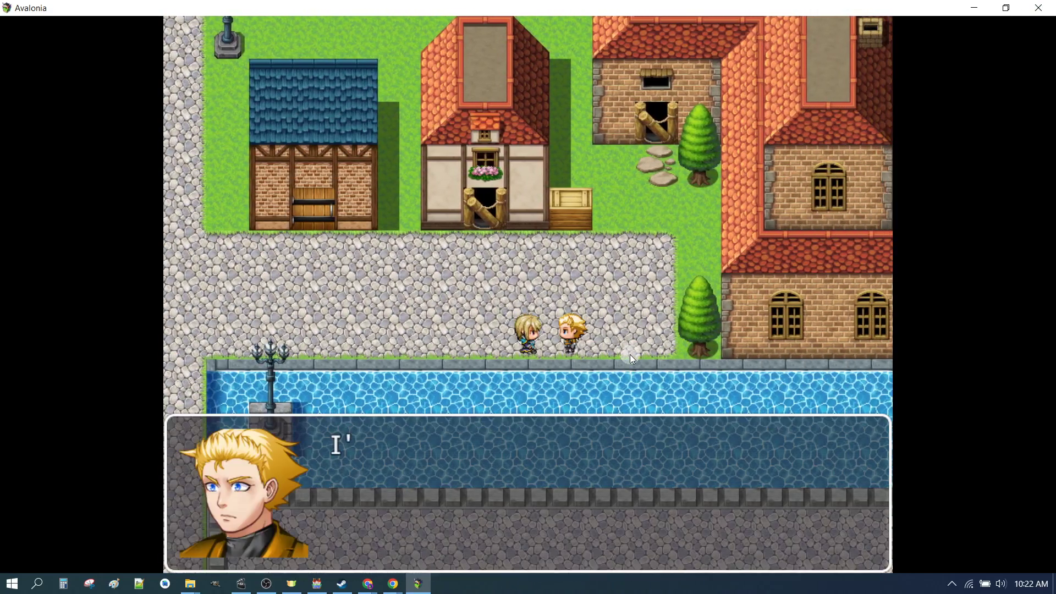
left_click(520, 457)
left_click(533, 486)
left_click(375, 467)
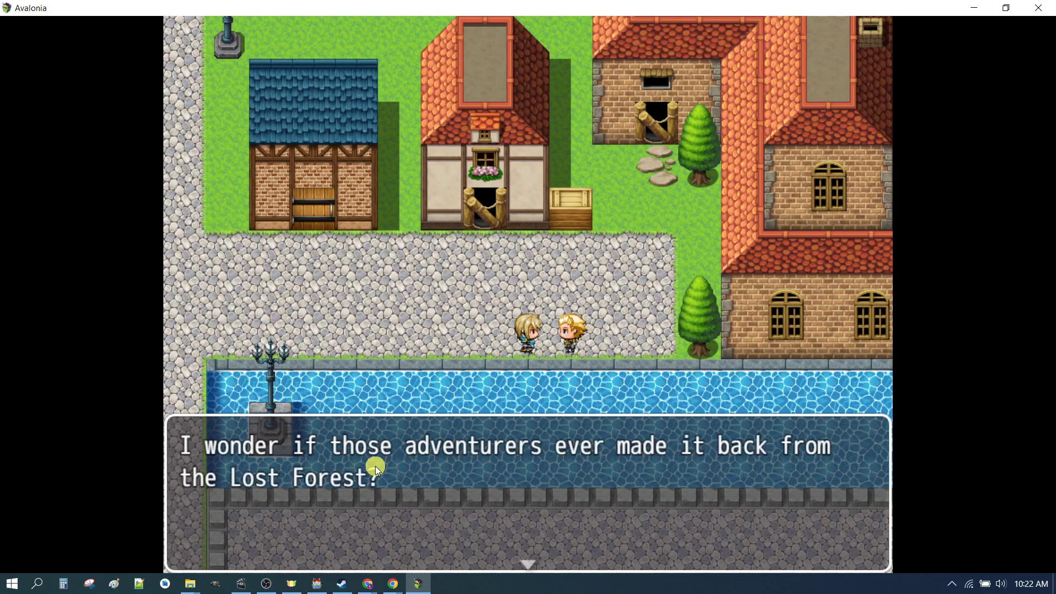
left_click(483, 453)
Walk the hero back along the main street and up to the statue plaza.
left_click(293, 268)
left_click(384, 196)
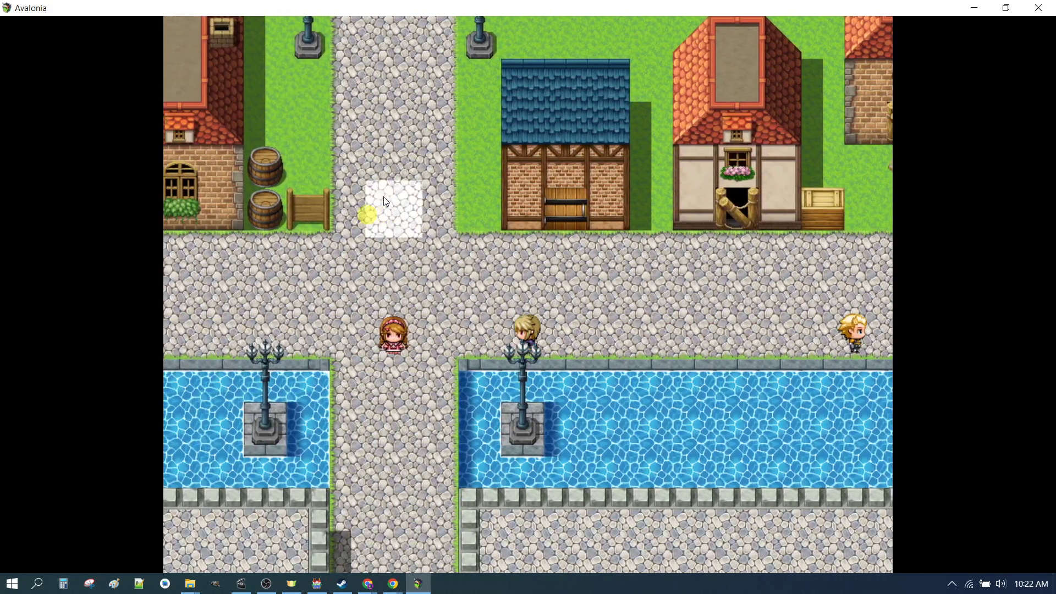
left_click(500, 91)
left_click(550, 87)
left_click(367, 123)
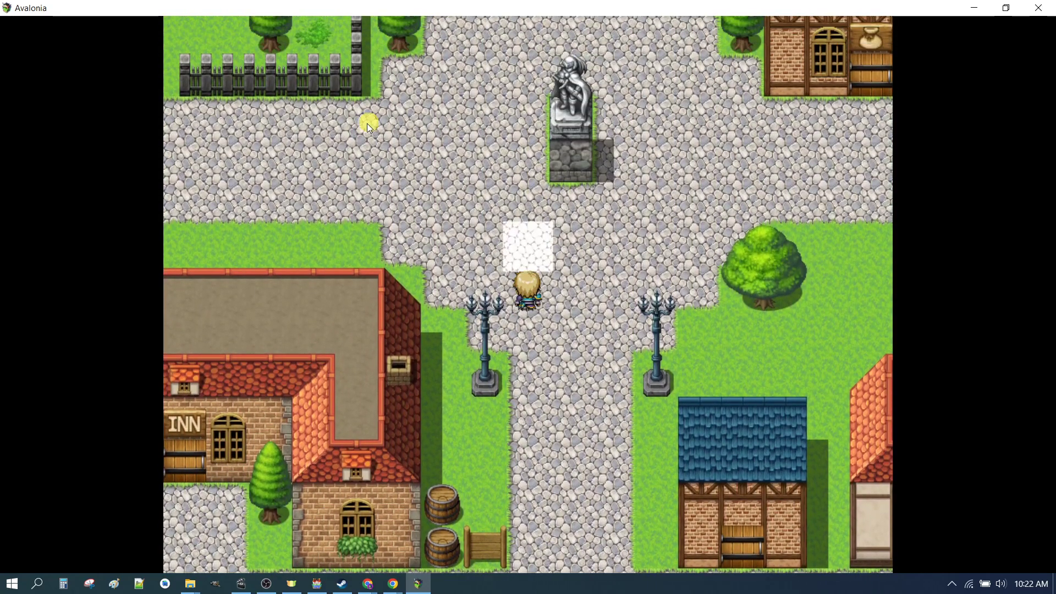
left_click(294, 265)
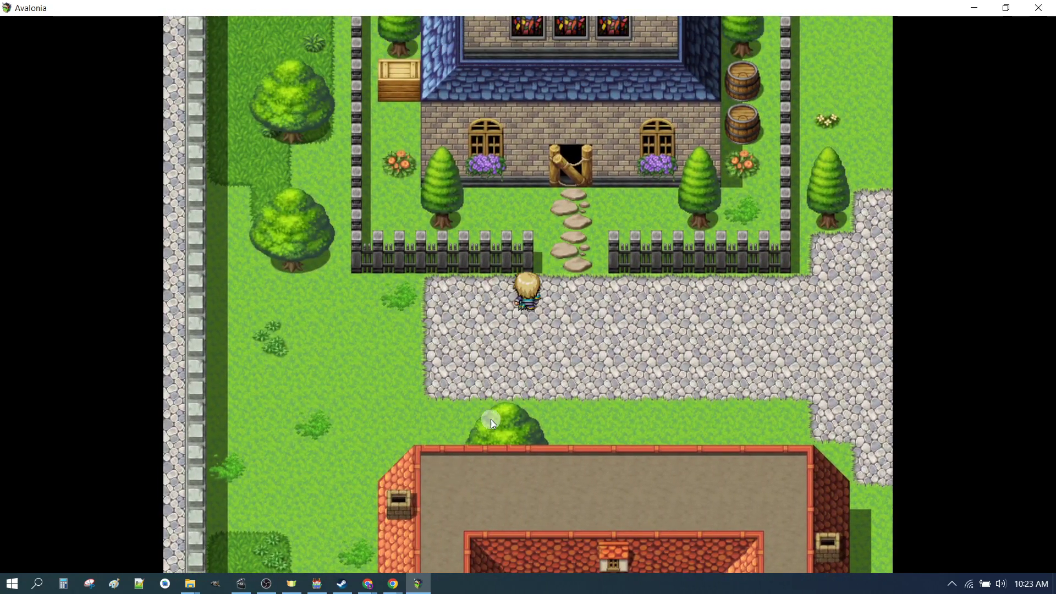
left_click(607, 373)
left_click(681, 242)
left_click(754, 156)
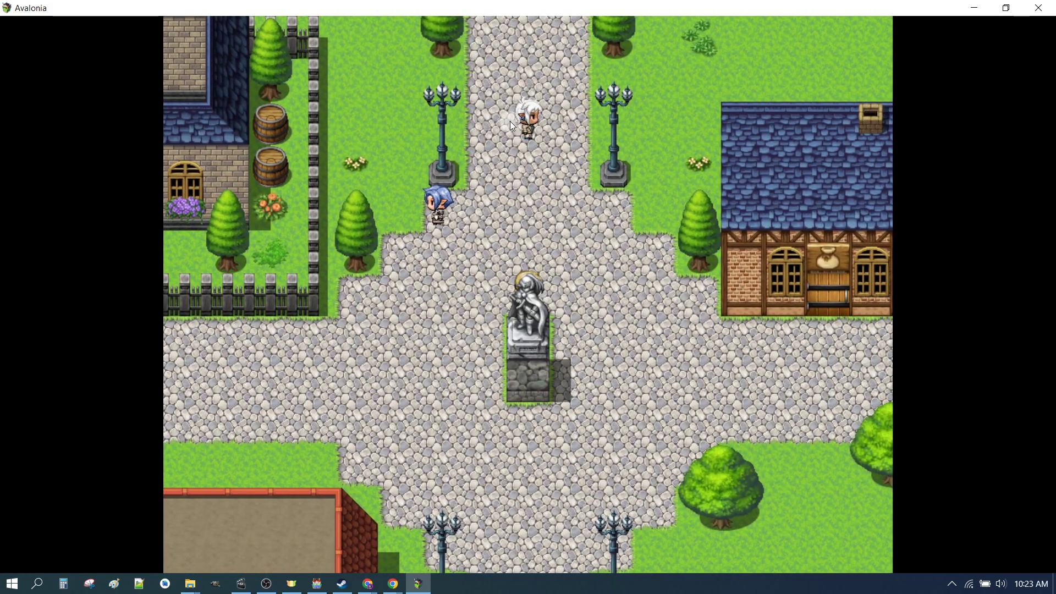
Talk to the white-haired villager, read the line, walk south, and close the playtest.
left_click(510, 121)
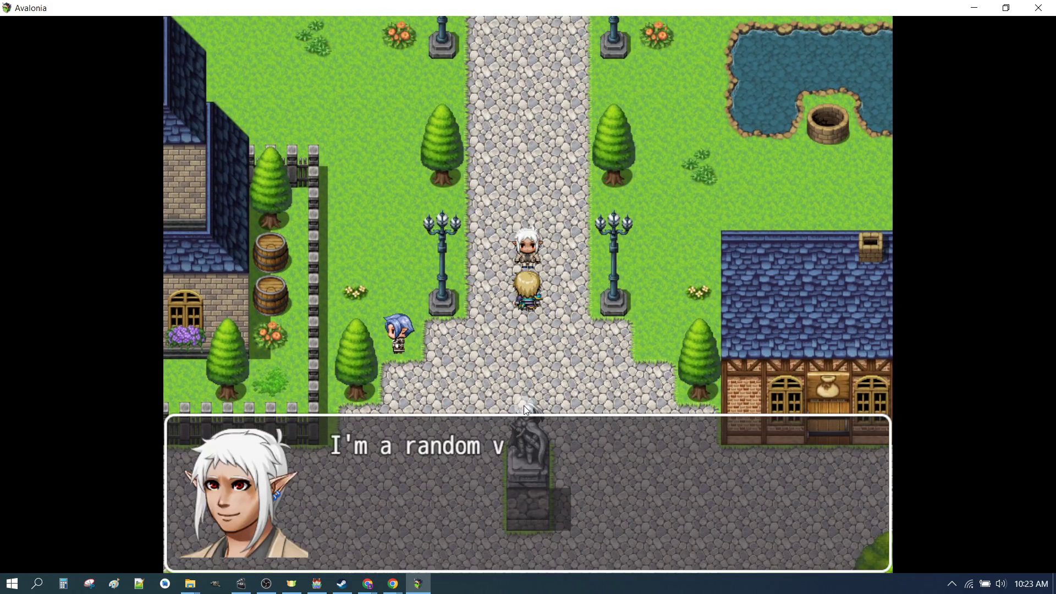
left_click(431, 454)
left_click(570, 488)
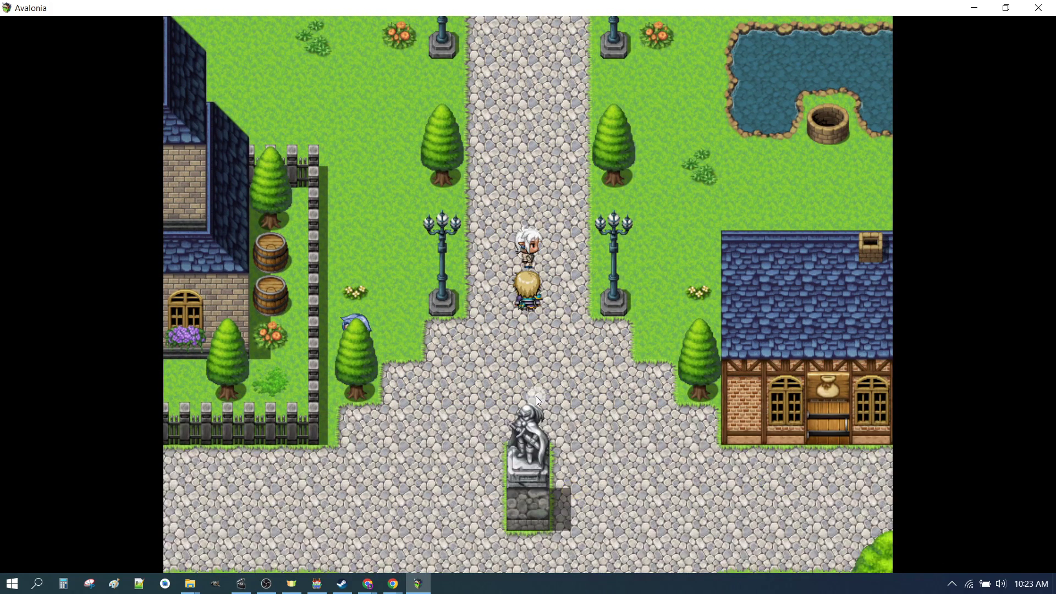
left_click(483, 388)
left_click(516, 440)
left_click(570, 487)
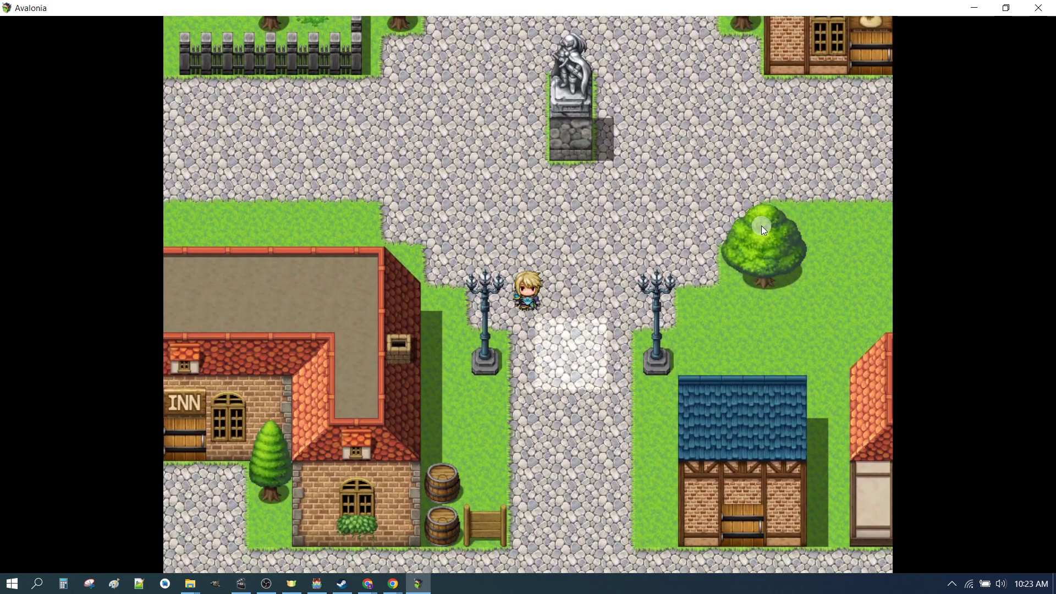
left_click(1038, 8)
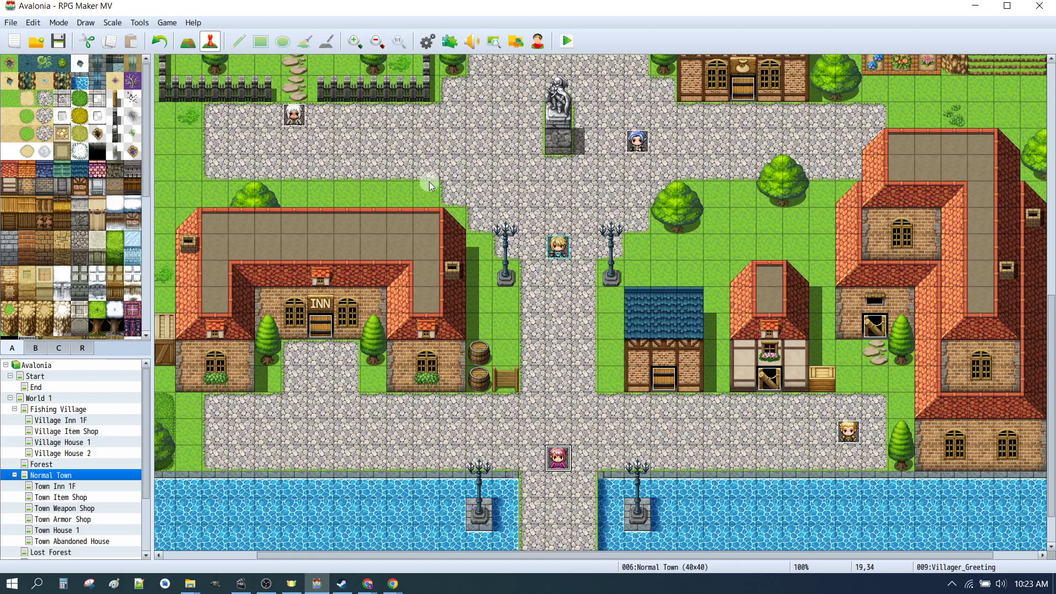
Open the Database on Common Events and select NPC_Chatter's RandomNumber line.
left_click(423, 42)
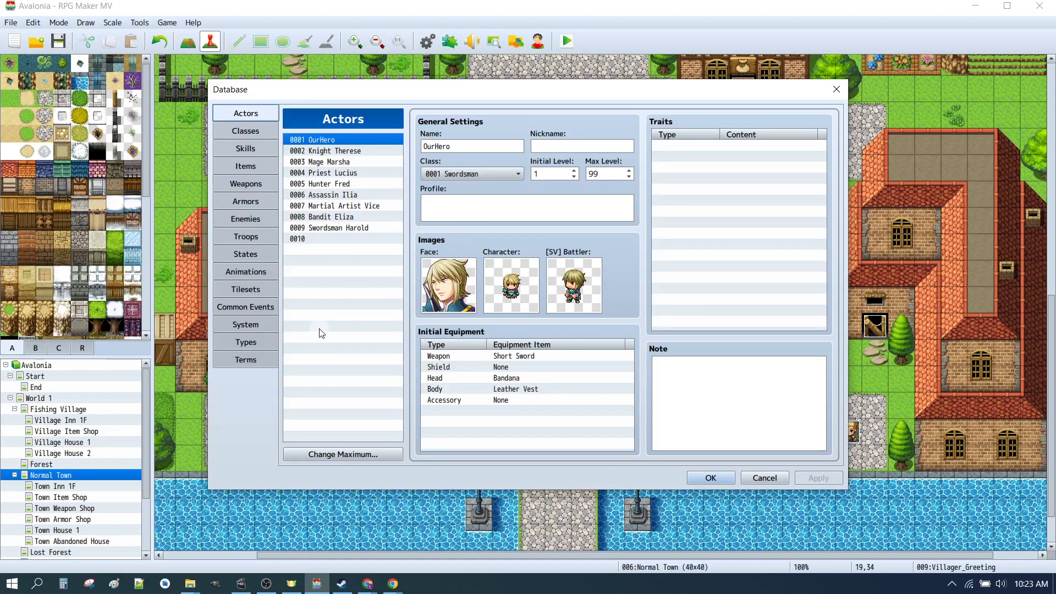
left_click(245, 311)
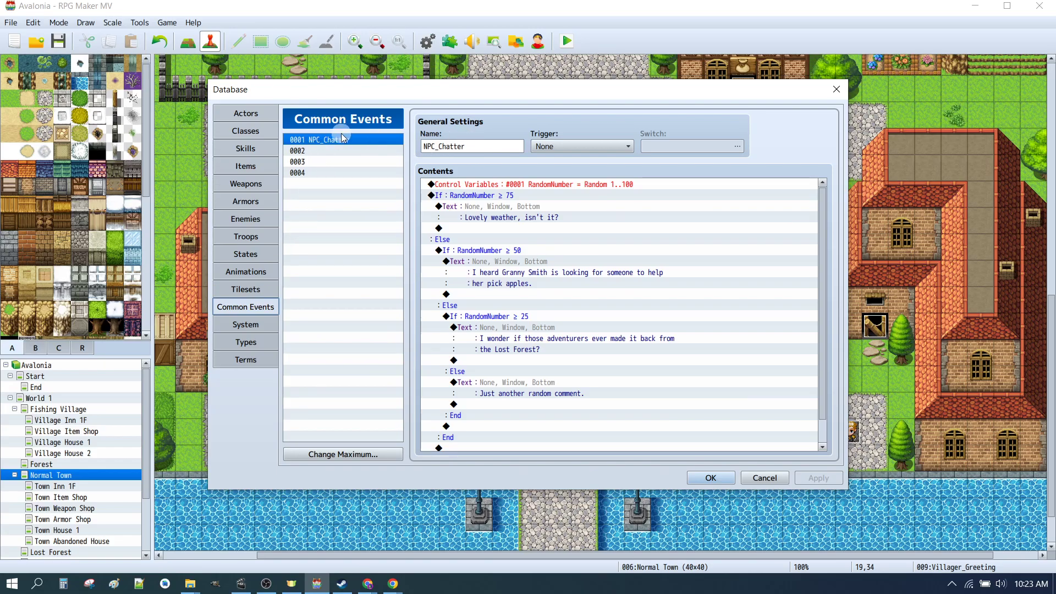
left_click(531, 186)
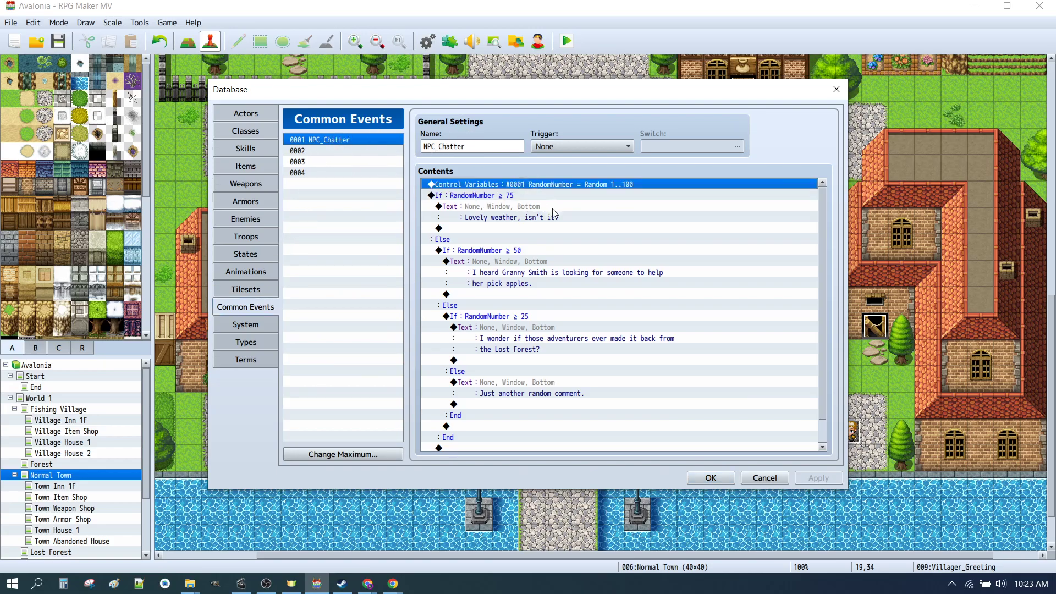
Add a RandomNumber random-range Control Variables command, then delete the duplicate line.
double_click(528, 185)
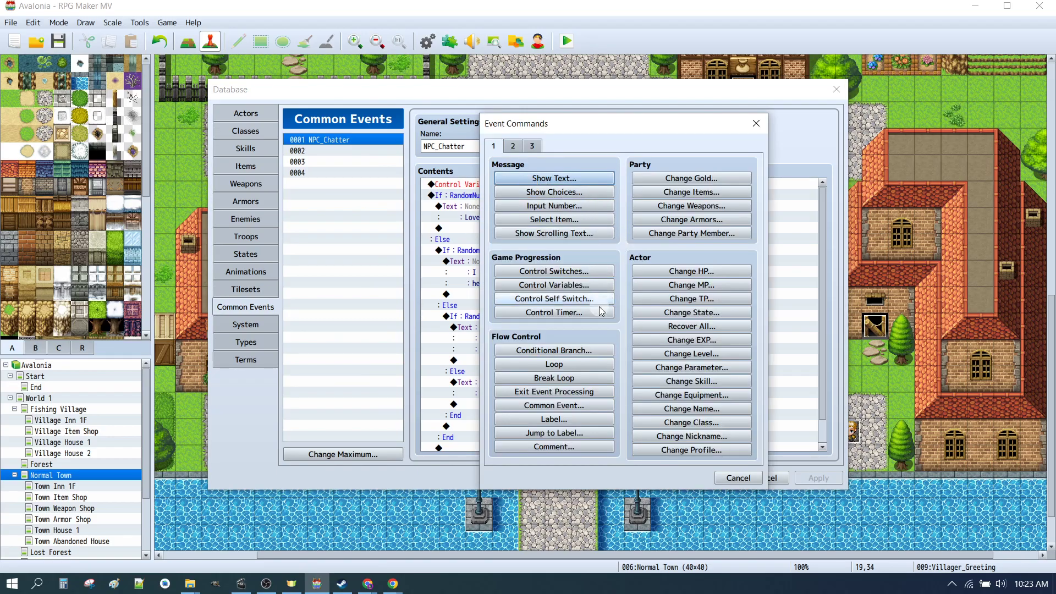
left_click(566, 285)
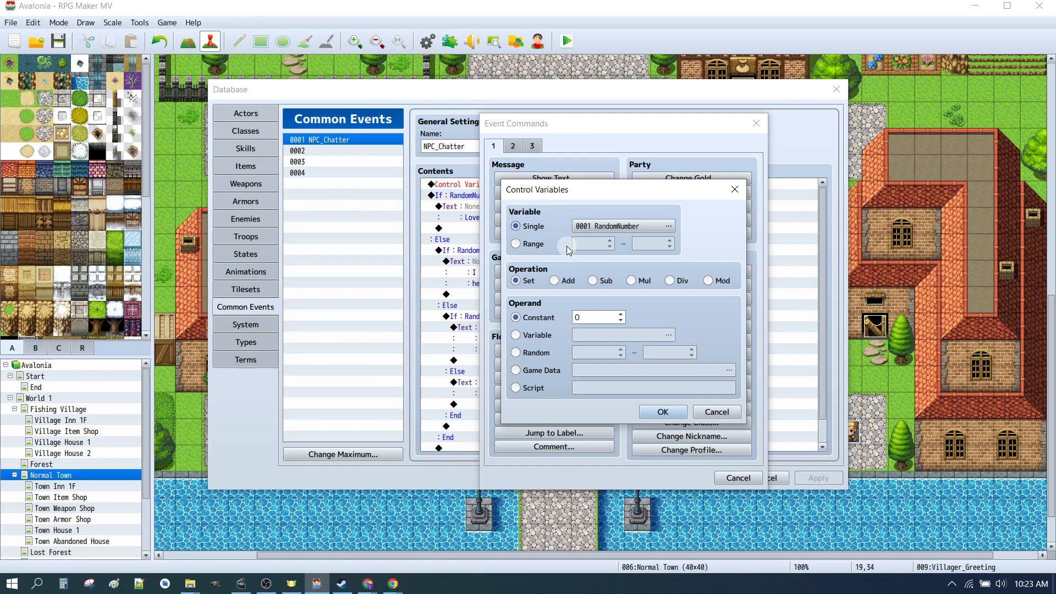
left_click(607, 227)
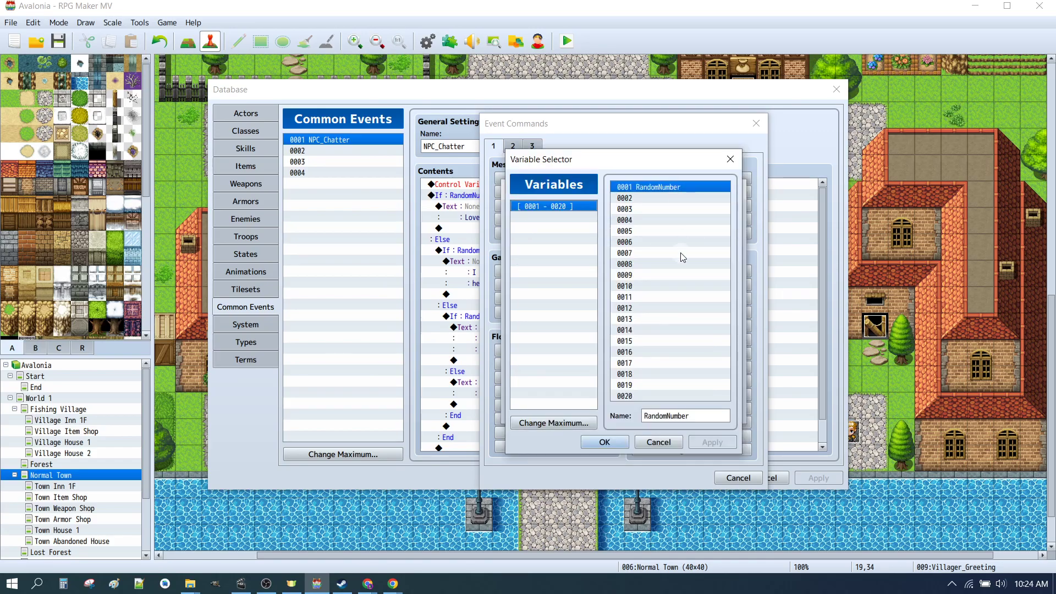
left_click(658, 442)
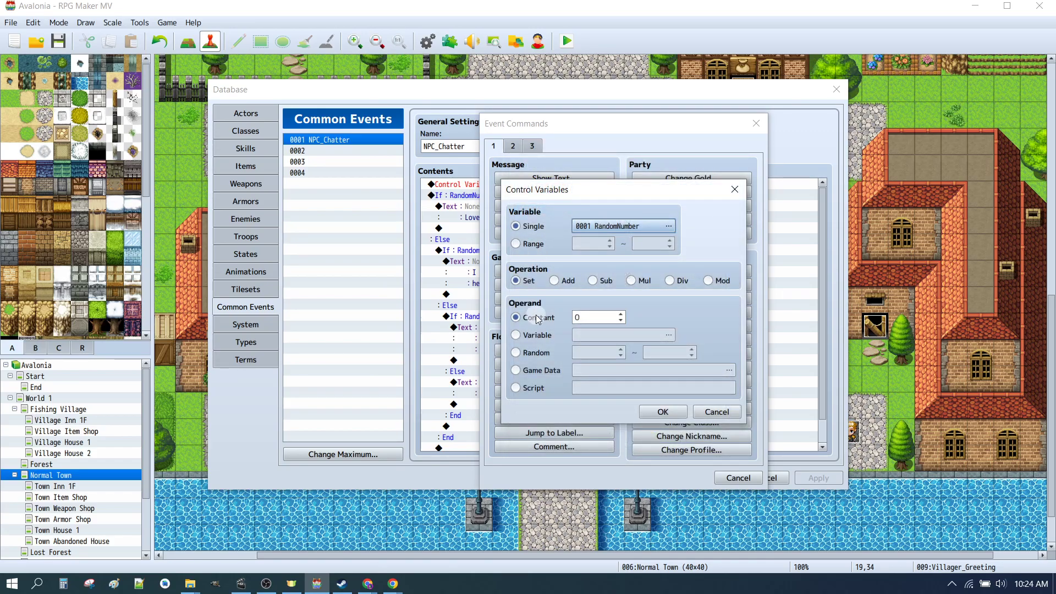
left_click(533, 354)
key("Tab")
type("10")
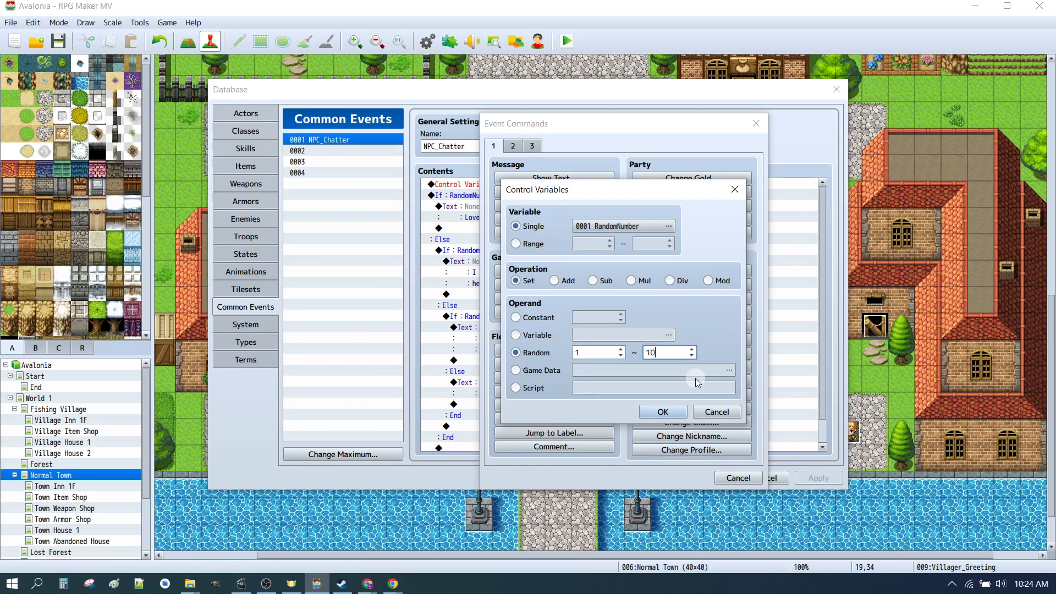
left_click(663, 412)
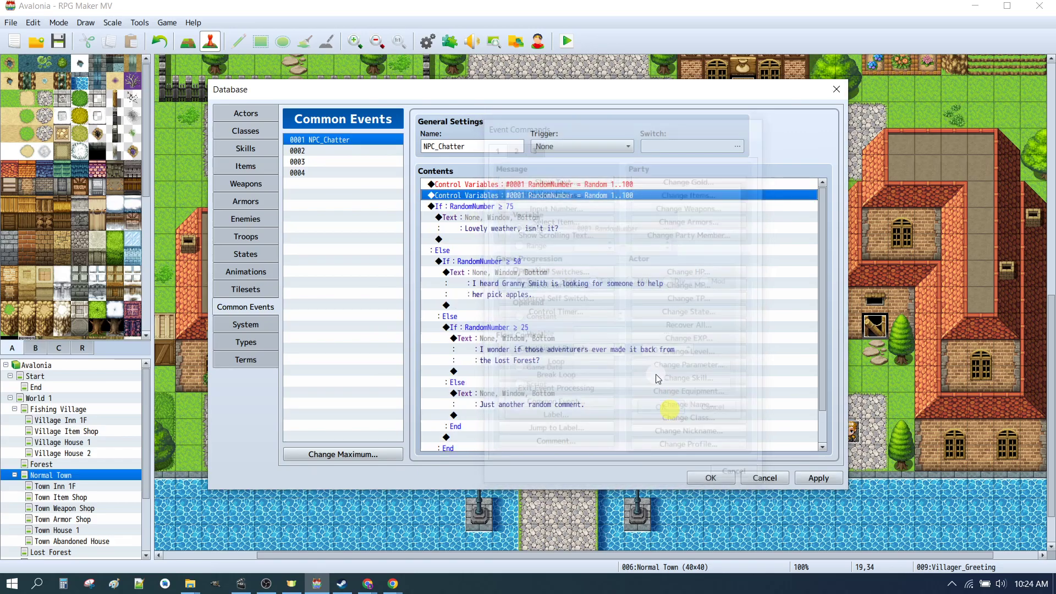
left_click(575, 184)
key("Delete")
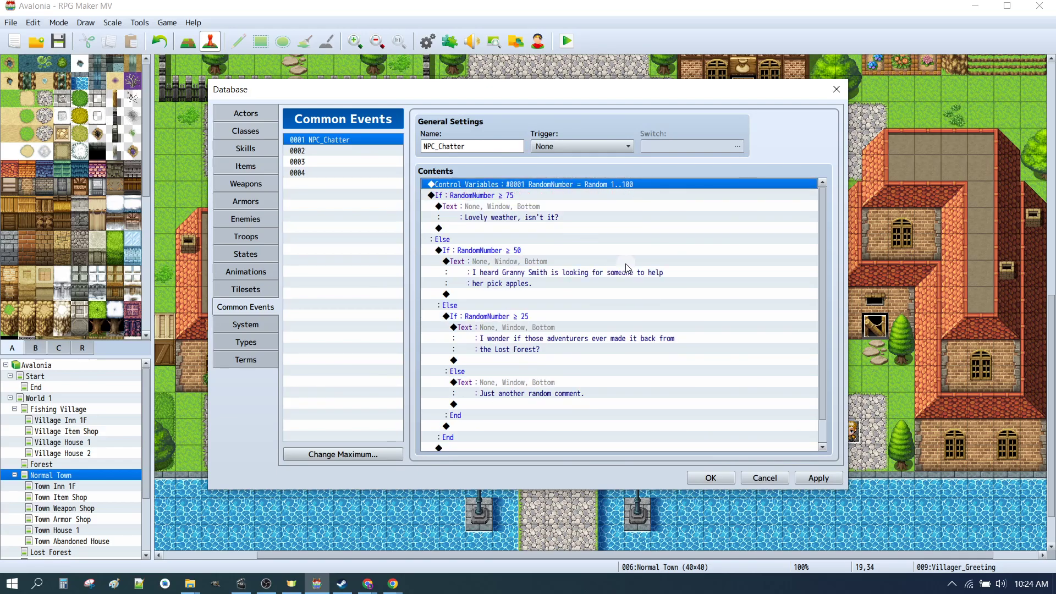
Inspect the RandomNumber ≥ 75, ≥ 50 and ≥ 25 branches and their lines, then OK the Database.
mouse_move(501, 196)
left_mouse_down()
mouse_move(487, 196)
mouse_move(530, 211)
mouse_move(560, 204)
mouse_move(507, 210)
left_mouse_up()
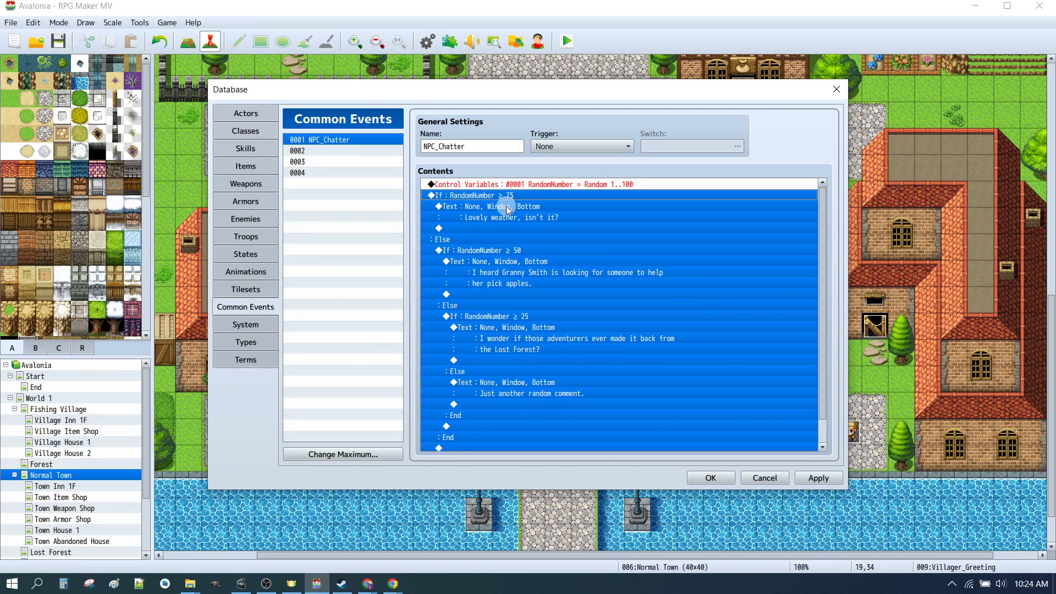
left_click(517, 219)
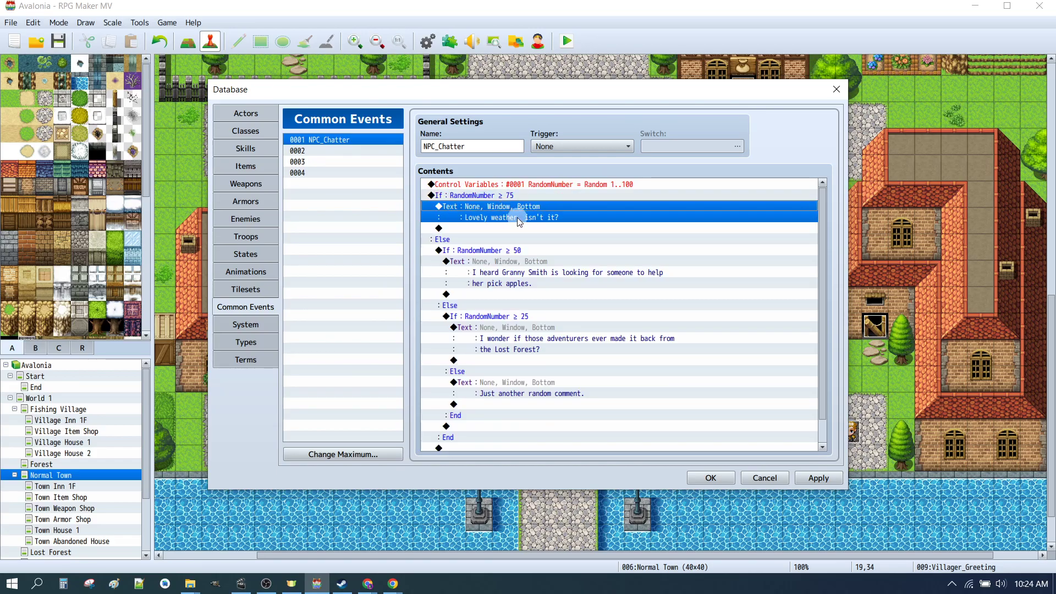
left_click(470, 251)
left_click(503, 269)
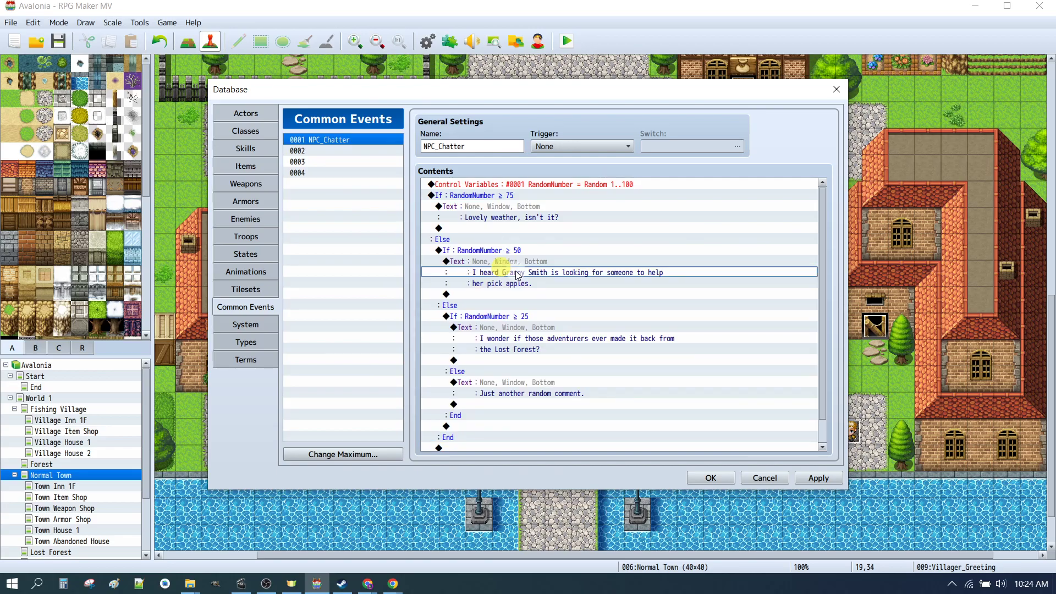
scroll(515, 271, "down", 1)
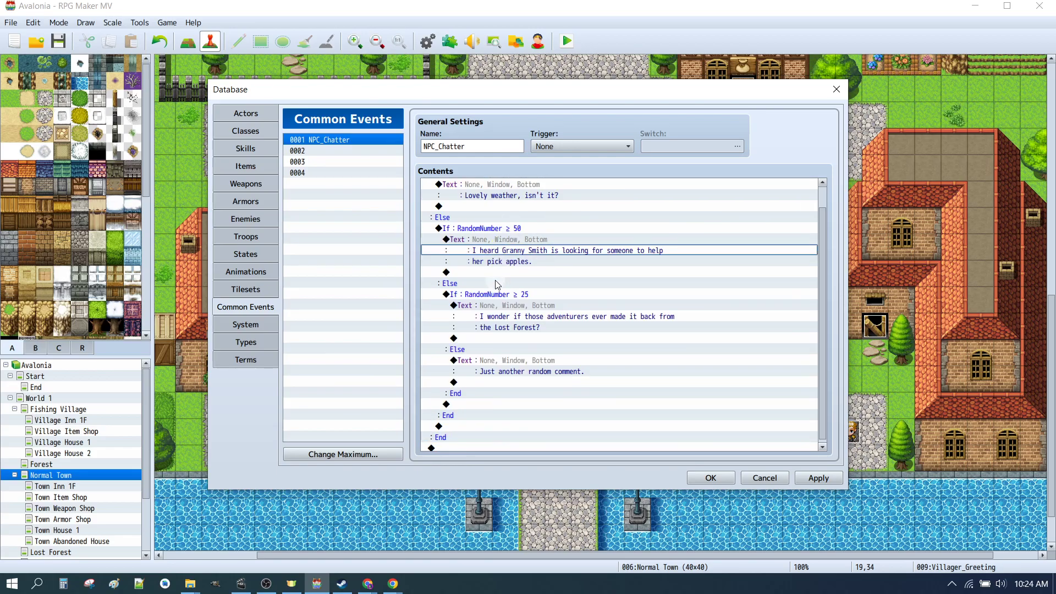
left_click(470, 292)
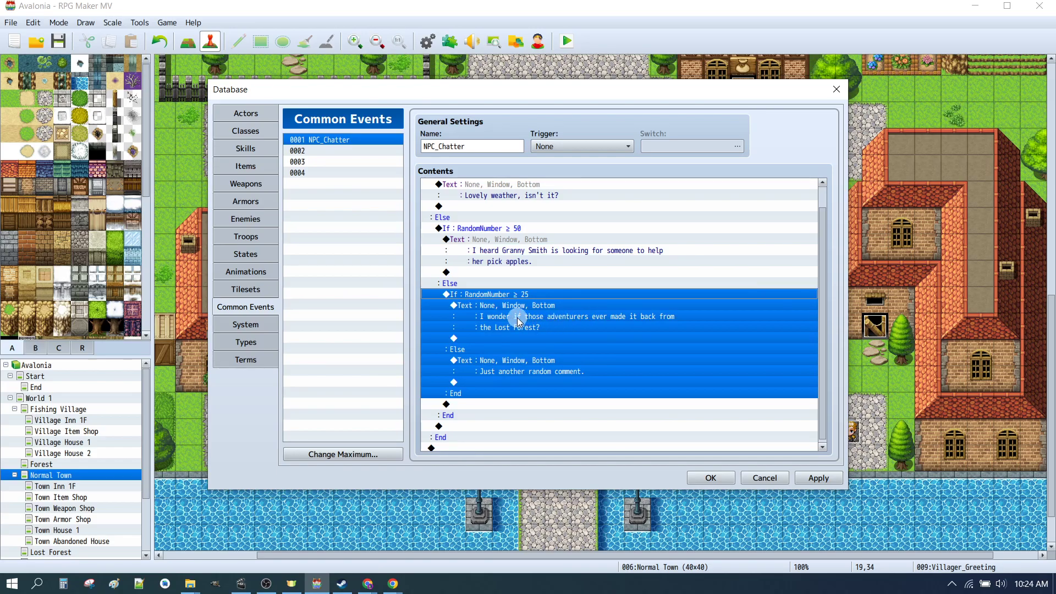
left_click(624, 319)
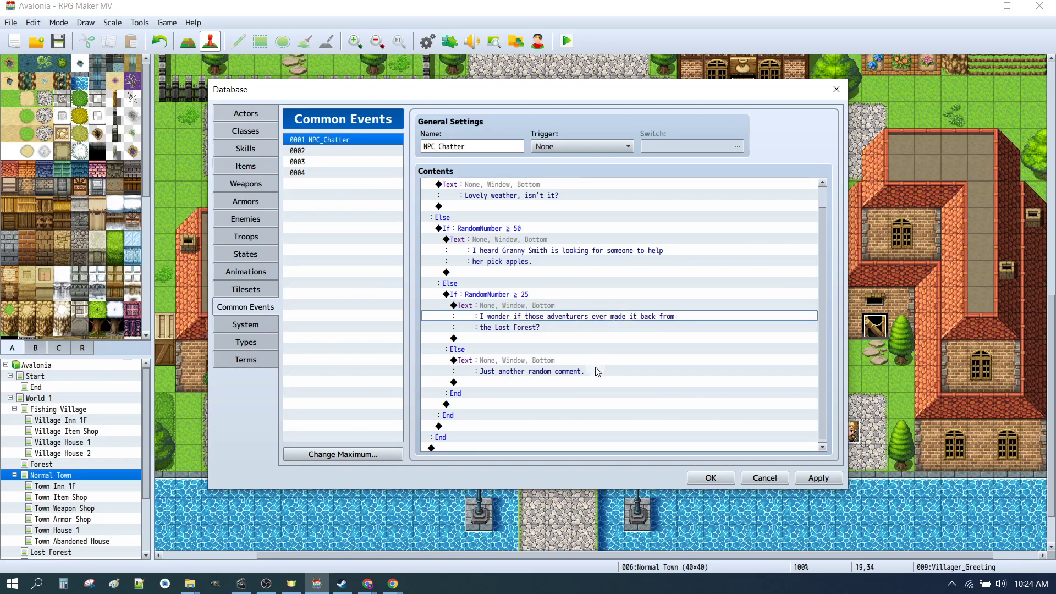
left_click(483, 364)
scroll(547, 326, "up", 2)
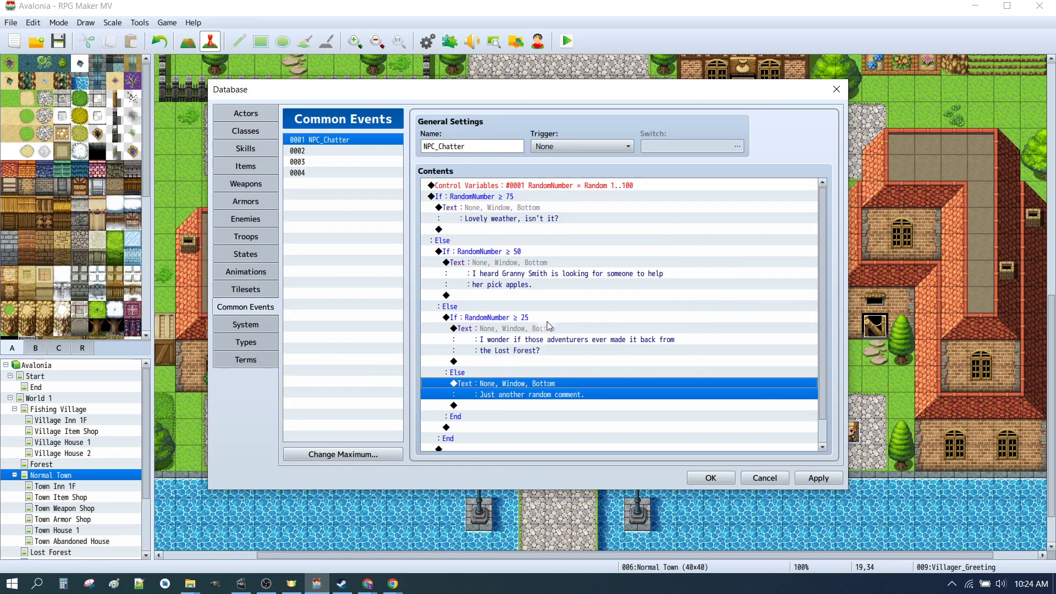
left_click(505, 196)
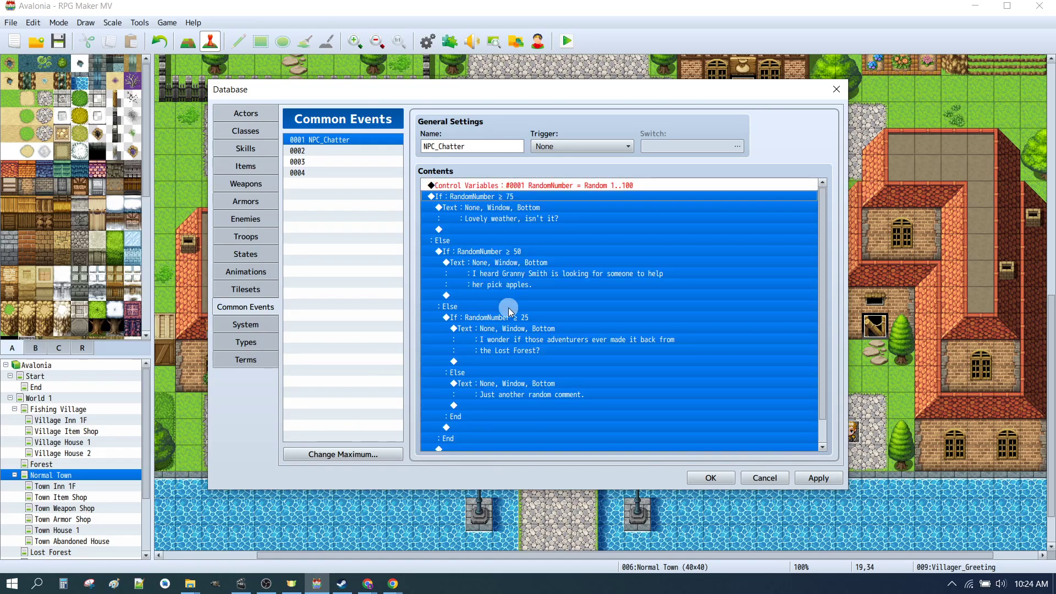
left_click(494, 186)
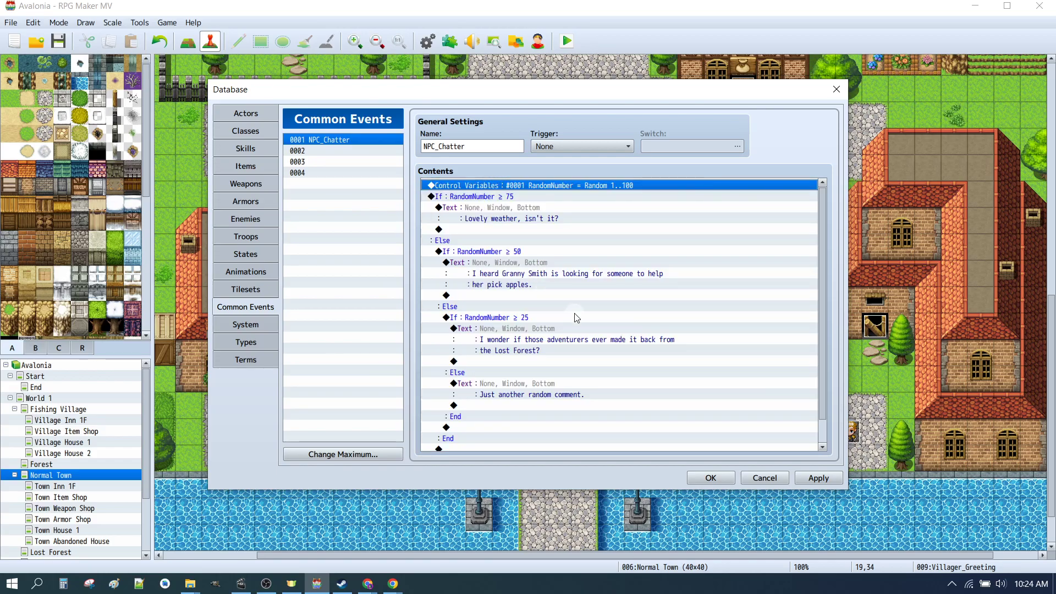
left_click(712, 478)
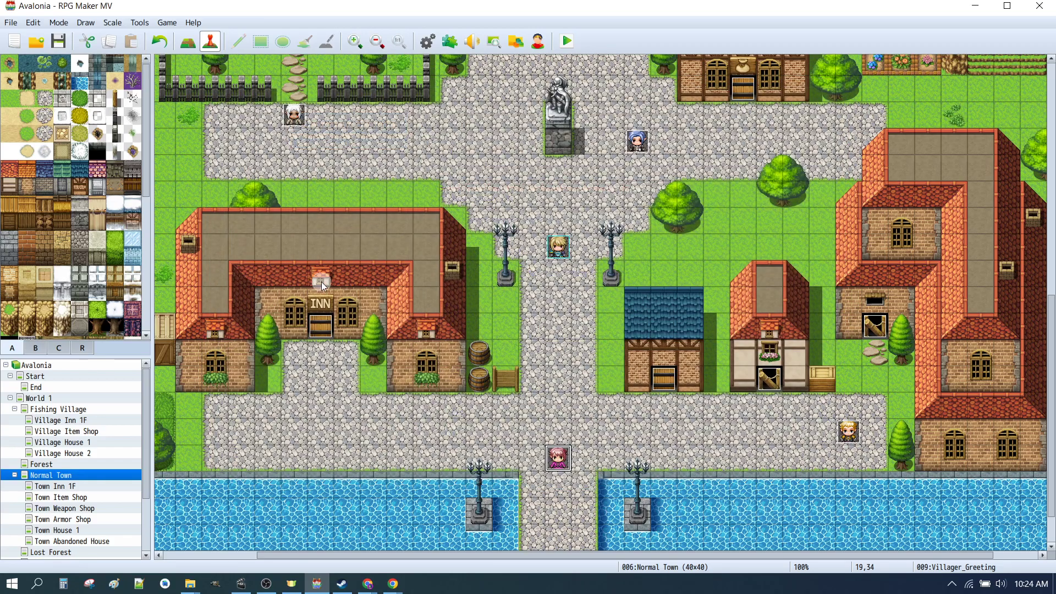
Open the villager event and re-confirm its greeting text.
double_click(848, 431)
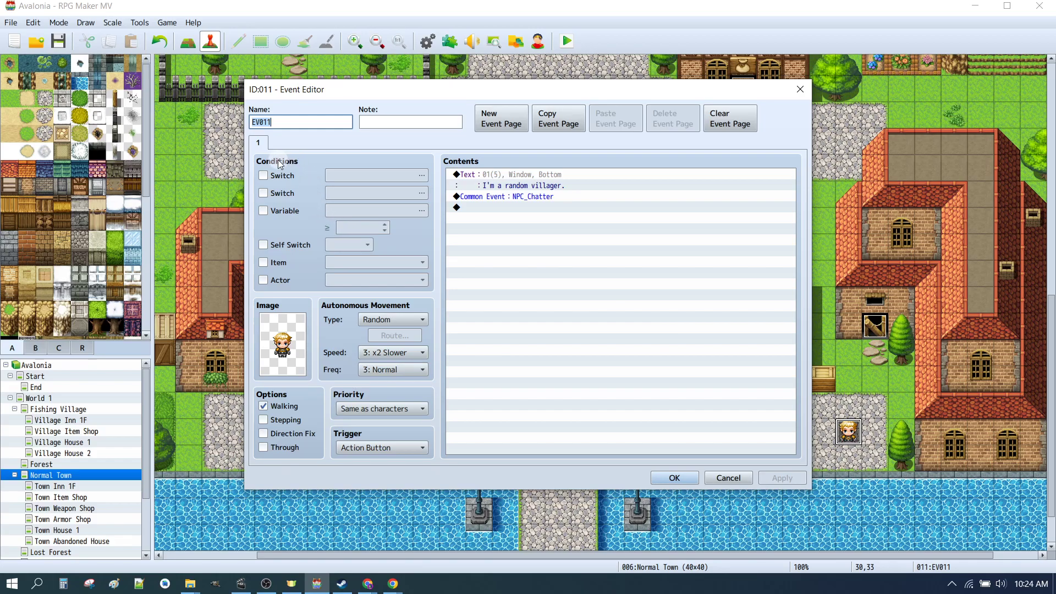
left_click(493, 181)
key("Insert")
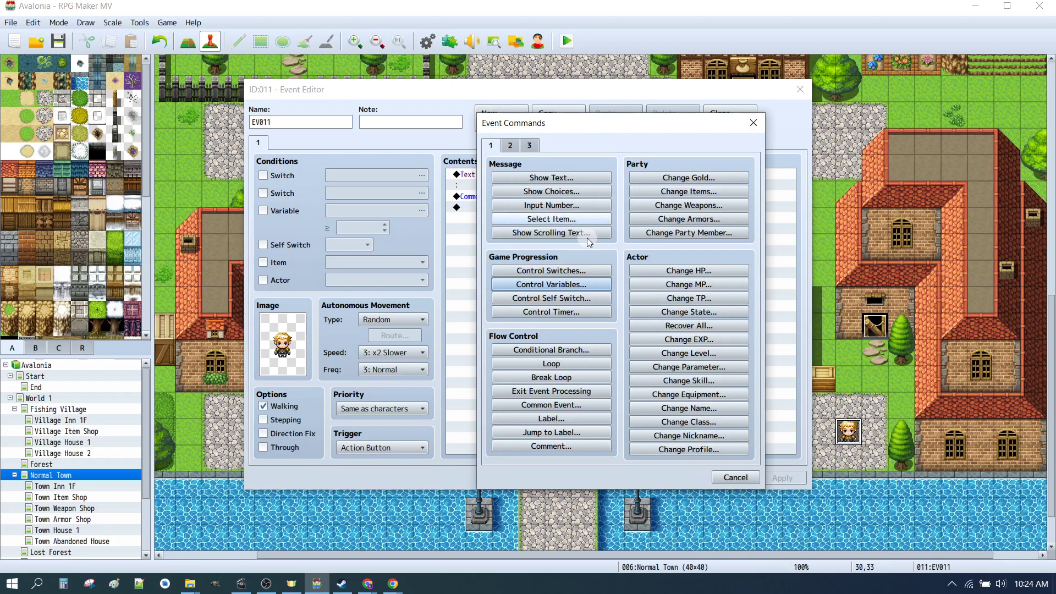
key("Escape")
key("Return")
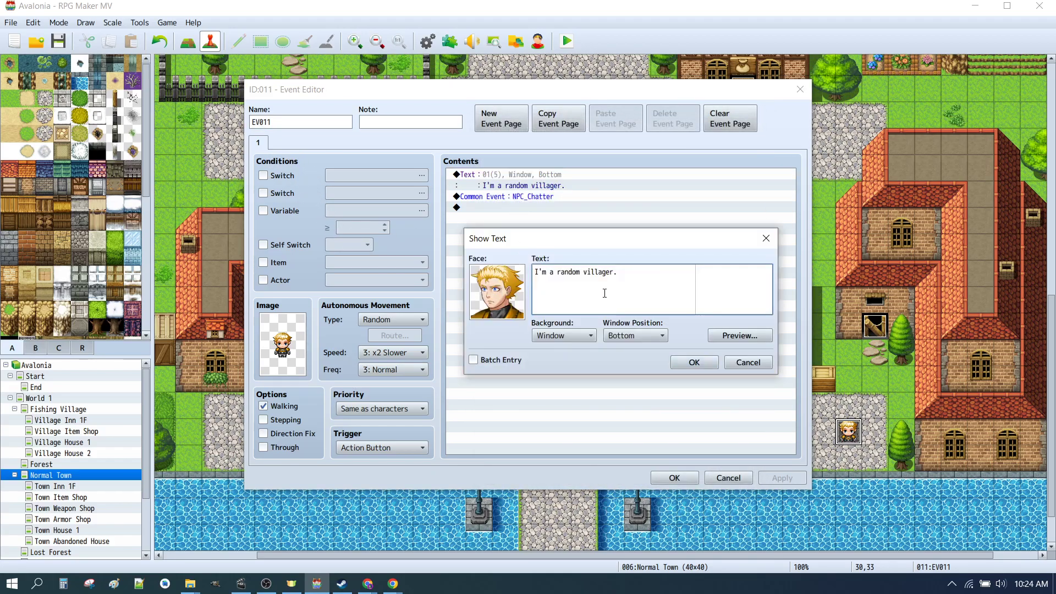
left_click(690, 364)
Cancel adding a second common event call and OK the event, keeping the NPC_Chatter call.
left_click(510, 198)
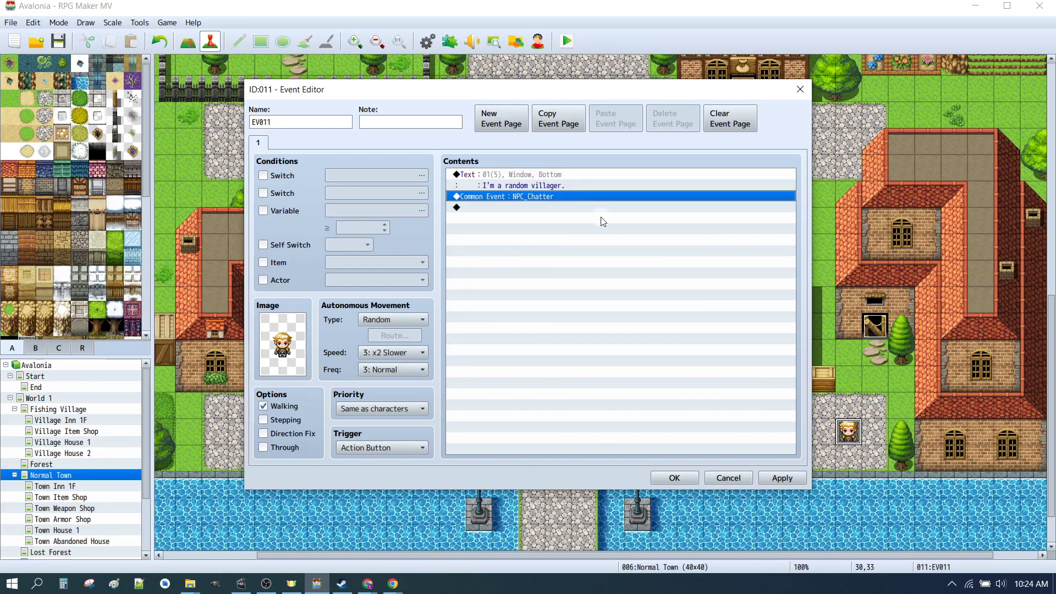
key("Down")
double_click(496, 213)
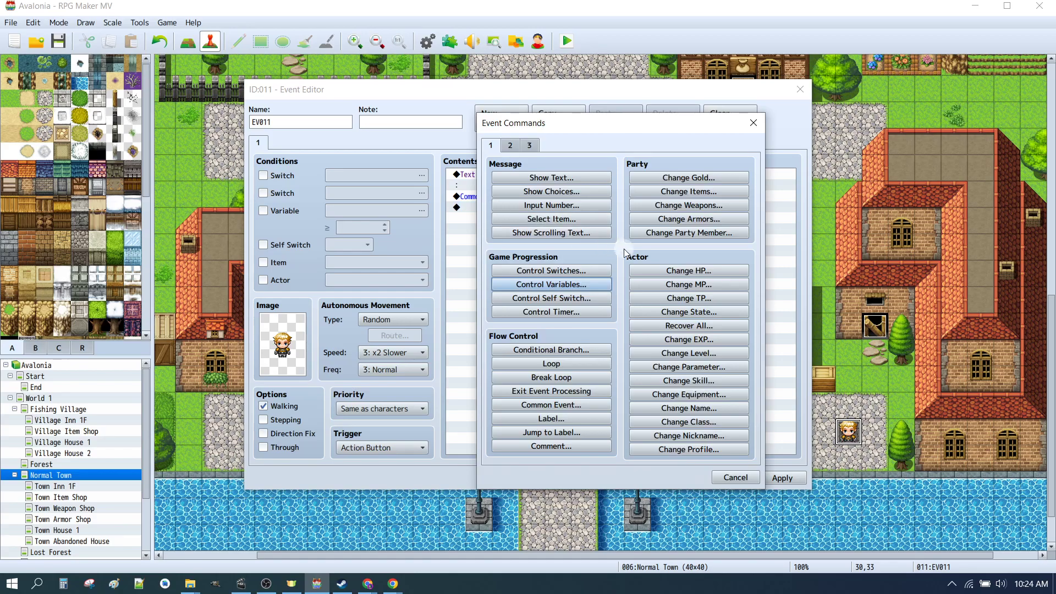
left_click(551, 405)
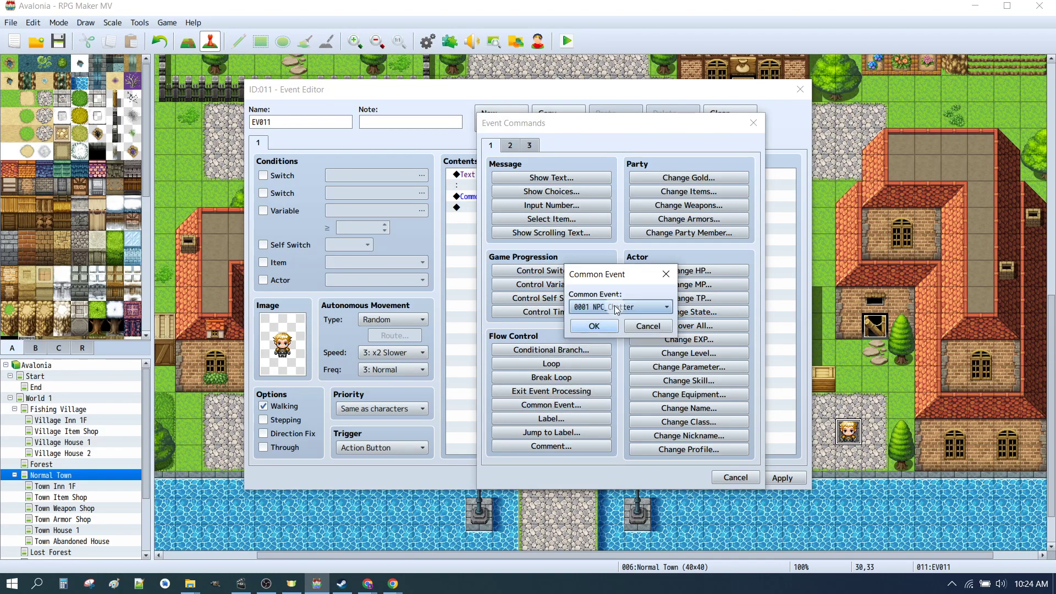
left_click(607, 306)
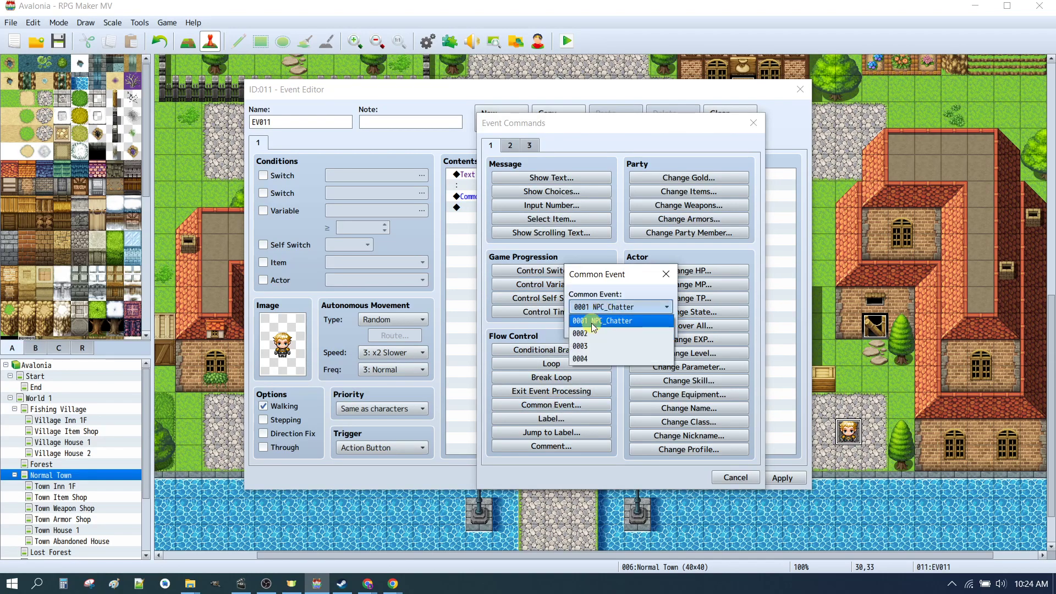
left_click(602, 320)
left_click(644, 326)
left_click(748, 477)
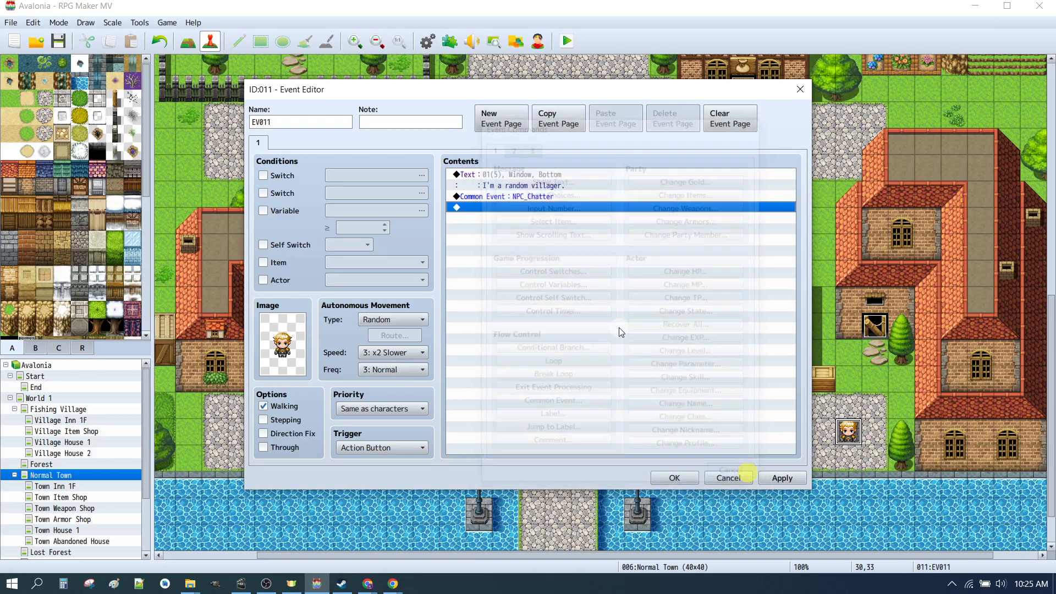
left_click(678, 482)
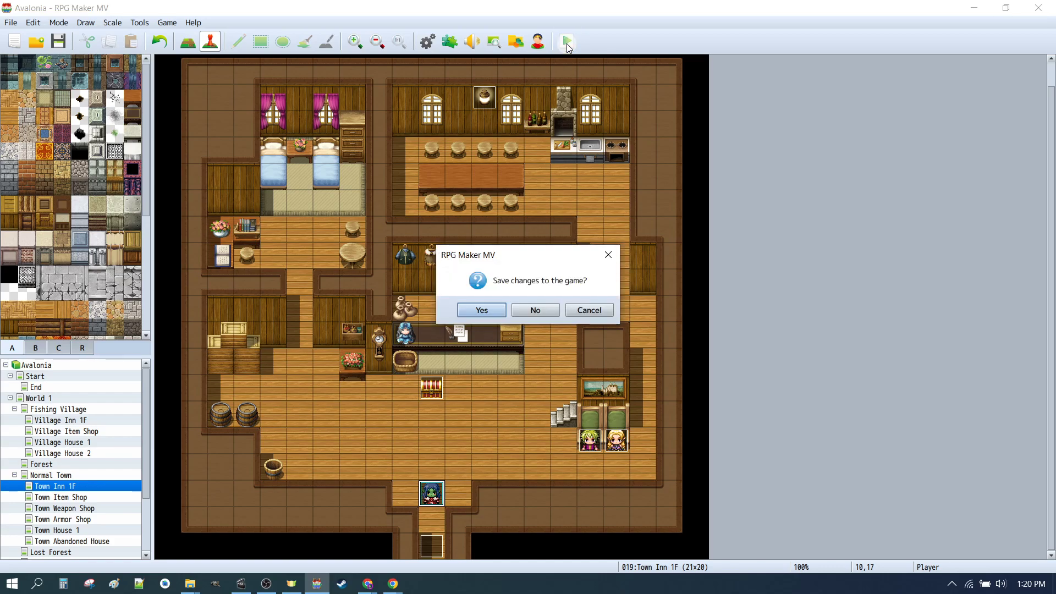
Save changes, walk the hero out the inn exit, end the playtest, and reopen Normal Town.
left_click(480, 310)
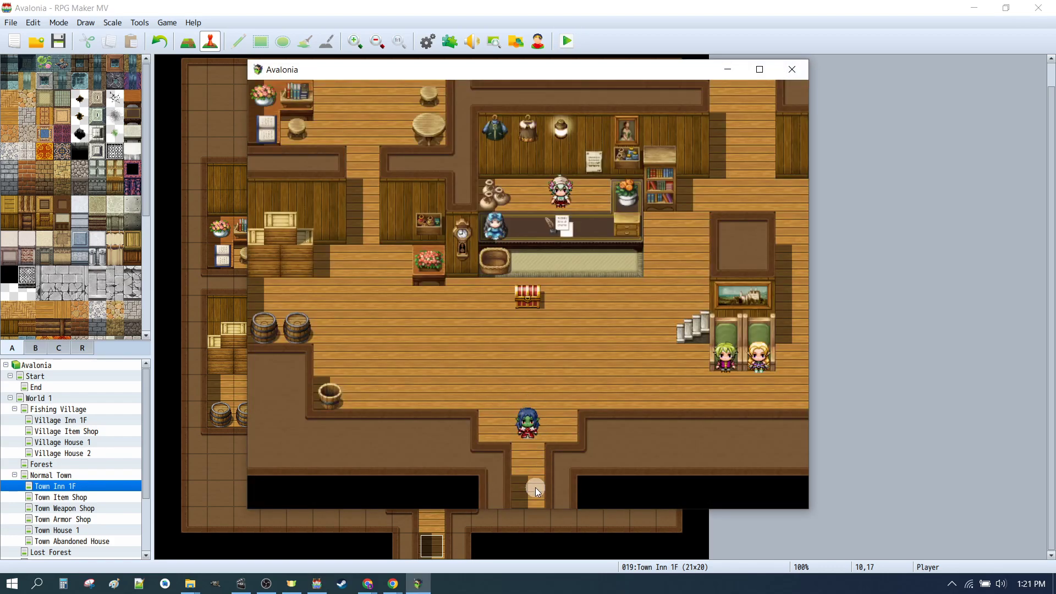
left_click(535, 487)
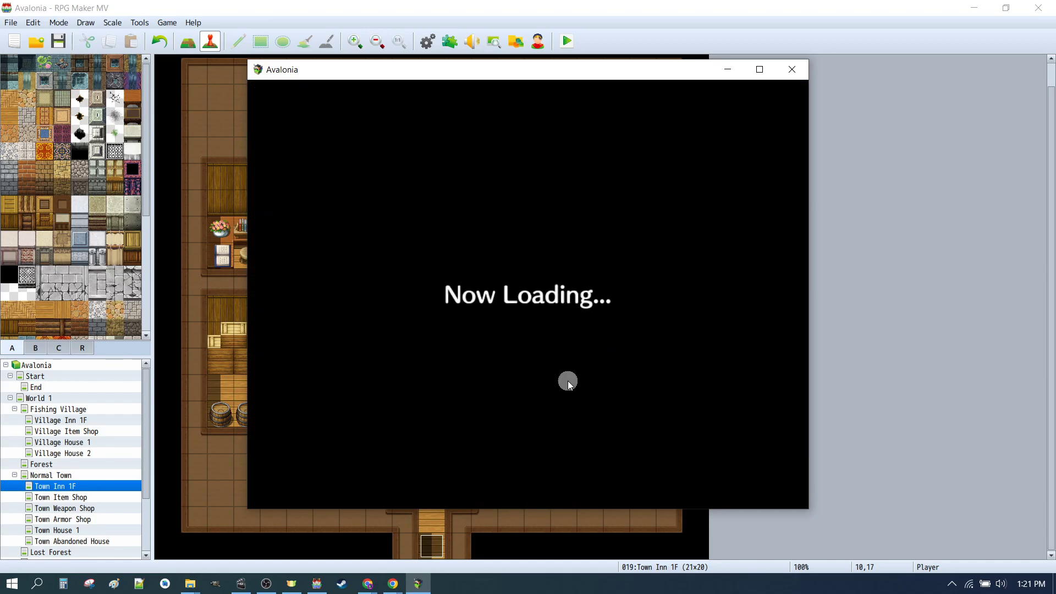
left_click(797, 70)
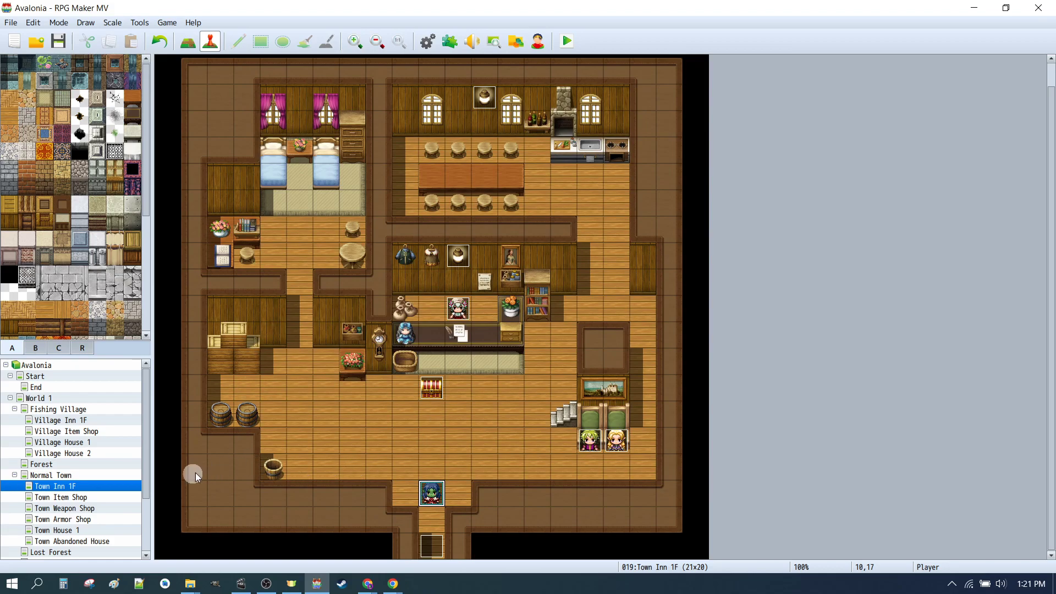
left_click(82, 475)
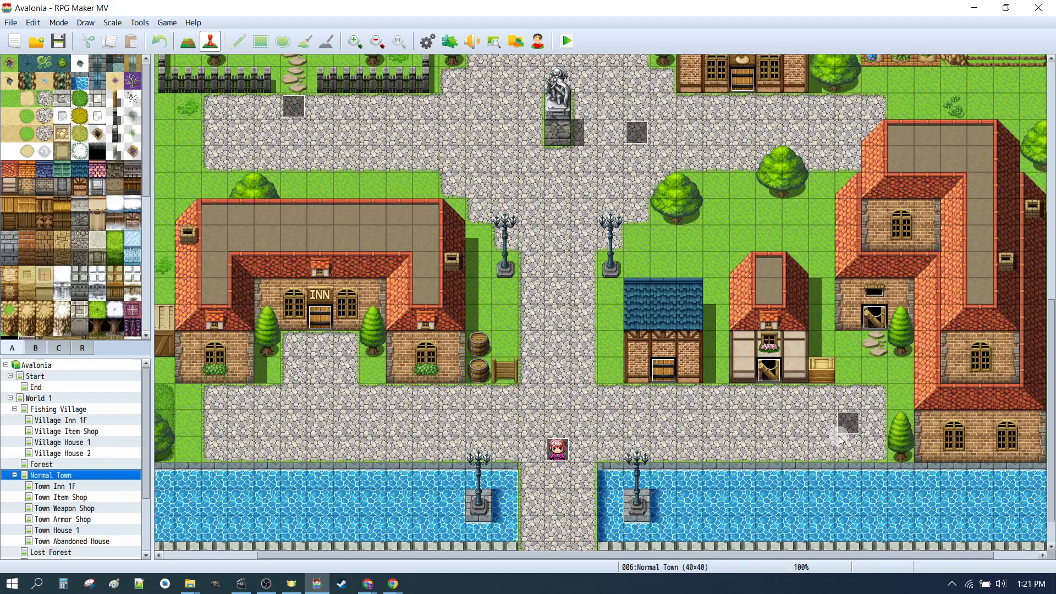
Give villager EV011's 'I'm a random villager' line the blond _NPC_01 face.
left_click(847, 426)
scroll(693, 315, "up", 4)
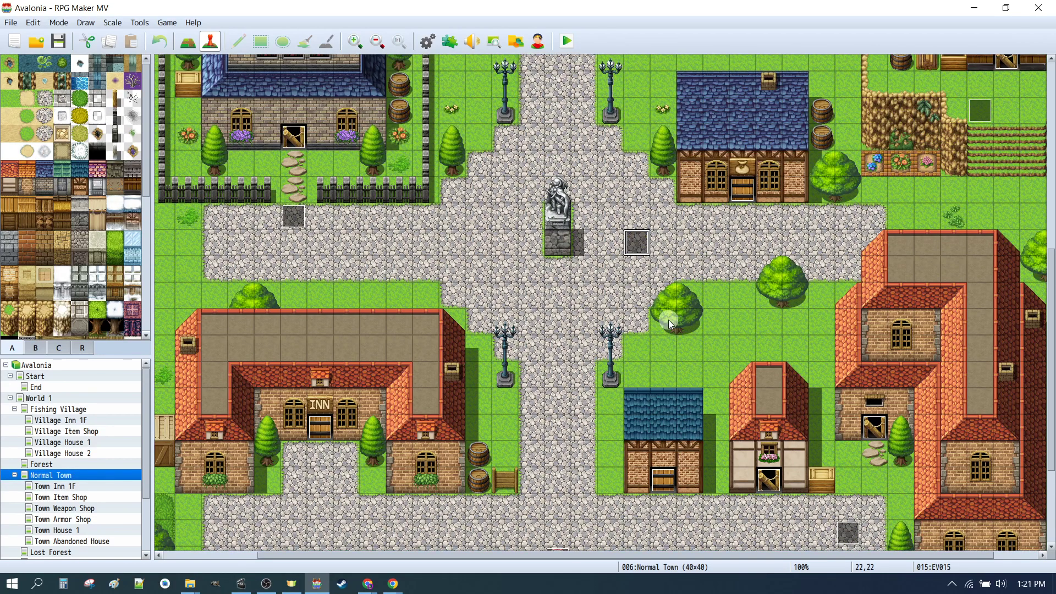
scroll(637, 244, "down", 2)
double_click(847, 487)
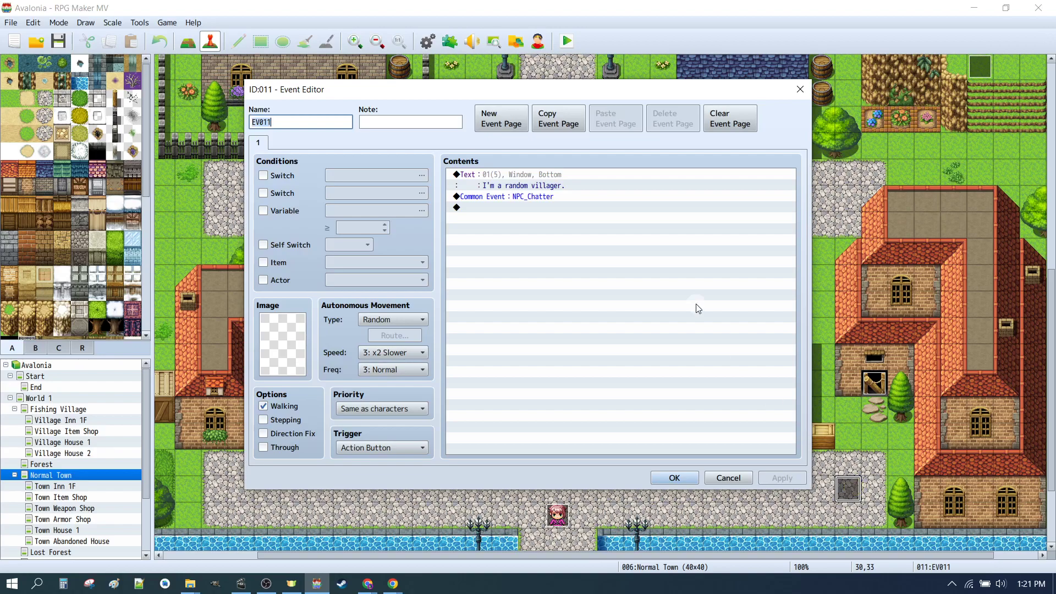
double_click(496, 176)
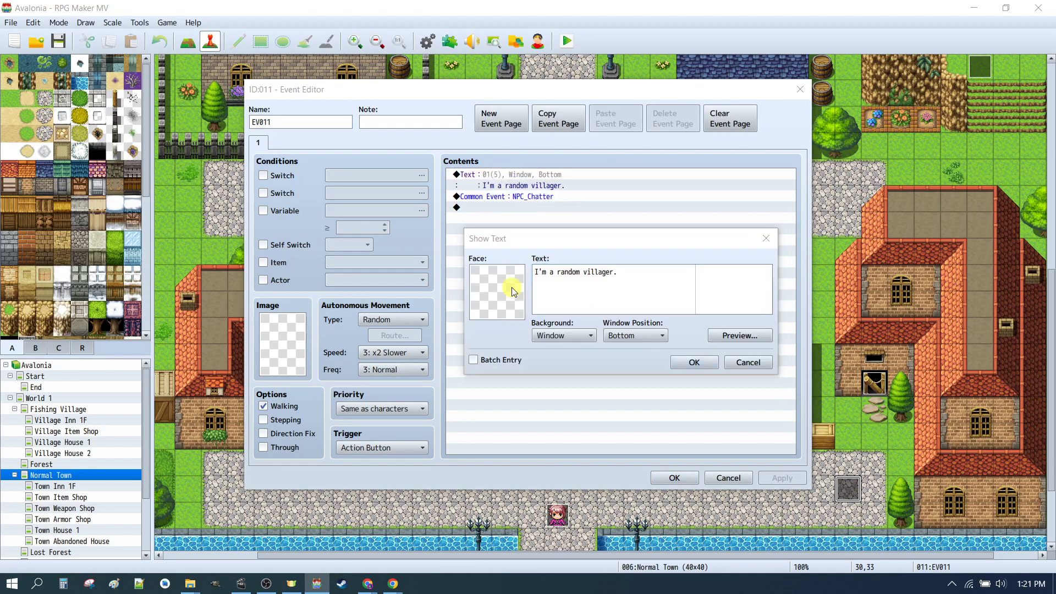
double_click(511, 287)
left_click(450, 252)
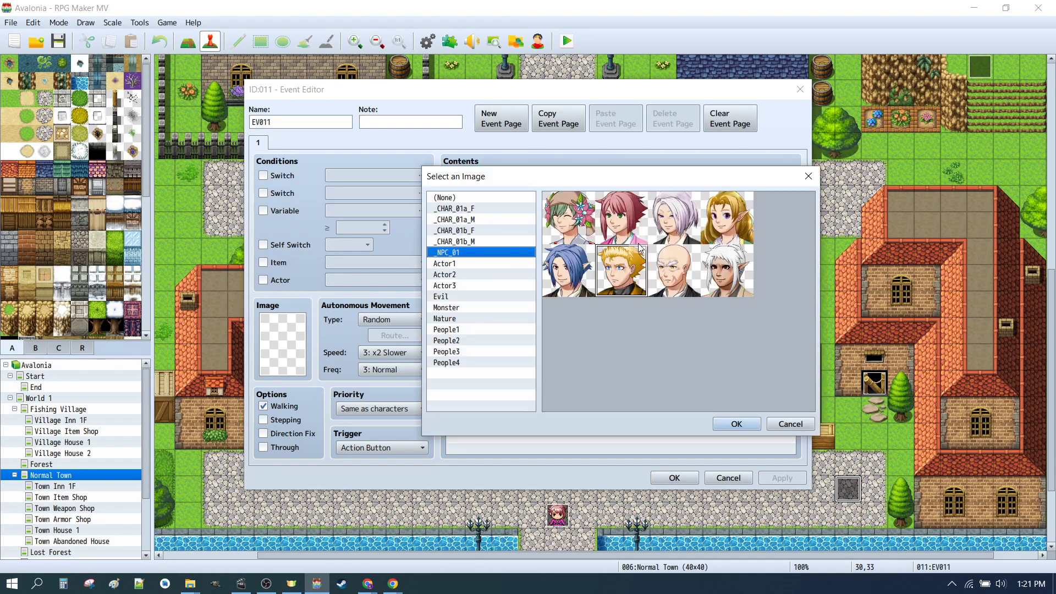
left_click(622, 272)
left_click(745, 427)
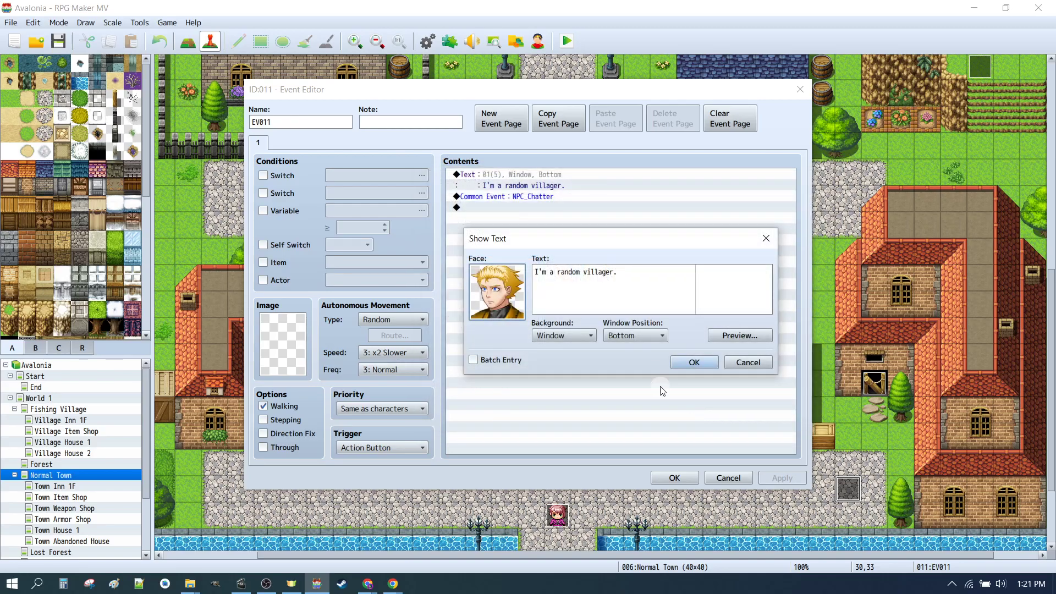
left_click(690, 362)
Set EV011's map image to the blond _NPC_01 sprite and save the event.
double_click(281, 352)
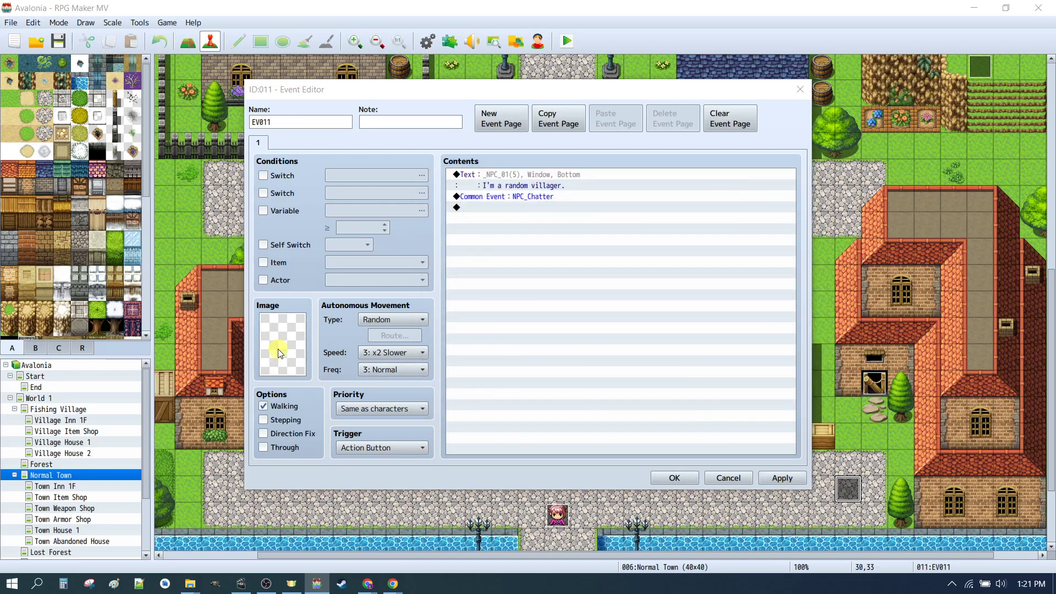
left_click(366, 214)
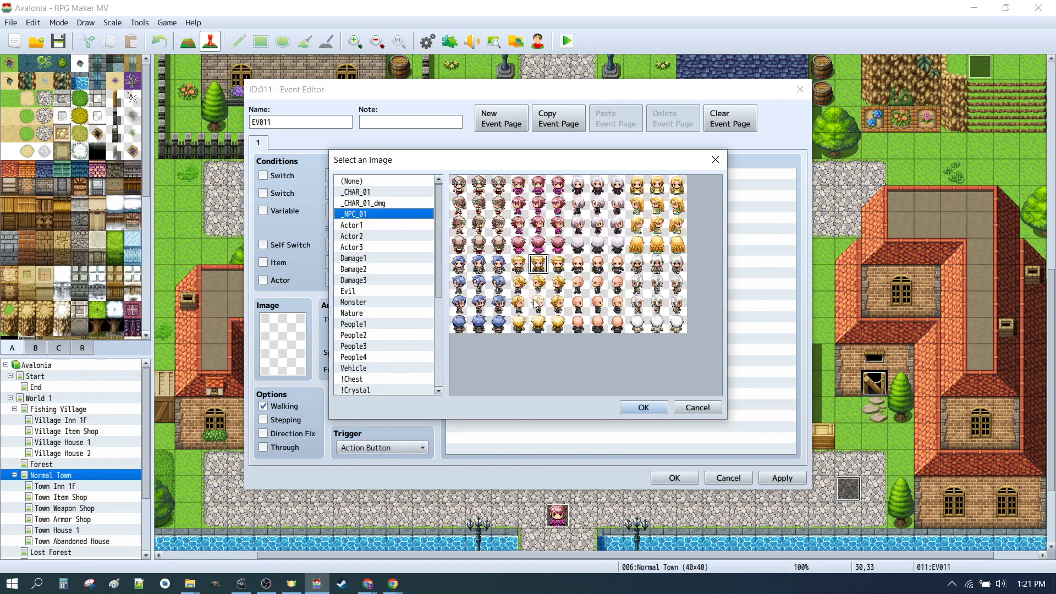
left_click(640, 407)
left_click(675, 477)
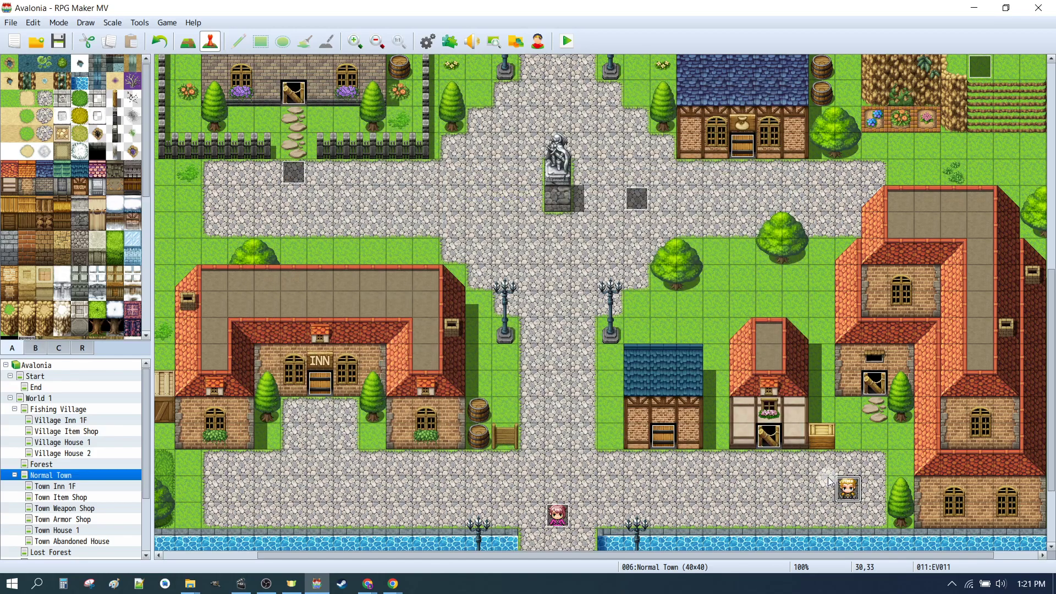
Open villager EV015's 'I'm a random villager' text and start choosing its face.
scroll(615, 232, "up", 3)
left_click(642, 259)
double_click(641, 261)
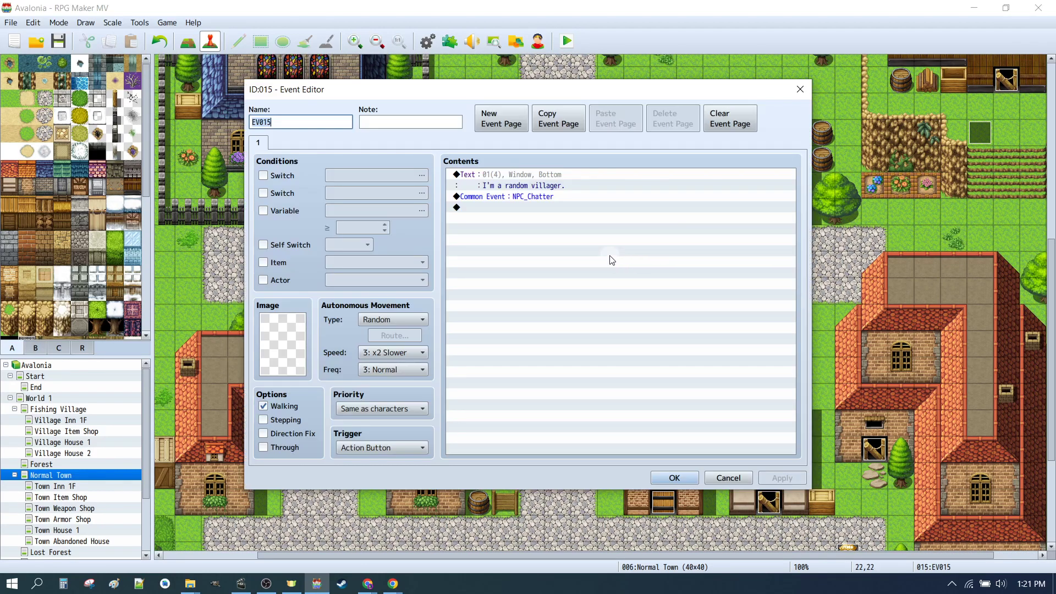
double_click(520, 186)
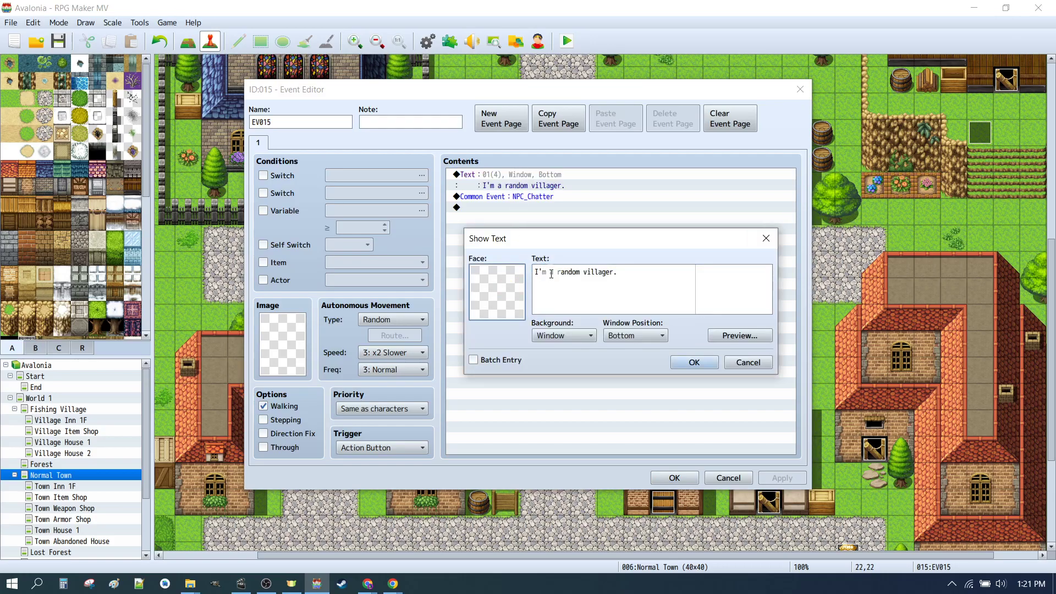
double_click(511, 282)
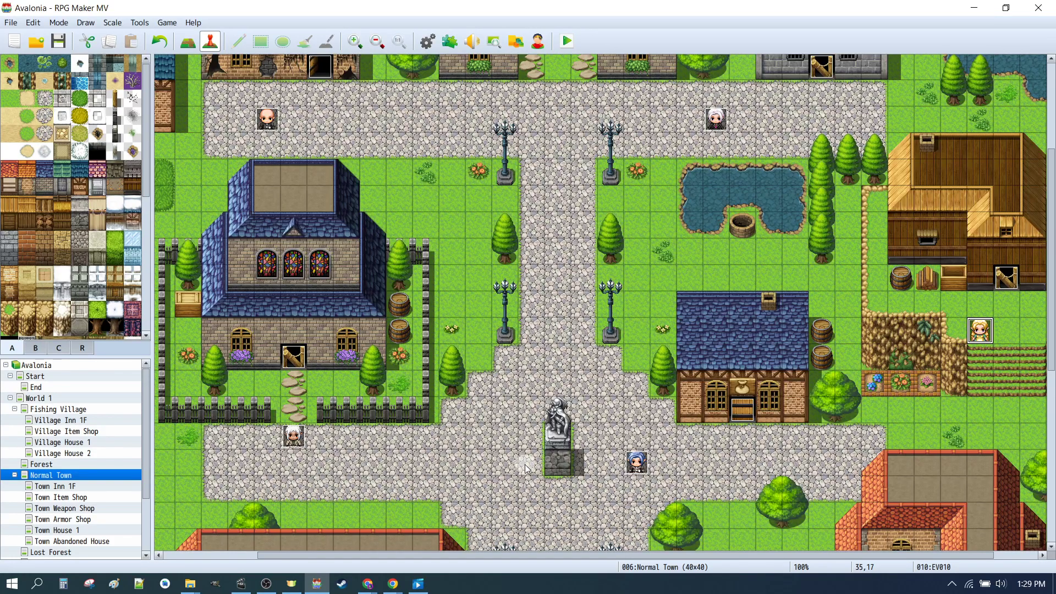
scroll(528, 451, "down", 2)
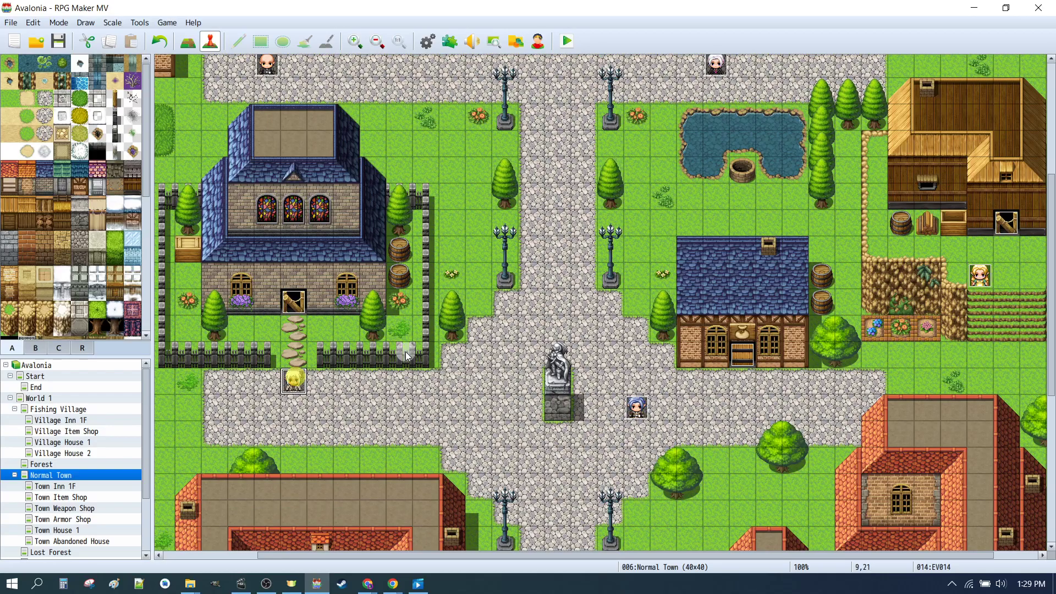
scroll(518, 306, "down", 4)
scroll(518, 306, "down", 2)
left_click(566, 41)
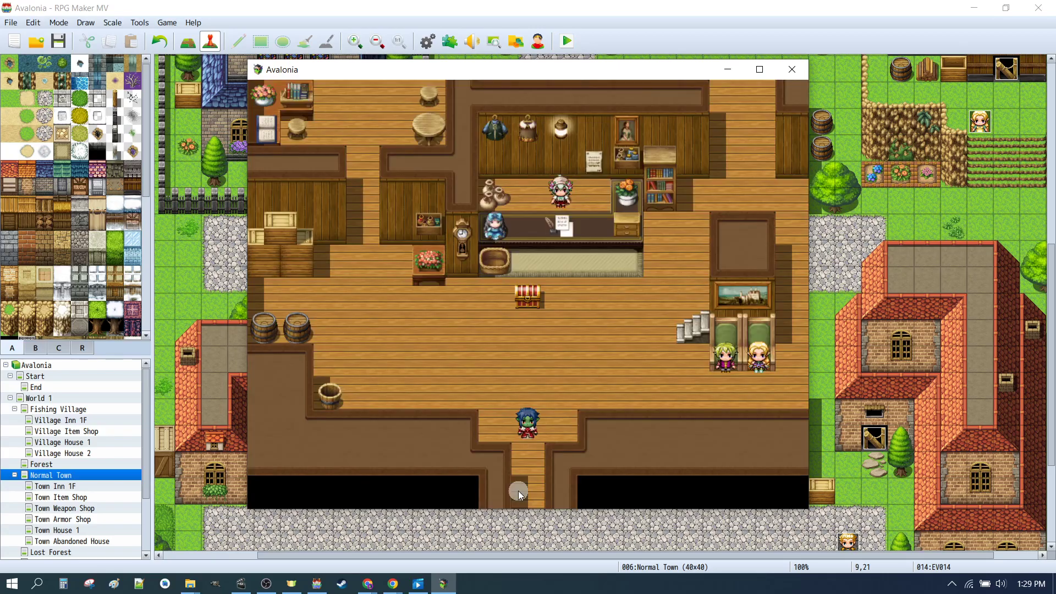
left_click(529, 486)
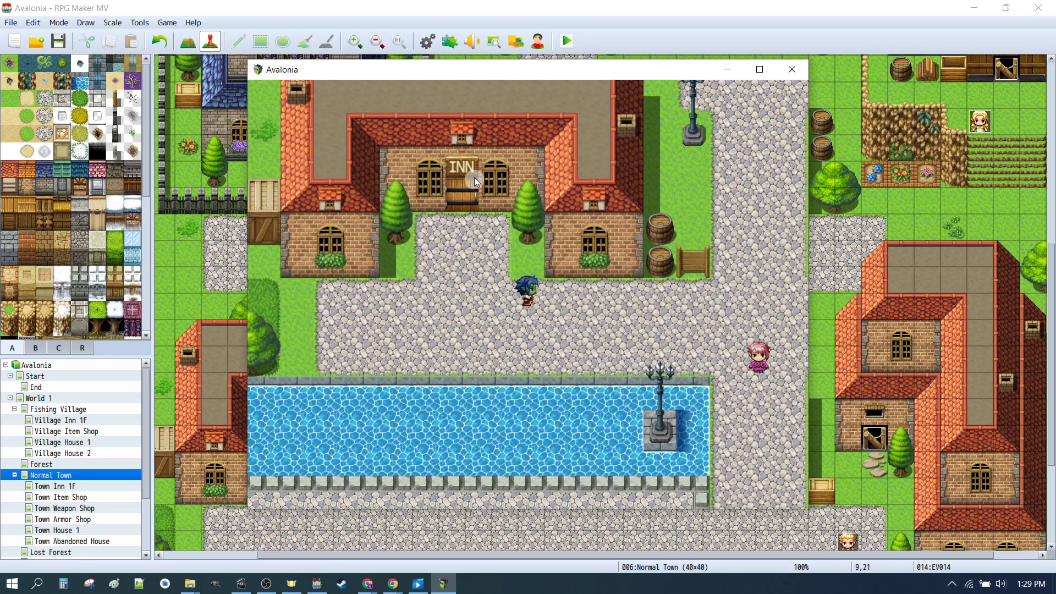
left_click(460, 193)
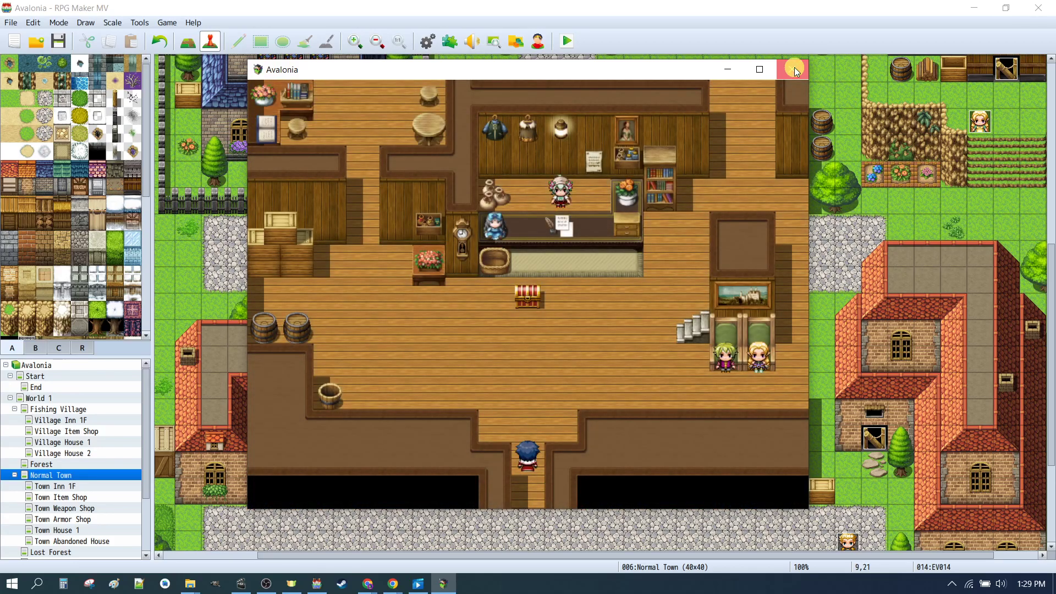
left_click(795, 71)
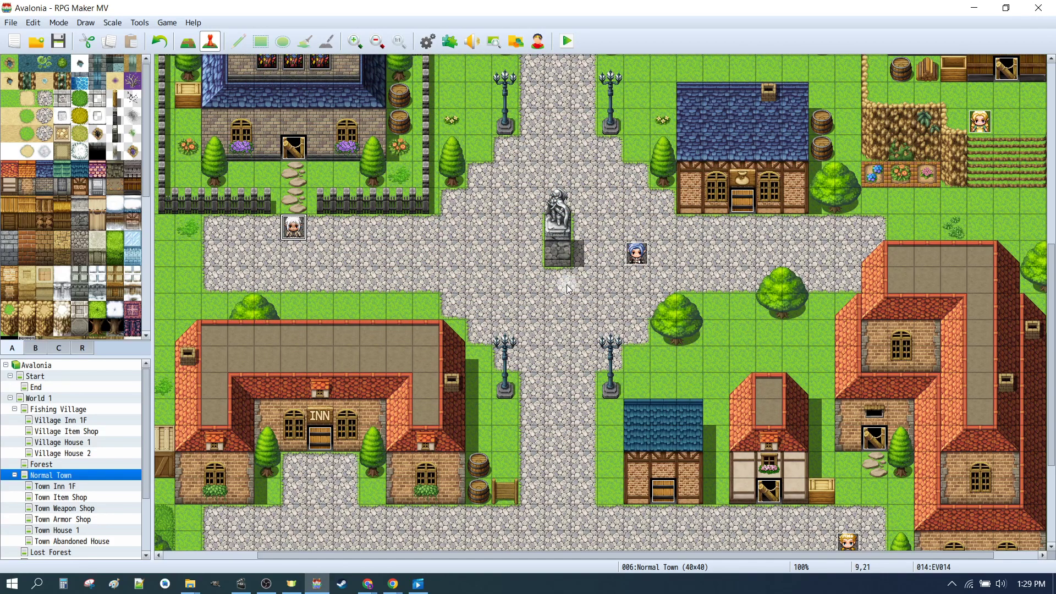